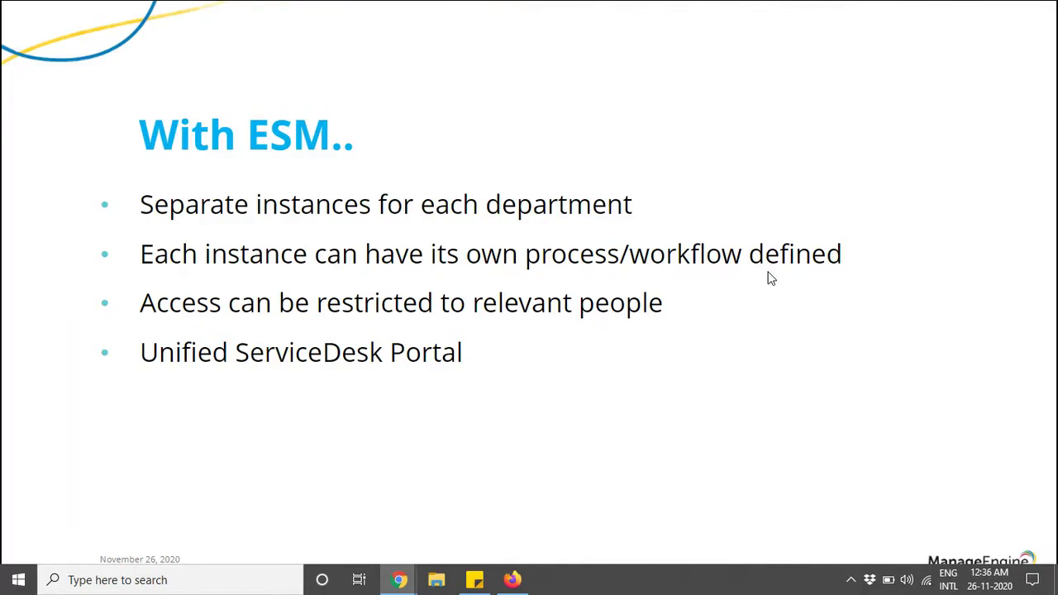
# Advance the slideshow to the 'Lets build an enterprise service desk with ESM' slide.
pyautogui.click(769, 278)
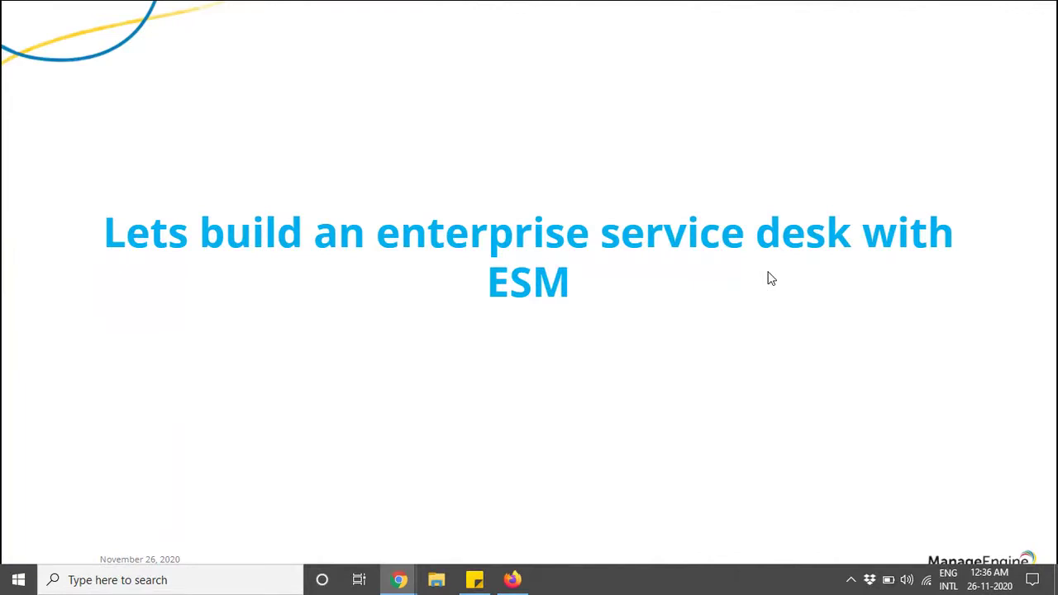
# Leave the slideshow for the browser and show the six service desk instances from the HR Help Desk.
pyautogui.hotkey('alt', 'Tab')
pyautogui.hotkey('alt', 'Tab')
pyautogui.hotkey('alt', 'Tab')
pyautogui.hotkey('alt', 'Tab')
pyautogui.hotkey('alt', 'Tab')
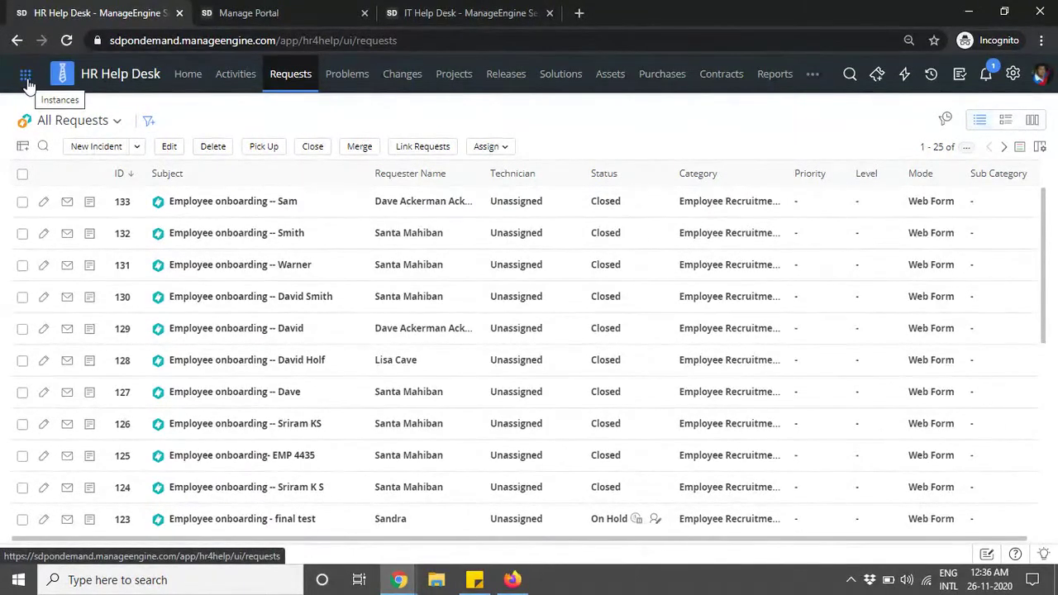
pyautogui.click(27, 80)
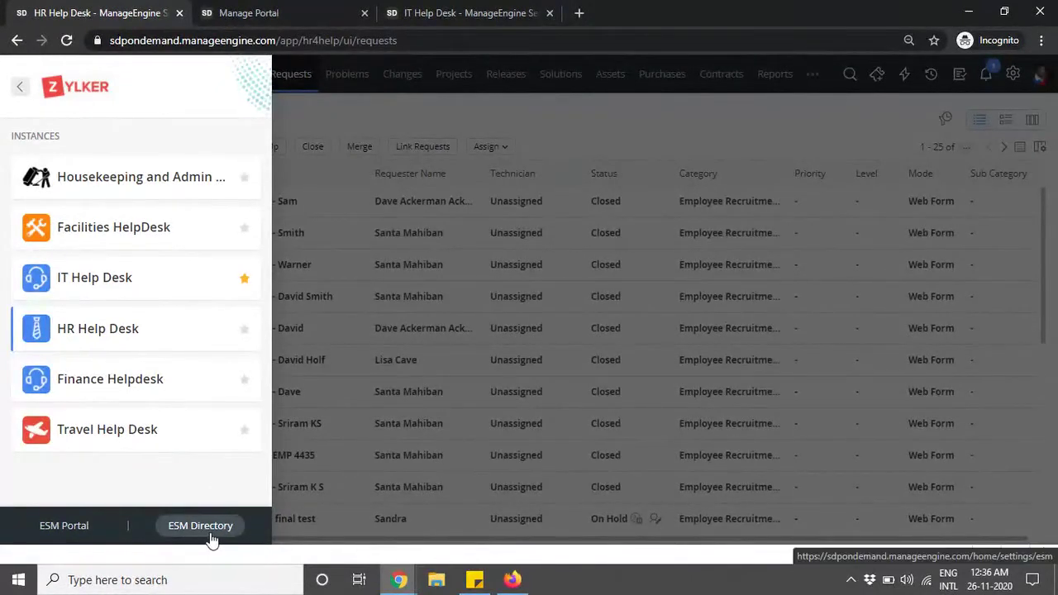
# From the service desk instances list, launch the ESM Directory in a new tab.
pyautogui.click(339, 105)
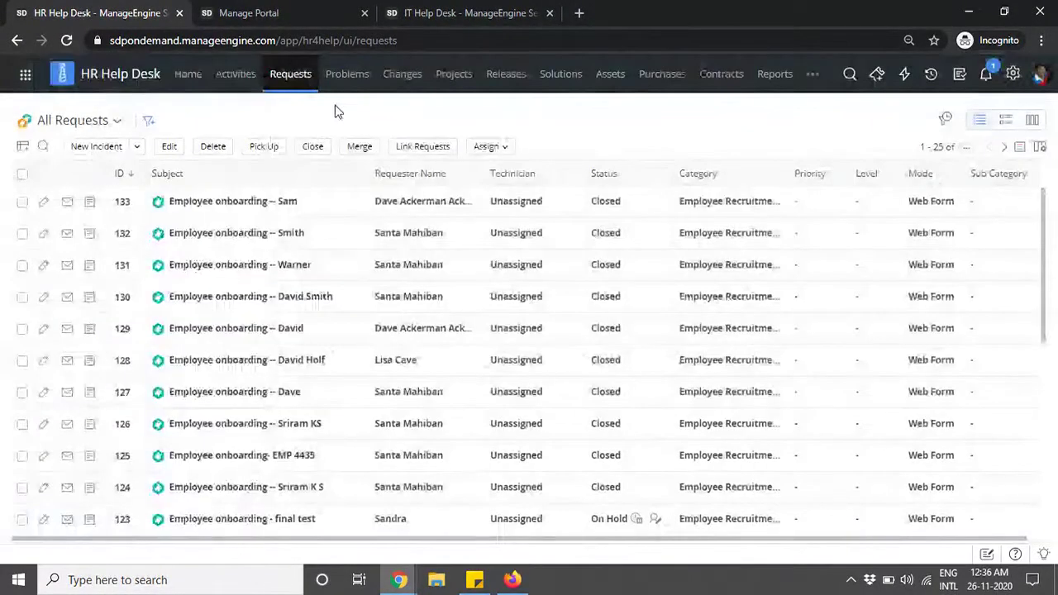
pyautogui.click(25, 79)
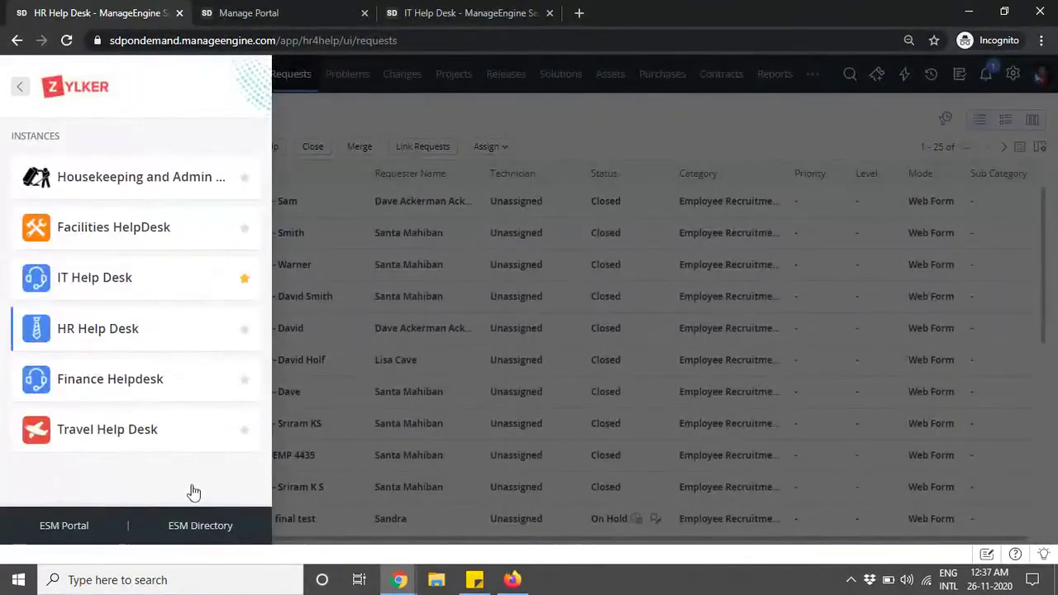
pyautogui.click(205, 526)
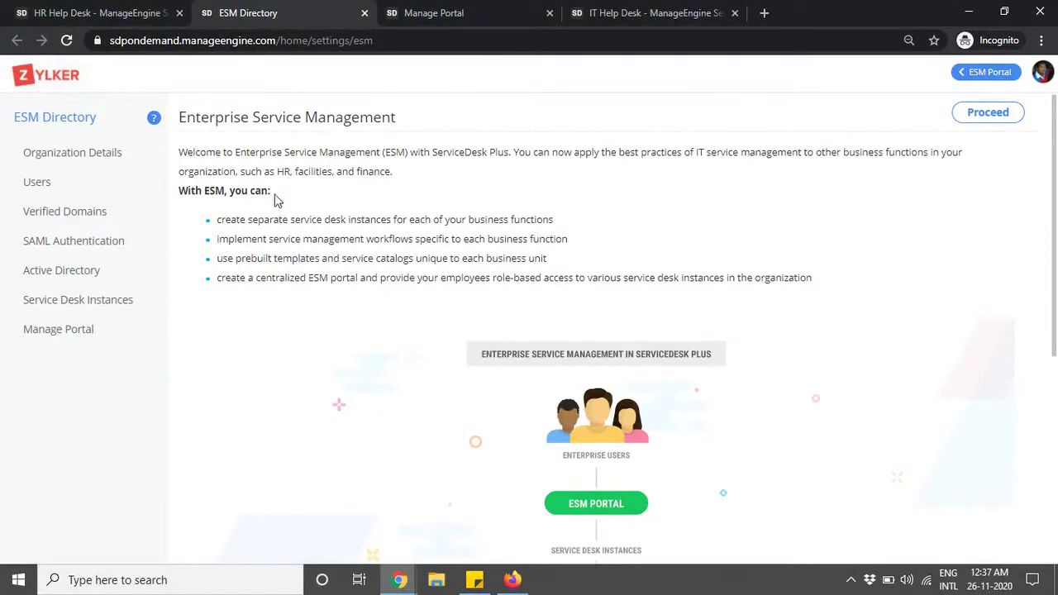
# Proceed past the ESM welcome page and scroll through Organization Details.
pyautogui.click(989, 116)
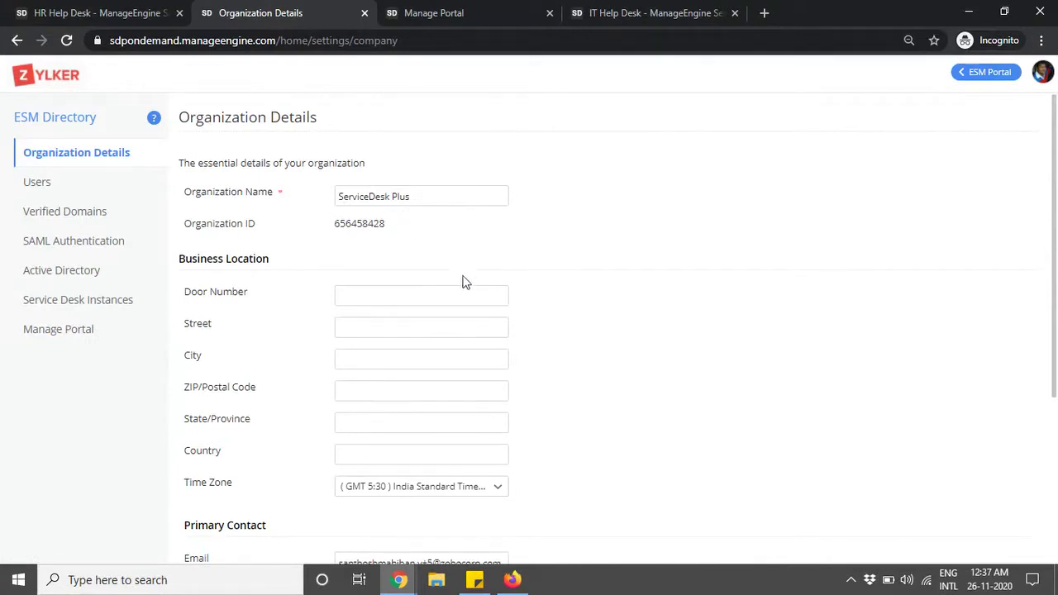
pyautogui.scroll(-1, 461, 273)
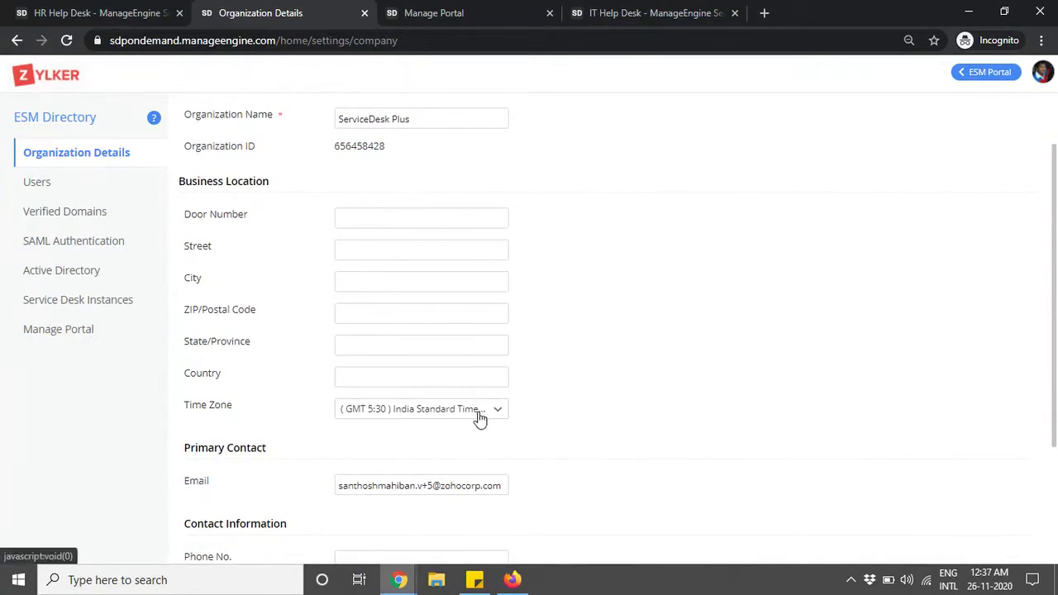
pyautogui.scroll(-1, 480, 419)
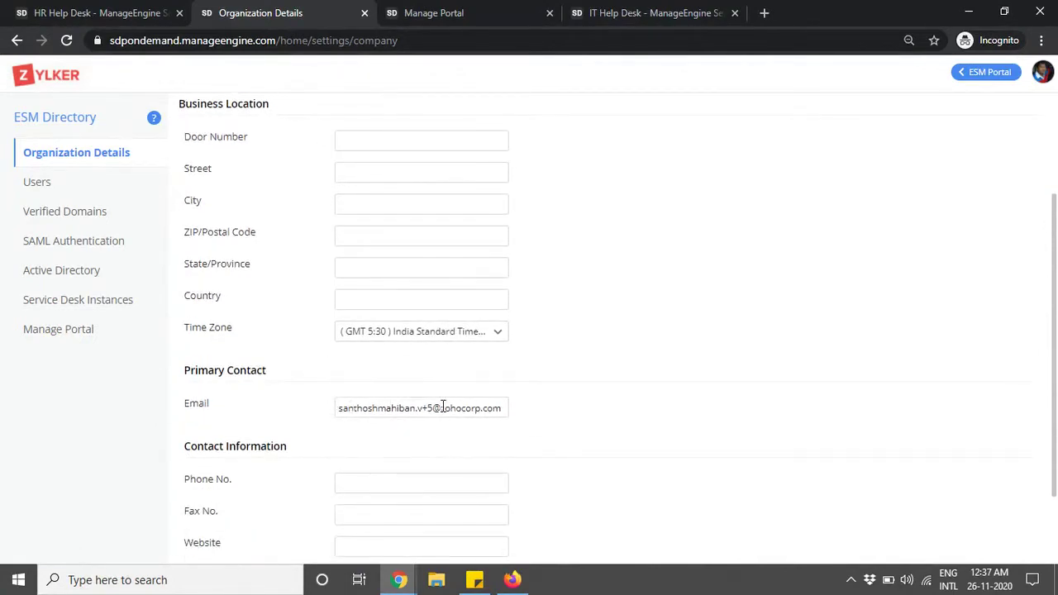
pyautogui.scroll(-2, 441, 406)
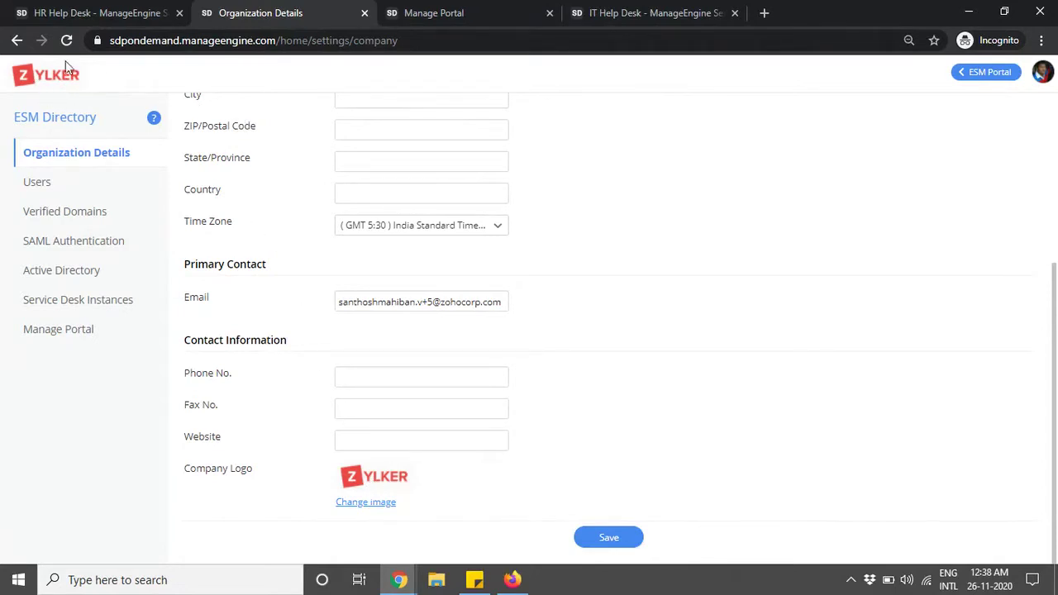
# Check the HR Help Desk tab's instances, then return and open the ESM Directory Users list.
pyautogui.click(104, 13)
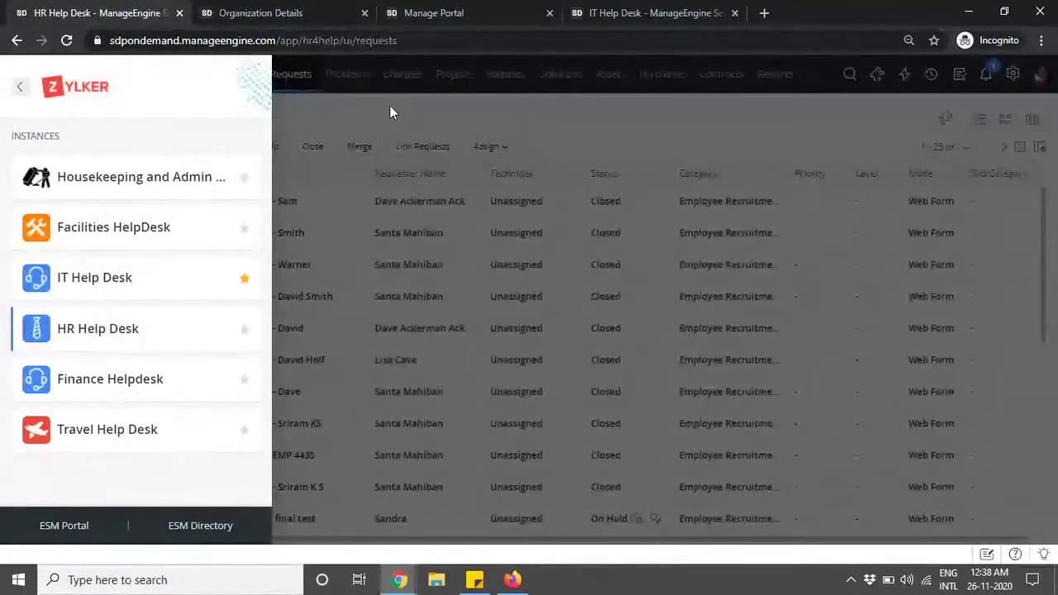
pyautogui.click(389, 105)
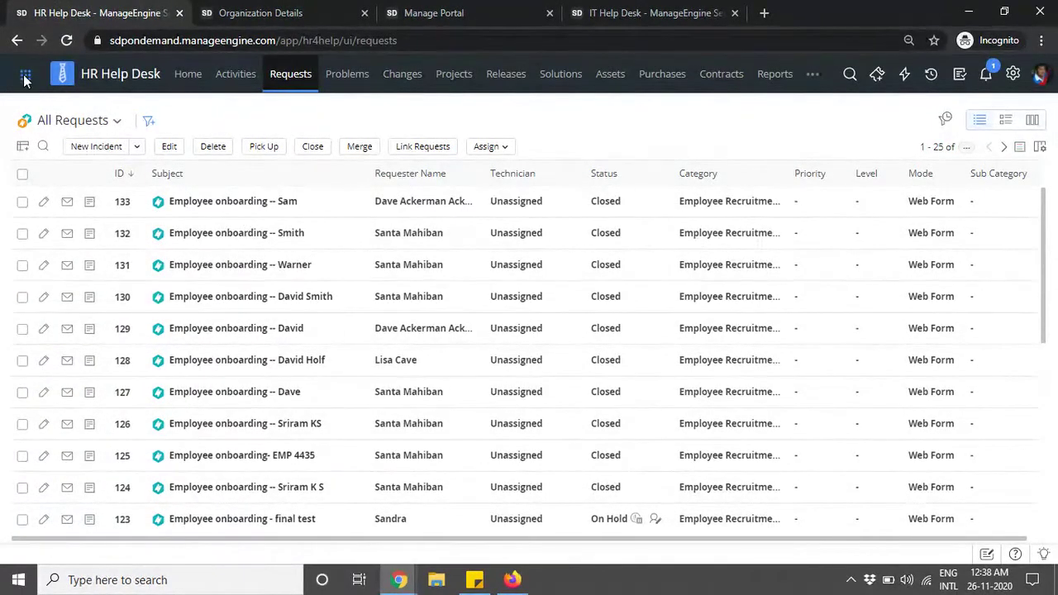
pyautogui.click(25, 80)
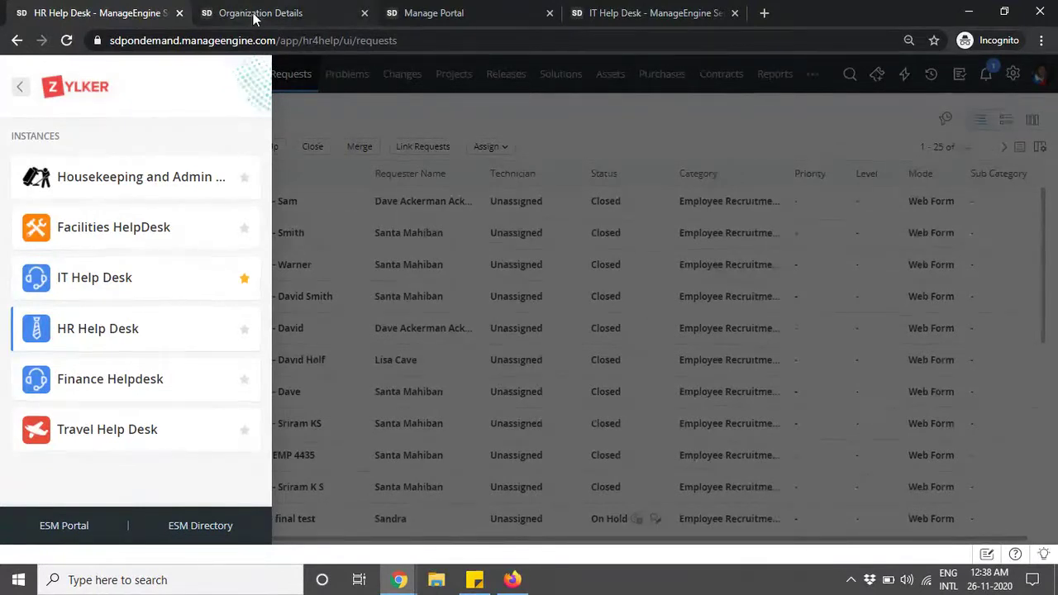
pyautogui.click(221, 13)
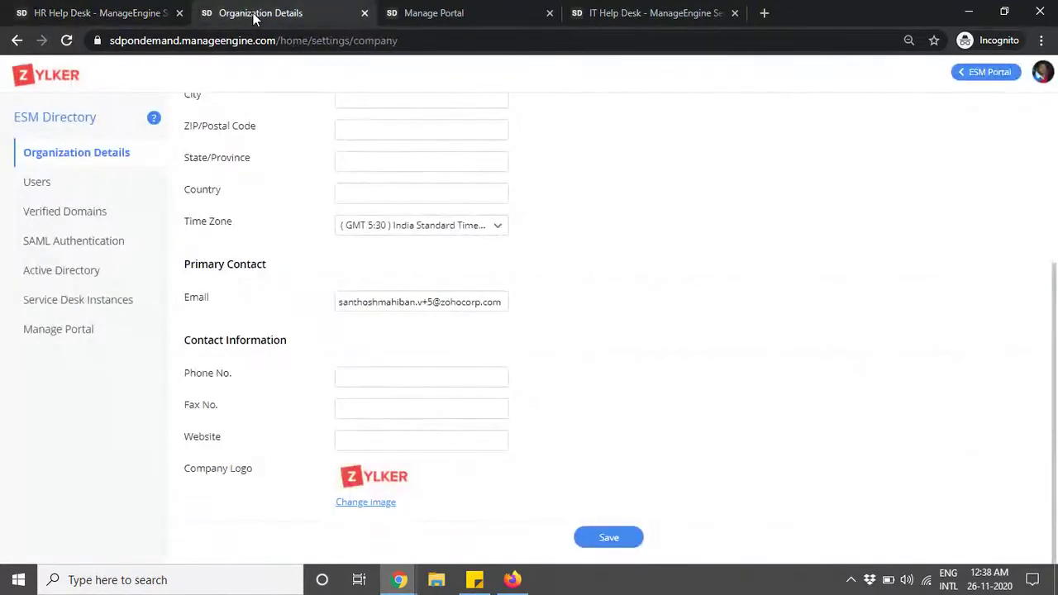
pyautogui.click(88, 190)
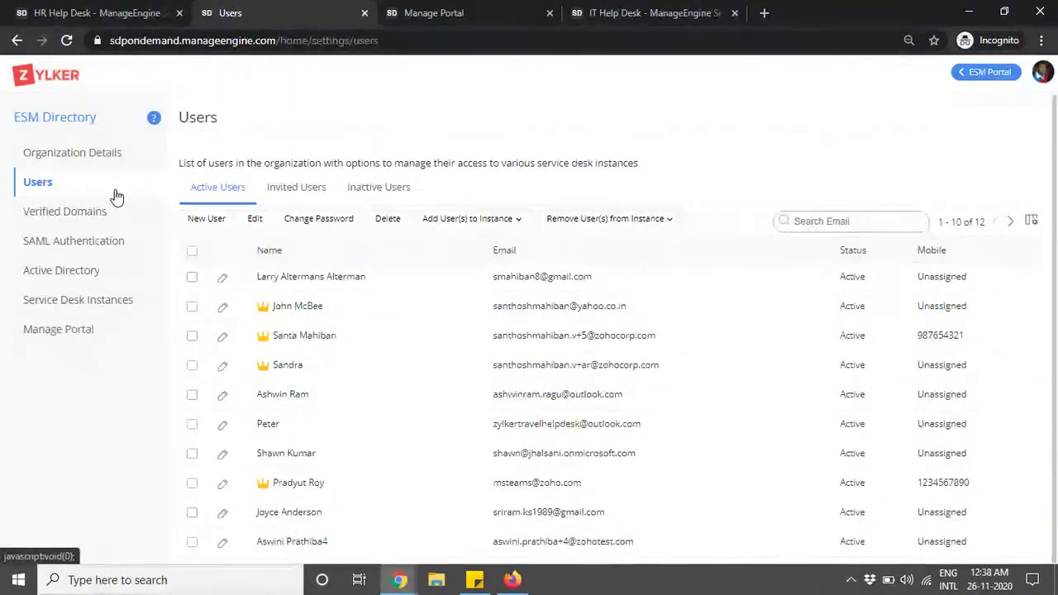
# Select the first user and open their Change Password form, then close it unsaved.
pyautogui.click(192, 278)
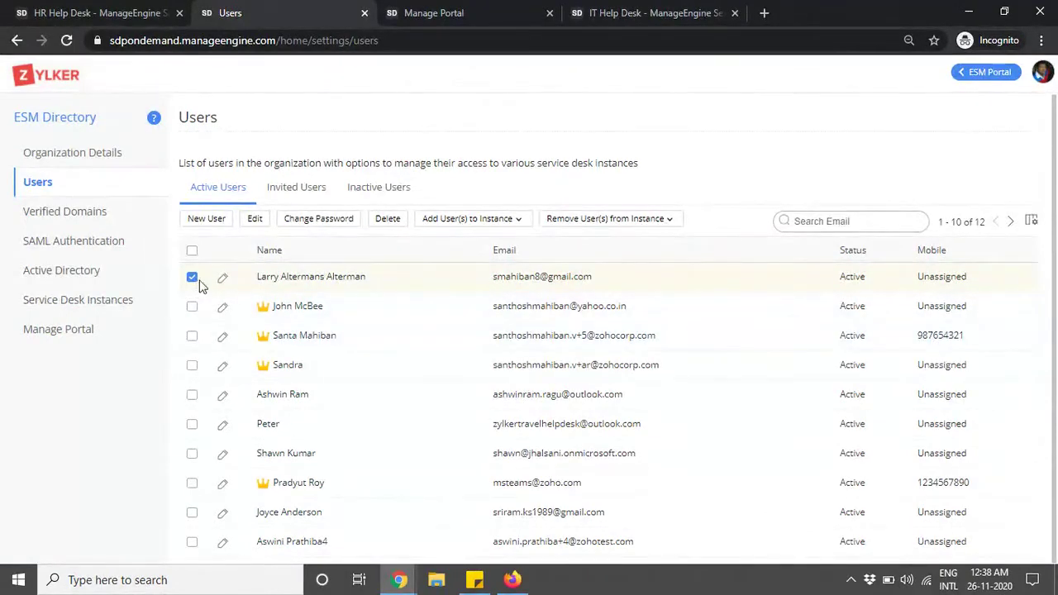
pyautogui.click(319, 221)
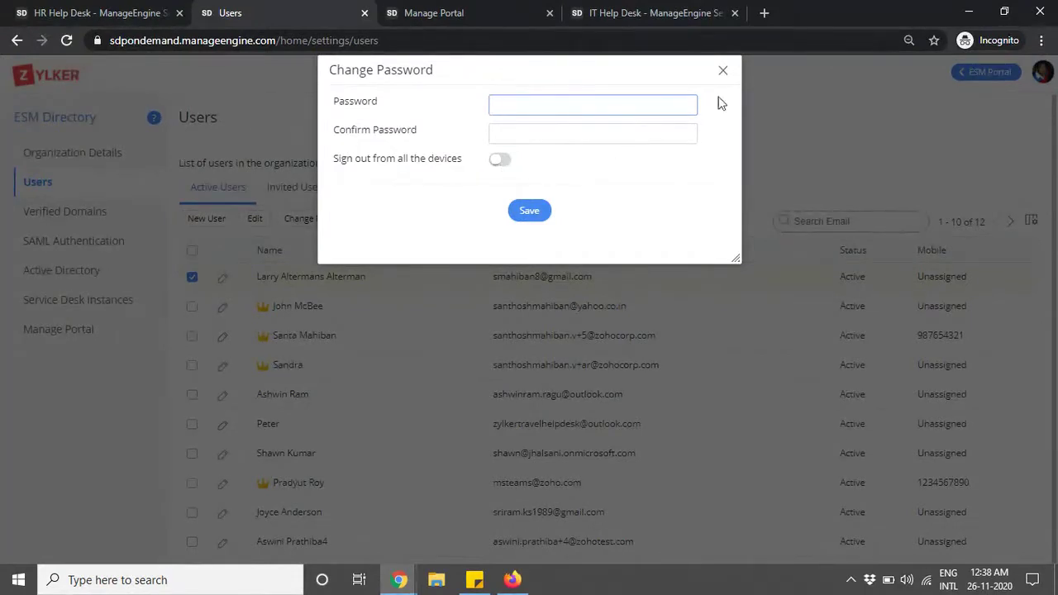
pyautogui.click(723, 71)
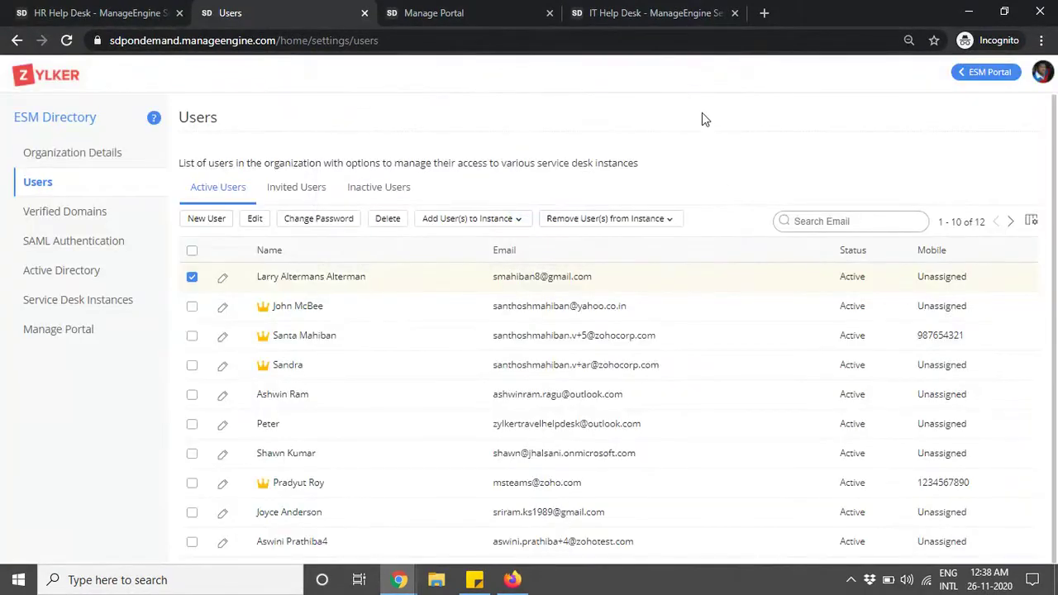
pyautogui.click(255, 219)
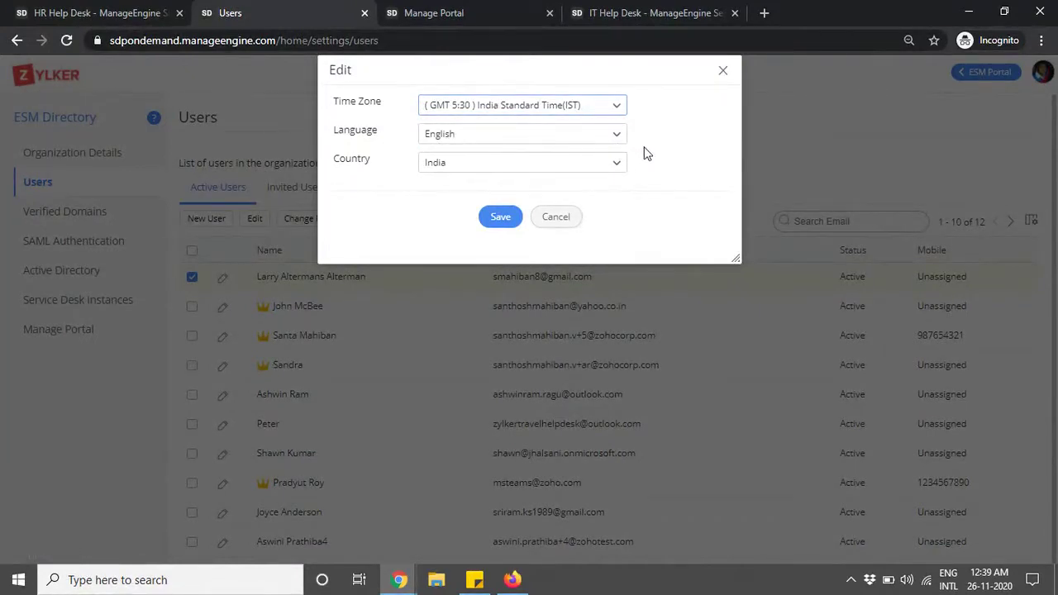
pyautogui.click(570, 219)
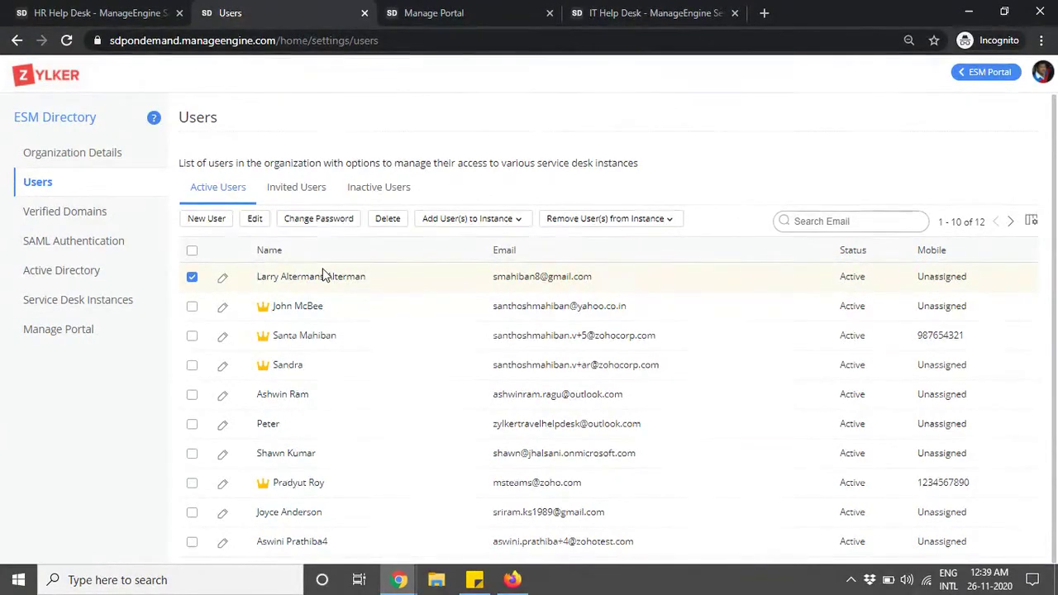
# Also select the second, fourth and fifth users in the list.
pyautogui.click(191, 309)
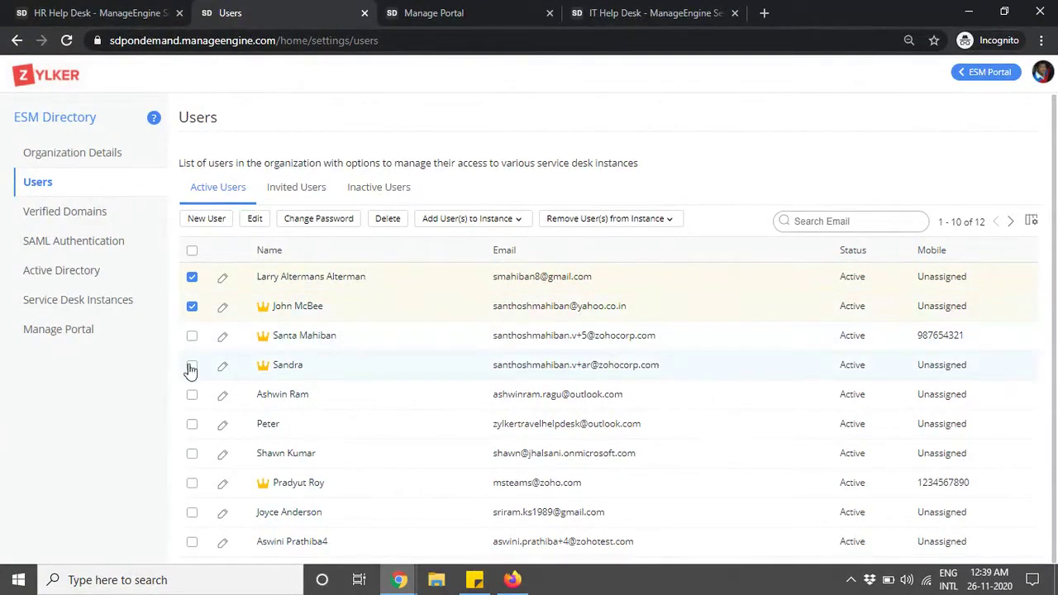
pyautogui.click(192, 366)
pyautogui.click(192, 394)
# Preview the instances to add the users to, then show instances to remove them from.
pyautogui.click(468, 222)
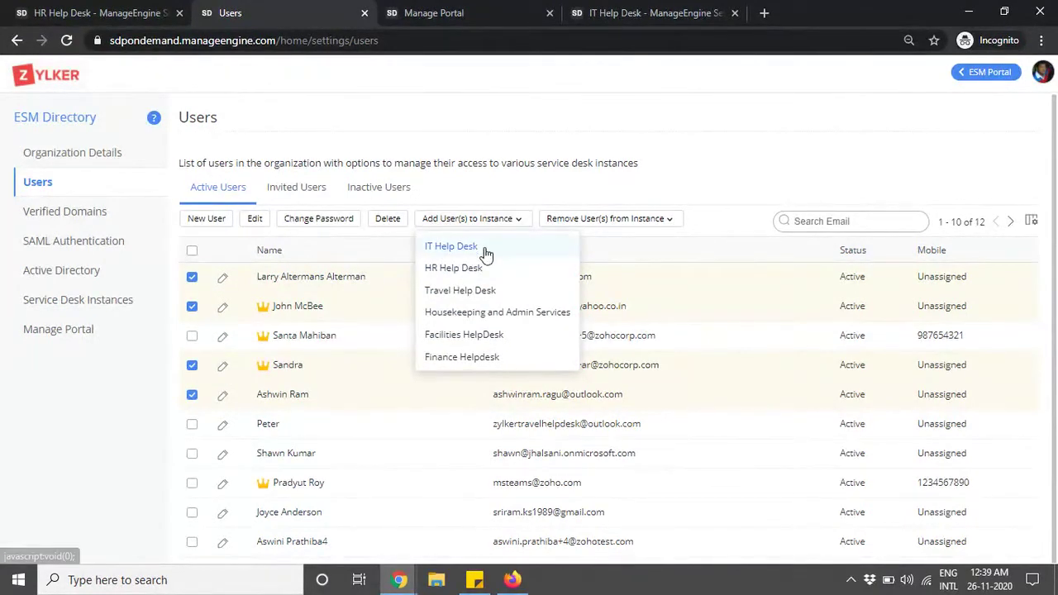
pyautogui.click(512, 192)
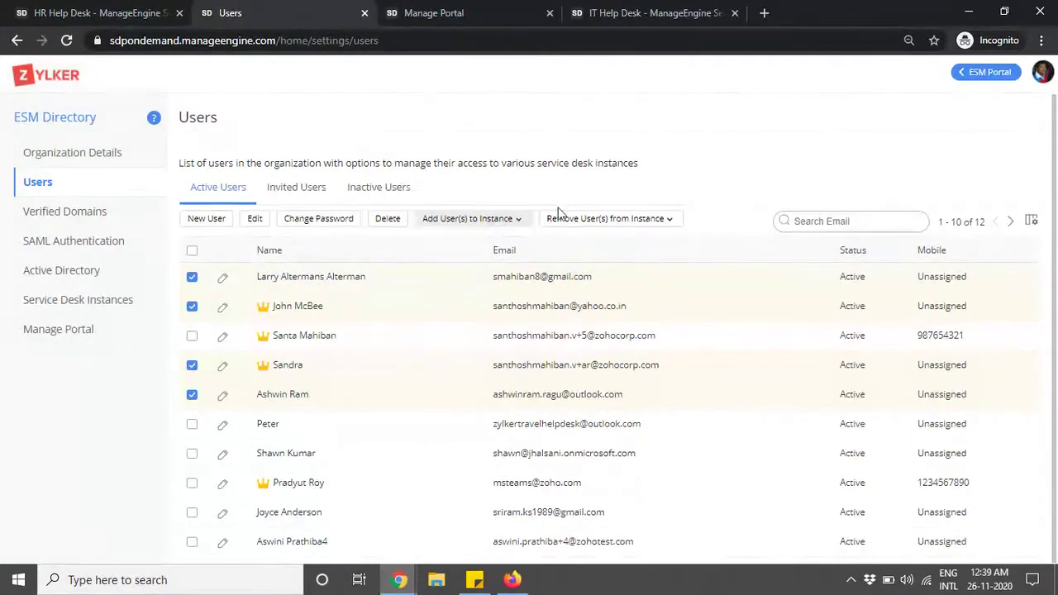
pyautogui.click(586, 222)
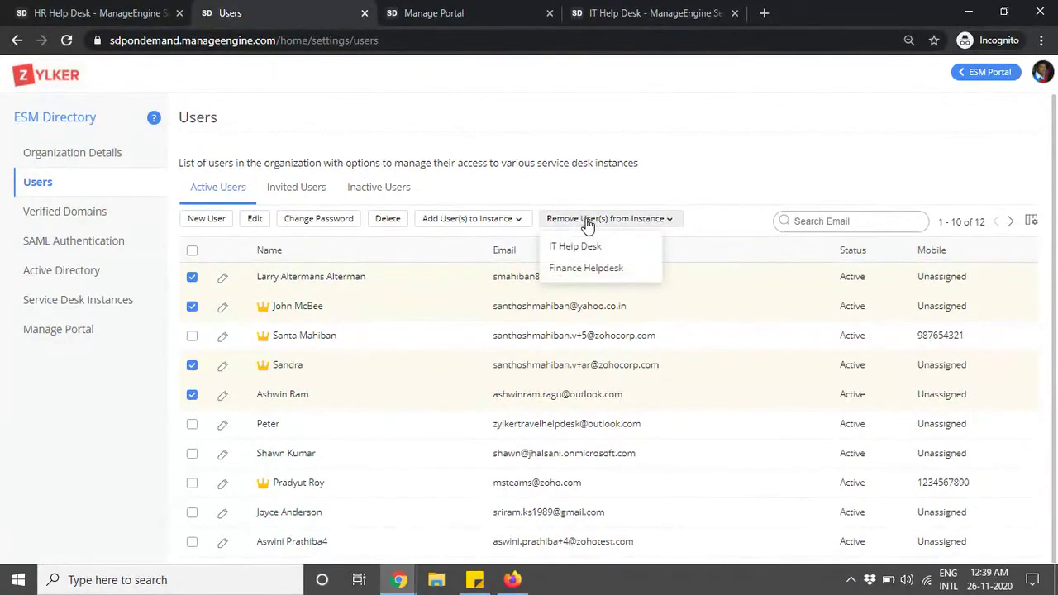
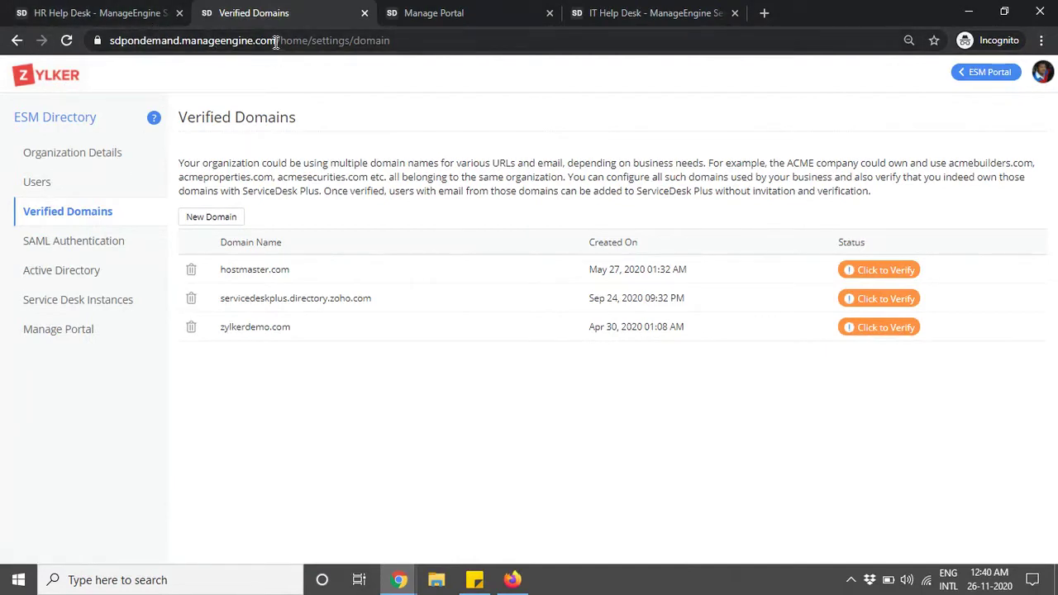
# Leave Verified Domains and open SAML Authentication from the ESM Directory sidebar.
pyautogui.moveTo(275, 41); pyautogui.dragTo(111, 43)
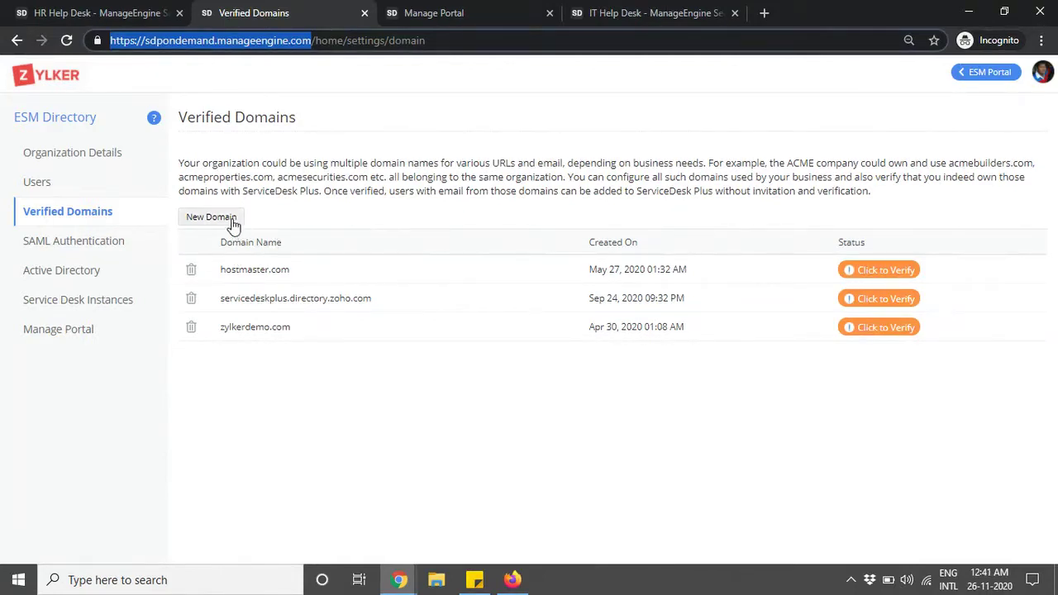
pyautogui.click(99, 254)
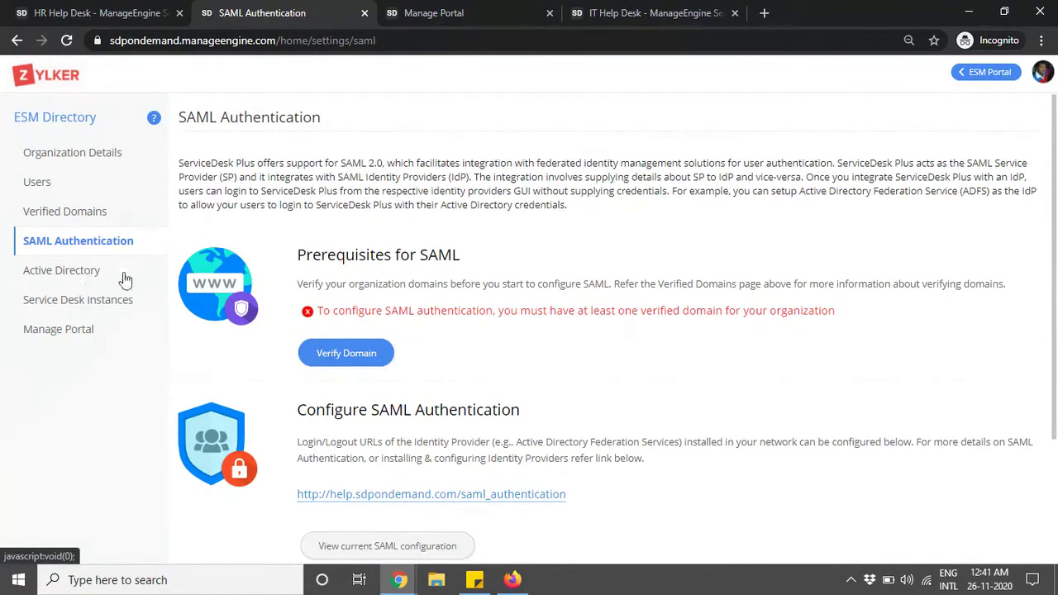
pyautogui.moveTo(501, 313); pyautogui.dragTo(722, 312)
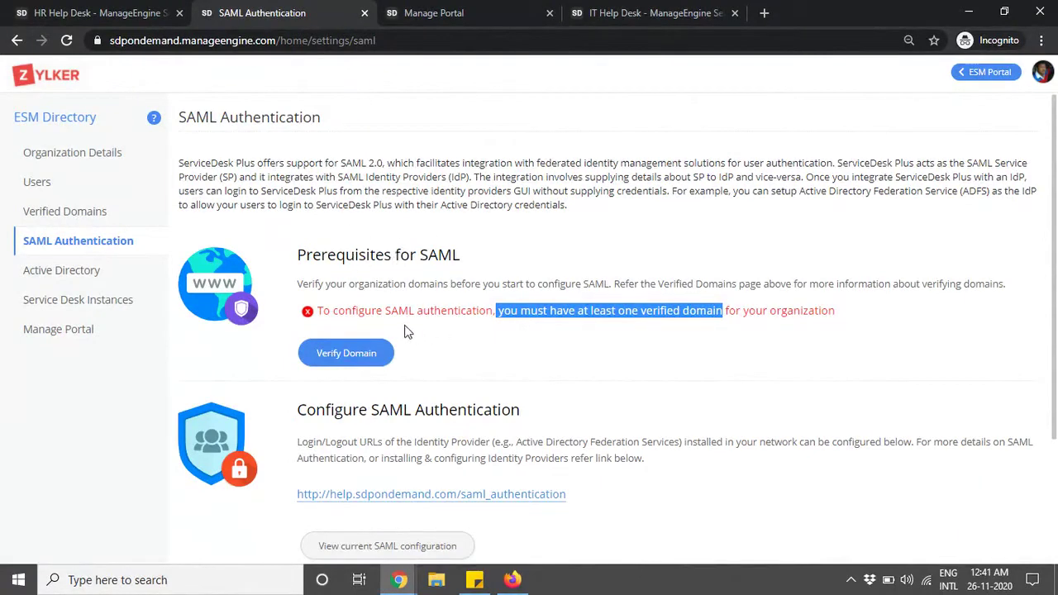
pyautogui.scroll(-1, 519, 366)
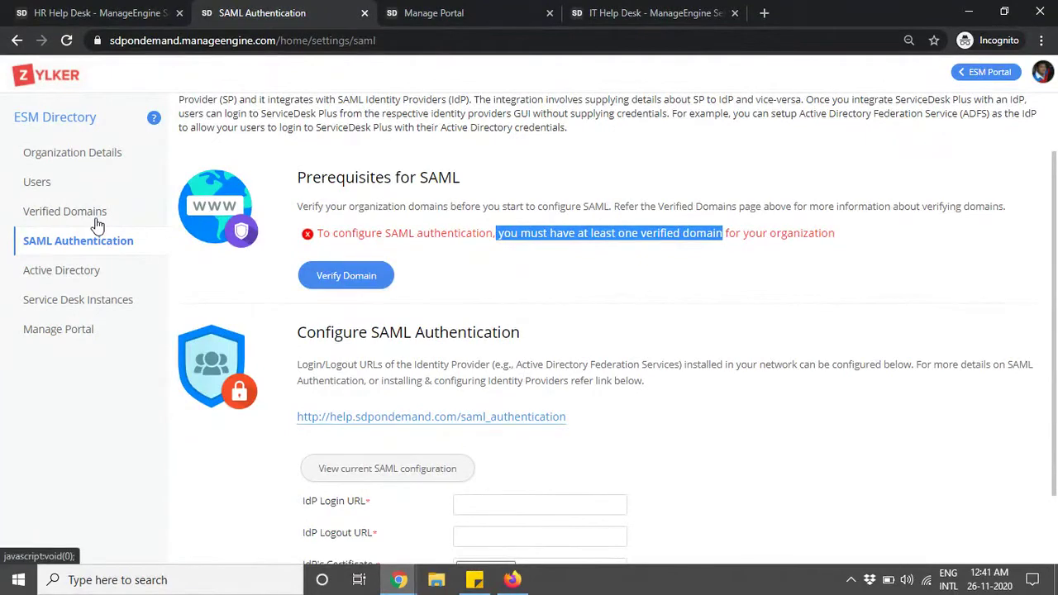
pyautogui.scroll(-1, 226, 251)
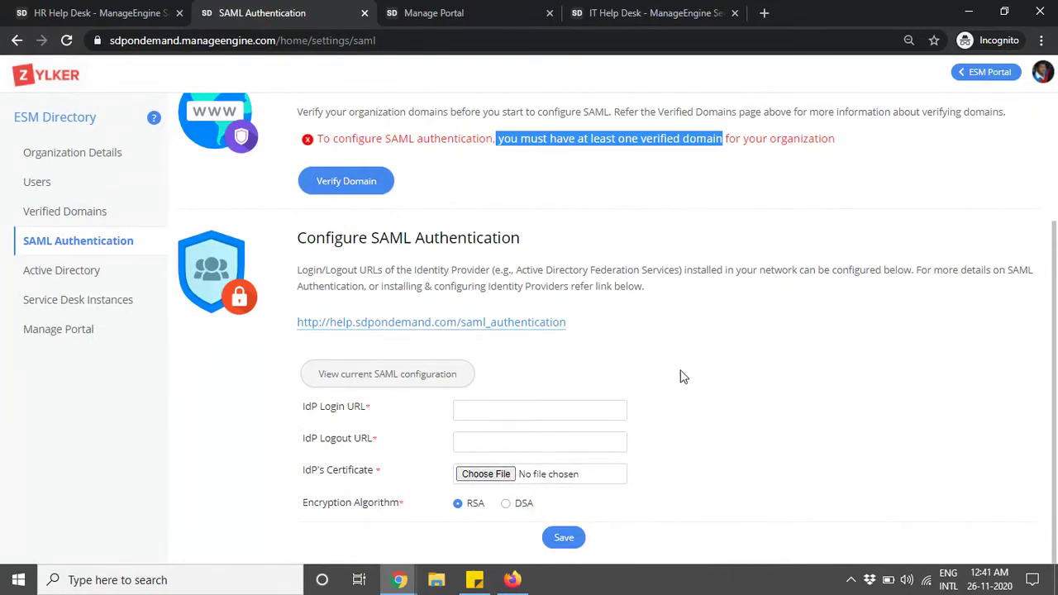
pyautogui.scroll(1, 679, 377)
# Open Active Directory settings and review the warning that a verified domain is required.
pyautogui.click(87, 281)
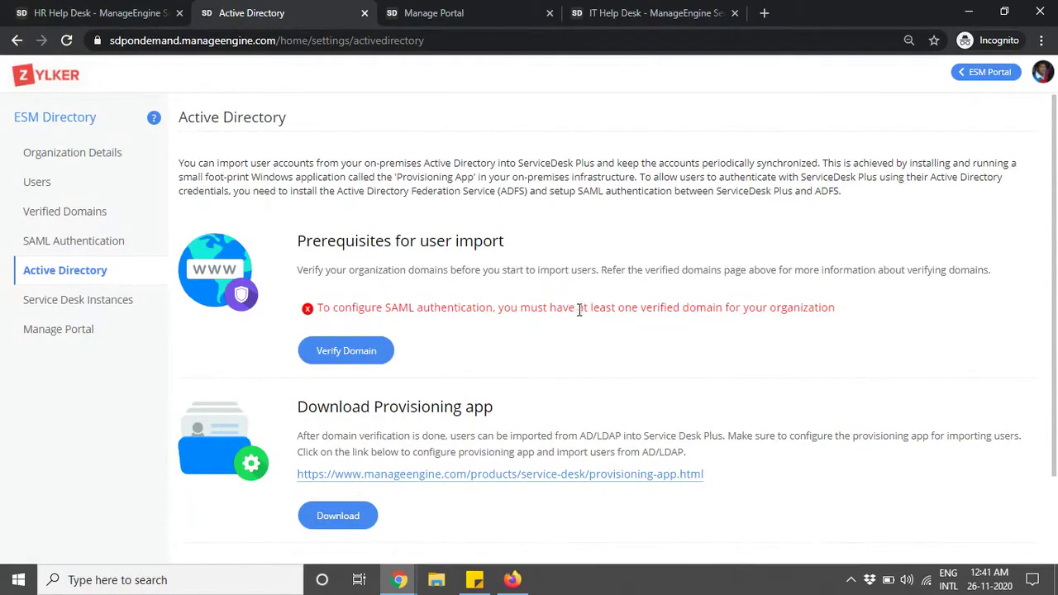
pyautogui.moveTo(577, 309); pyautogui.dragTo(712, 307)
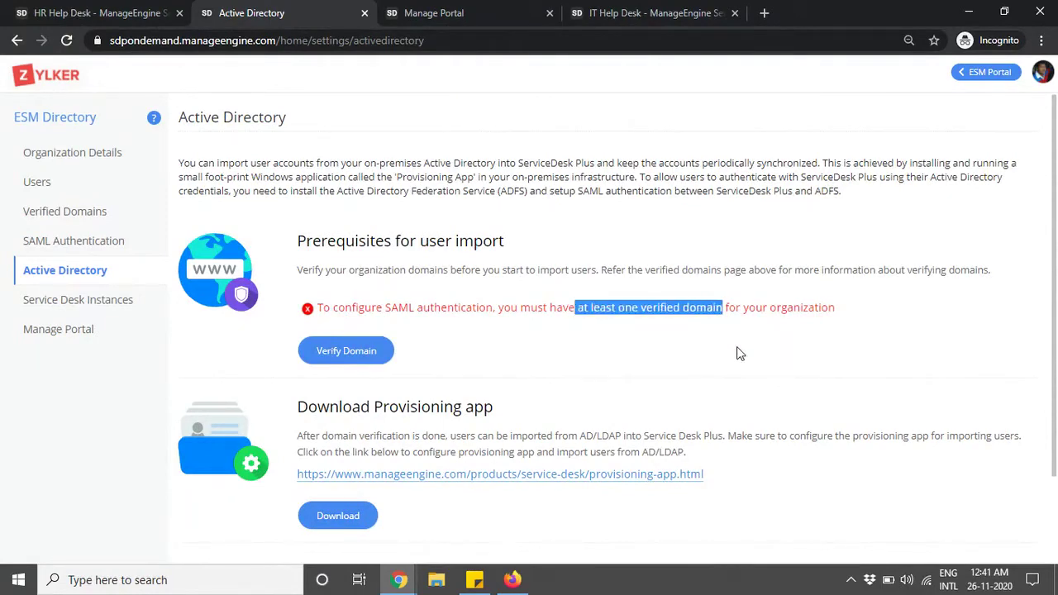
pyautogui.scroll(-1, 685, 356)
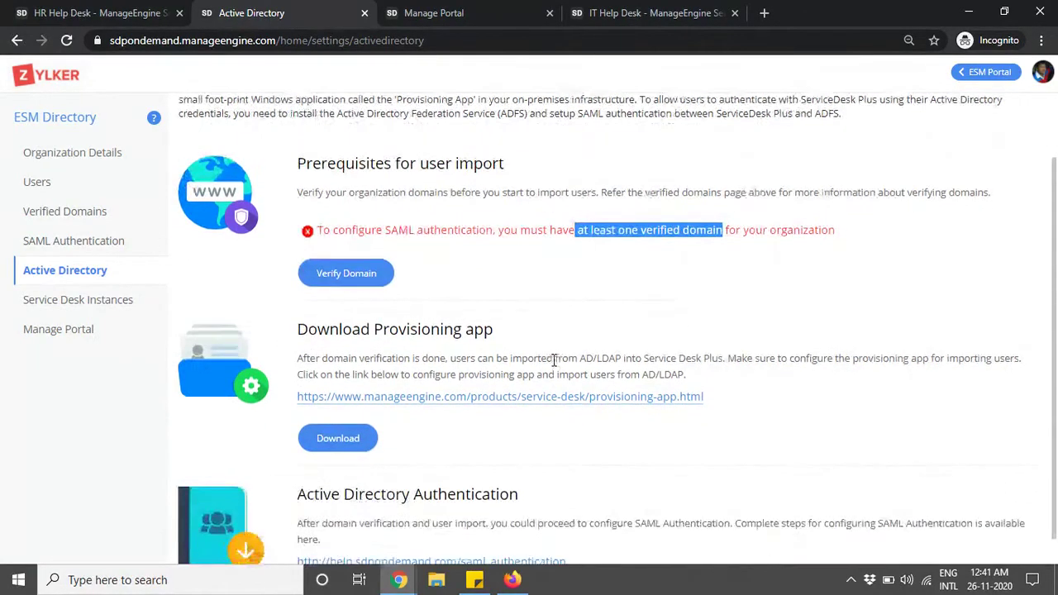
pyautogui.click(547, 358)
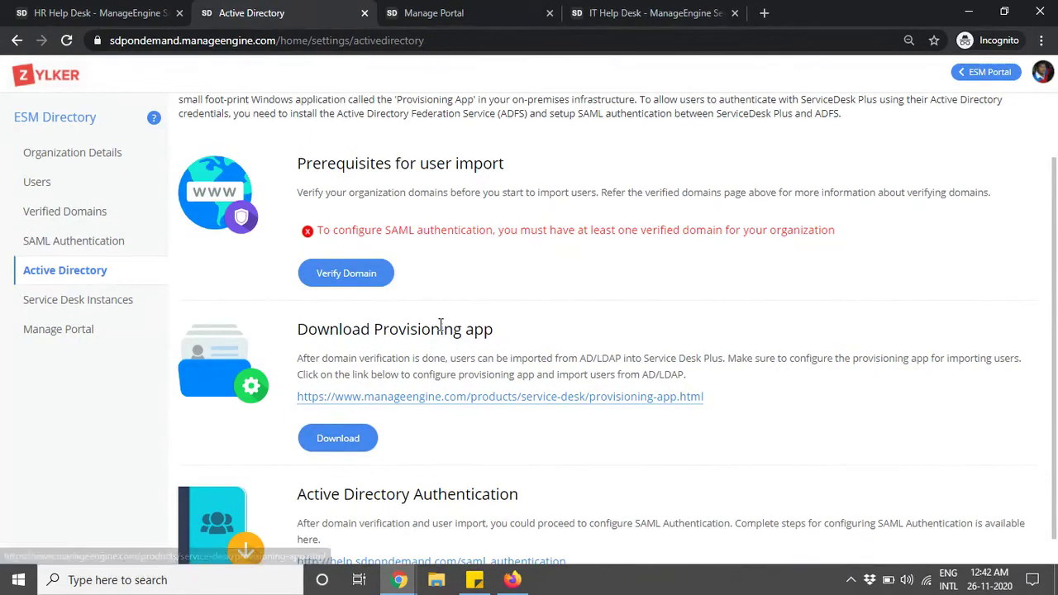
pyautogui.scroll(-1, 439, 323)
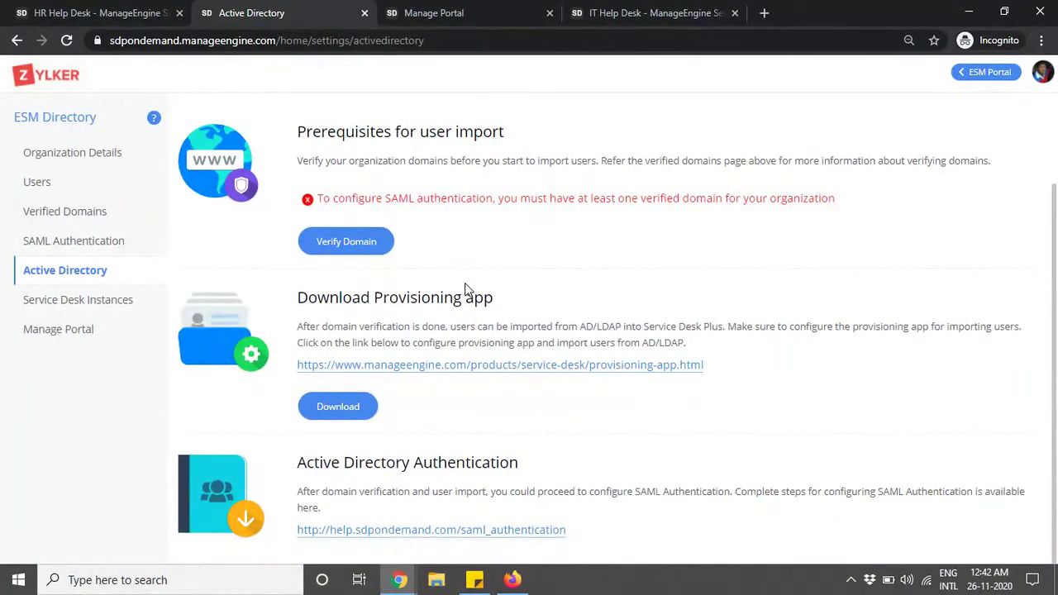
# Delete the Finance Helpdesk instance from Service Desk Instances, leaving five instances listed.
pyautogui.click(79, 303)
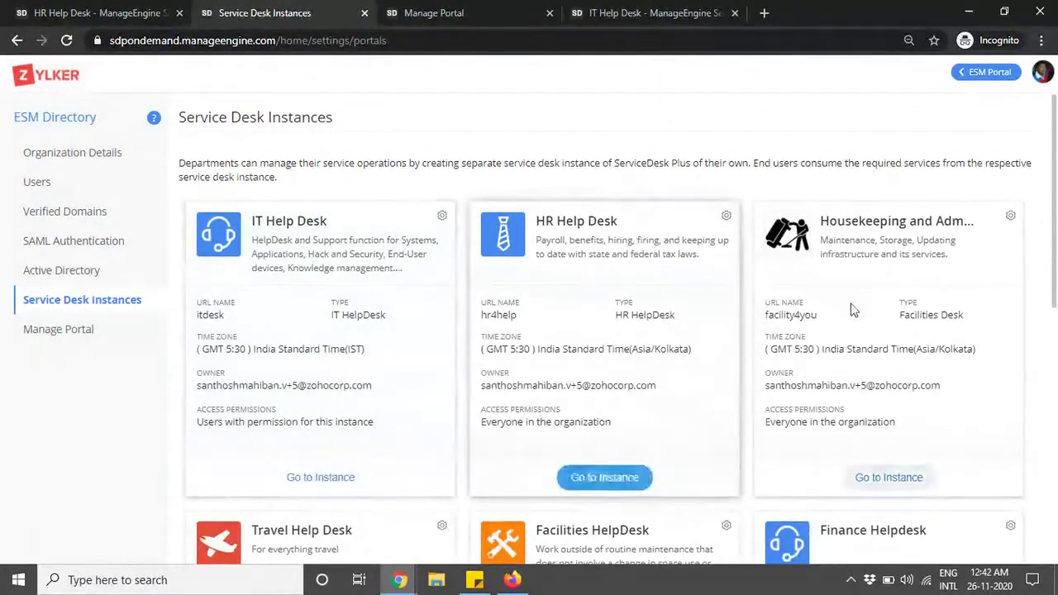
pyautogui.scroll(-2, 691, 364)
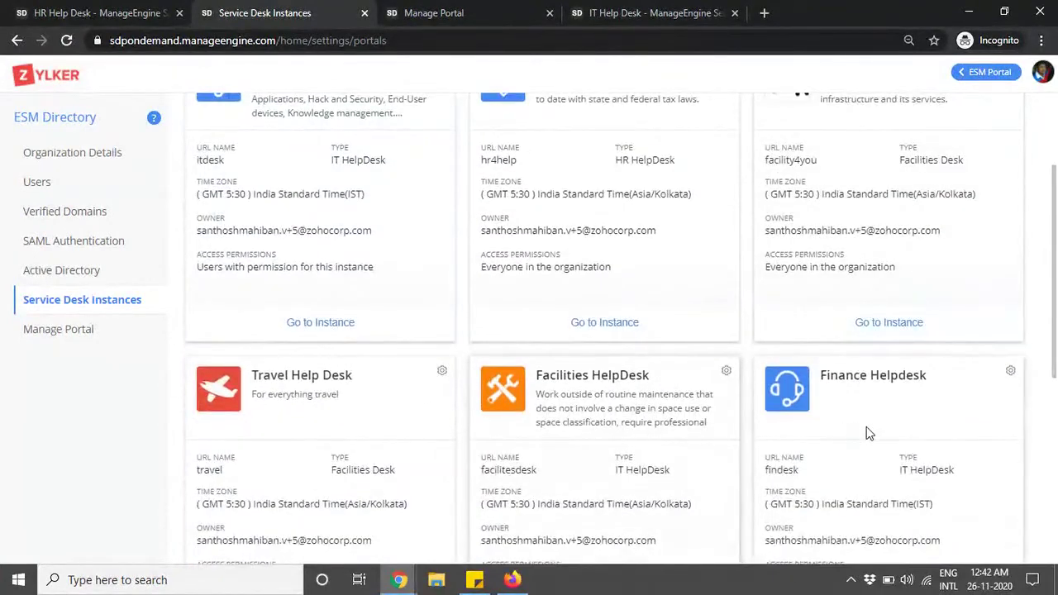
pyautogui.scroll(-1, 868, 435)
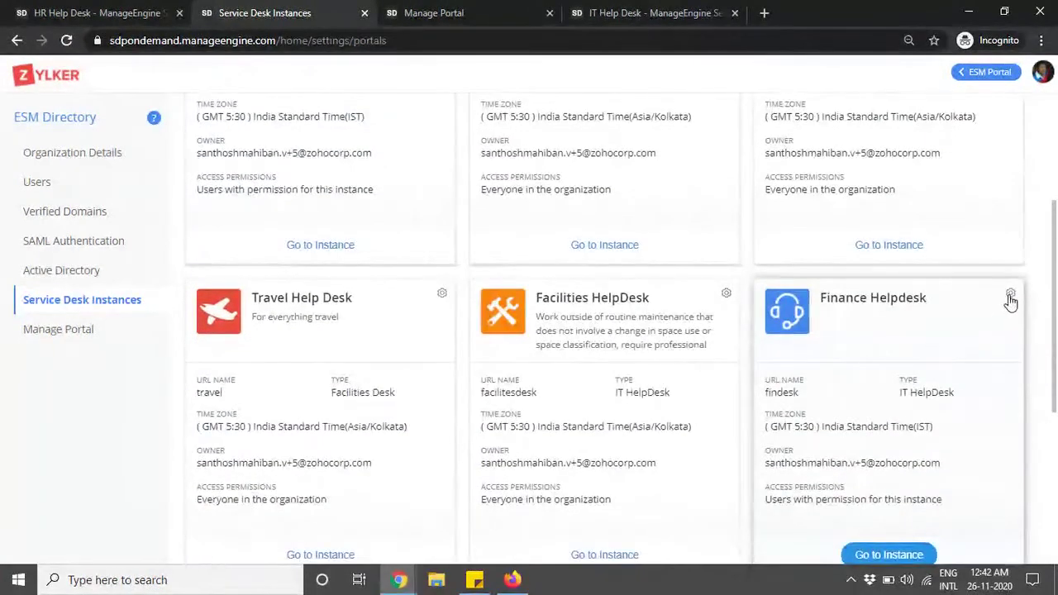
pyautogui.click(1010, 294)
pyautogui.click(991, 345)
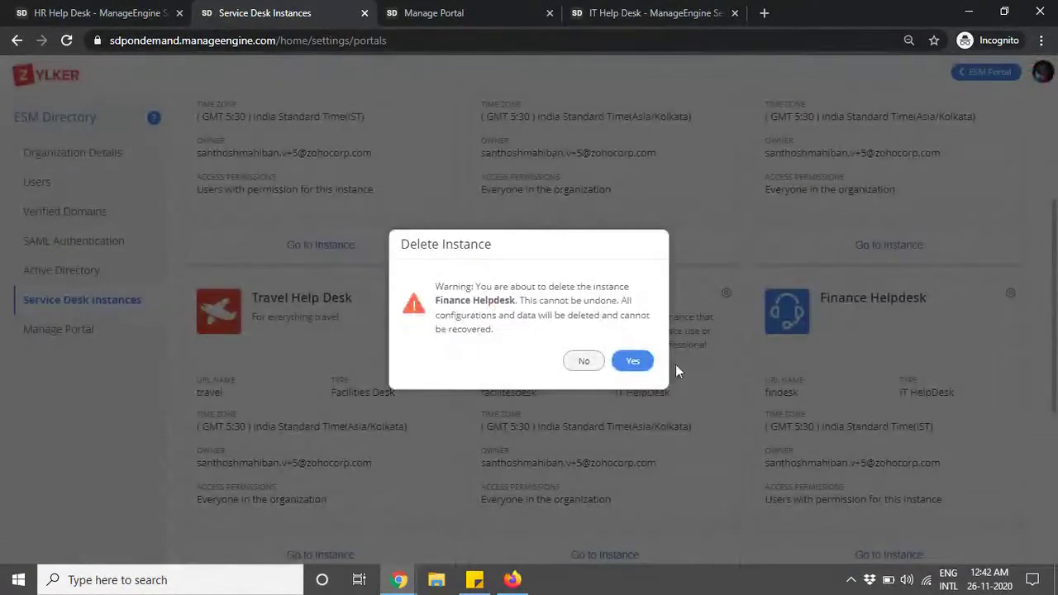
pyautogui.click(633, 362)
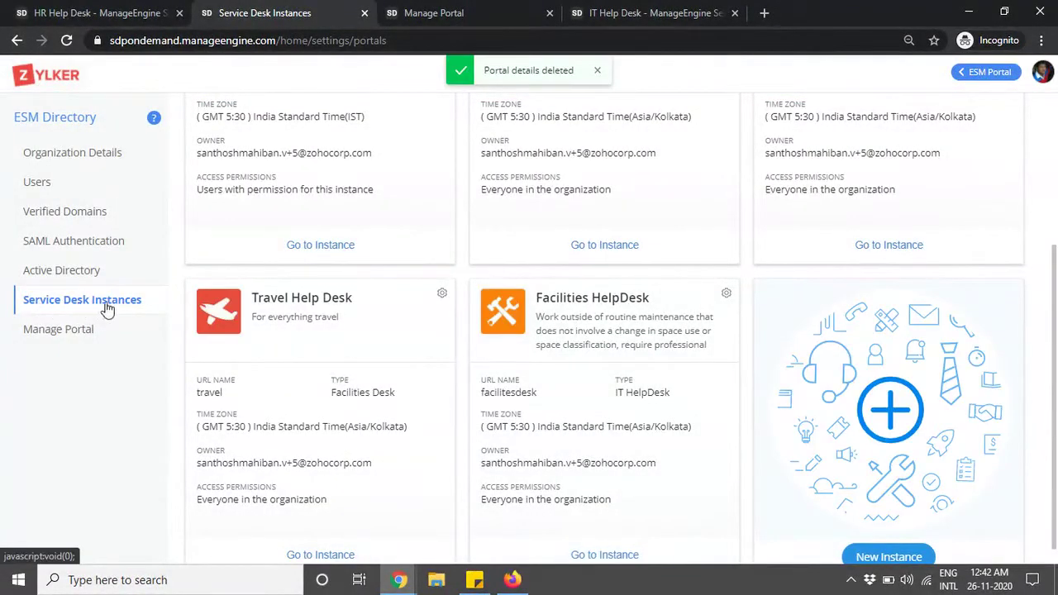
pyautogui.click(165, 316)
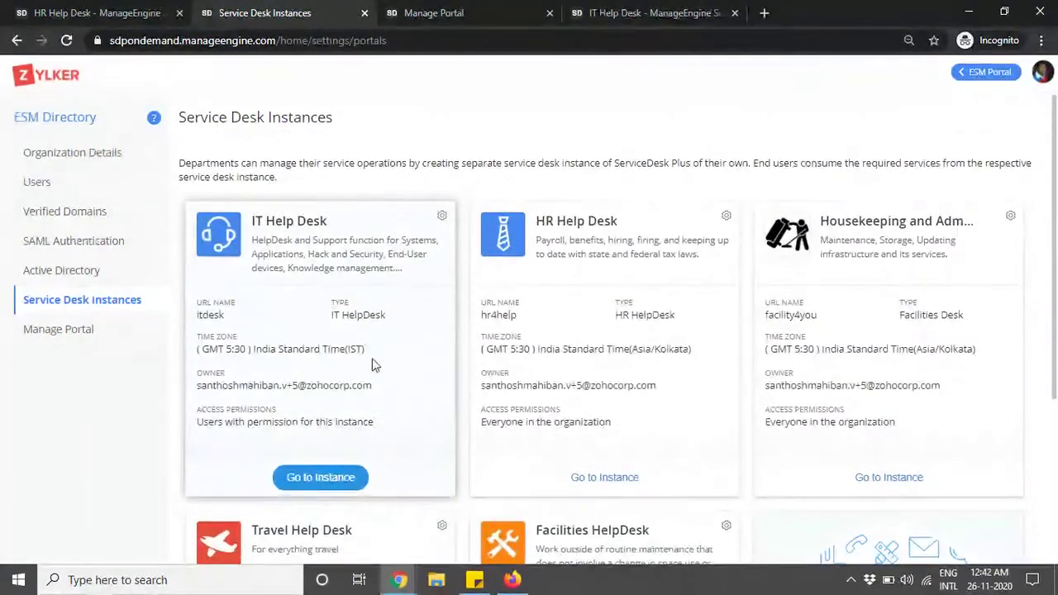
# Open the New Instance form on the Service Desk Instances page.
pyautogui.scroll(-3, 807, 372)
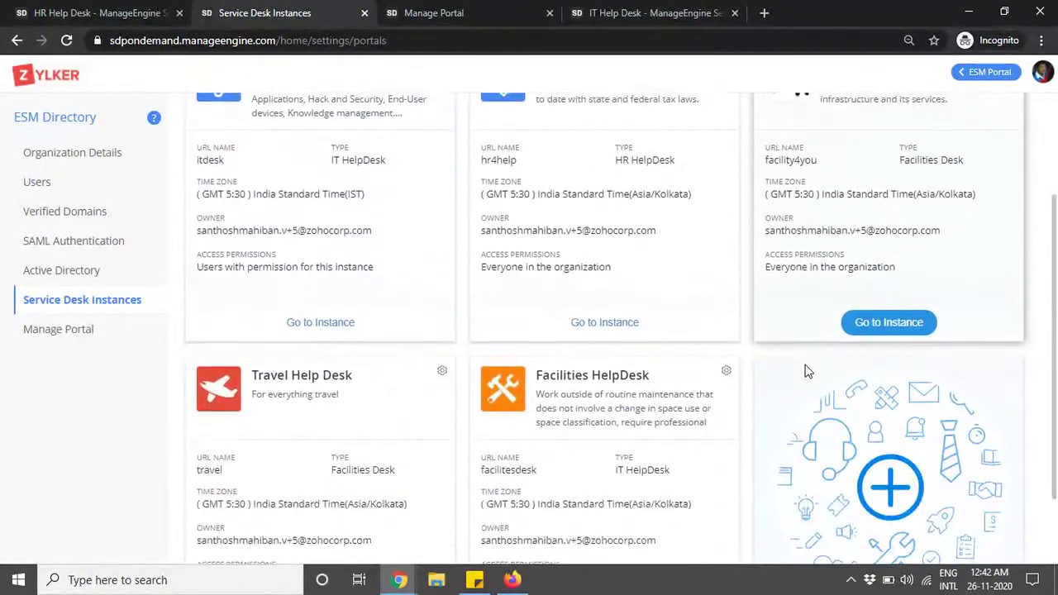
pyautogui.scroll(-1, 808, 372)
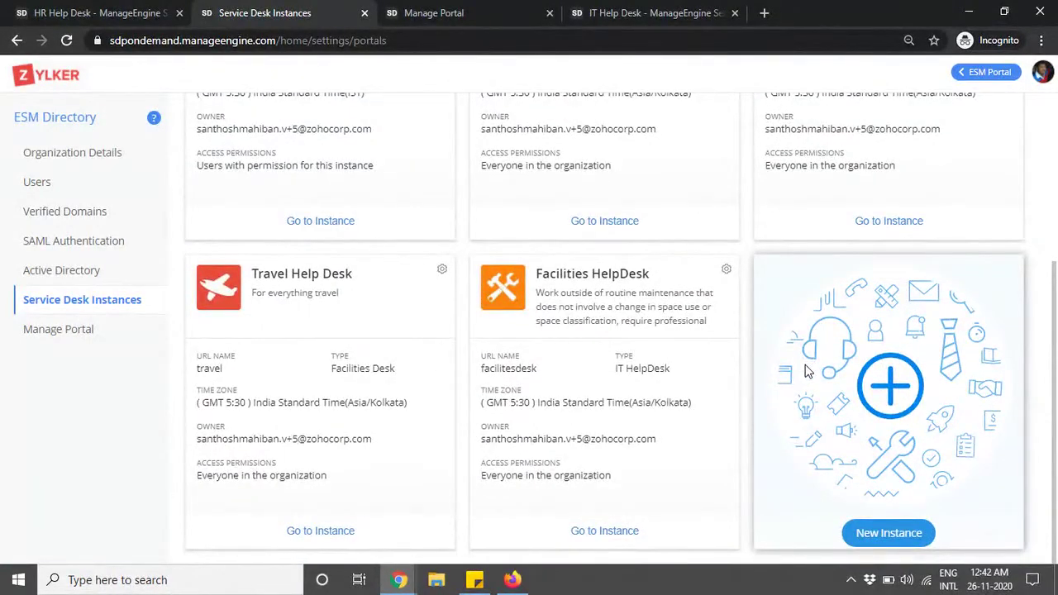
pyautogui.click(897, 539)
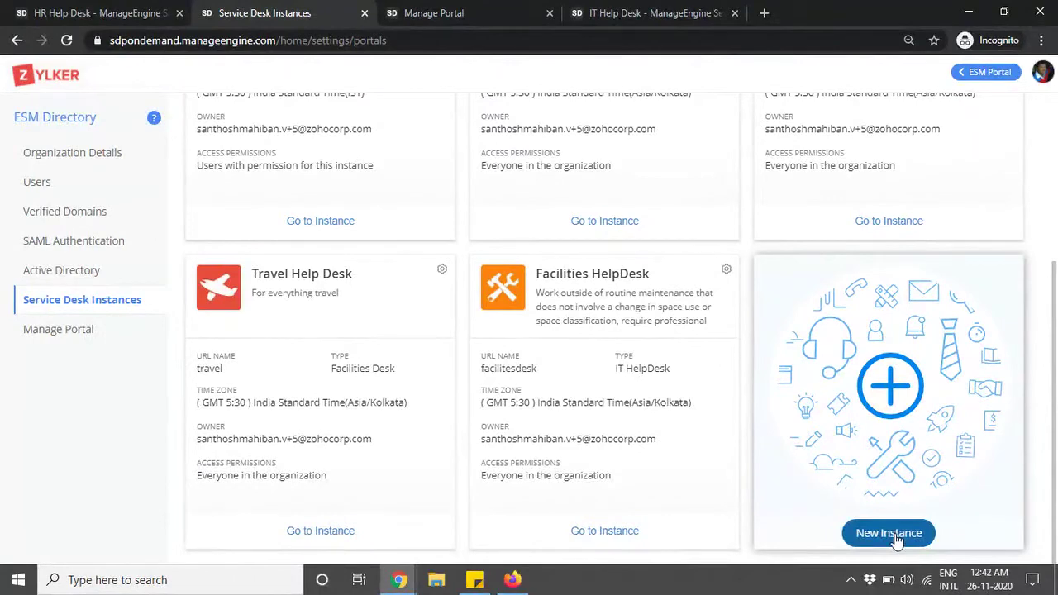
pyautogui.scroll(2, 735, 432)
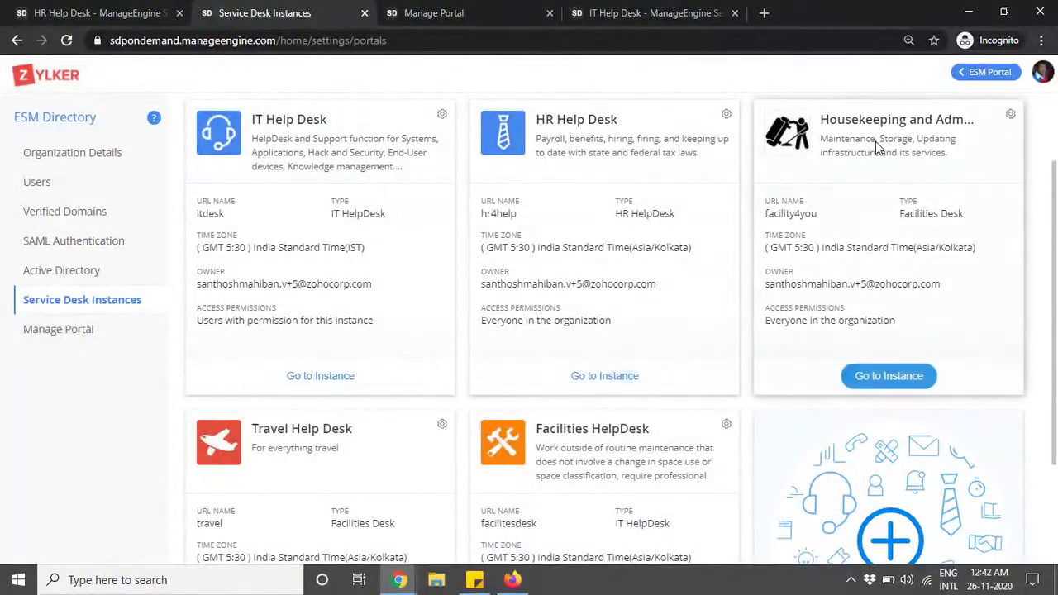
pyautogui.scroll(-2, 628, 453)
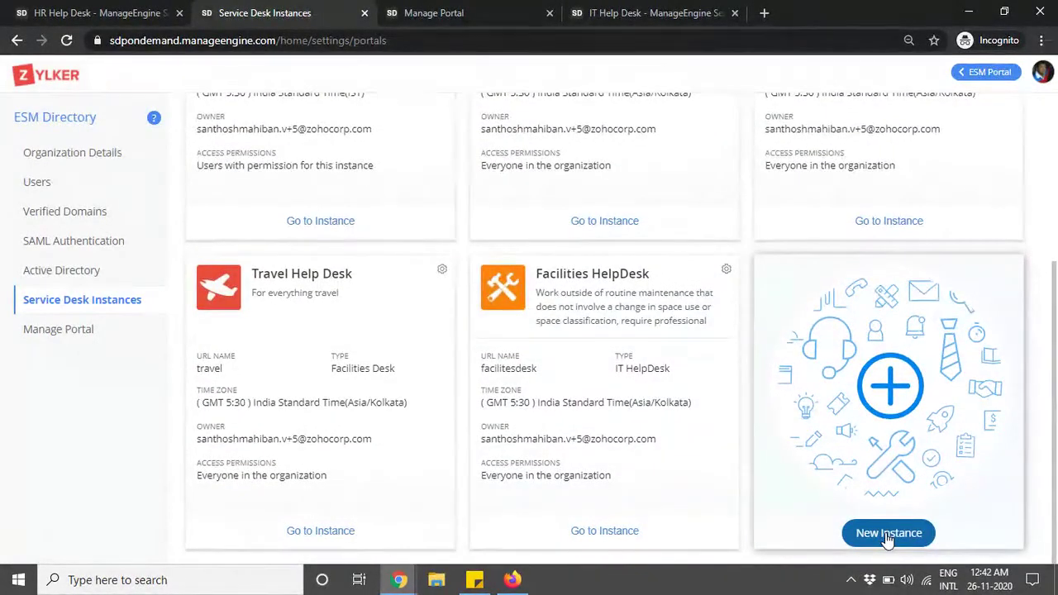
pyautogui.click(889, 536)
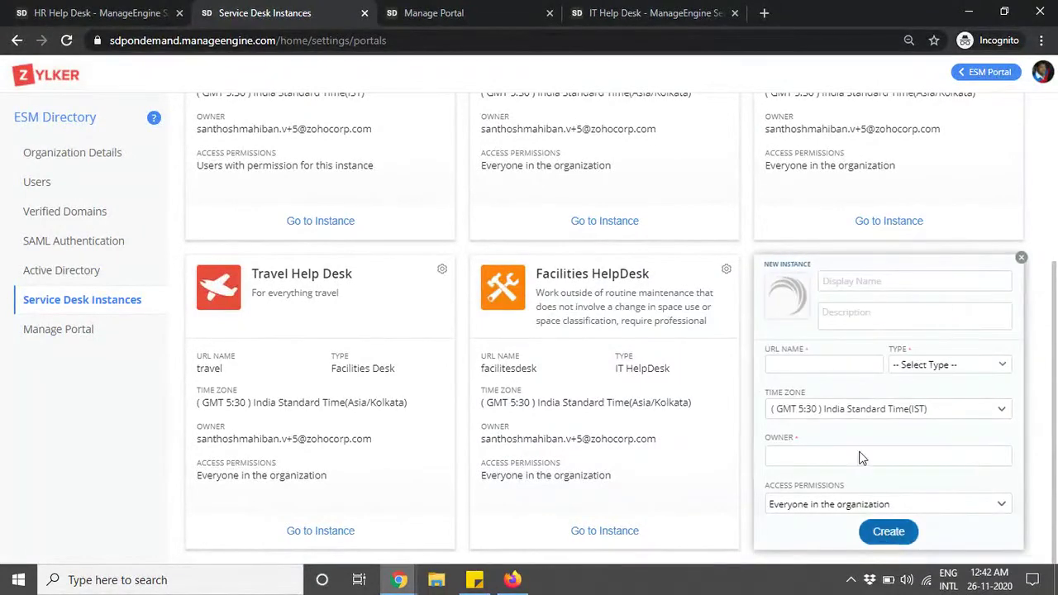
pyautogui.click(1022, 258)
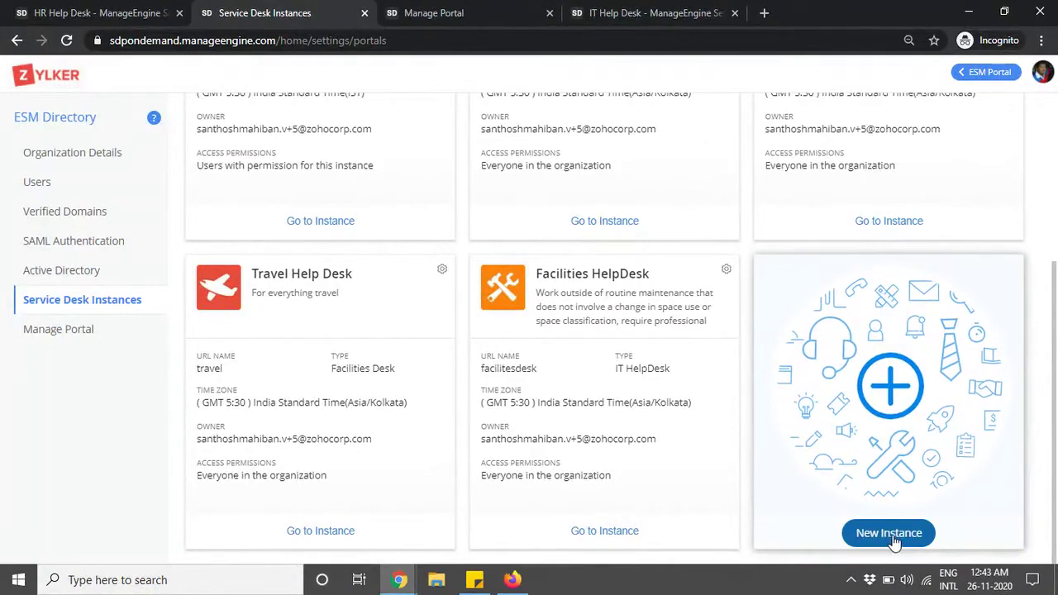
pyautogui.click(868, 538)
# Enter 'Security' as the new instance's Display Name and move to URL Name.
pyautogui.click(856, 284)
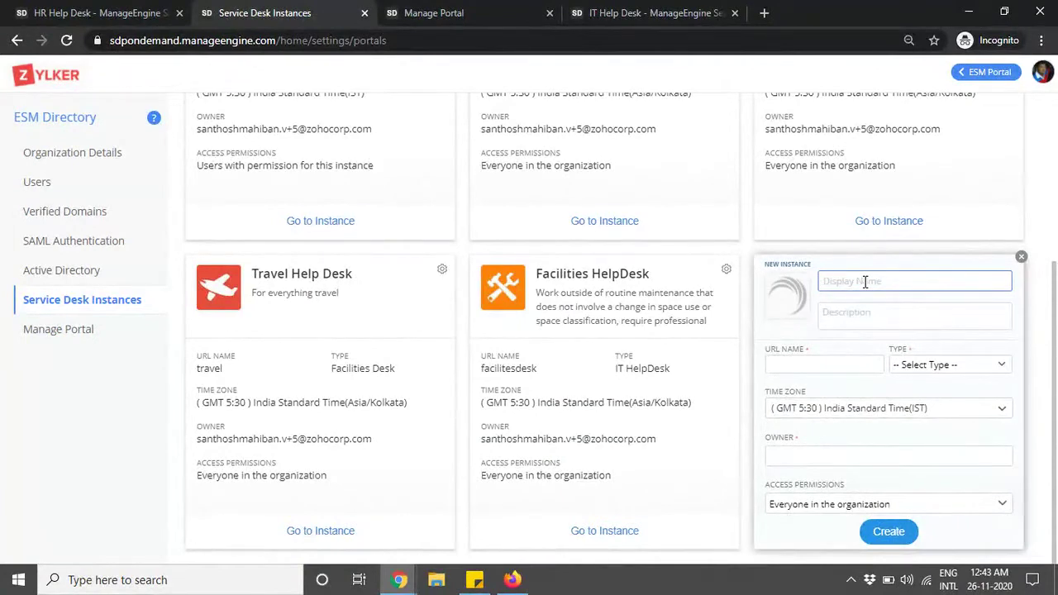
pyautogui.write('Security')
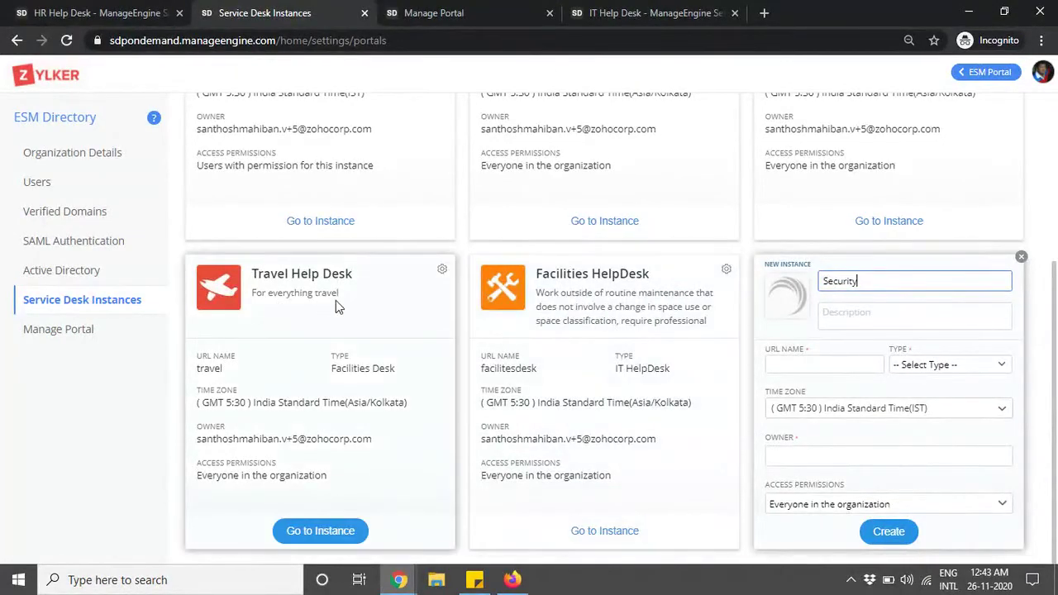
pyautogui.scroll(1, 335, 300)
pyautogui.scroll(2, 321, 221)
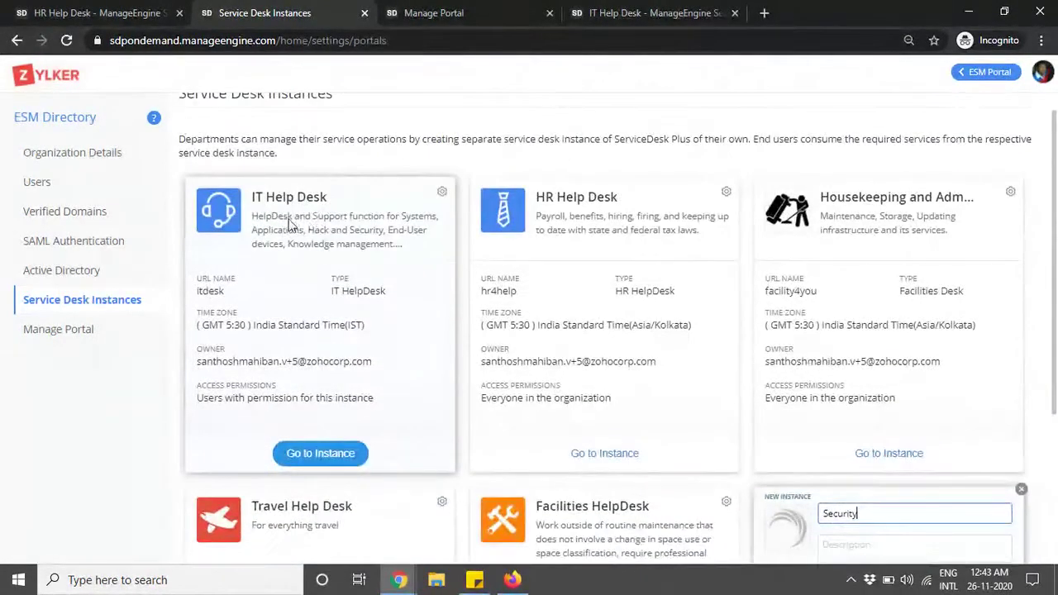
pyautogui.scroll(-2, 867, 249)
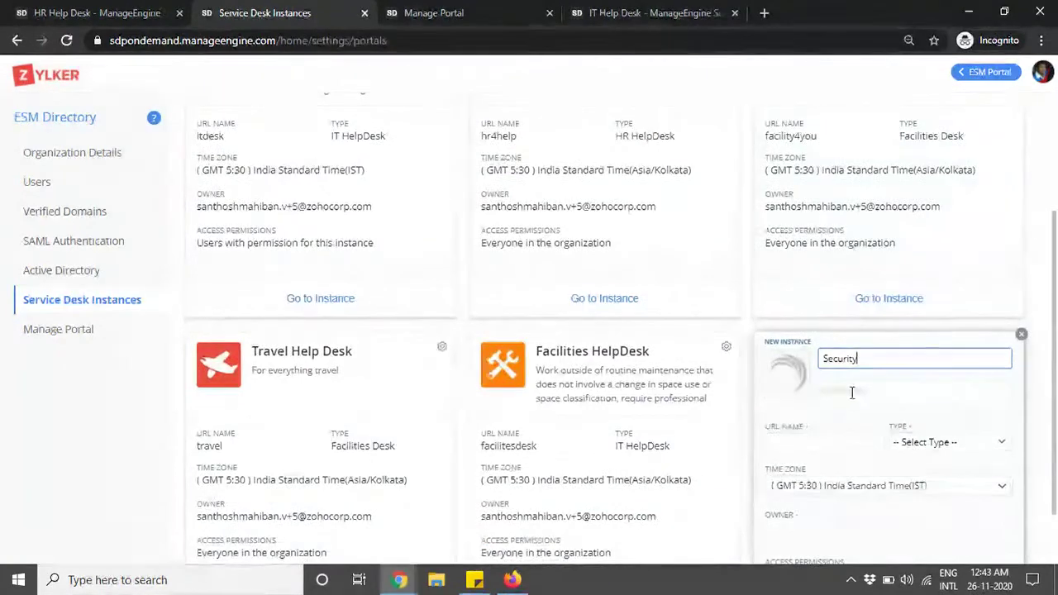
pyautogui.scroll(-1, 875, 395)
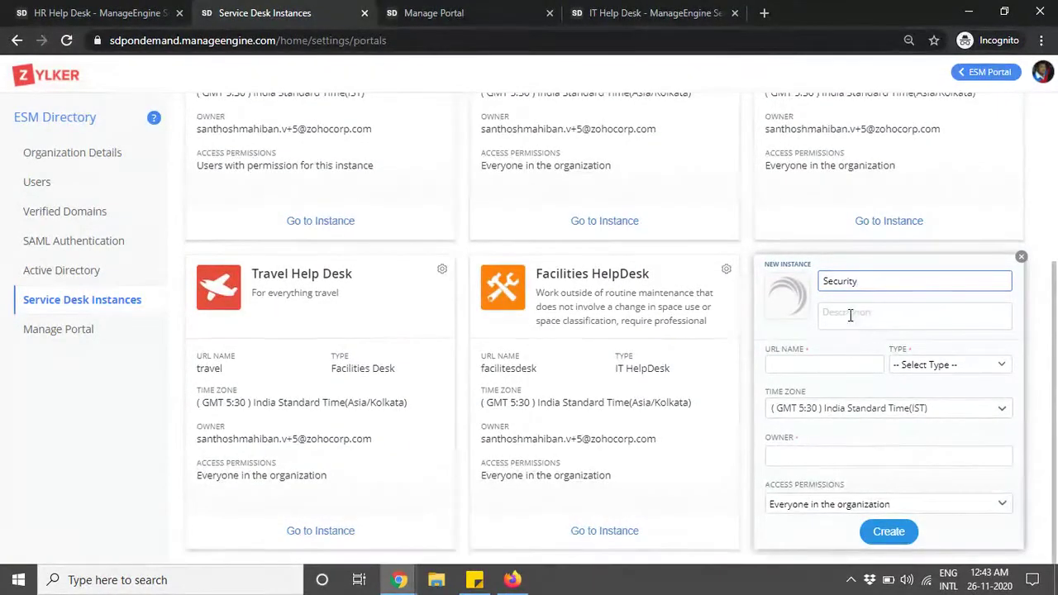
pyautogui.click(814, 370)
pyautogui.click(796, 366)
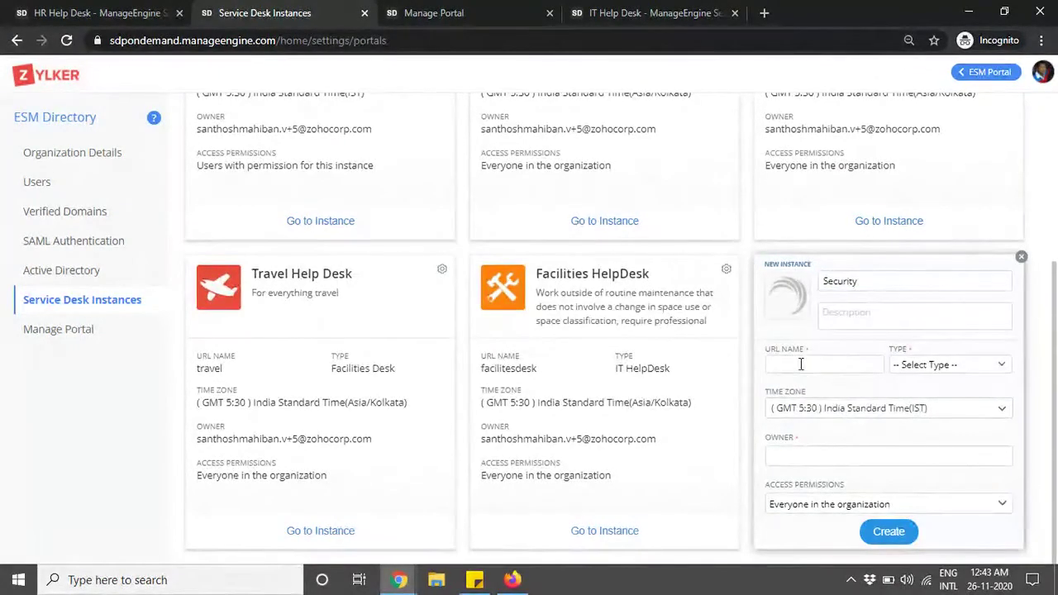
pyautogui.scroll(2, 441, 359)
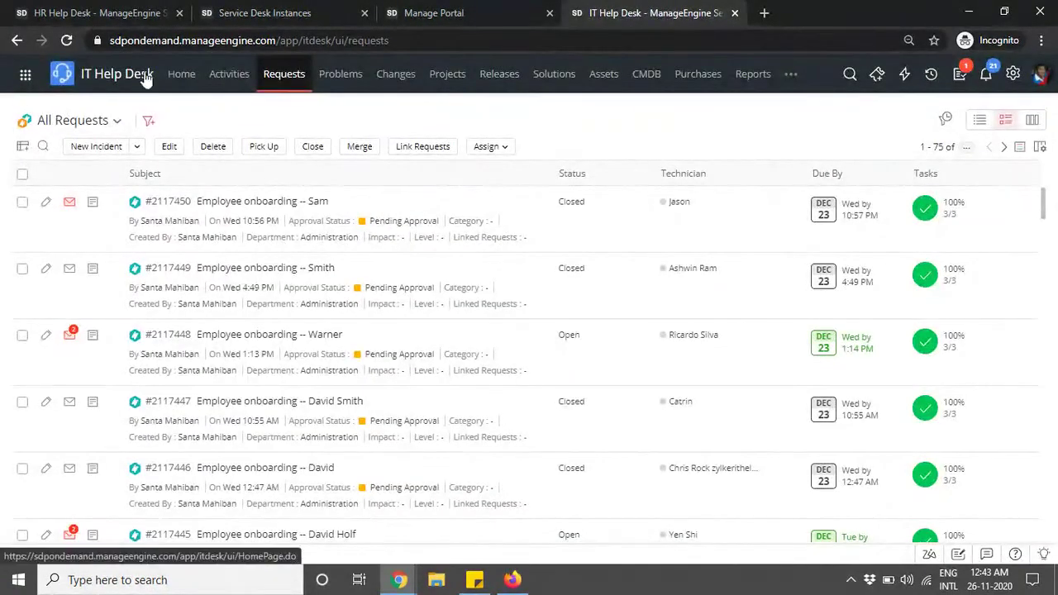
# Examine the itdesk and base-domain parts of the IT Help Desk address, then return to Service Desk Instances.
pyautogui.click(305, 41)
pyautogui.doubleClick(333, 39)
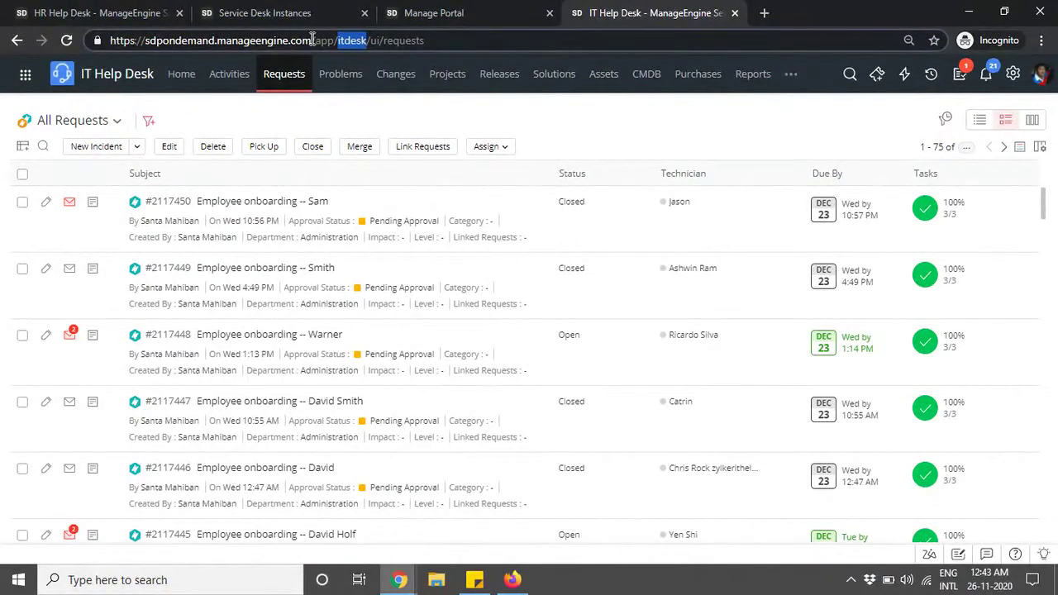
pyautogui.moveTo(313, 40); pyautogui.dragTo(103, 41)
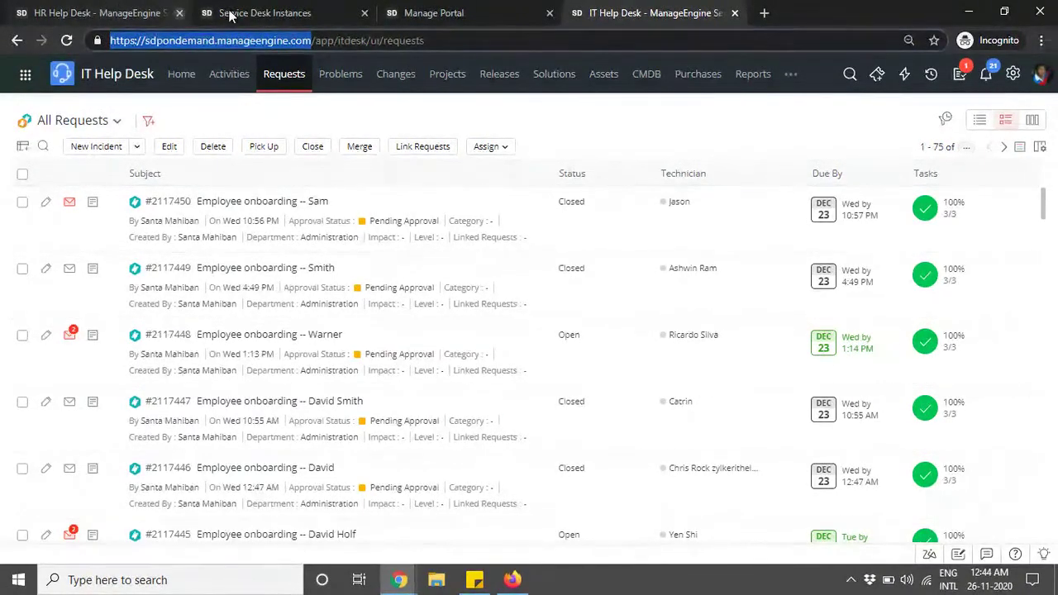
pyautogui.click(446, 12)
# Enter 'securityhelp' as the Security instance's URL Name.
pyautogui.click(252, 12)
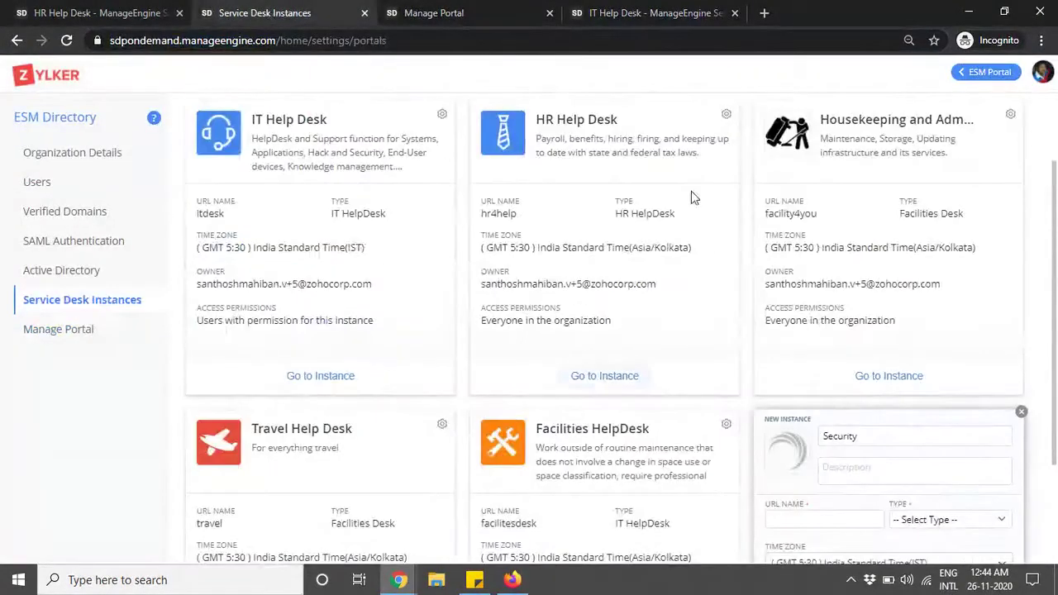
pyautogui.scroll(-1, 859, 430)
pyautogui.click(797, 445)
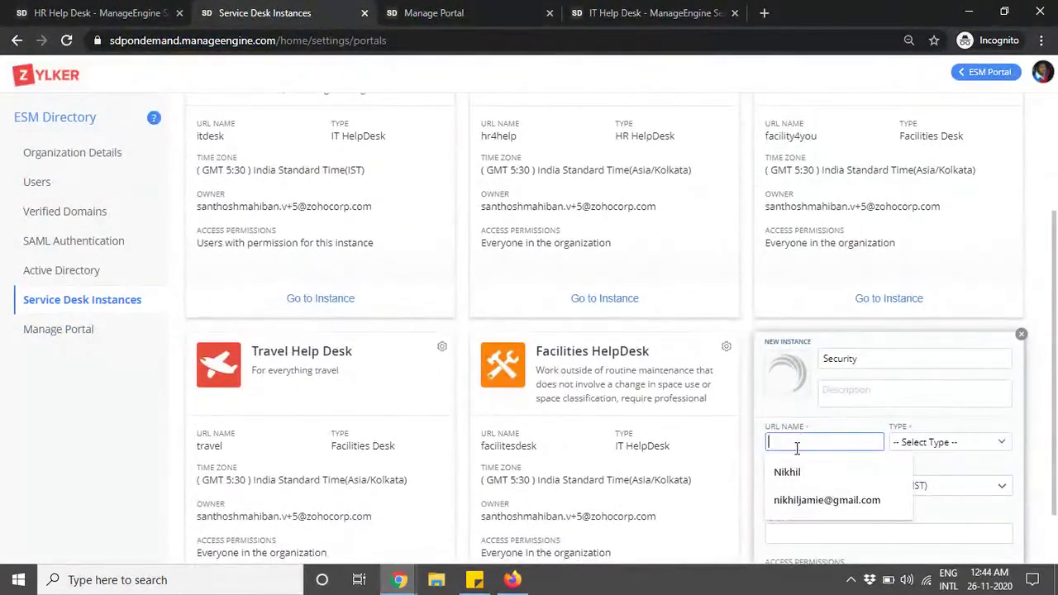
pyautogui.write('s')
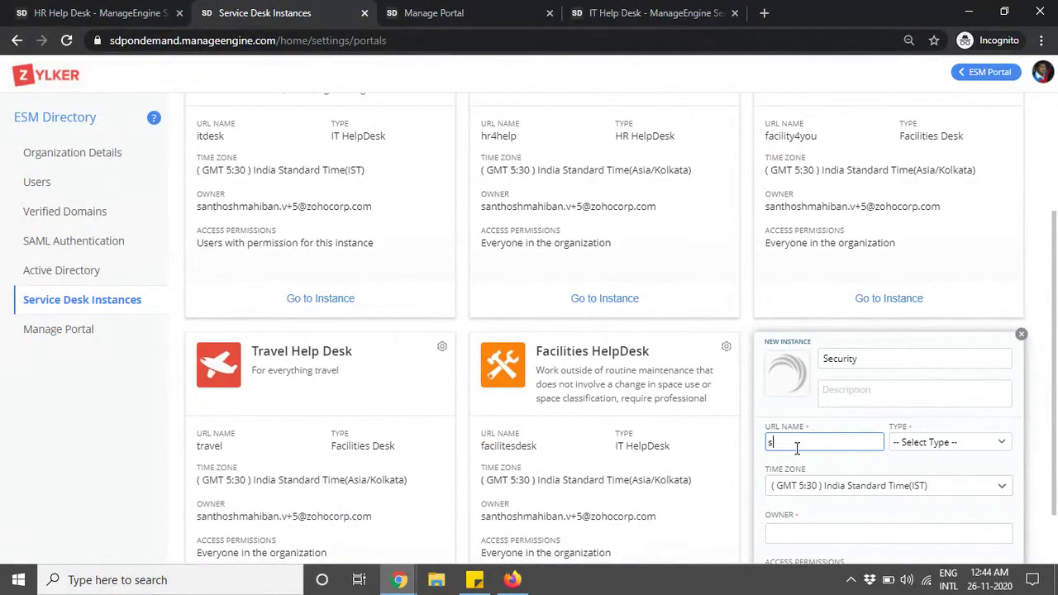
pyautogui.write('ecurityhelp')
# Compare with the IT and HR Help Desk tabs, then return to the instance form.
pyautogui.click(645, 14)
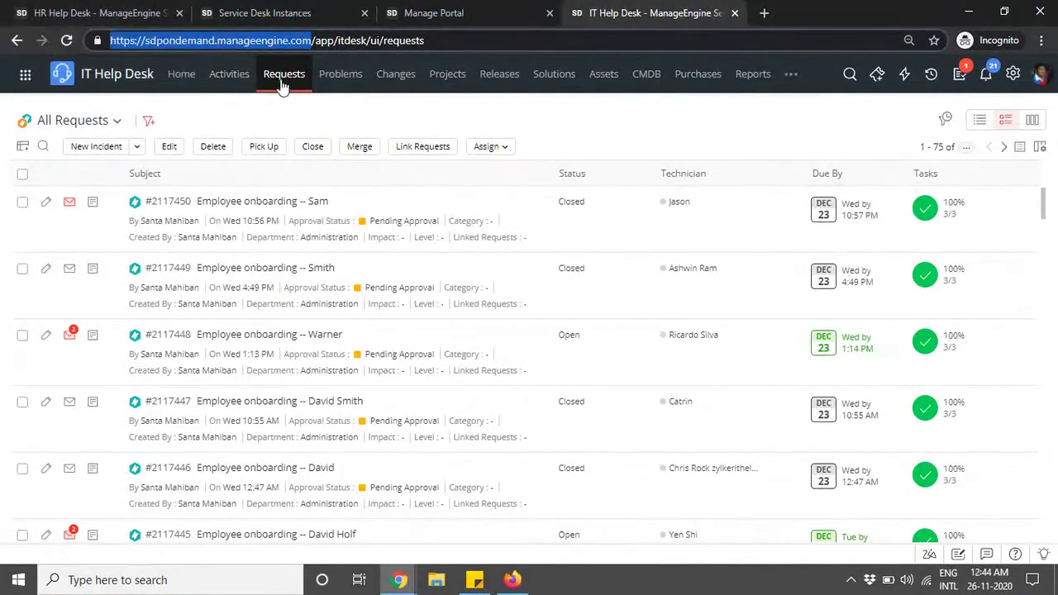
pyautogui.click(97, 15)
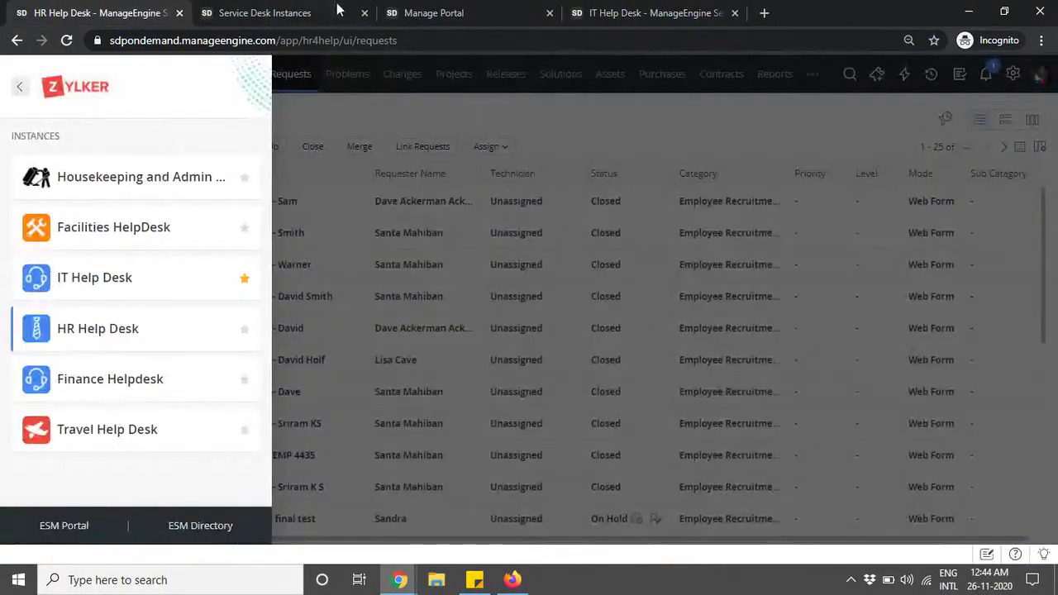
pyautogui.click(456, 10)
pyautogui.click(269, 12)
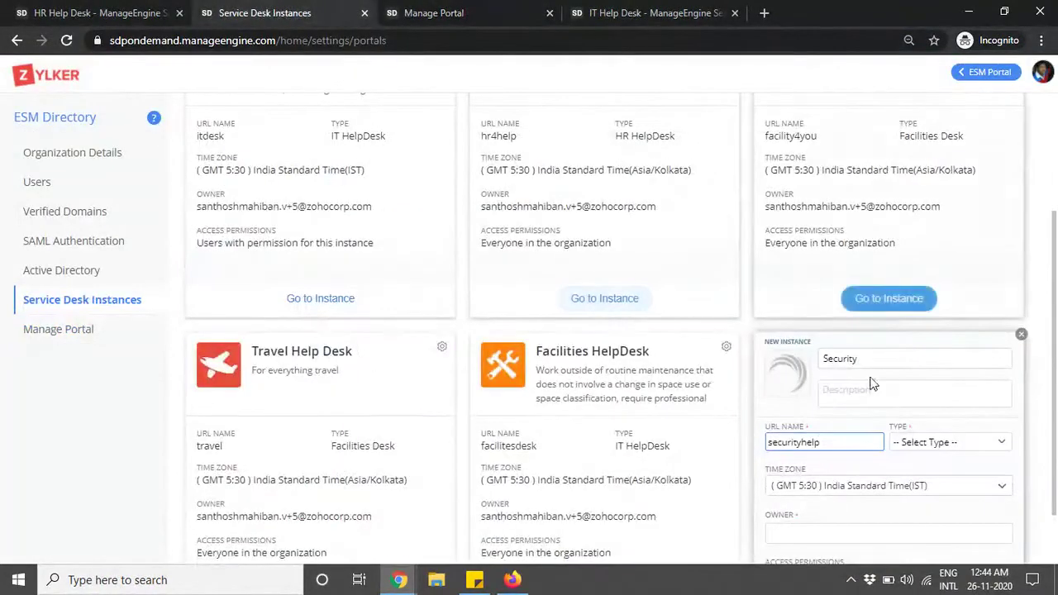
pyautogui.scroll(-1, 864, 409)
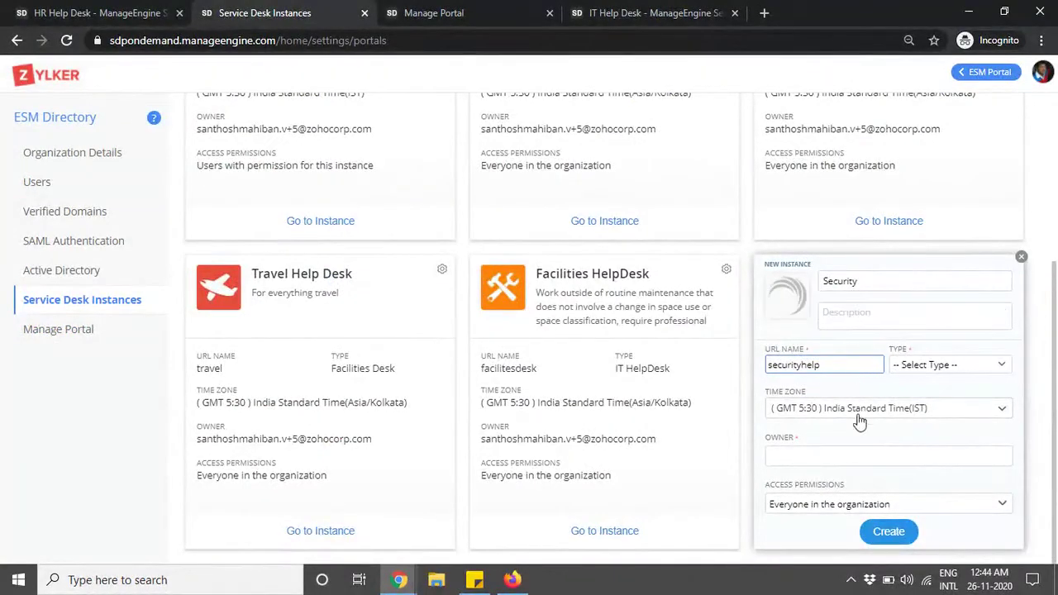
# Set Type to IT HelpDesk and paste the Facilities help desk owner's e-mail as Owner.
pyautogui.click(948, 369)
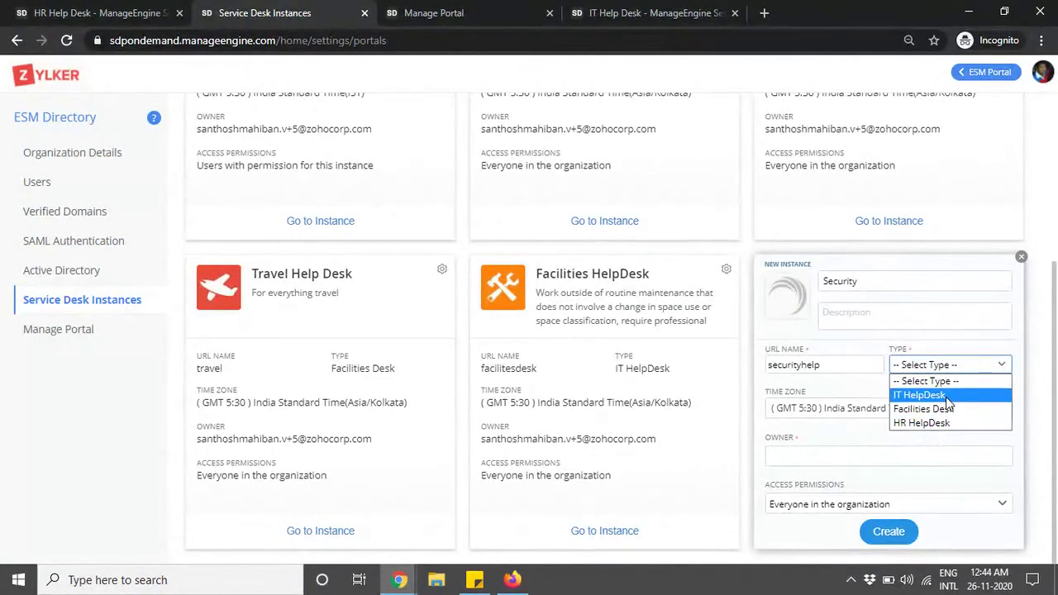
pyautogui.click(947, 397)
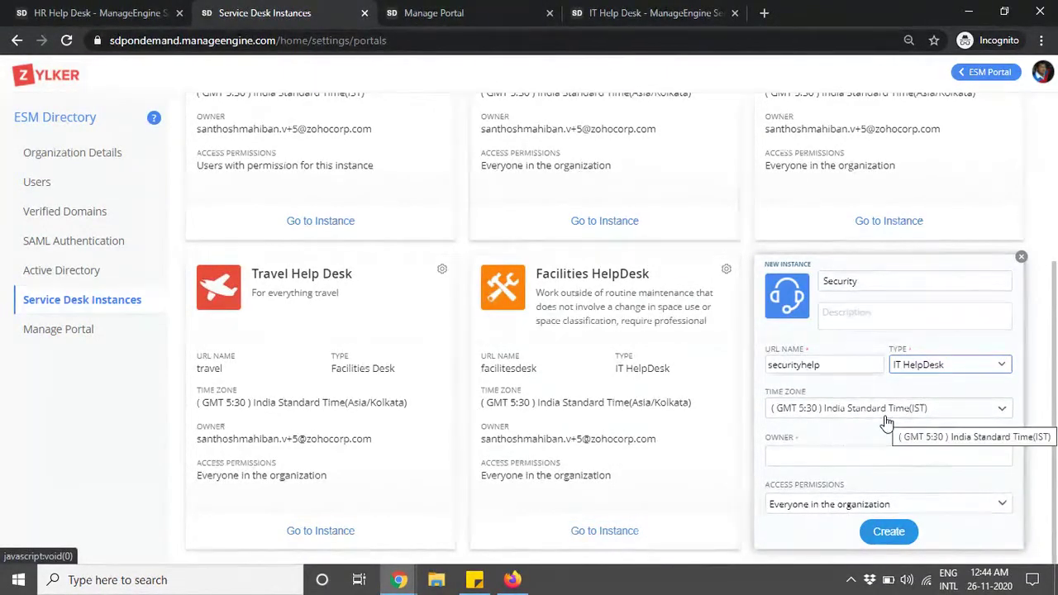
pyautogui.moveTo(657, 440); pyautogui.dragTo(484, 441)
pyautogui.hotkey('ctrl', 'c')
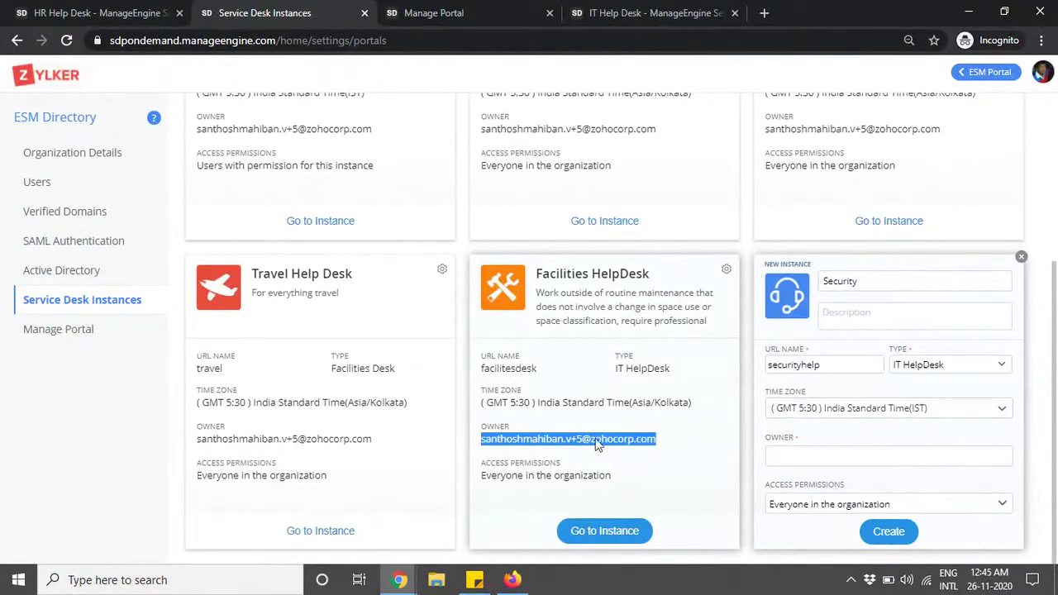
pyautogui.click(874, 460)
pyautogui.hotkey('ctrl', 'v')
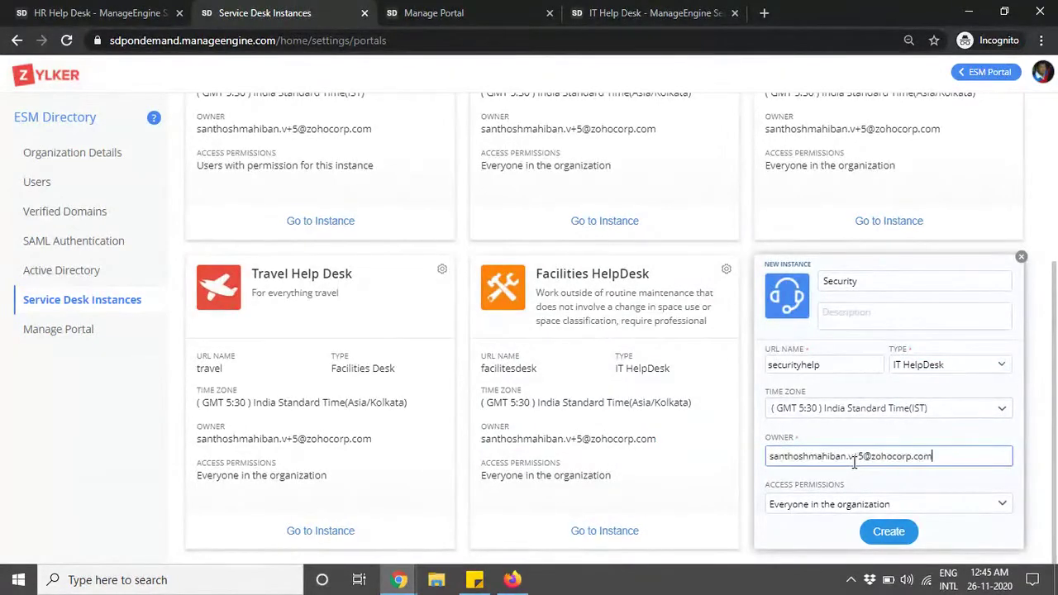
pyautogui.click(833, 439)
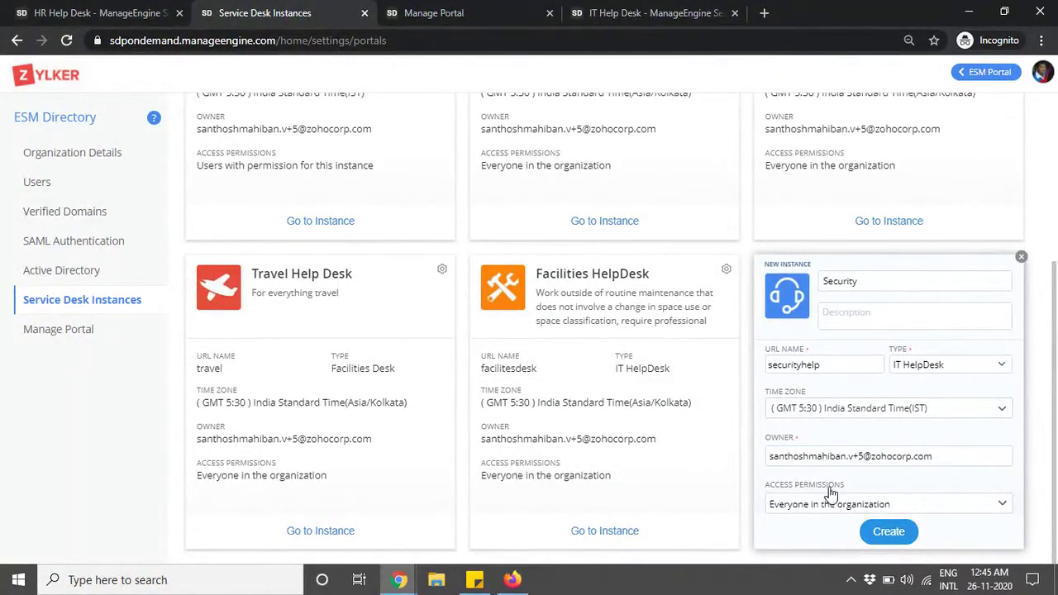
# Restrict access to users with permission for this instance and create the Security instance.
pyautogui.click(949, 506)
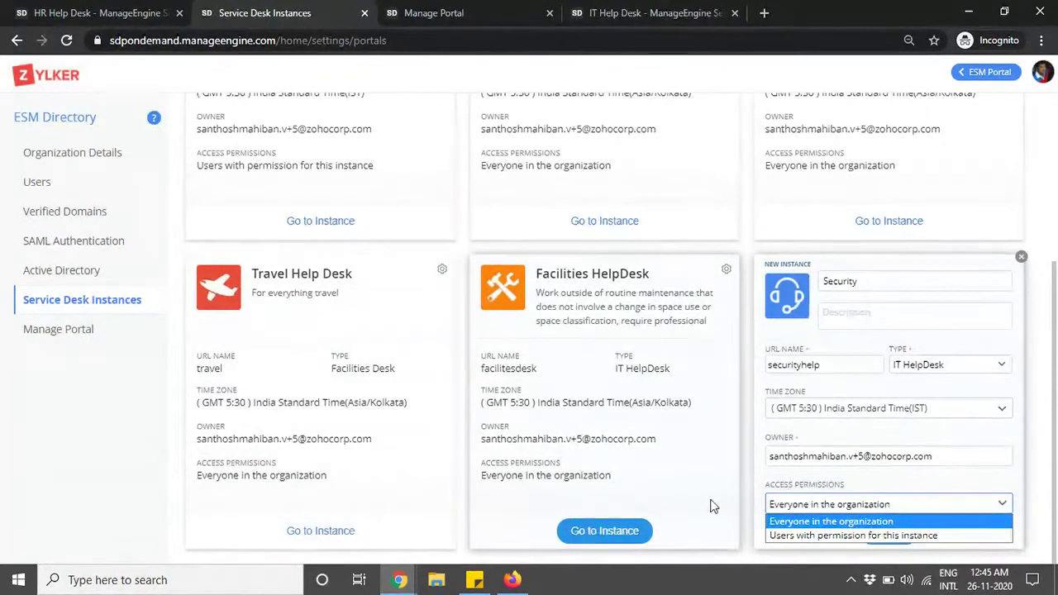
pyautogui.click(872, 536)
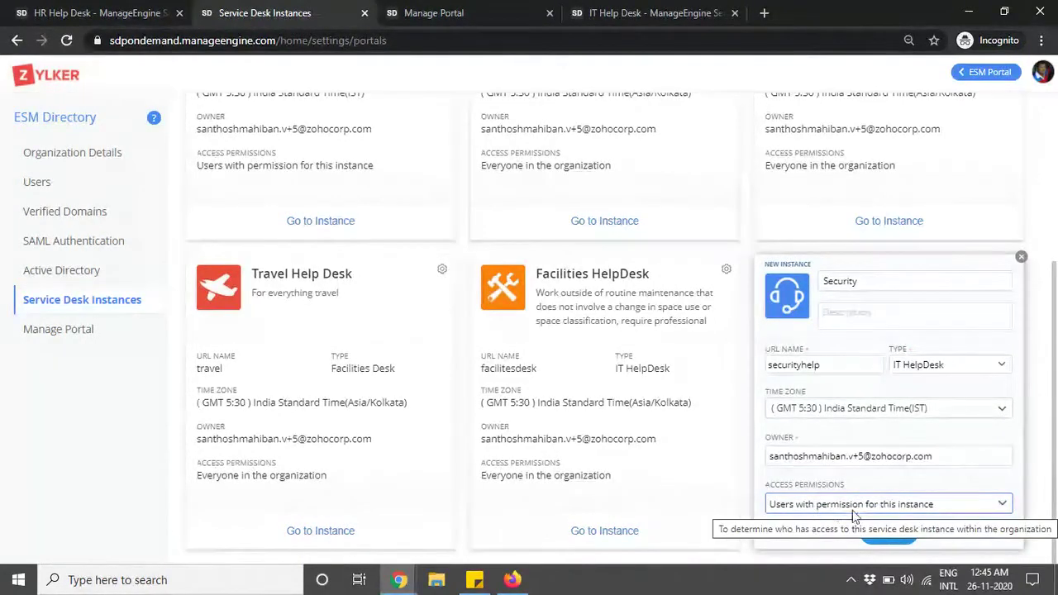
pyautogui.click(890, 533)
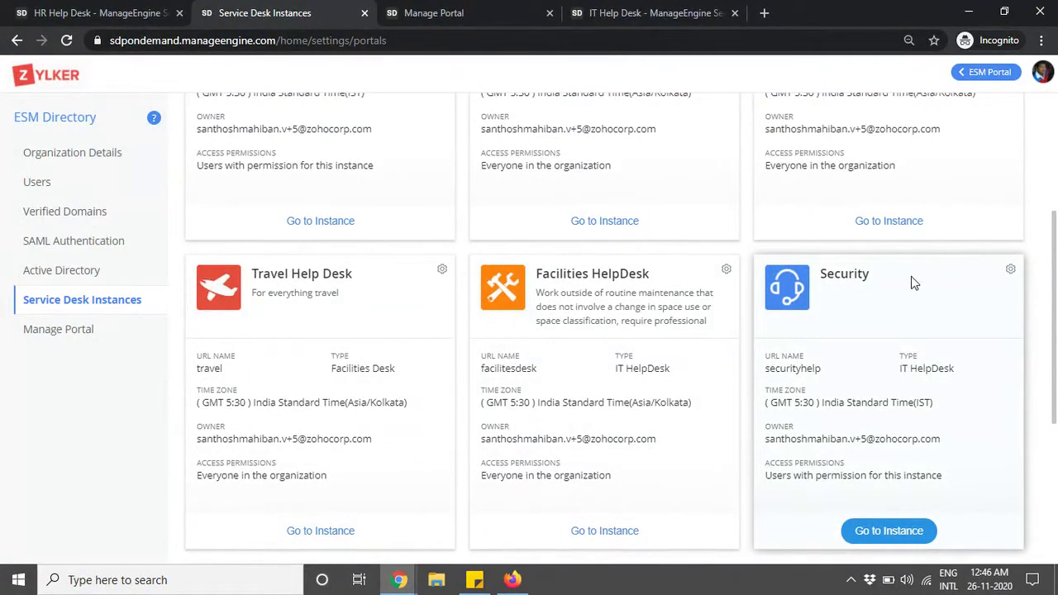
# Enter the Security instance, skipping Teammates and Mail Settings in the setup wizard.
pyautogui.click(893, 531)
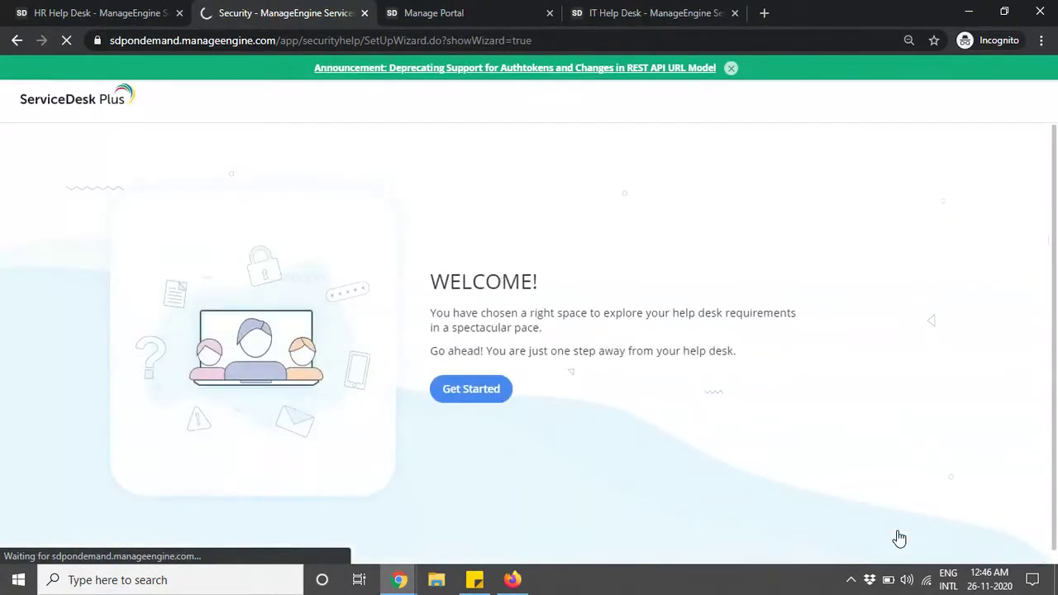
pyautogui.click(499, 396)
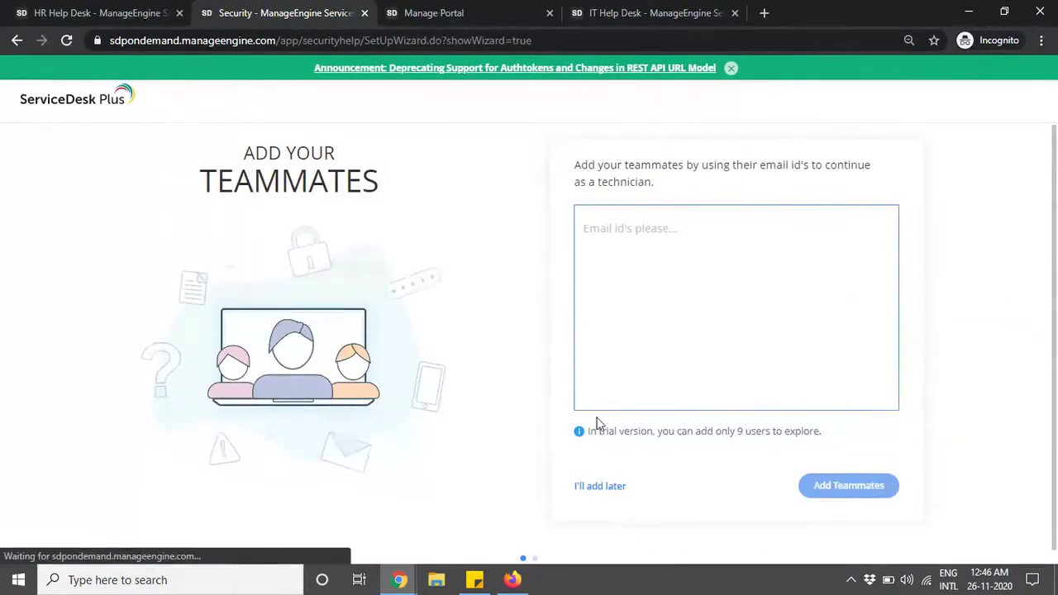
pyautogui.click(608, 491)
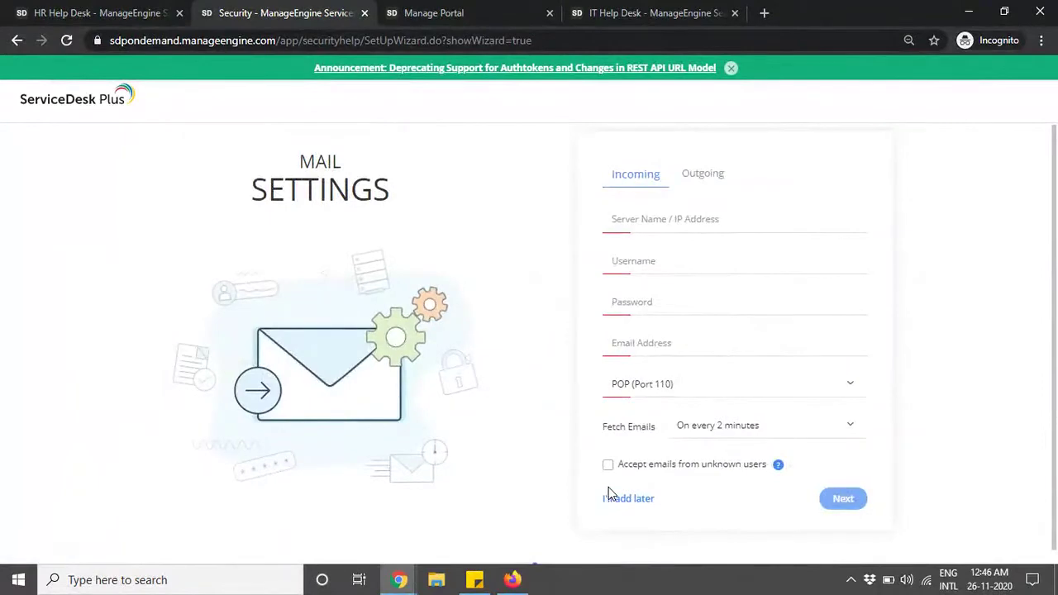
pyautogui.click(609, 496)
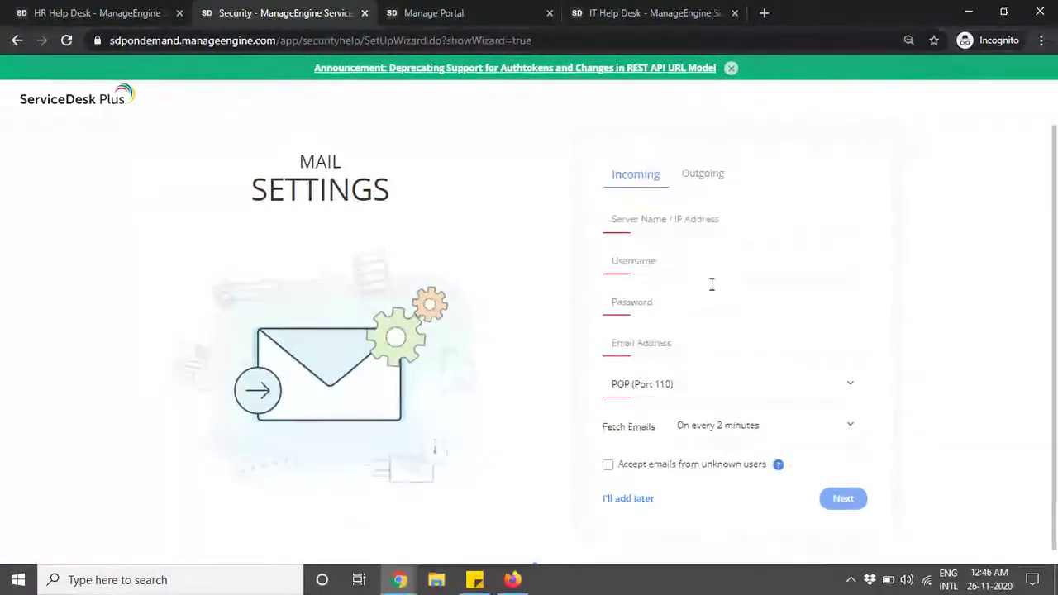
pyautogui.click(642, 502)
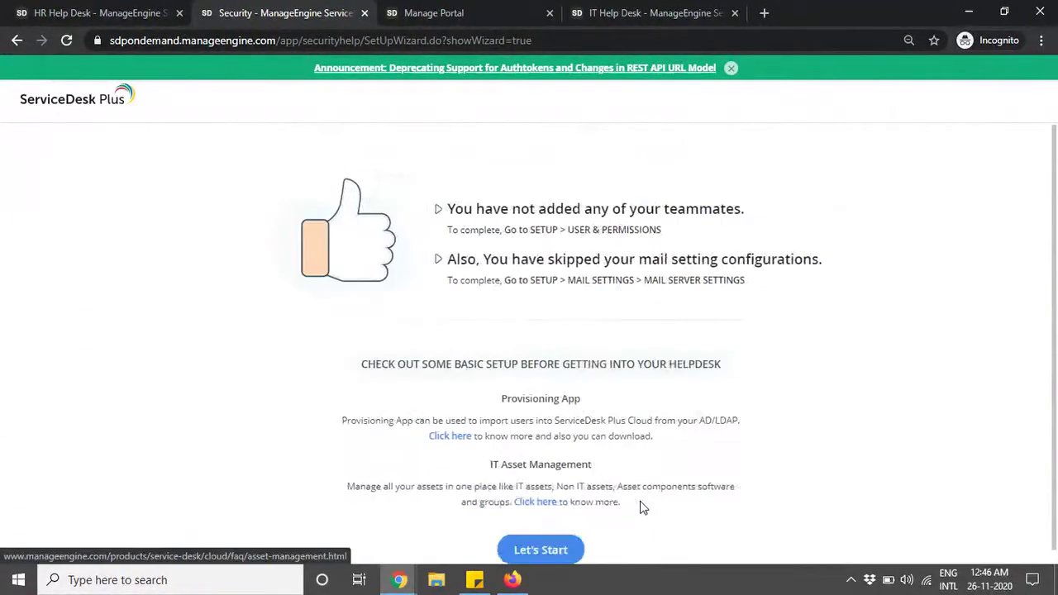
pyautogui.click(548, 557)
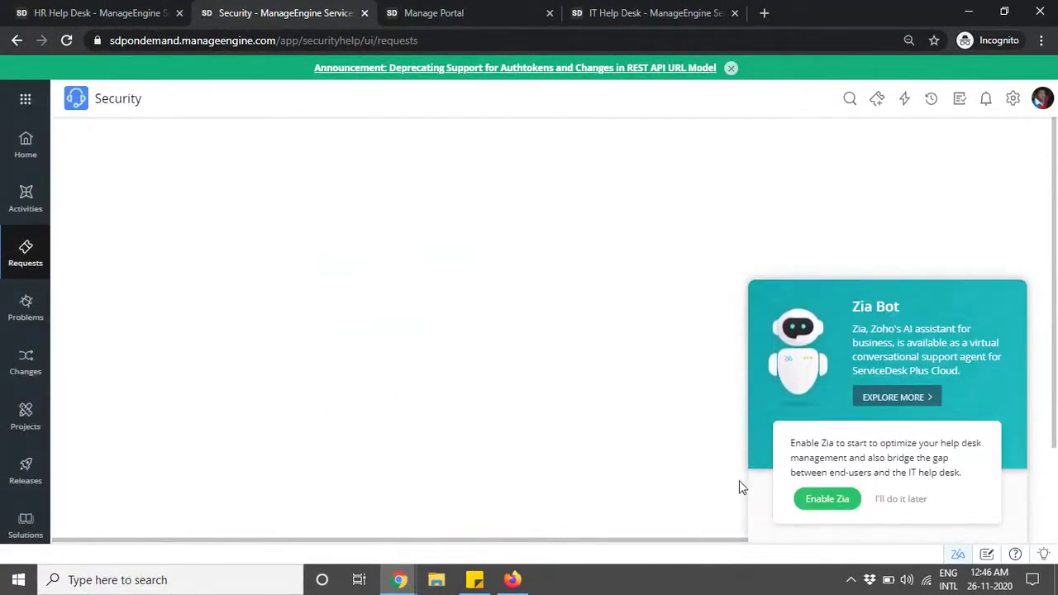
# Dismiss Zia, go to Setup > Requesters, and open the Import Users options.
pyautogui.click(902, 500)
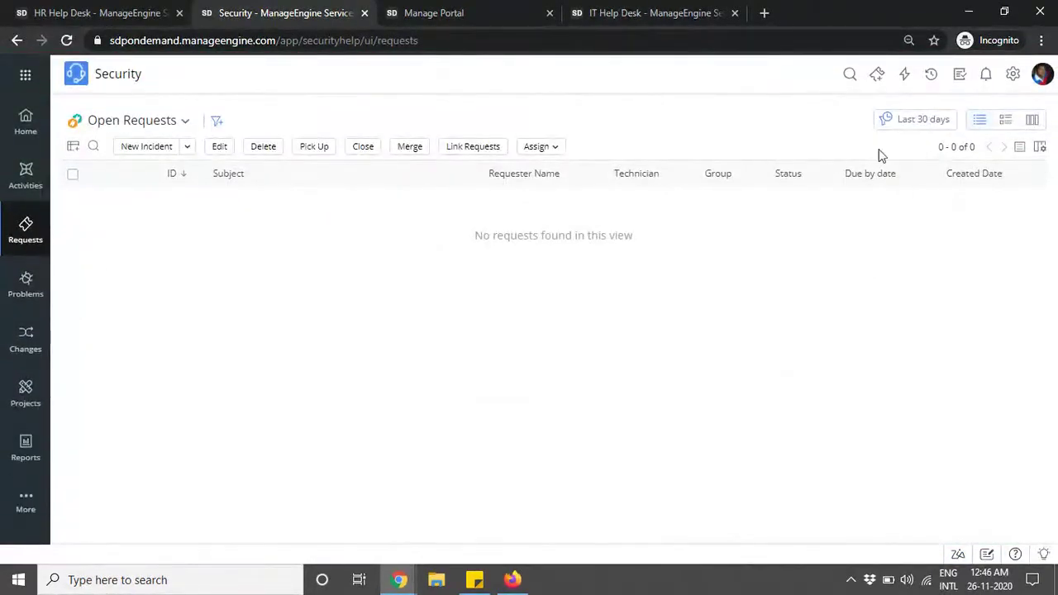
pyautogui.click(1014, 74)
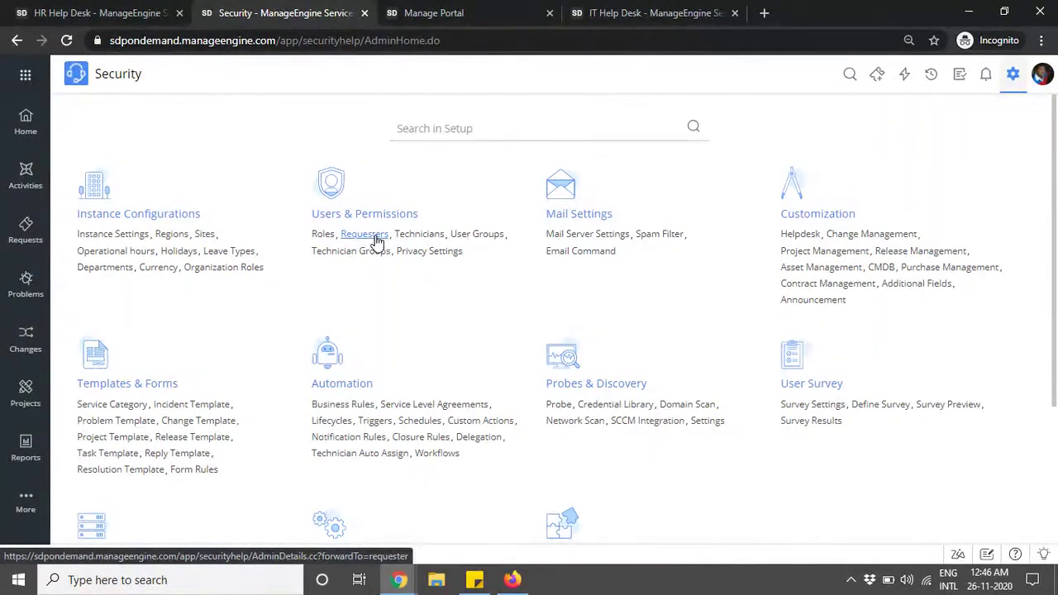
pyautogui.click(374, 237)
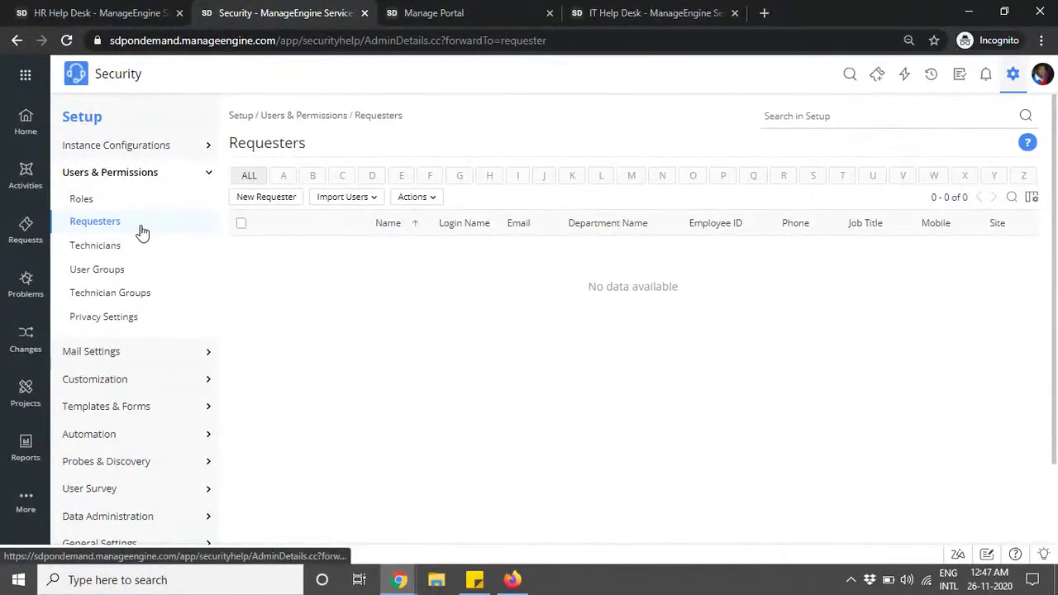
pyautogui.click(373, 203)
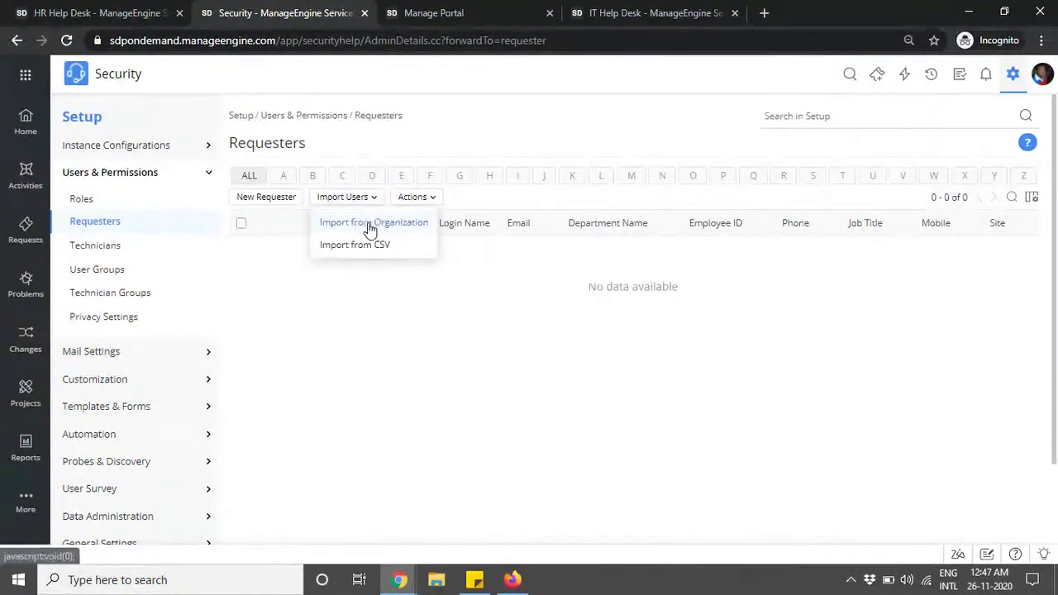
# Choose Import from Organization, tick two users, and import them as requesters.
pyautogui.click(385, 225)
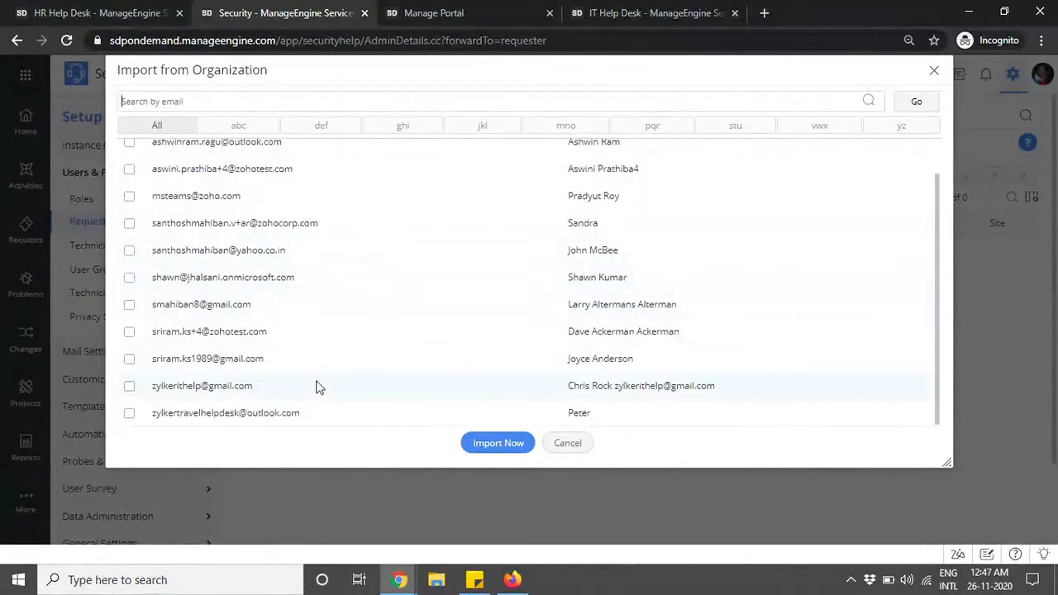
pyautogui.scroll(2, 314, 389)
pyautogui.click(129, 179)
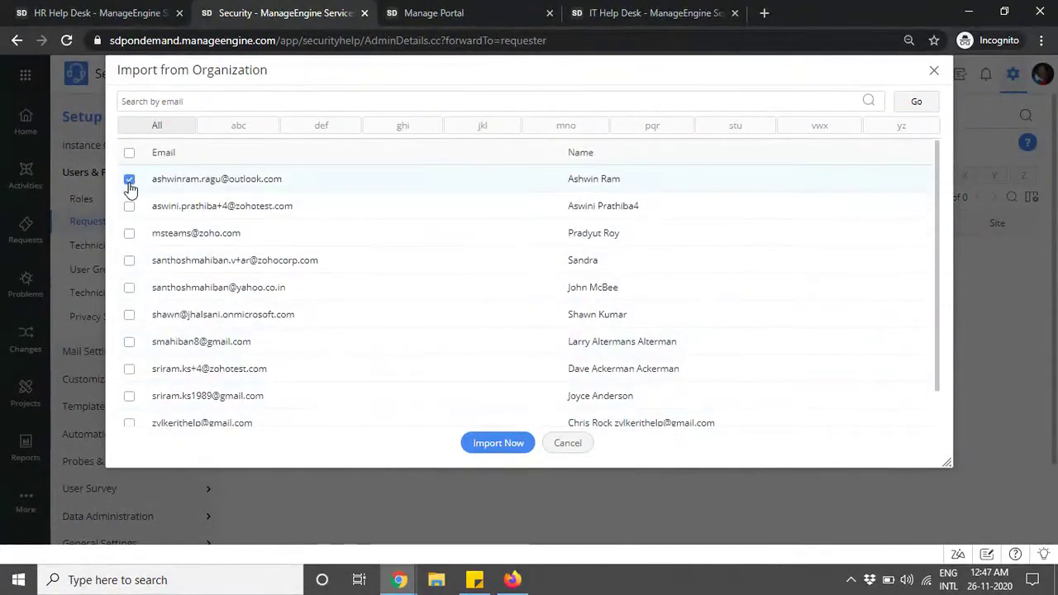
pyautogui.click(129, 235)
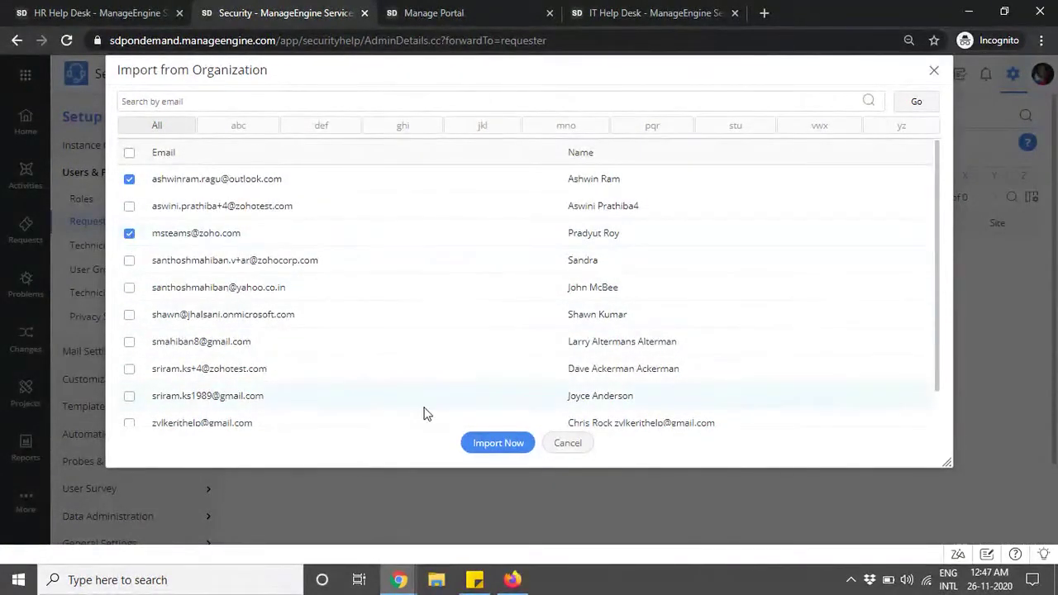
pyautogui.click(488, 450)
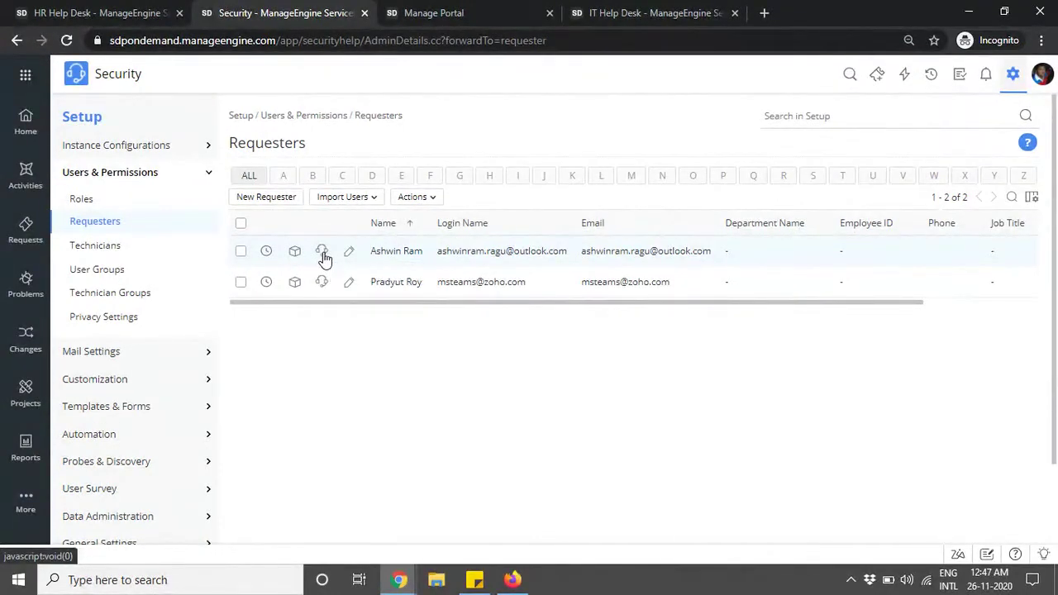
# Convert the first imported requester to a technician, replacing the SDGuest role with SDAdmin.
pyautogui.click(322, 252)
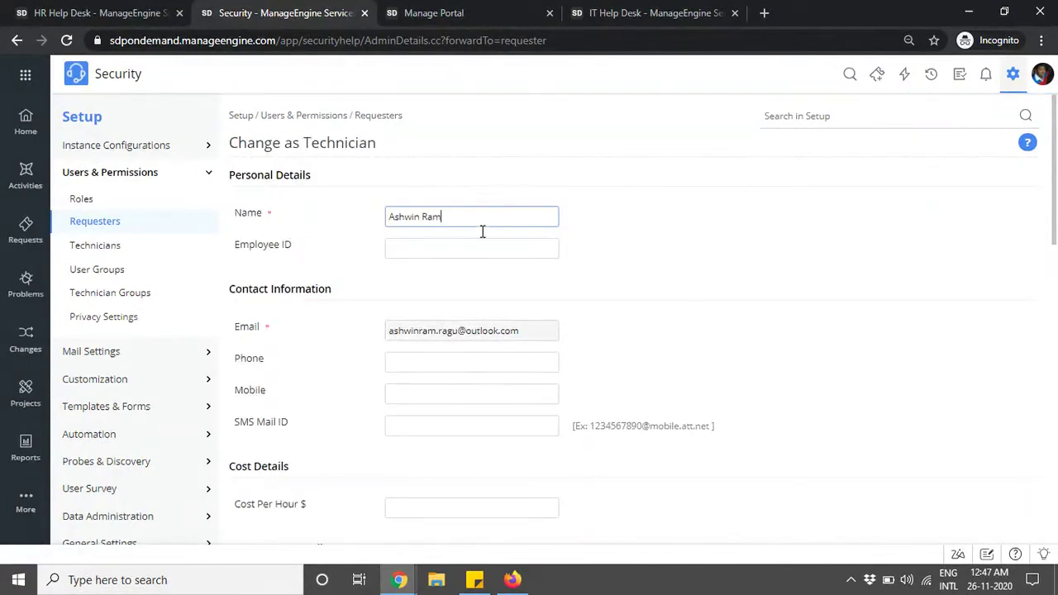
pyautogui.scroll(-2, 492, 264)
pyautogui.scroll(-5, 500, 295)
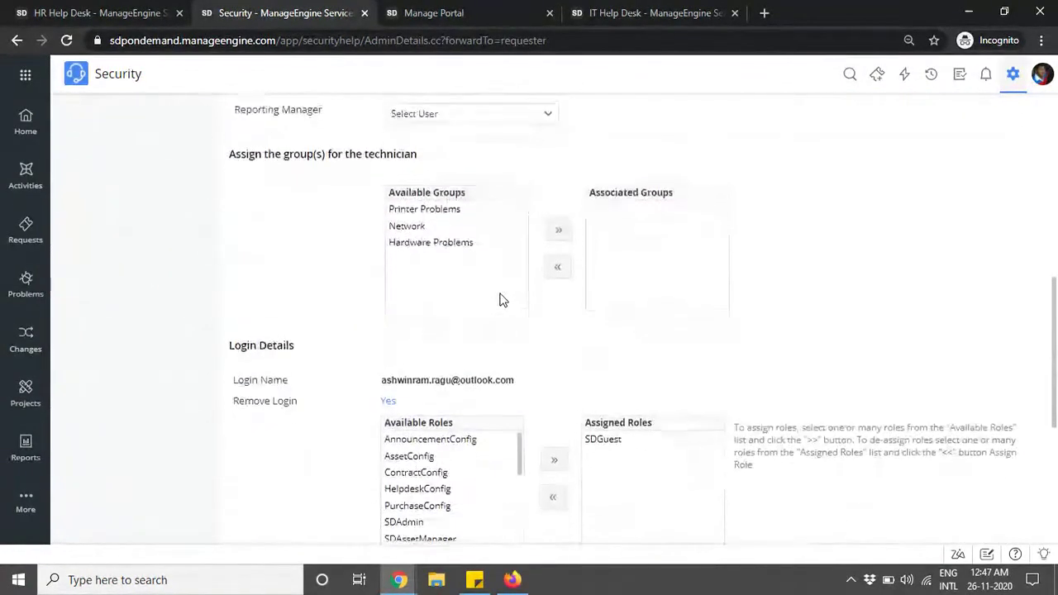
pyautogui.click(615, 360)
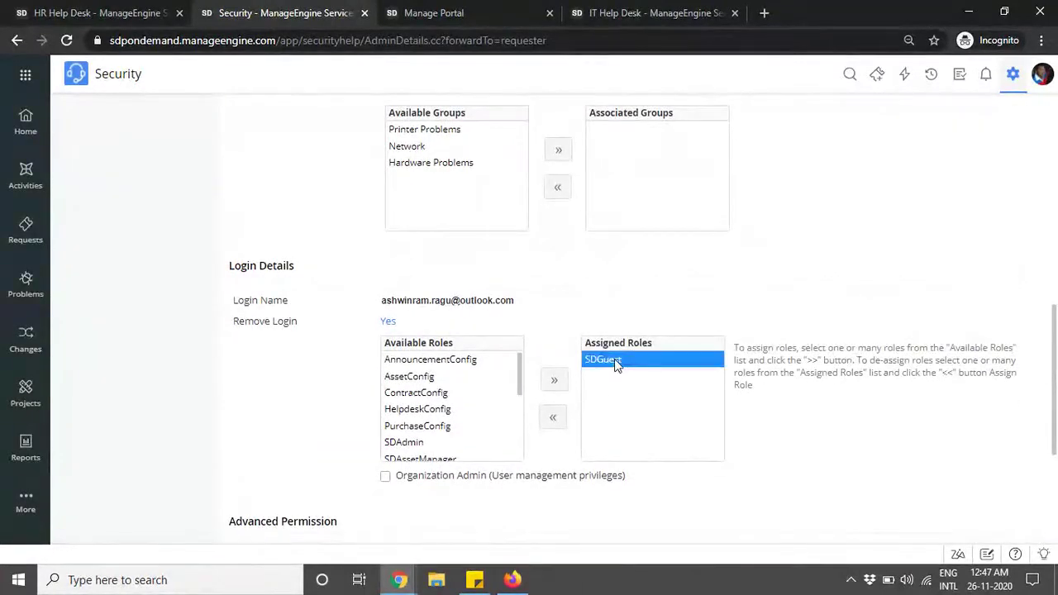
pyautogui.click(557, 421)
pyautogui.click(431, 443)
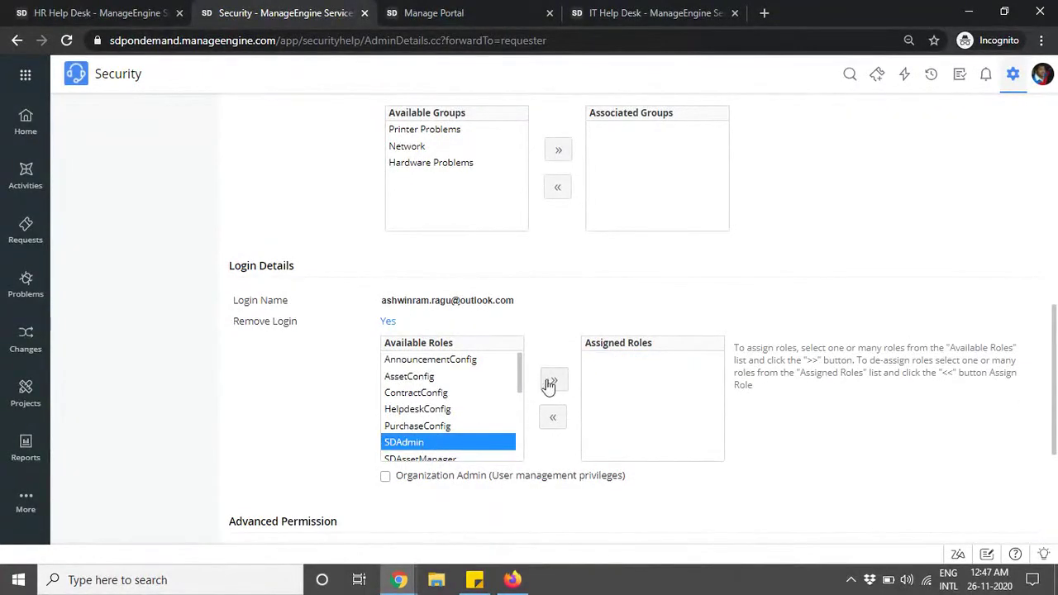
pyautogui.click(554, 381)
# Grant the technician Organization Admin privileges and save.
pyautogui.scroll(-2, 559, 397)
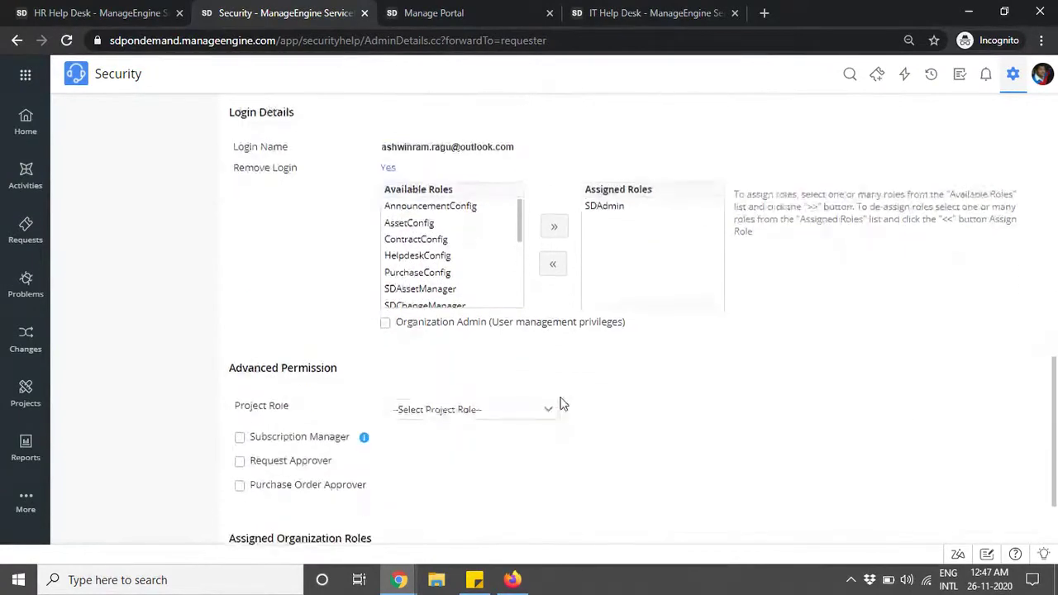
pyautogui.click(385, 324)
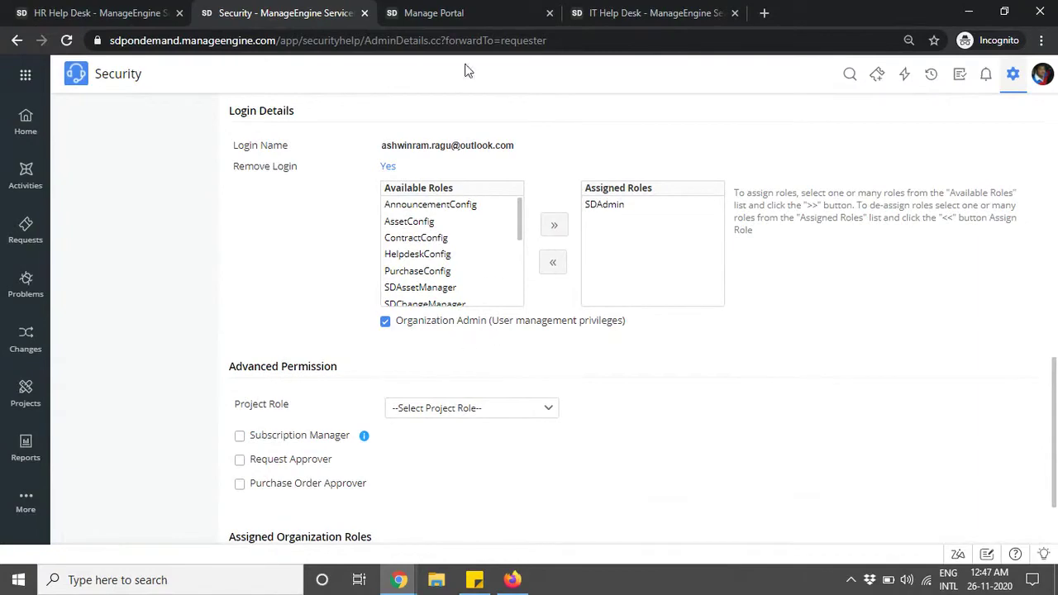
pyautogui.click(477, 18)
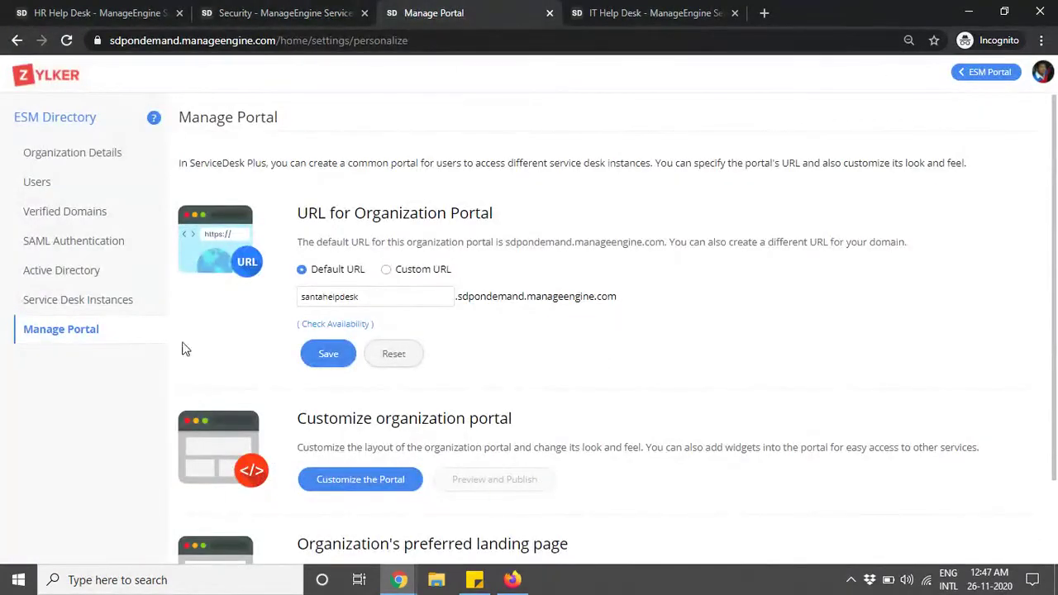
pyautogui.click(298, 12)
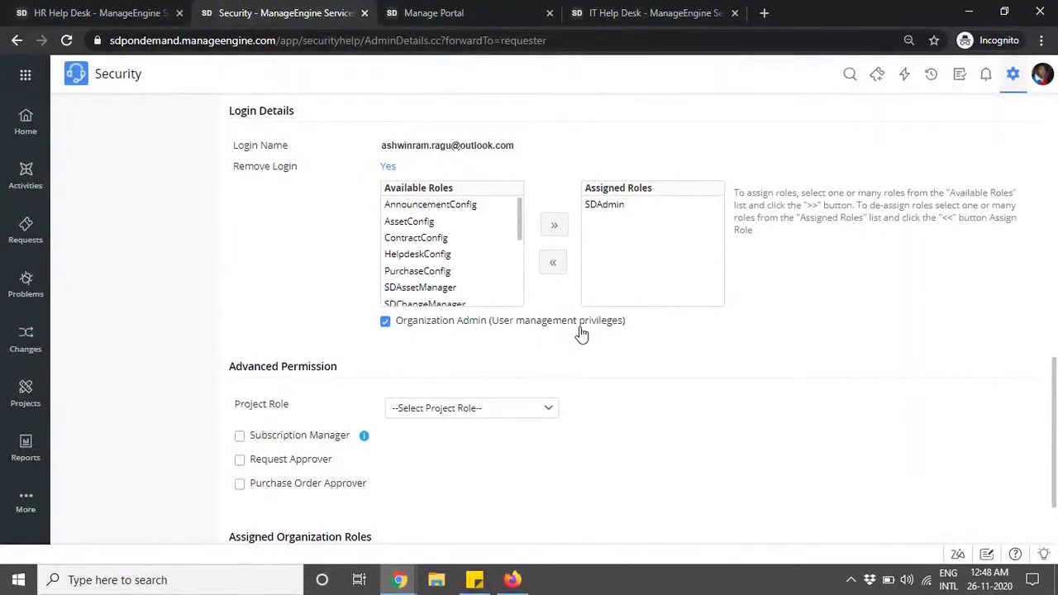
pyautogui.scroll(-2, 542, 342)
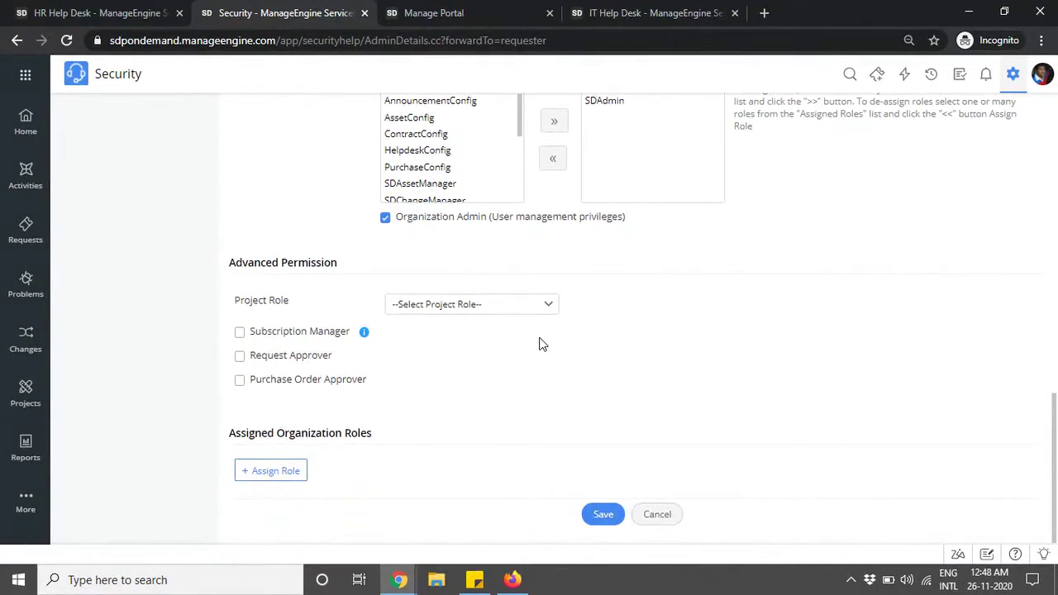
pyautogui.click(605, 510)
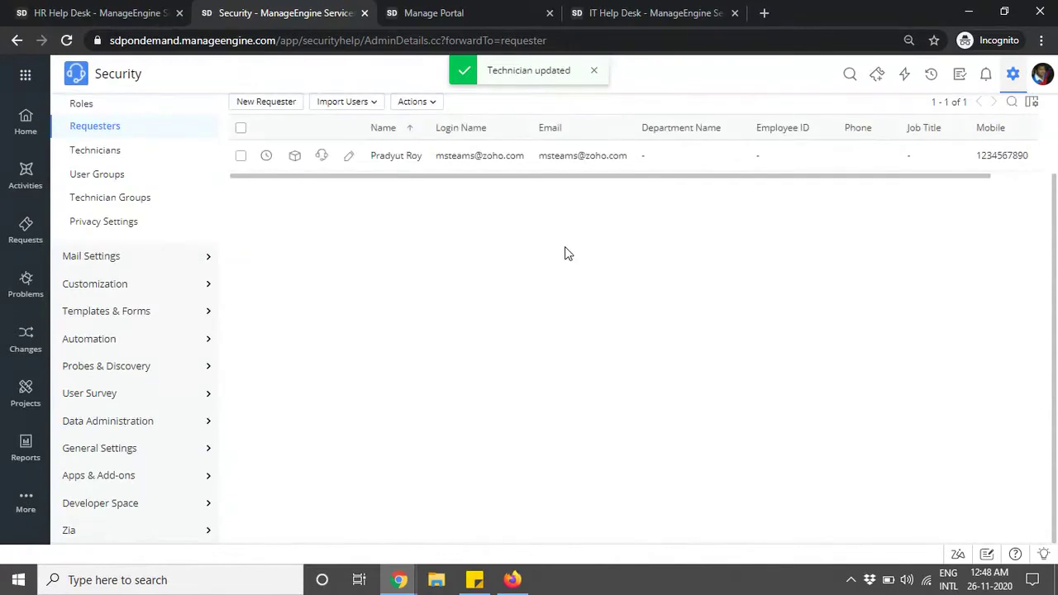
# Confirm the new technician in Setup's Technicians list, review the organization's Users, then reopen Manage Portal.
pyautogui.scroll(2, 565, 252)
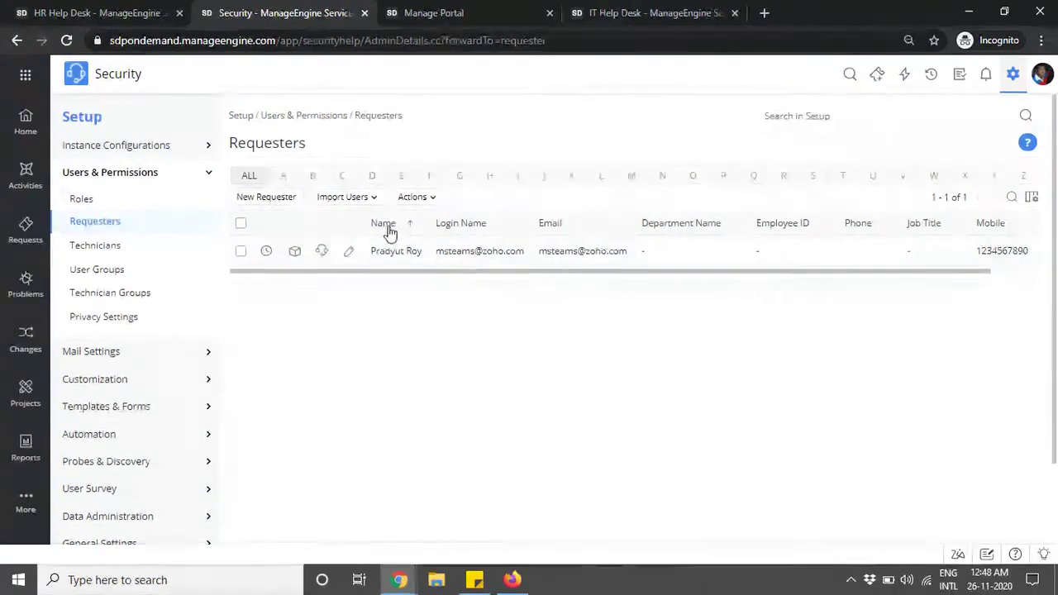
pyautogui.click(118, 251)
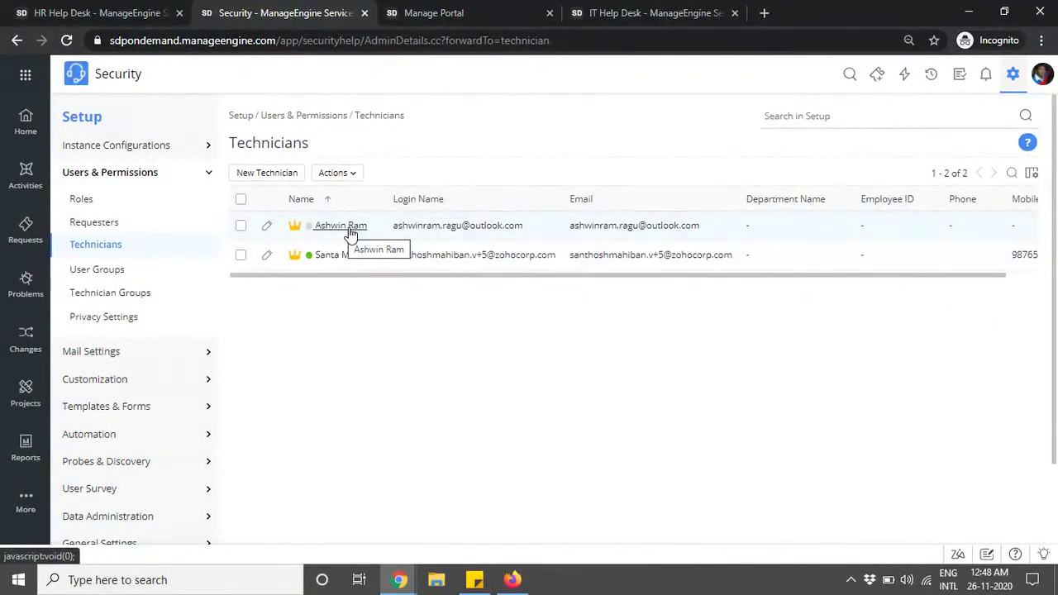
pyautogui.click(475, 12)
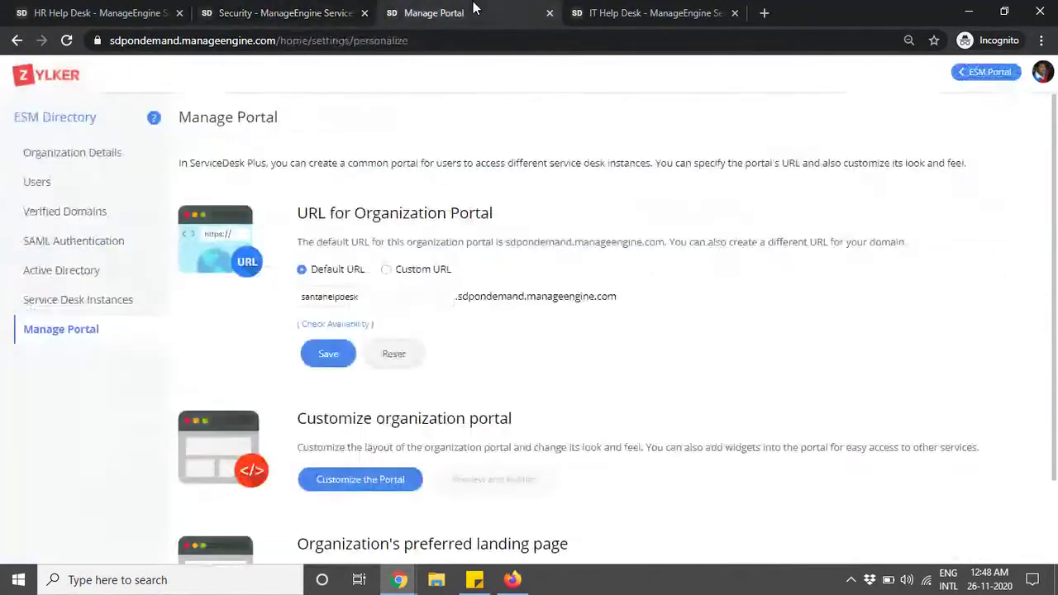
pyautogui.click(48, 187)
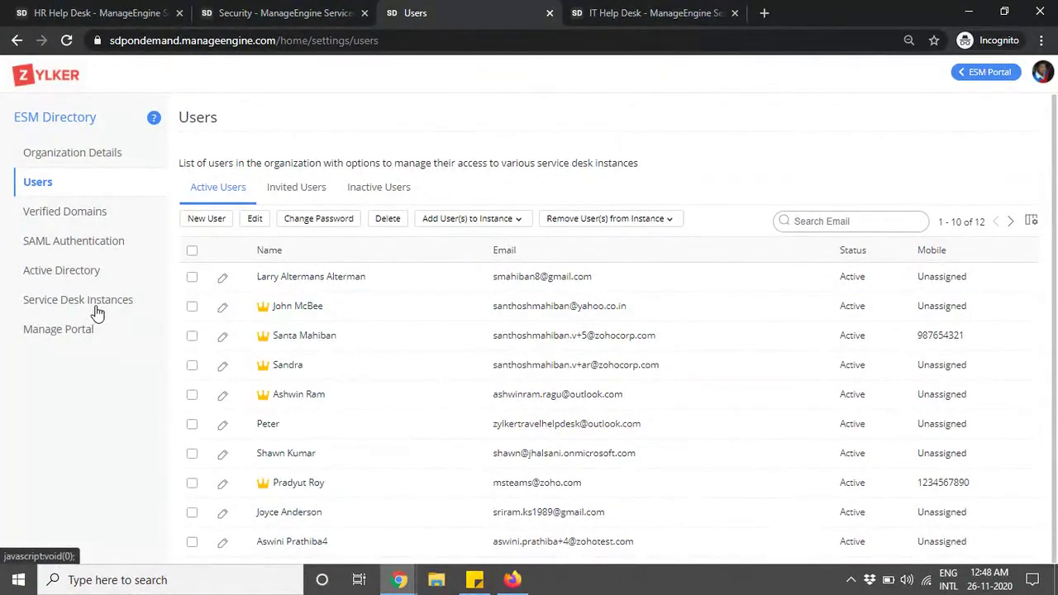
pyautogui.click(83, 332)
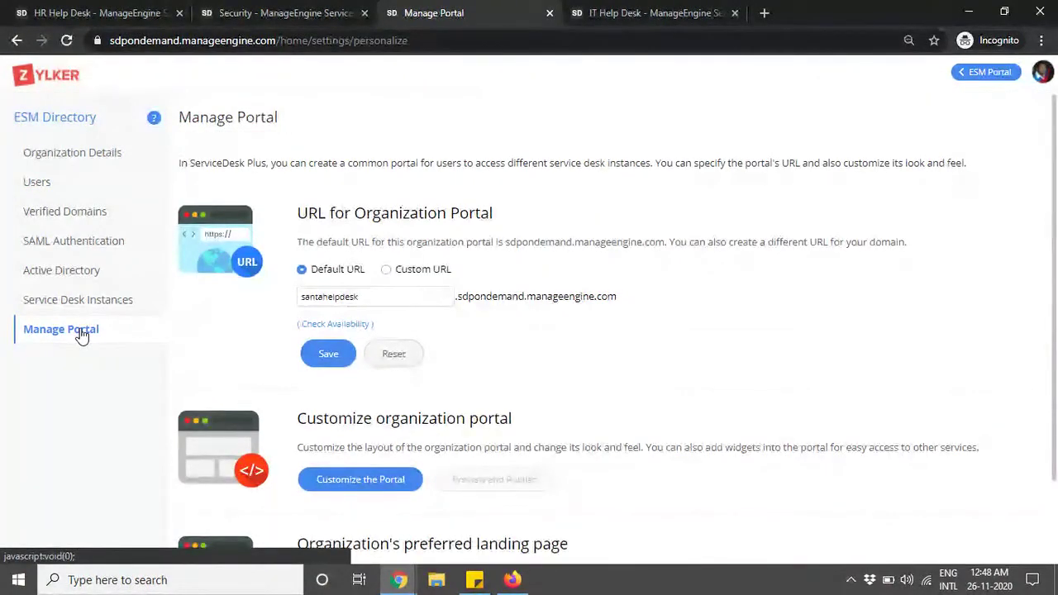
# Switch the organization portal URL to Custom URL and look through the Select Domain choices.
pyautogui.click(410, 272)
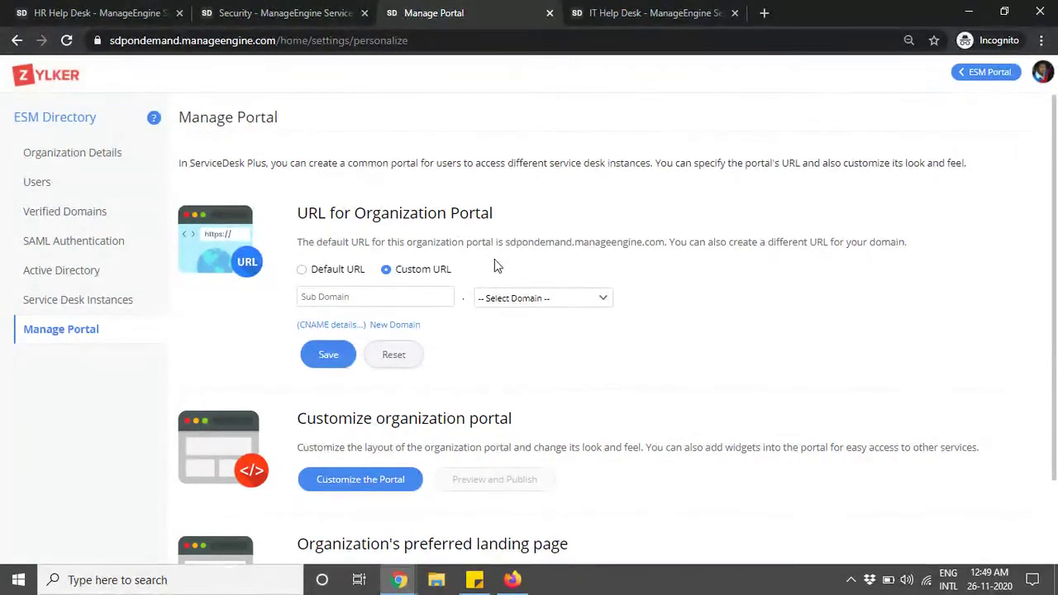
pyautogui.click(522, 304)
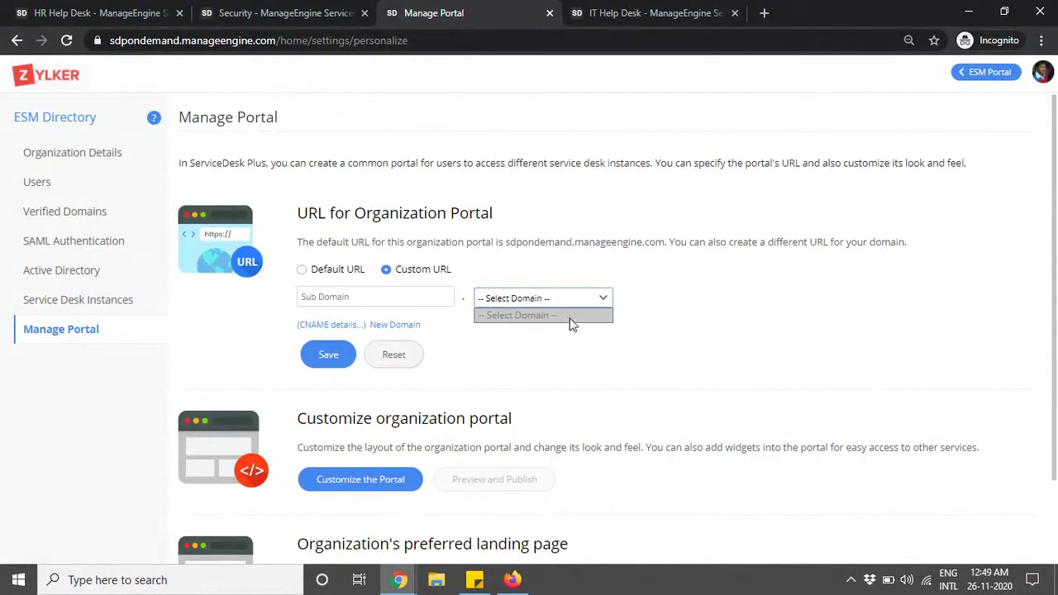
pyautogui.click(360, 297)
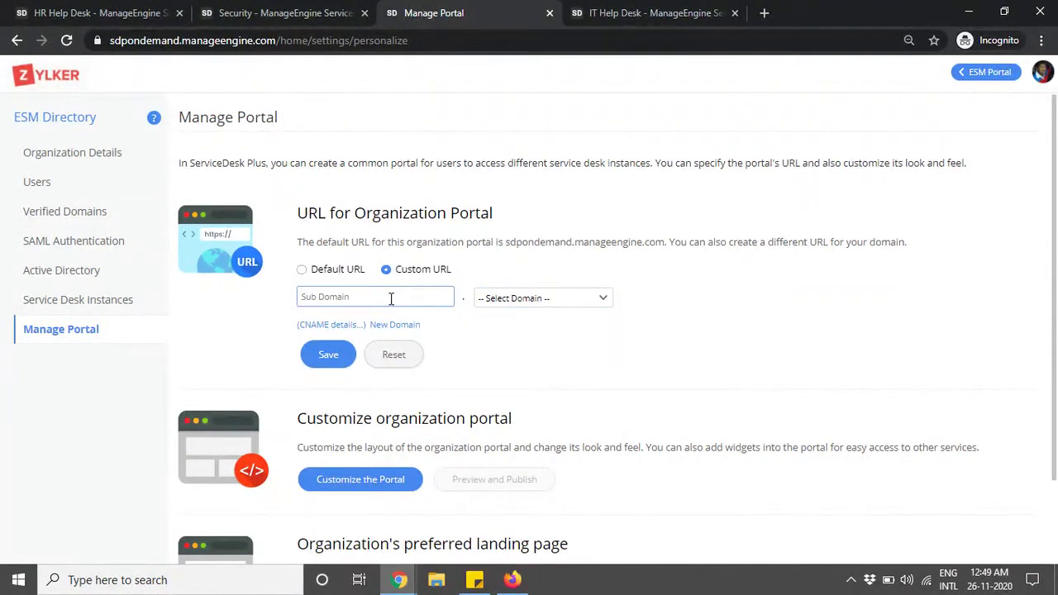
pyautogui.click(500, 297)
pyautogui.click(540, 340)
pyautogui.scroll(-1, 512, 275)
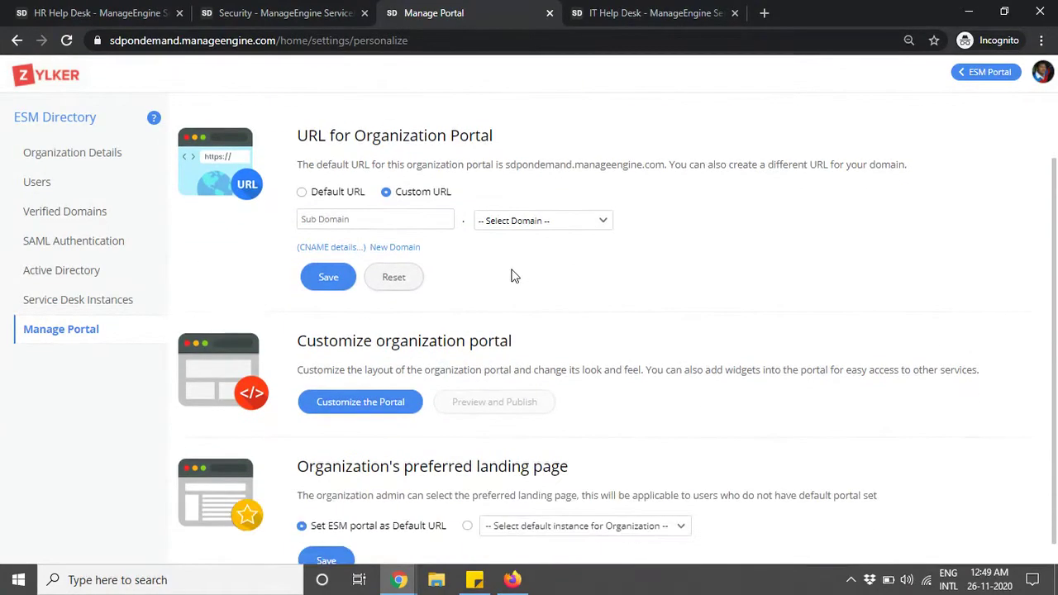
pyautogui.scroll(-1, 512, 276)
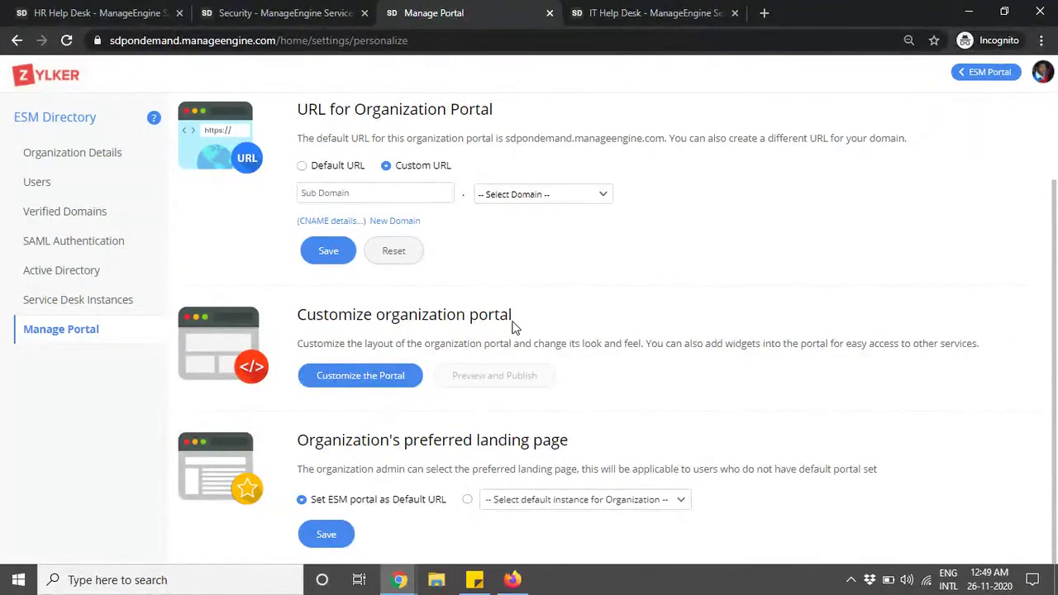
# From the Security instance's apps grid, open the ESM Portal home page and browse it.
pyautogui.click(270, 12)
pyautogui.click(26, 77)
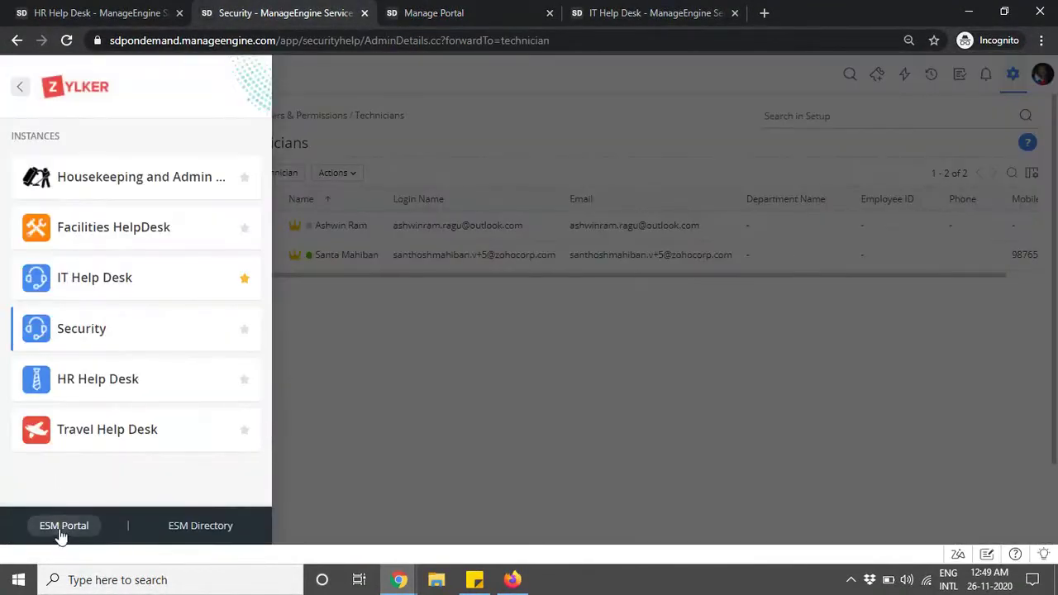
pyautogui.click(62, 536)
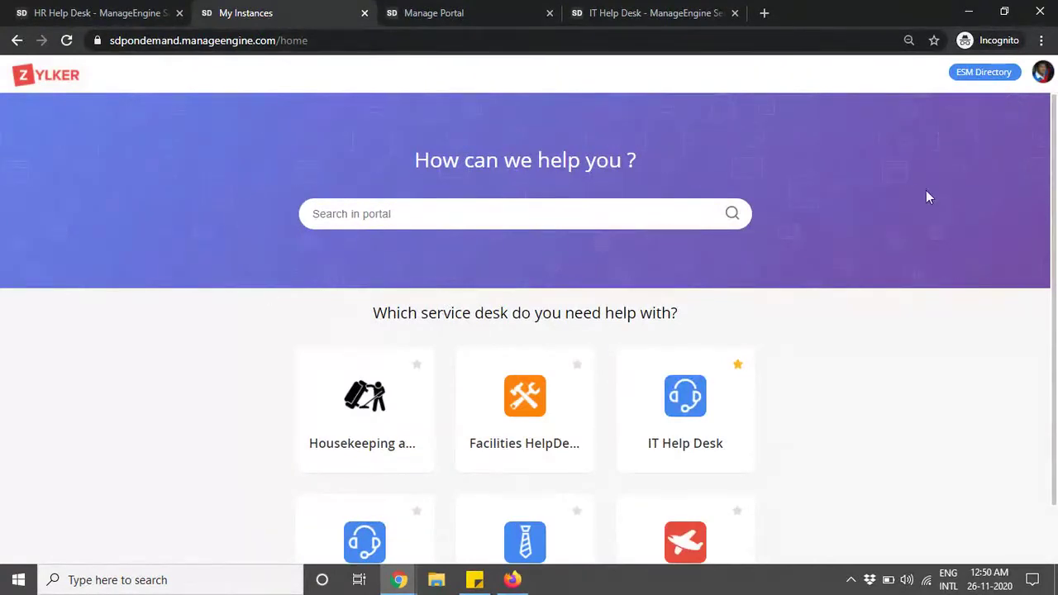
pyautogui.scroll(-1, 905, 373)
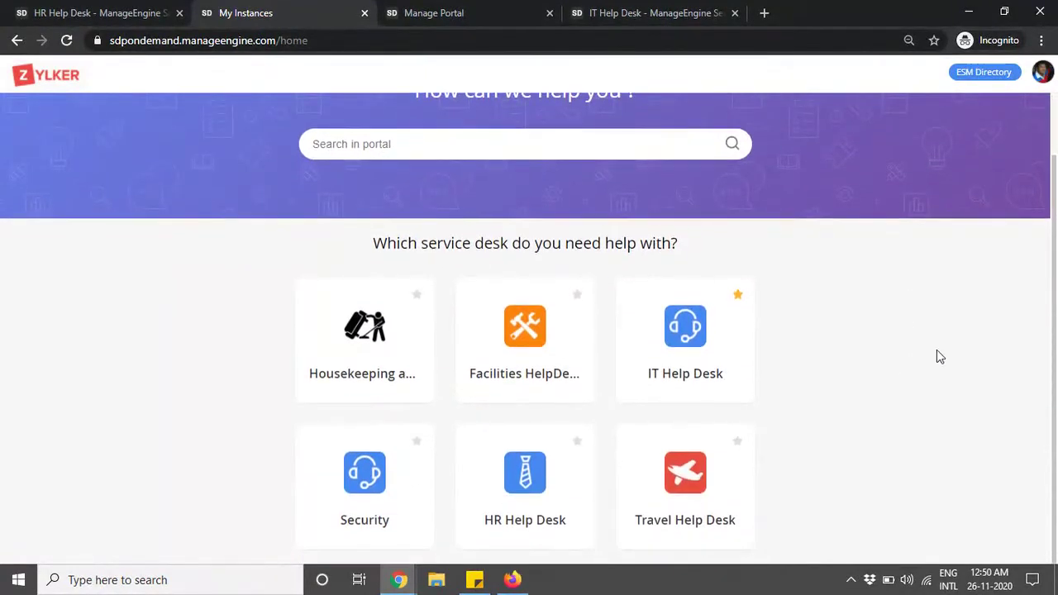
pyautogui.scroll(1, 932, 366)
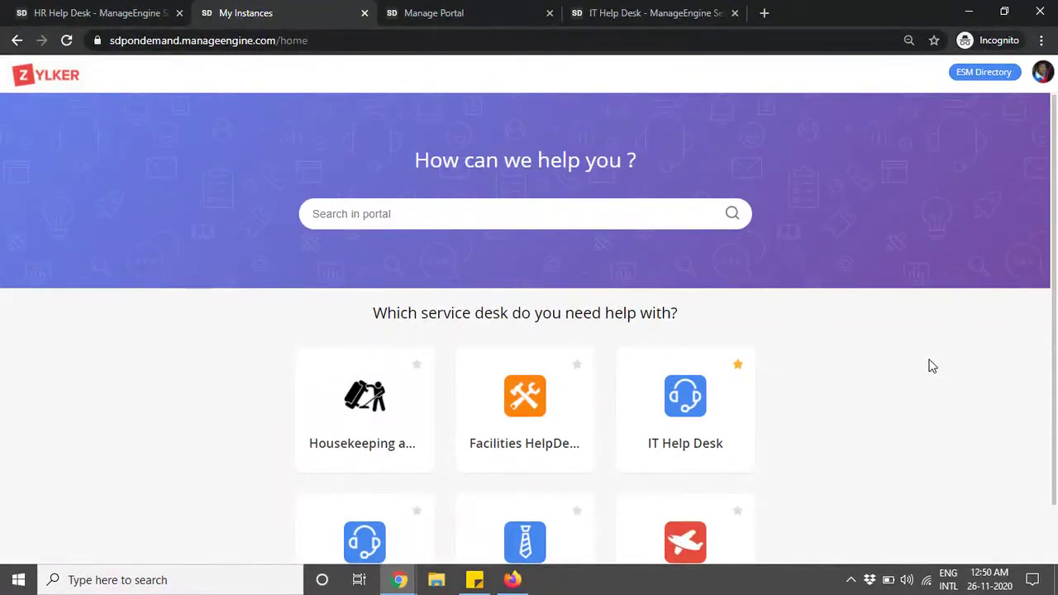
# Try the portal-wide search, then go back to the portal settings page.
pyautogui.click(417, 213)
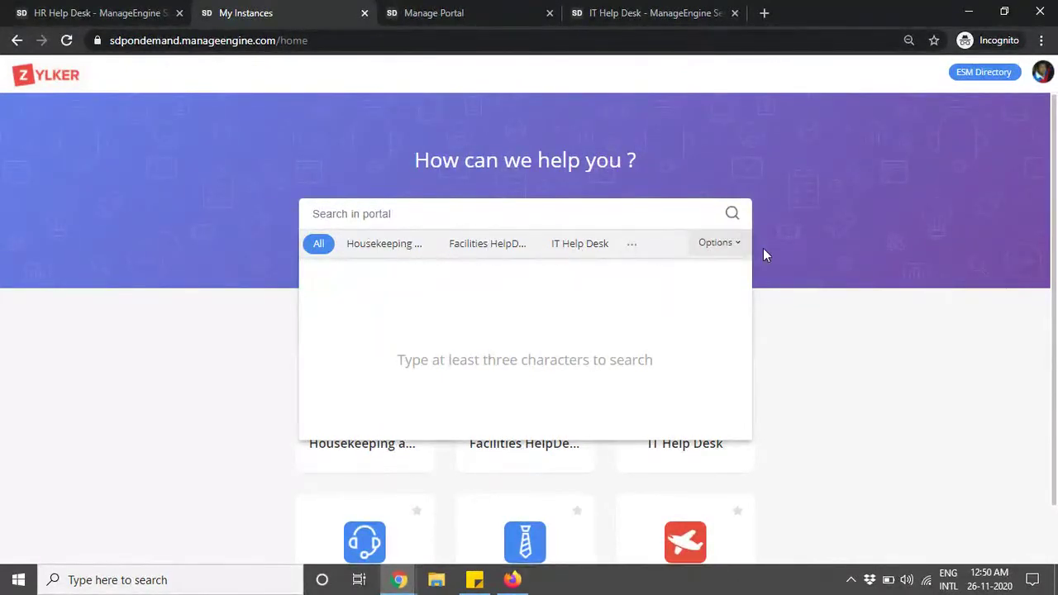
pyautogui.click(854, 326)
pyautogui.scroll(-1, 827, 324)
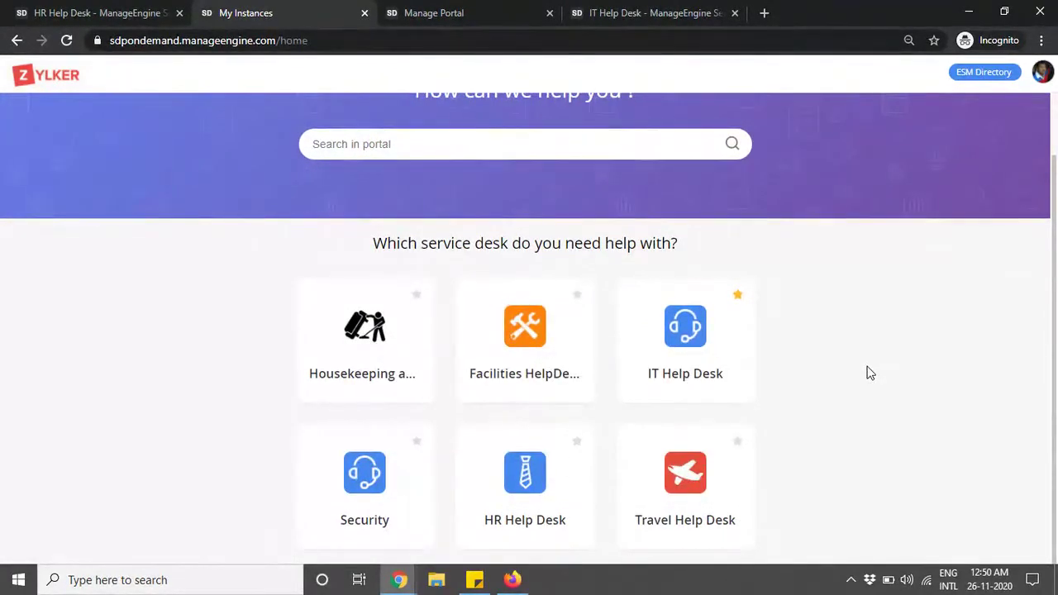
pyautogui.scroll(1, 869, 373)
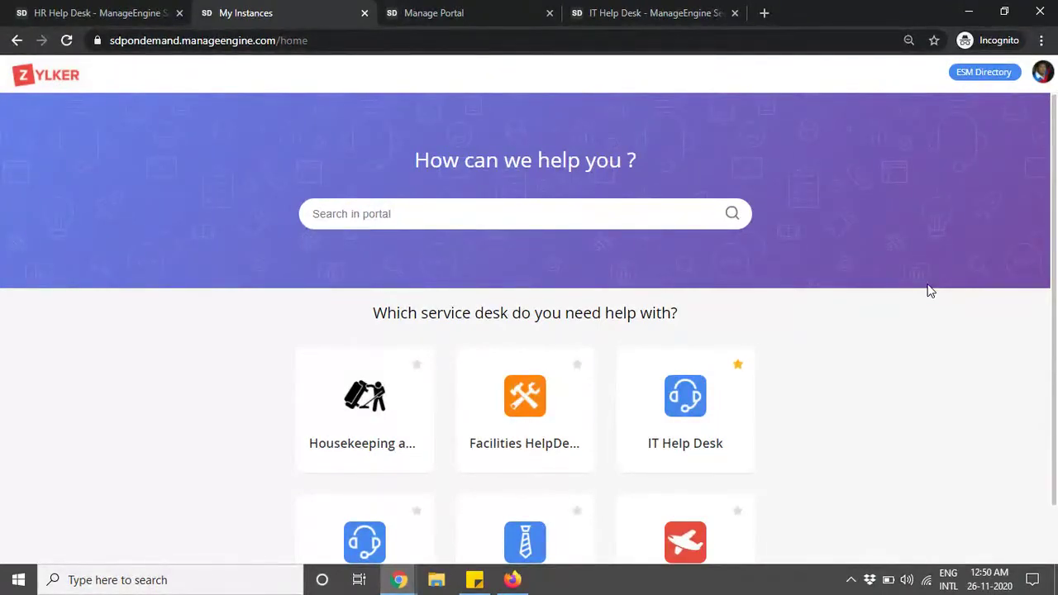
pyautogui.click(451, 12)
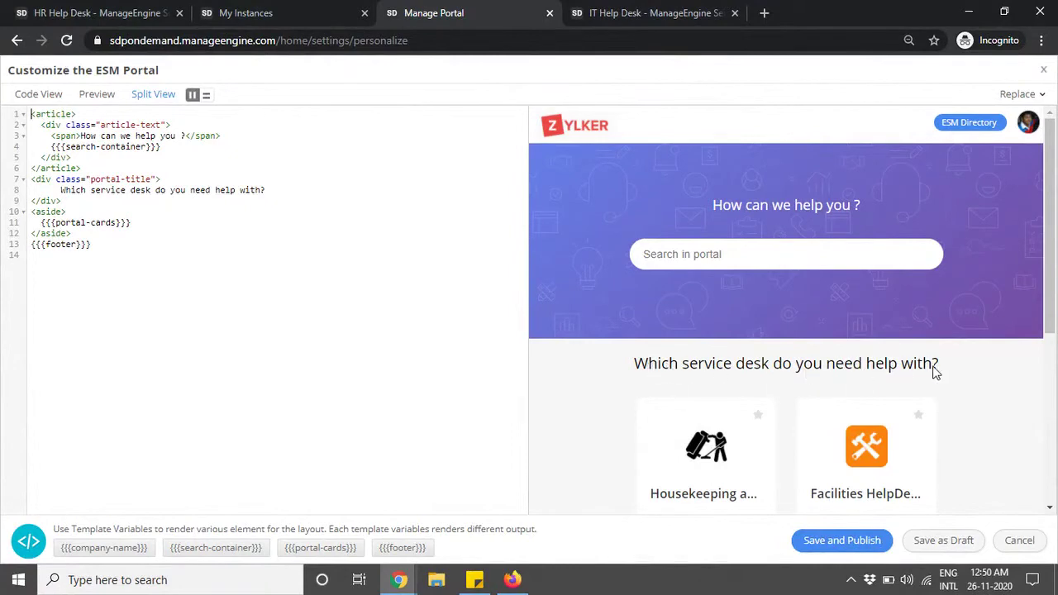
# Paste the prepared code from the sticky note over the entire ESM portal template.
pyautogui.click(476, 574)
pyautogui.hotkey('ctrl', 'a')
pyautogui.hotkey('ctrl', 'c')
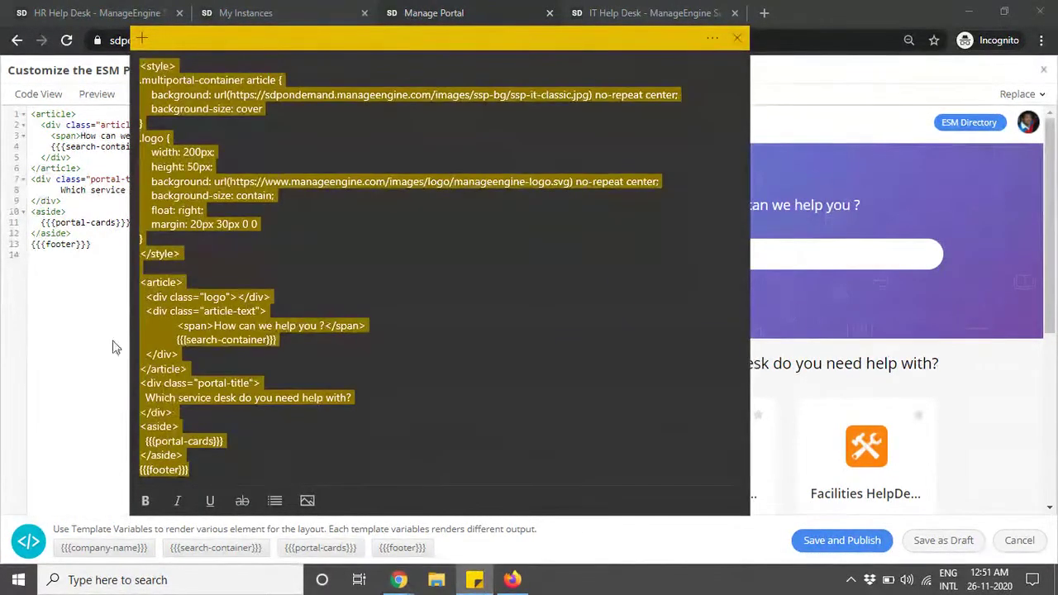
pyautogui.click(74, 324)
pyautogui.moveTo(152, 293); pyautogui.dragTo(7, 110)
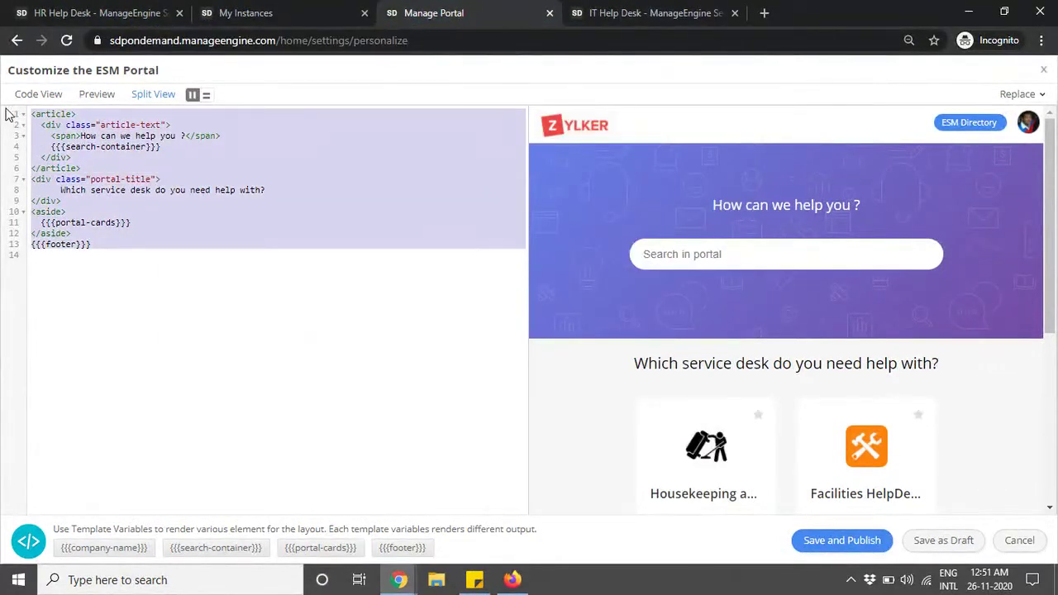
pyautogui.hotkey('ctrl', 'v')
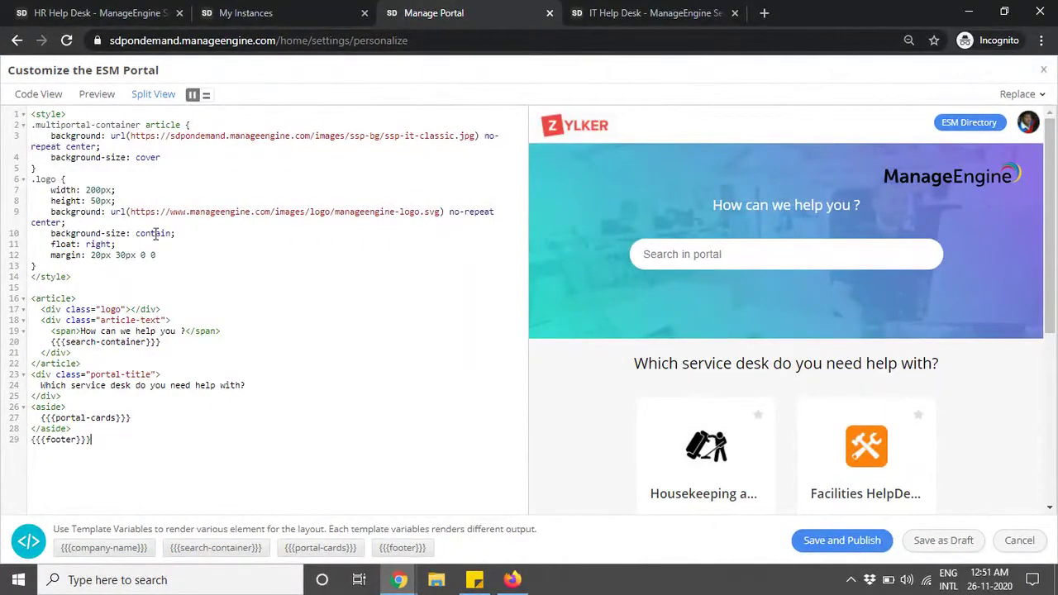
pyautogui.moveTo(126, 212); pyautogui.dragTo(439, 211)
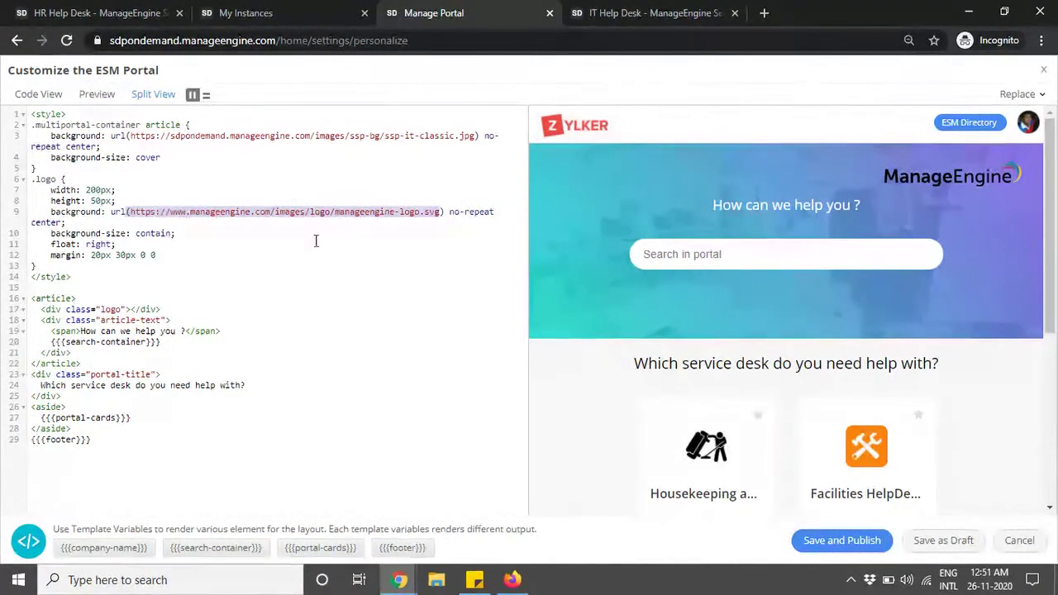
pyautogui.click(290, 234)
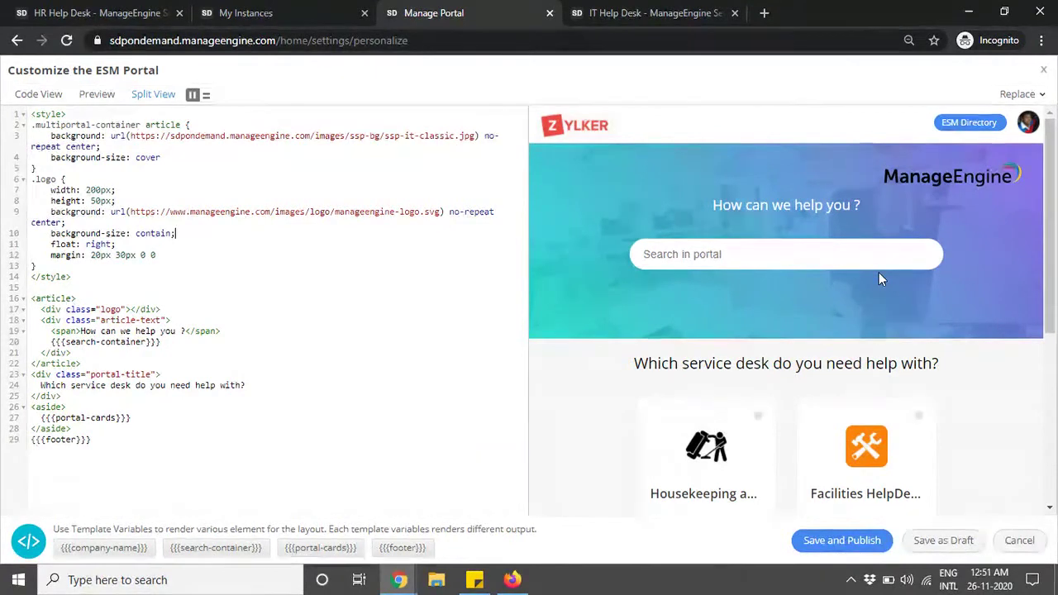
pyautogui.click(415, 136)
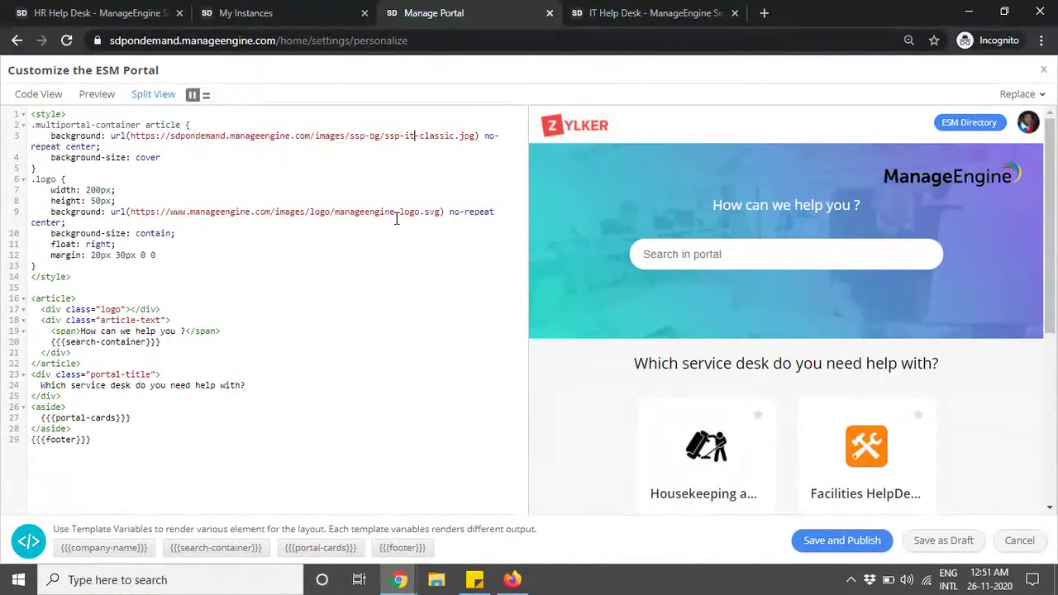
# Use ssp-hr-classic.jpg as the banner background, with headings 'Zylker portals' and 'Please choose your desired portal'.
pyautogui.press('BackSpace')
pyautogui.press('BackSpace')
pyautogui.write('h')
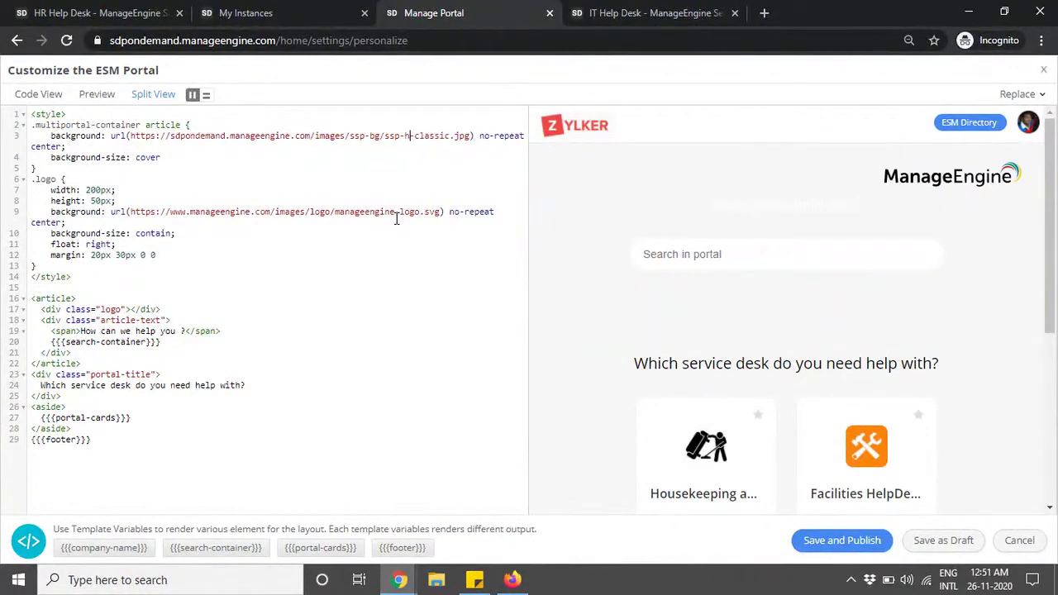
pyautogui.write('r')
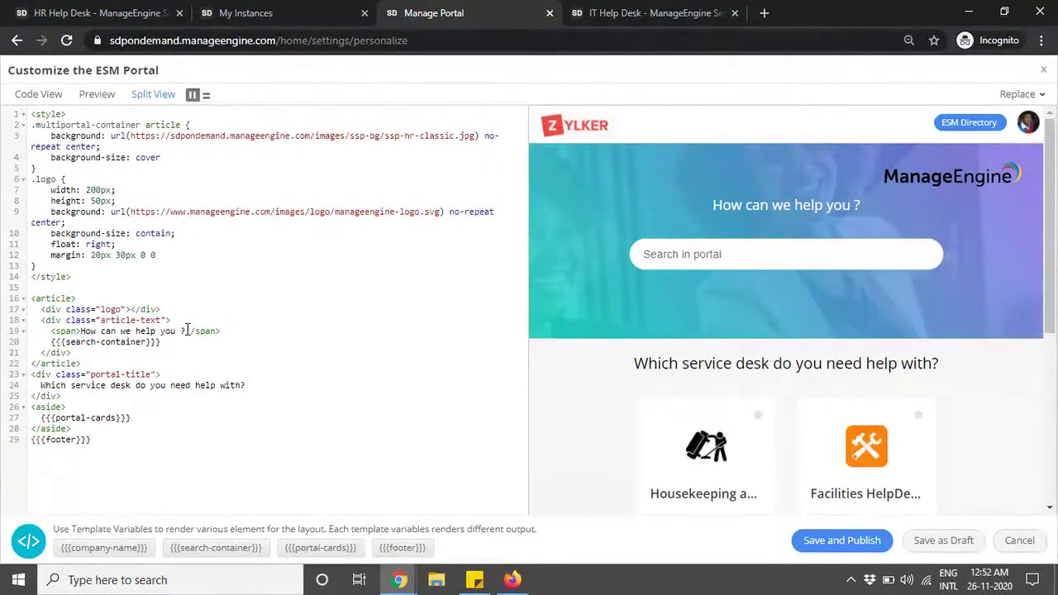
pyautogui.moveTo(184, 331); pyautogui.dragTo(80, 332)
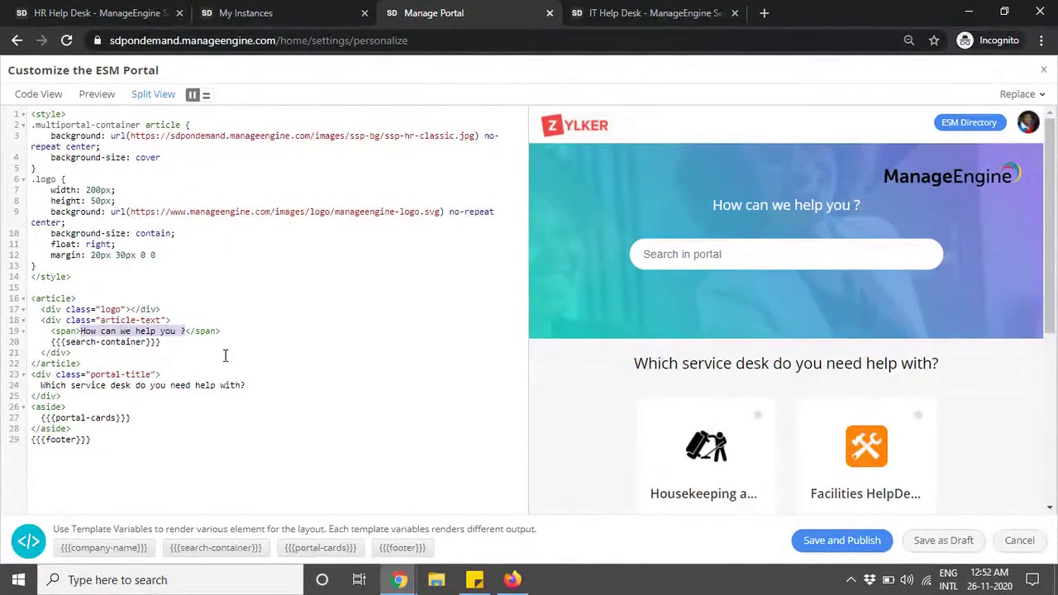
pyautogui.write('Zyl')
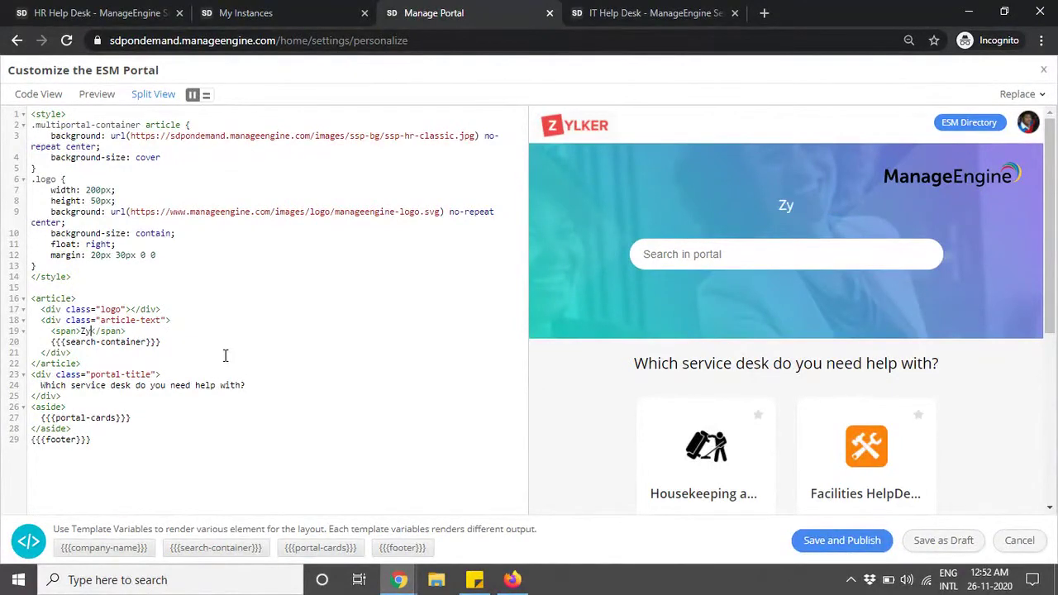
pyautogui.write('ker portal')
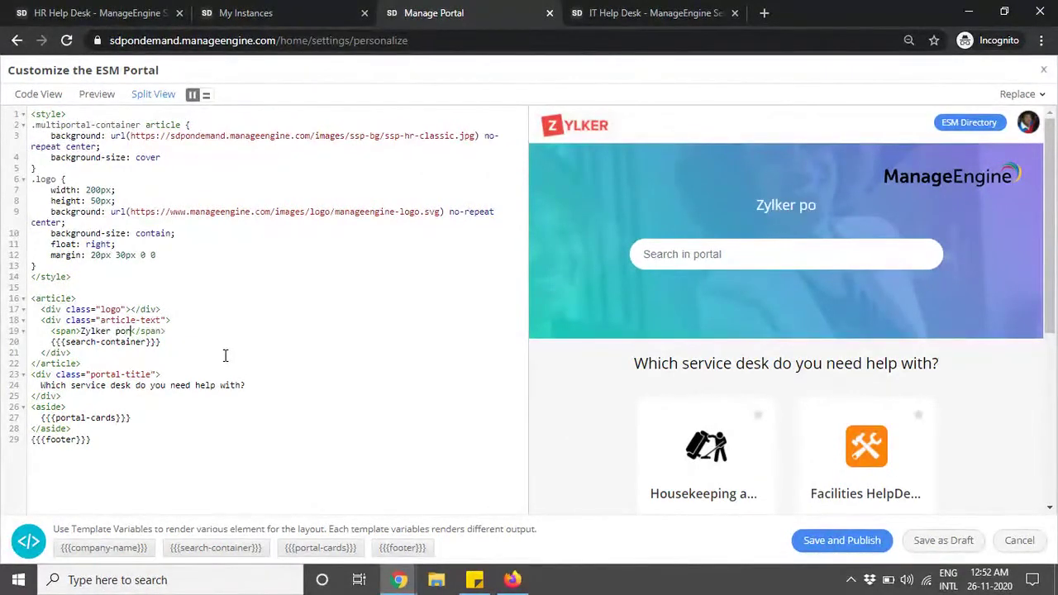
pyautogui.write('s')
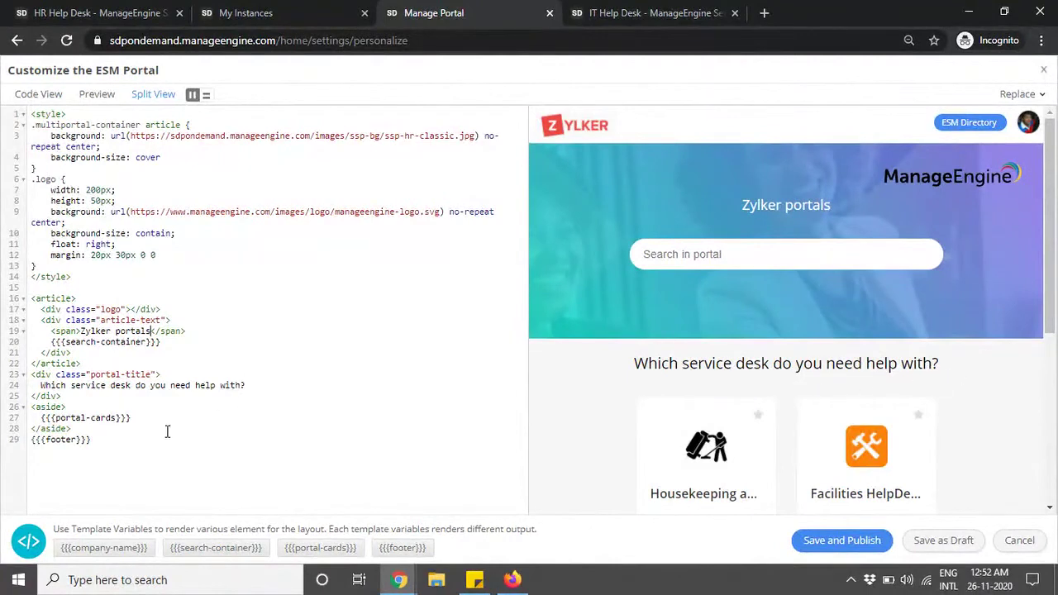
pyautogui.moveTo(245, 386); pyautogui.dragTo(37, 386)
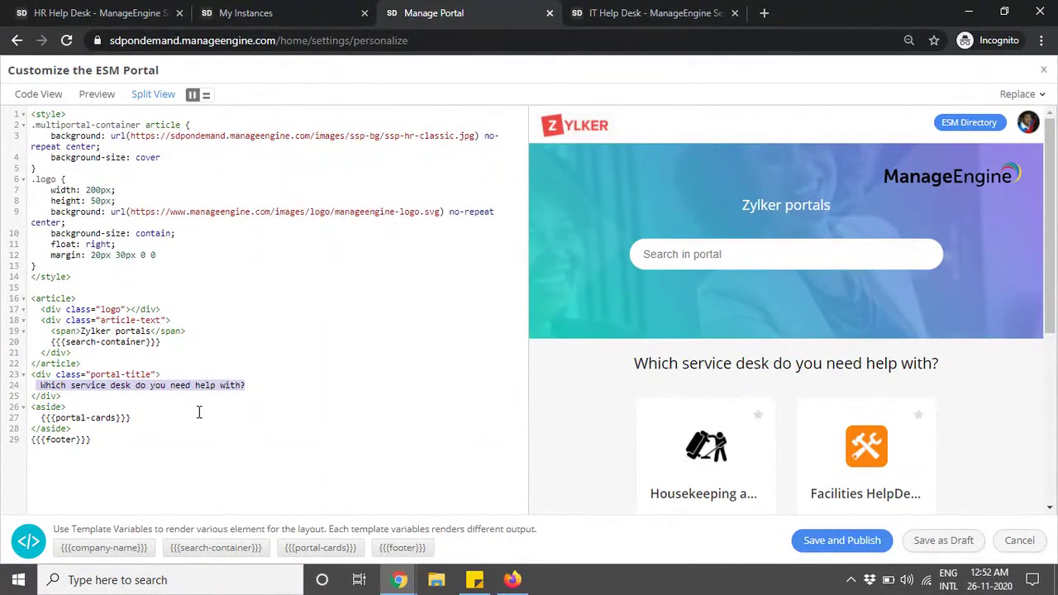
pyautogui.write('Pl')
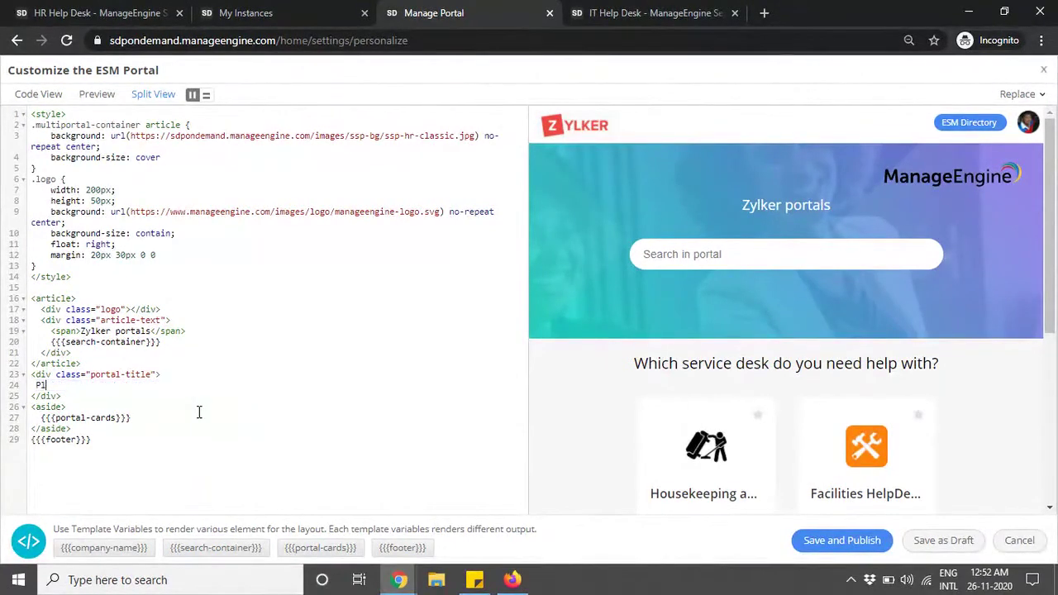
pyautogui.write('ease choose ')
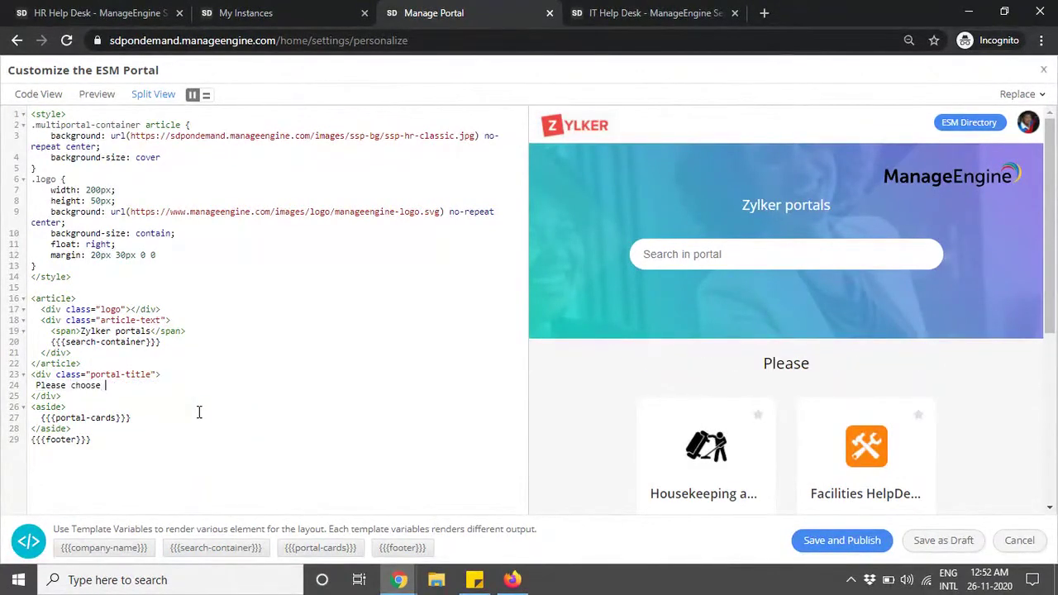
pyautogui.write('your desired portal')
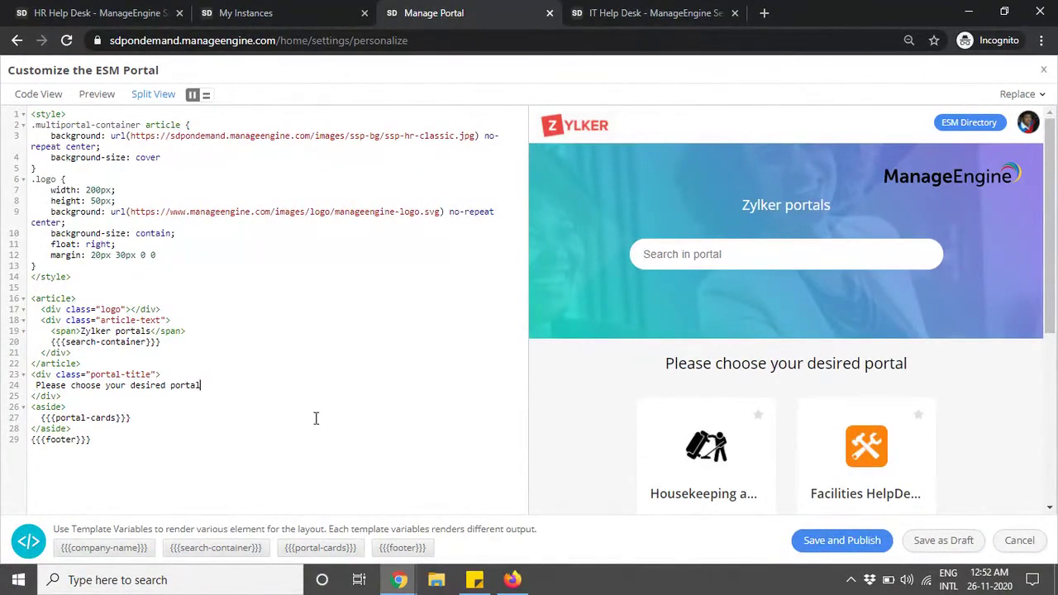
# Save and publish the customized ESM portal, then reload the portal home page to view it.
pyautogui.click(835, 545)
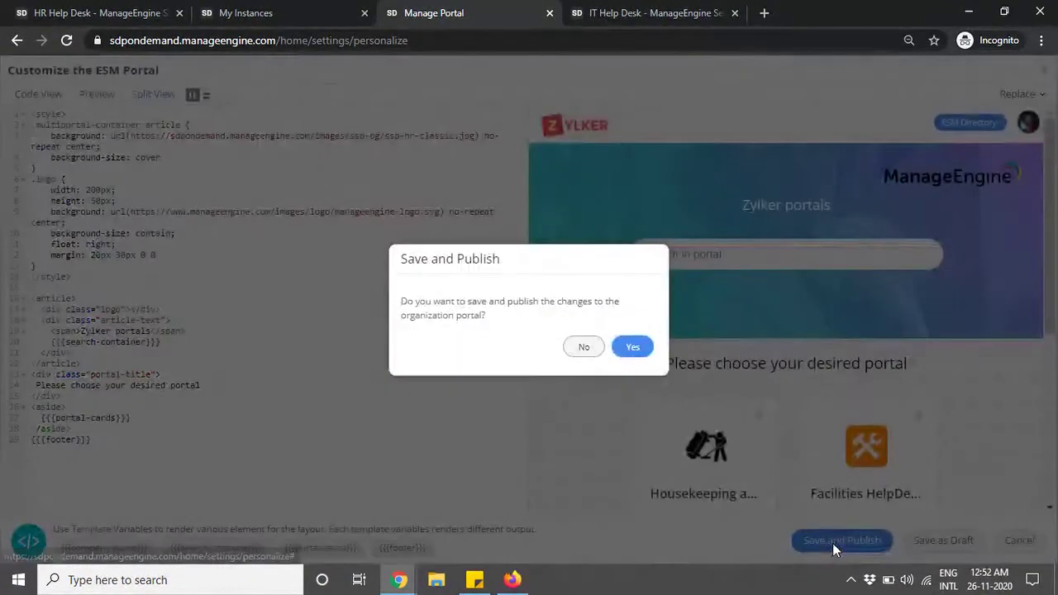
pyautogui.click(633, 348)
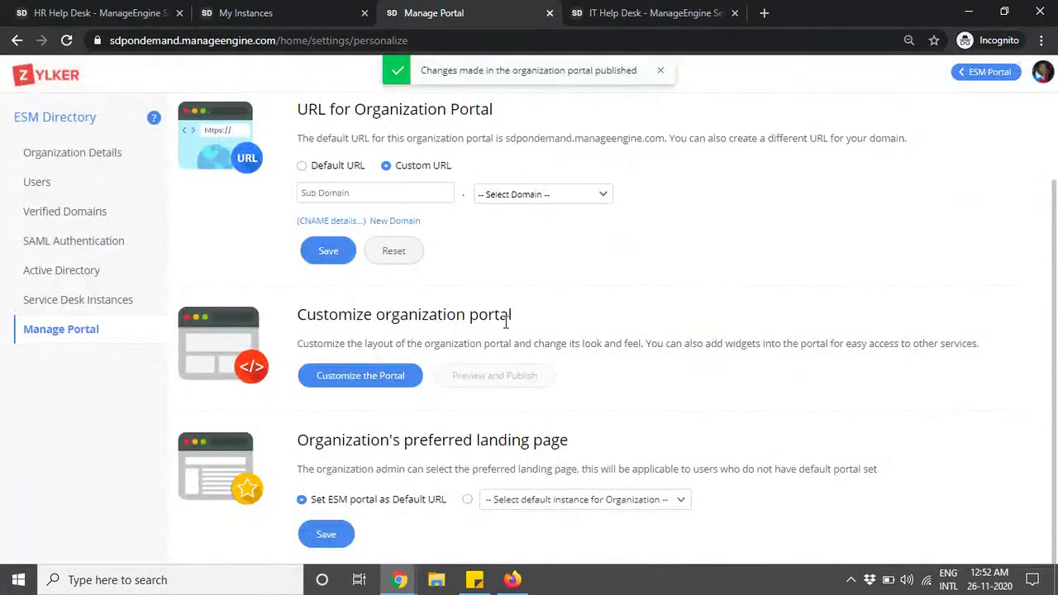
pyautogui.click(298, 13)
pyautogui.press('F5')
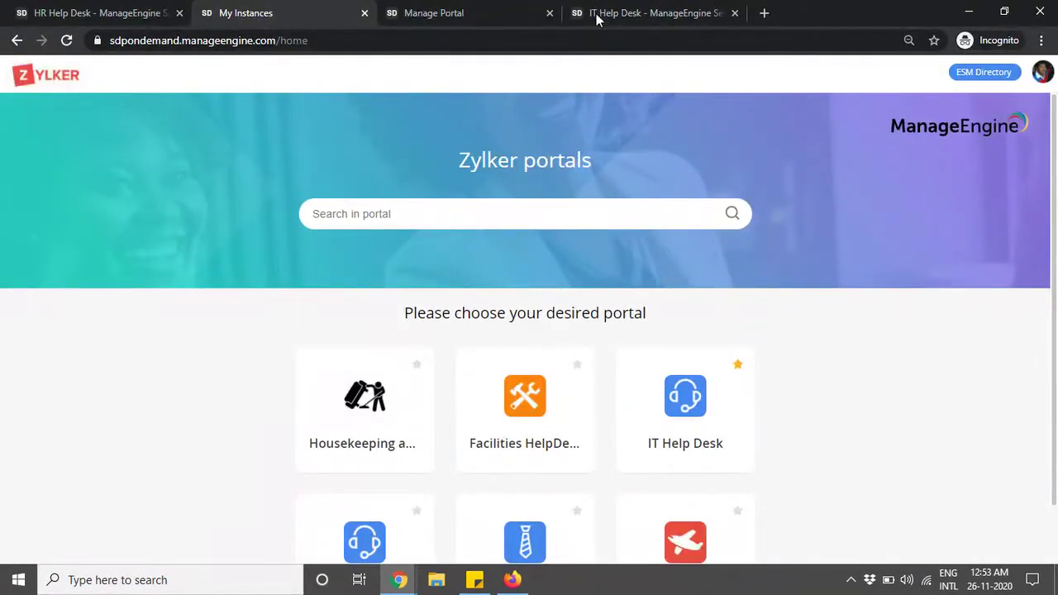
# Check the published Zylker portals page, then set IT Help Desk as the organization's landing instance.
pyautogui.click(485, 11)
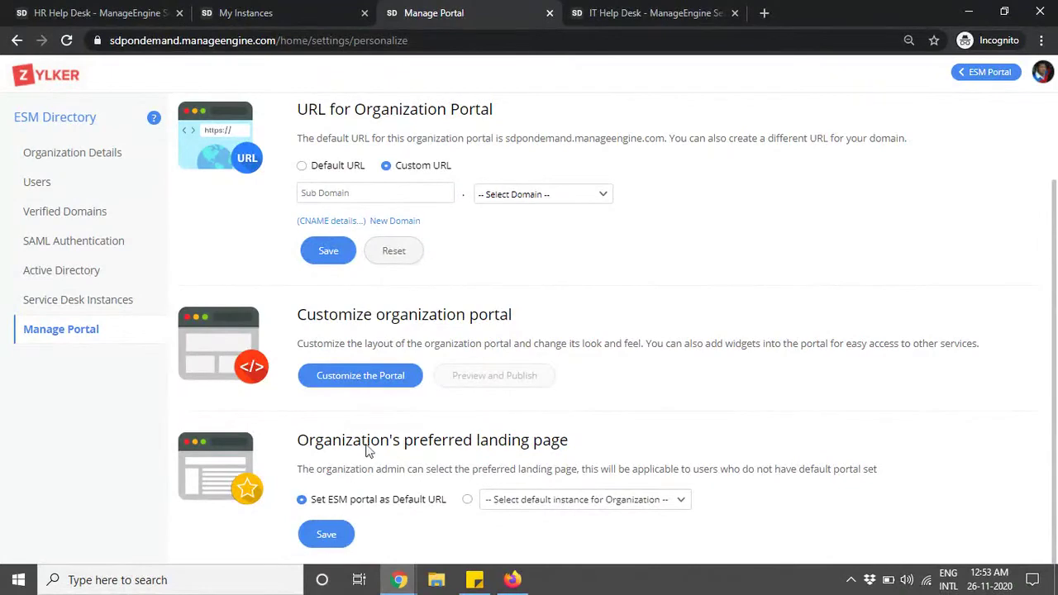
pyautogui.click(245, 13)
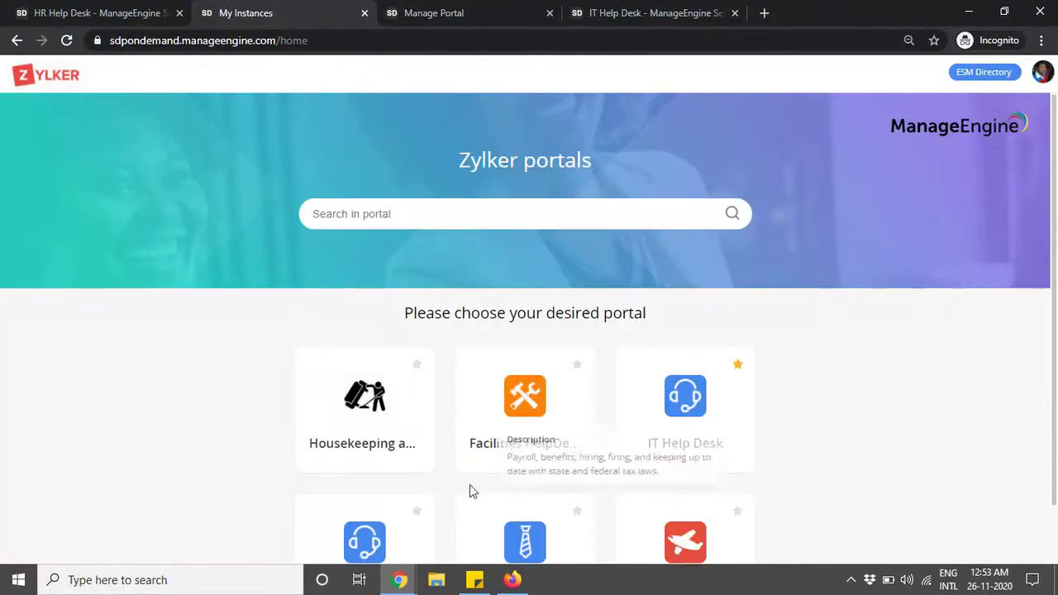
pyautogui.click(486, 10)
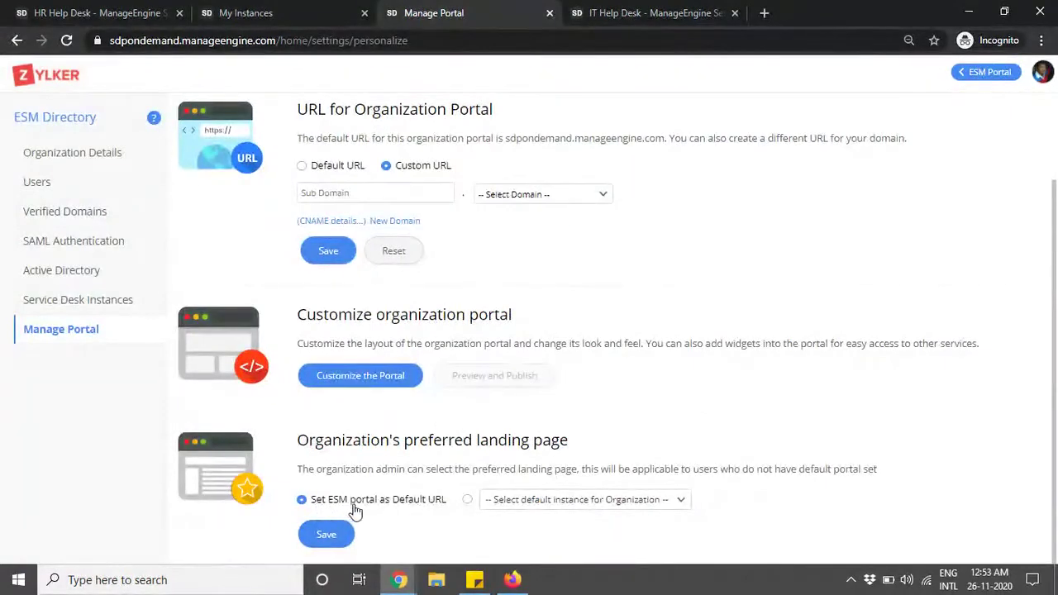
pyautogui.click(467, 500)
pyautogui.click(562, 500)
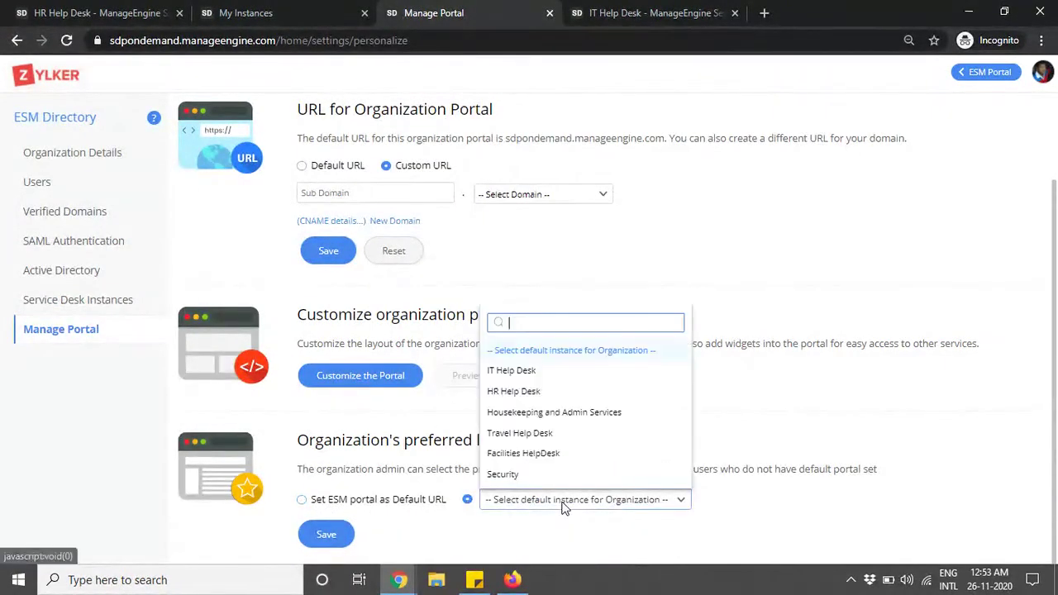
pyautogui.click(532, 374)
pyautogui.click(280, 14)
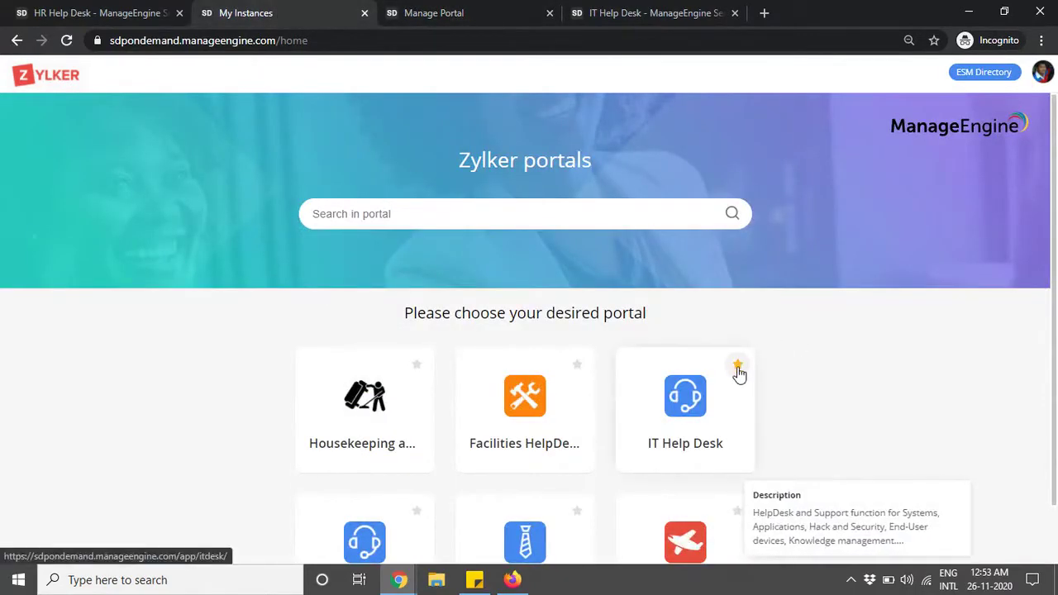
pyautogui.click(434, 14)
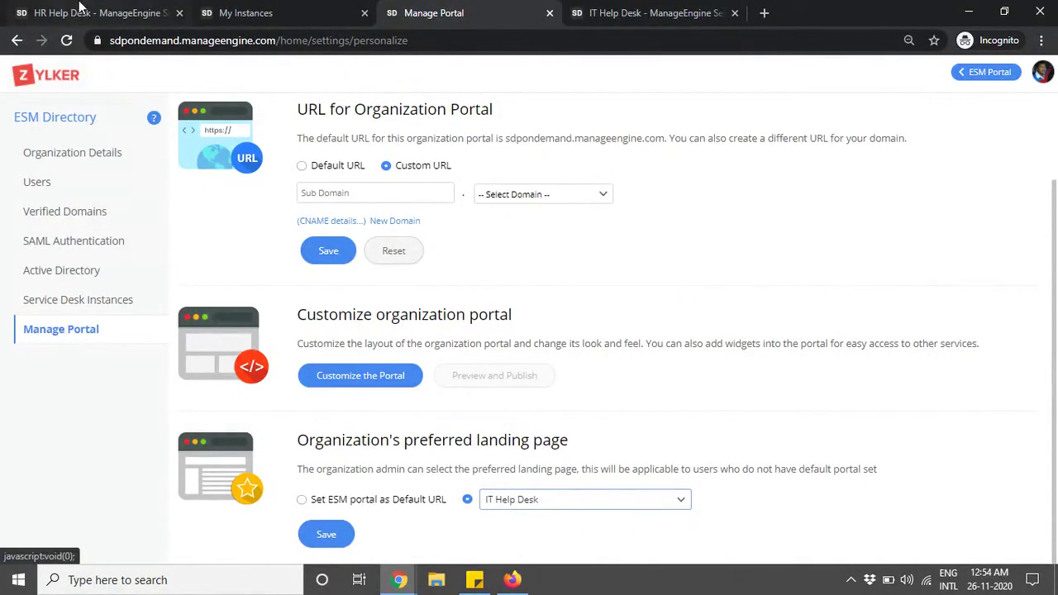
pyautogui.click(78, 11)
# In the HR Help Desk, start a new request from the Service Catalog and list the Human Resource templates.
pyautogui.click(398, 101)
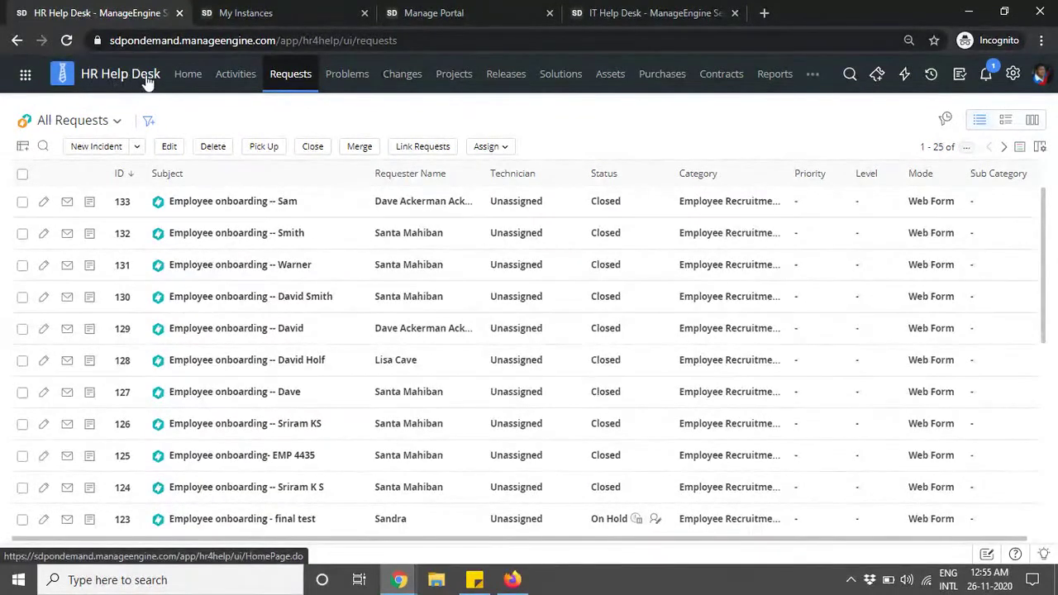
pyautogui.click(878, 75)
pyautogui.click(918, 111)
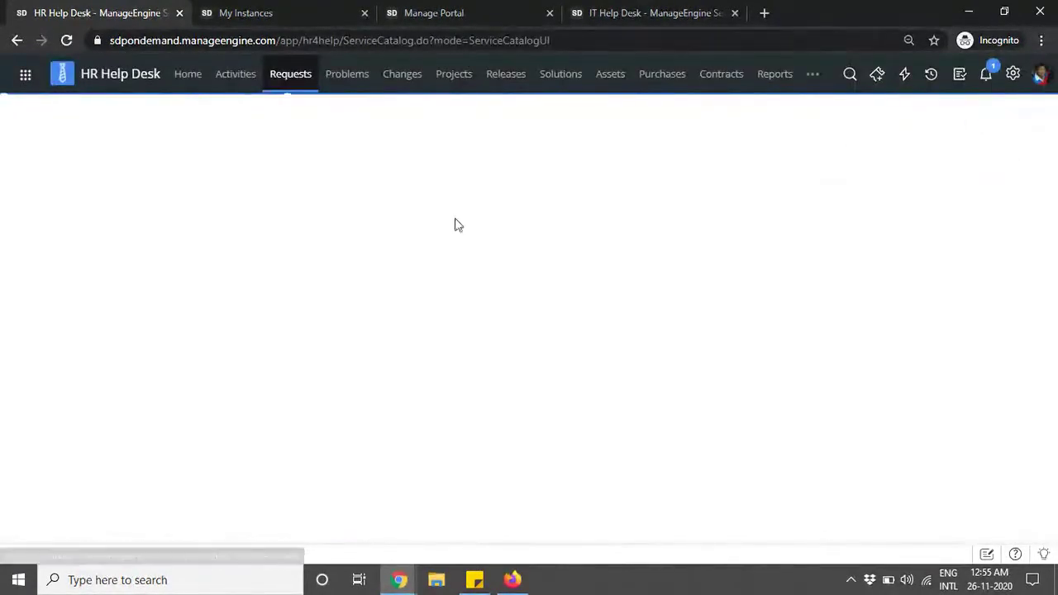
pyautogui.click(89, 230)
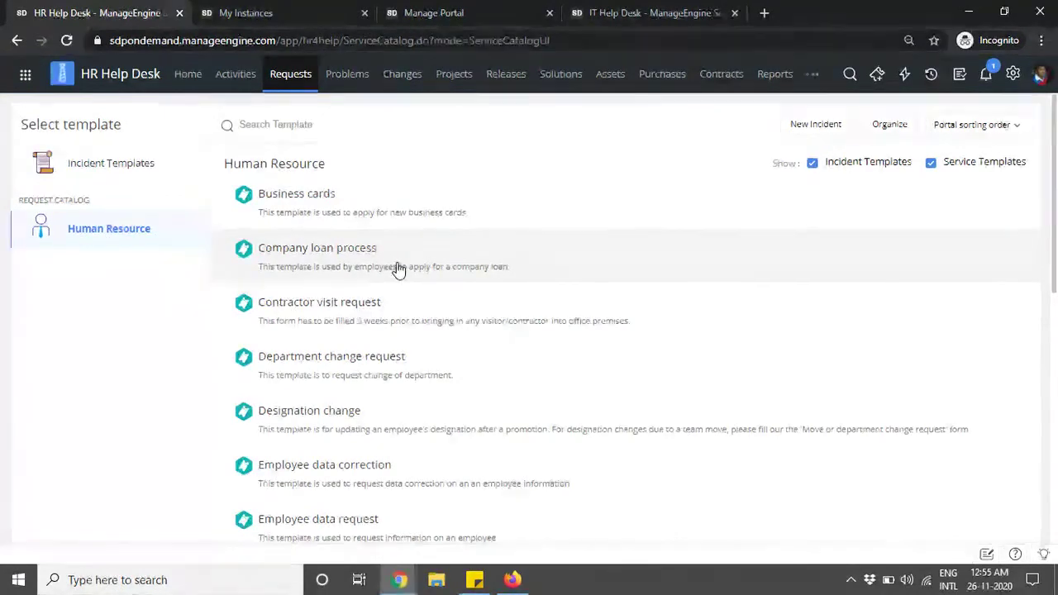
pyautogui.scroll(-1, 397, 268)
pyautogui.scroll(-1, 397, 270)
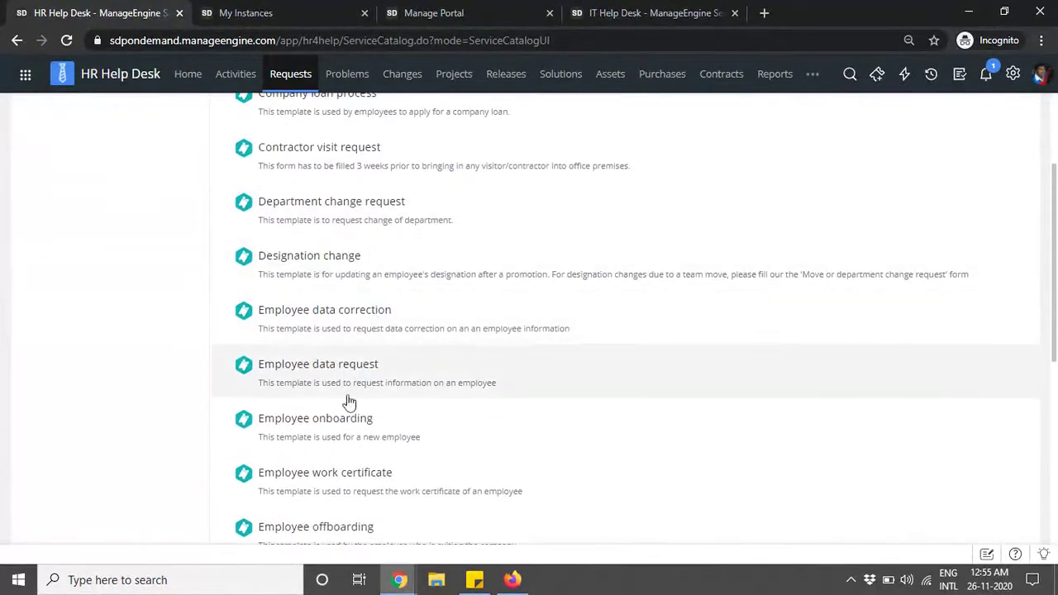
# Choose the Employee onboarding template and pick the requester from suggestions, keeping the default subject.
pyautogui.click(339, 425)
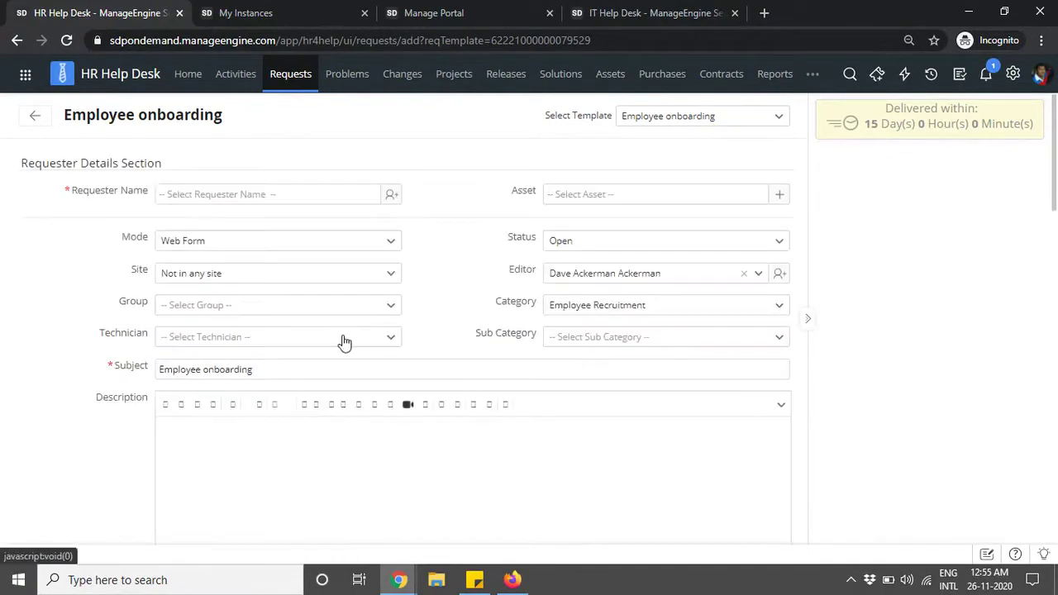
pyautogui.click(247, 191)
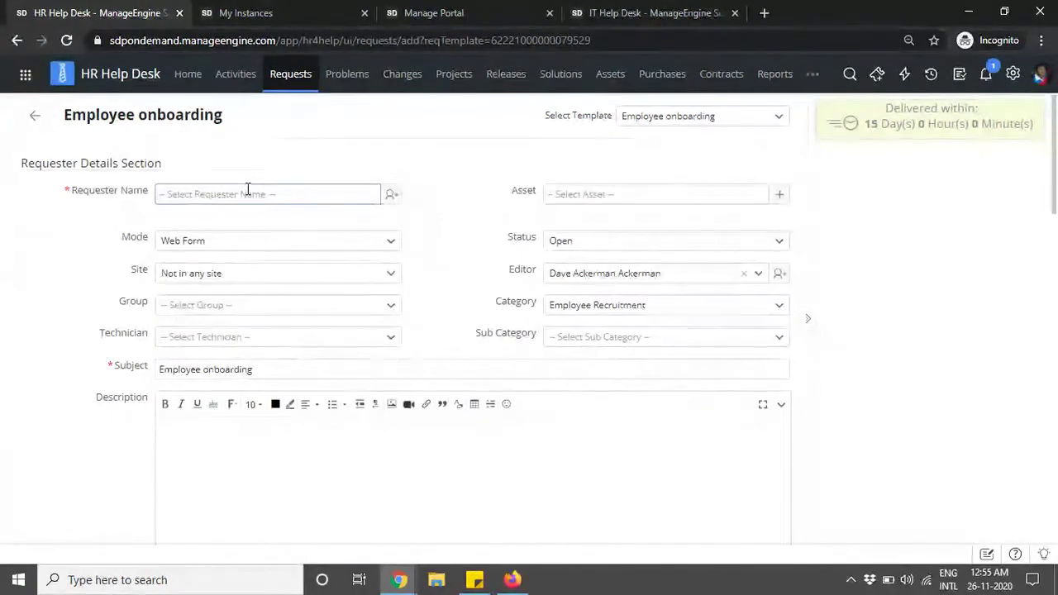
pyautogui.write('Dave')
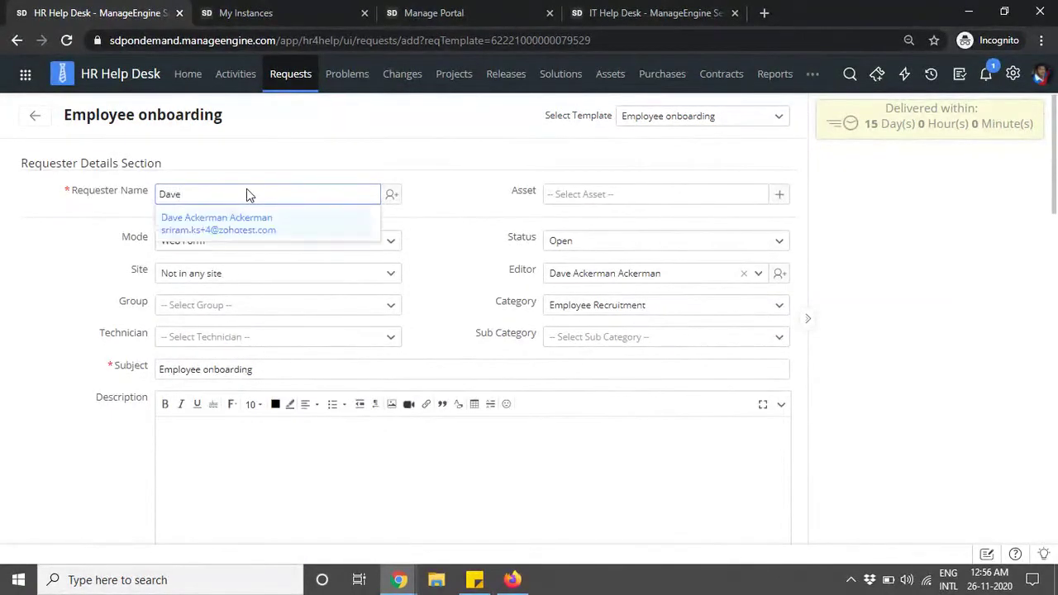
pyautogui.click(242, 224)
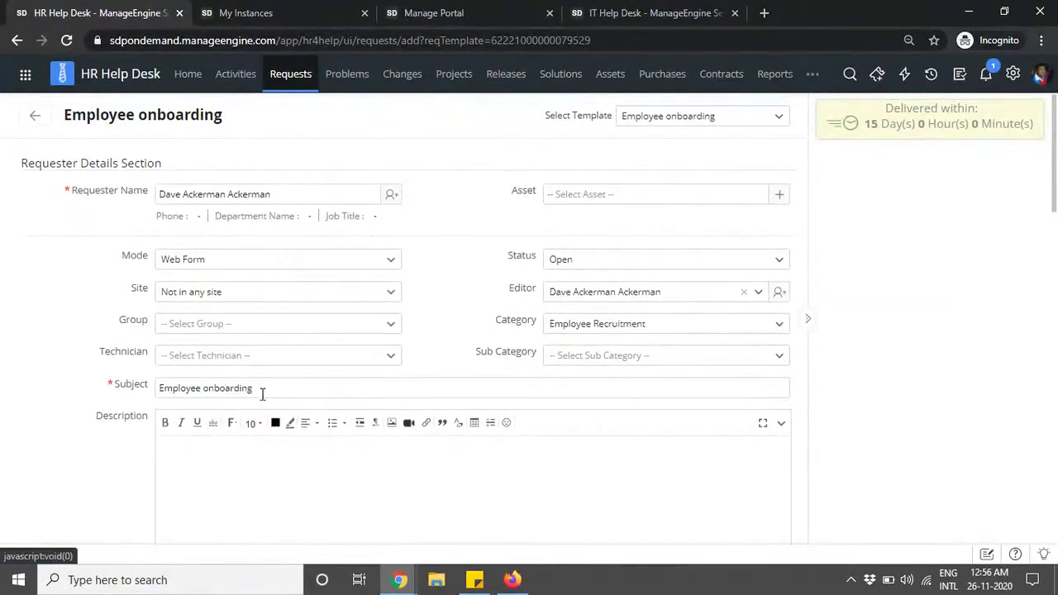
pyautogui.moveTo(255, 394); pyautogui.dragTo(146, 397)
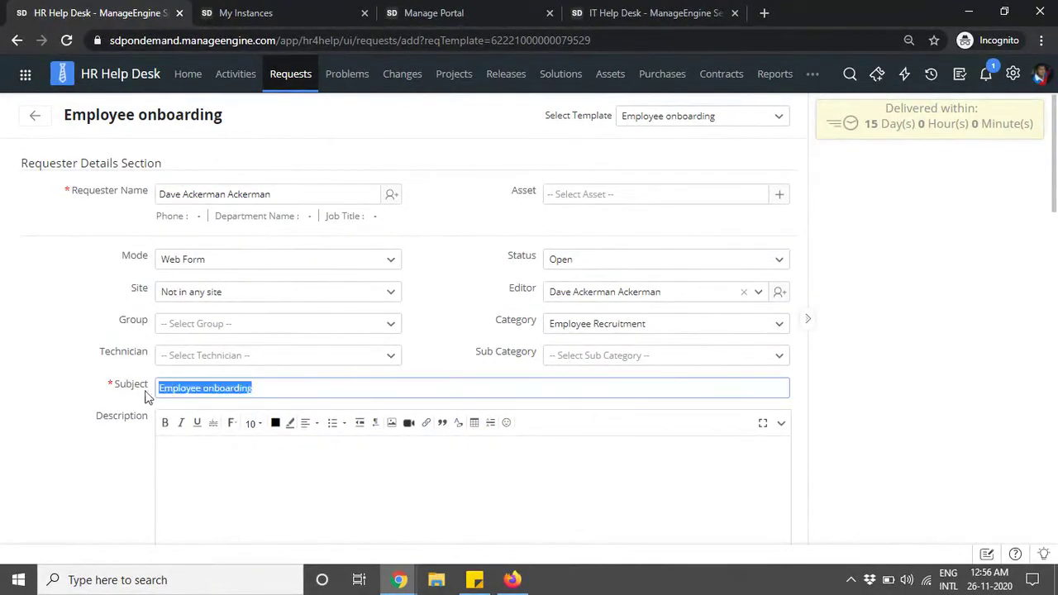
pyautogui.click(315, 394)
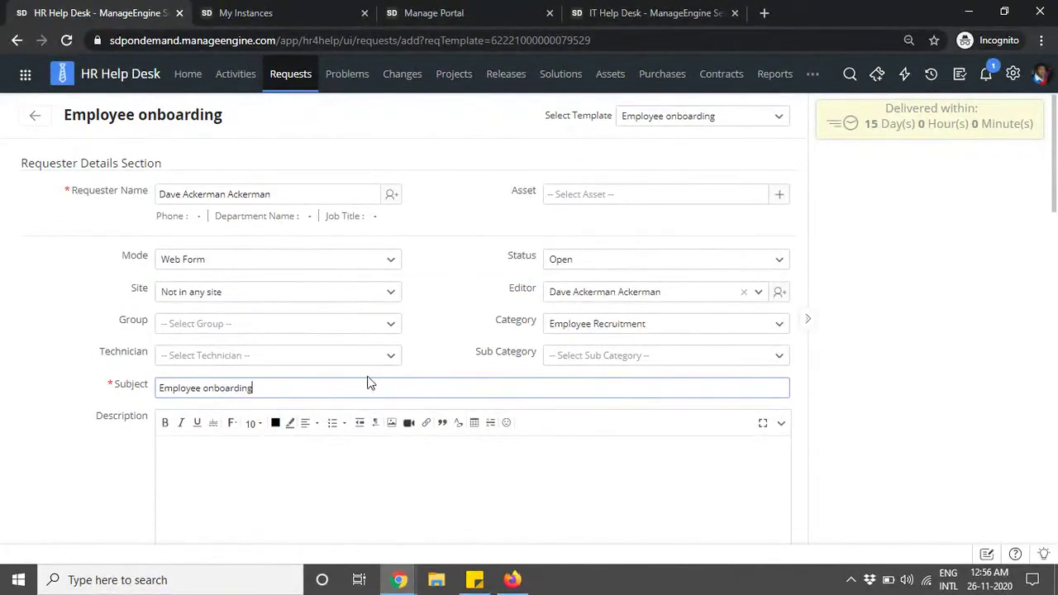
# Set Category of New Hire to Permanent and enter the new hire's name.
pyautogui.scroll(-3, 370, 383)
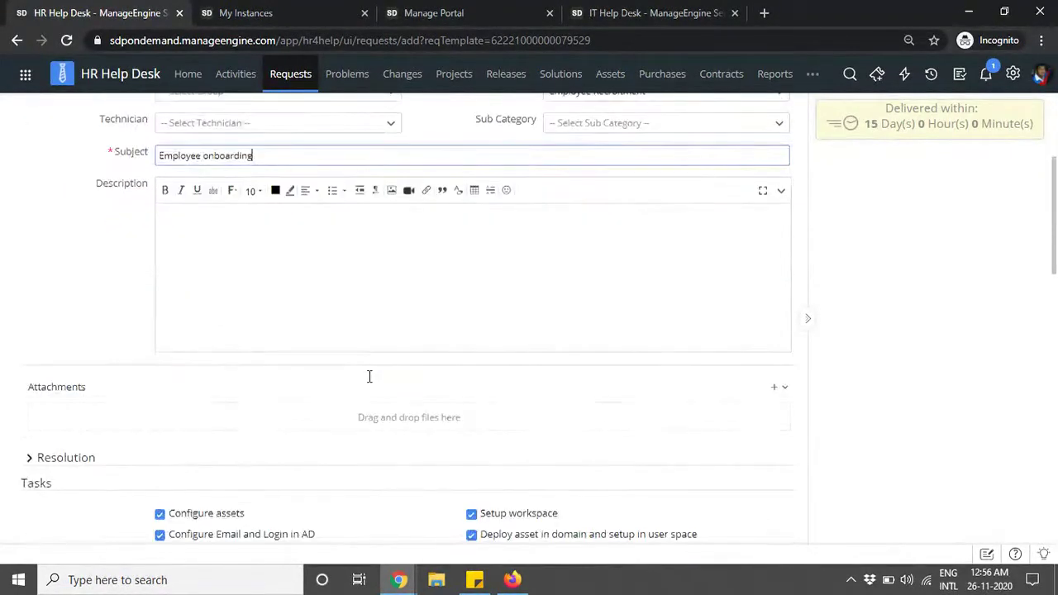
pyautogui.scroll(-3, 370, 377)
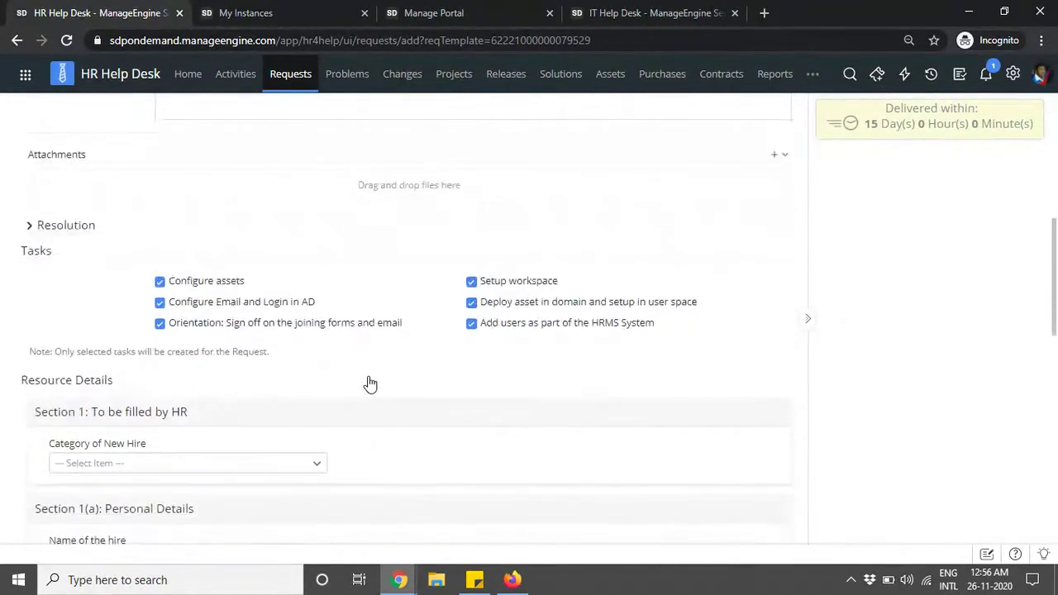
pyautogui.scroll(-1, 369, 384)
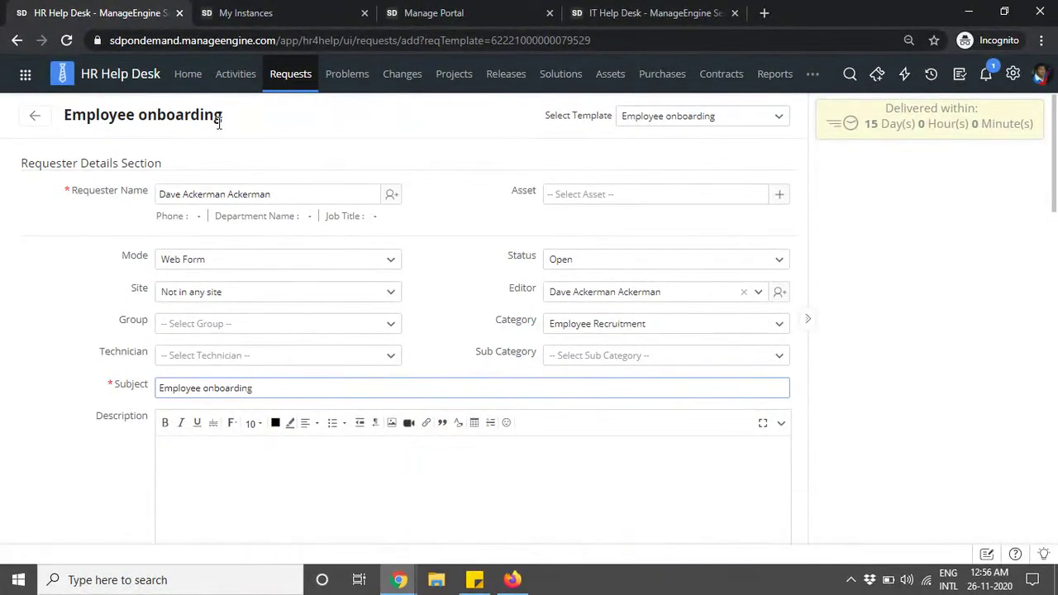
pyautogui.scroll(-1, 335, 382)
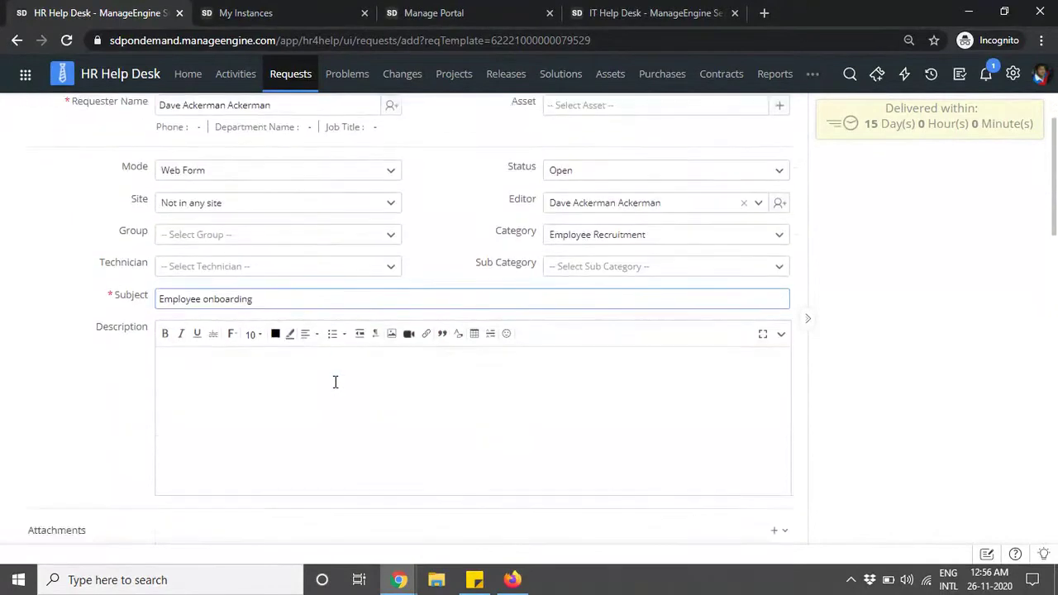
pyautogui.scroll(-3, 335, 382)
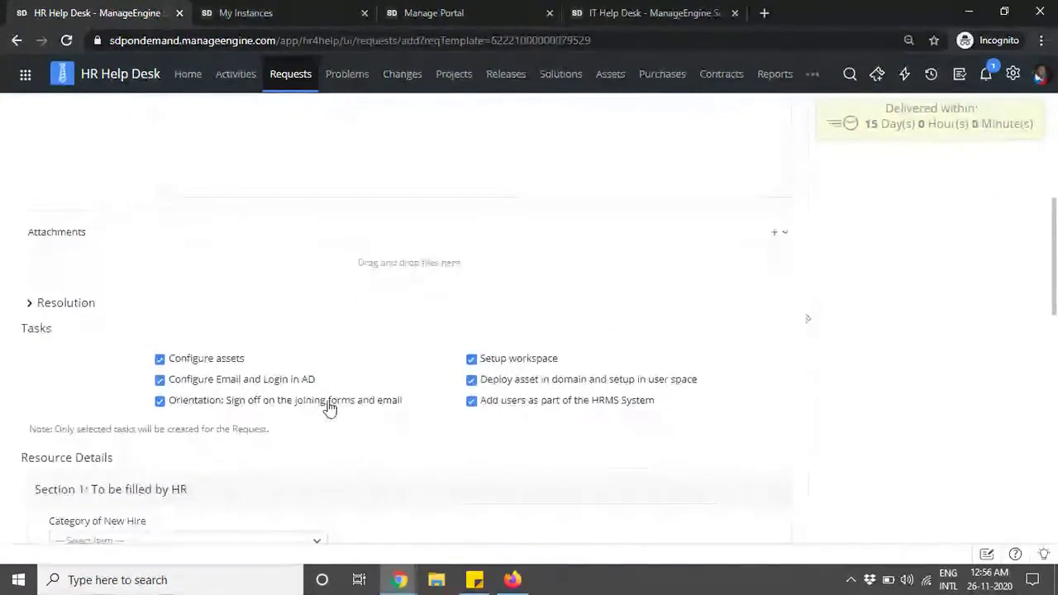
pyautogui.scroll(-2, 329, 405)
pyautogui.click(108, 389)
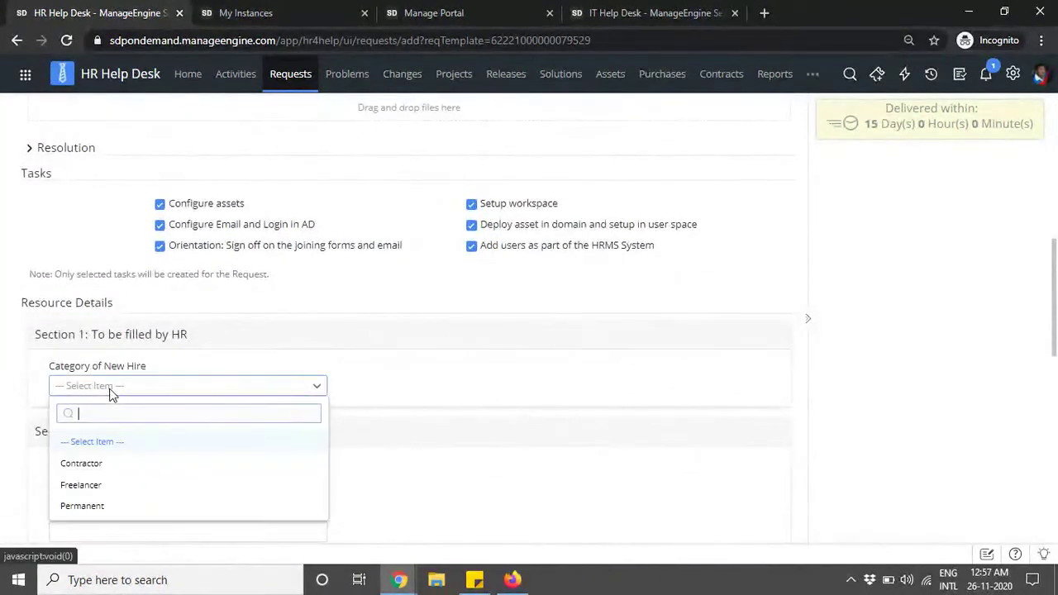
pyautogui.click(404, 372)
pyautogui.scroll(-1, 232, 364)
pyautogui.click(212, 311)
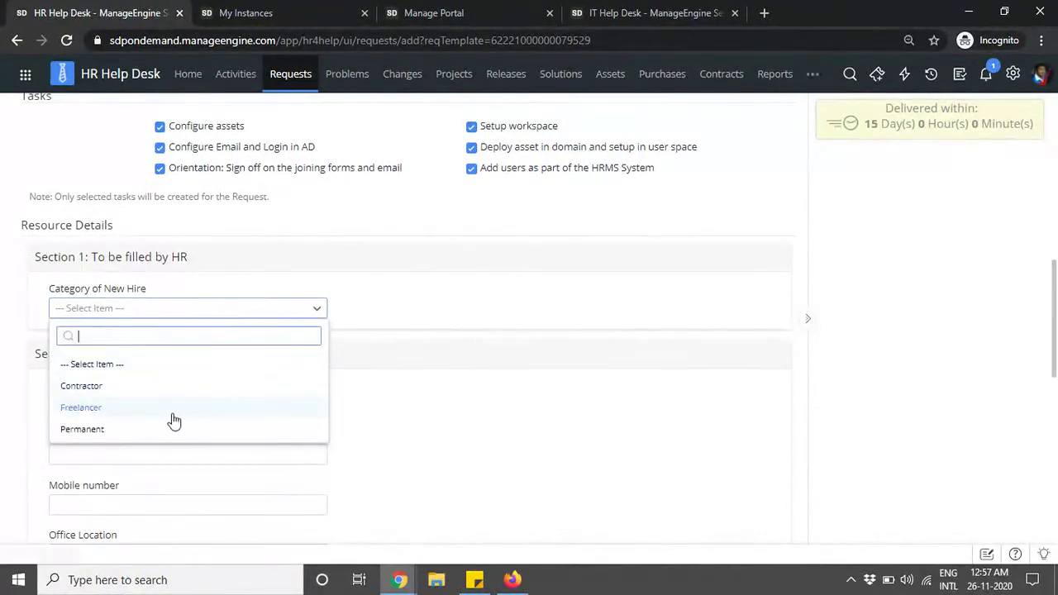
pyautogui.click(168, 429)
pyautogui.click(175, 405)
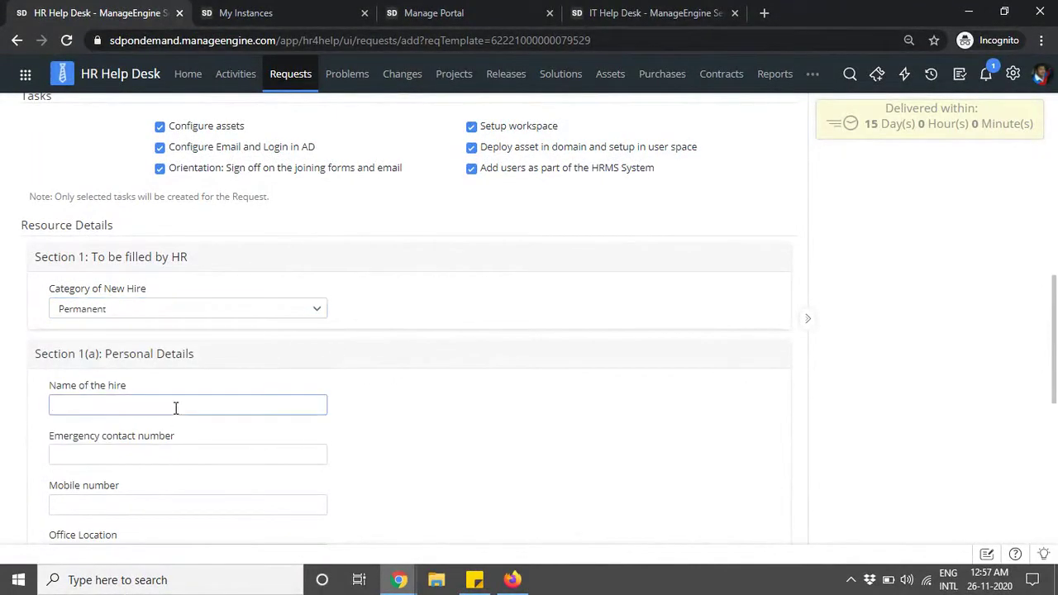
pyautogui.write('James')
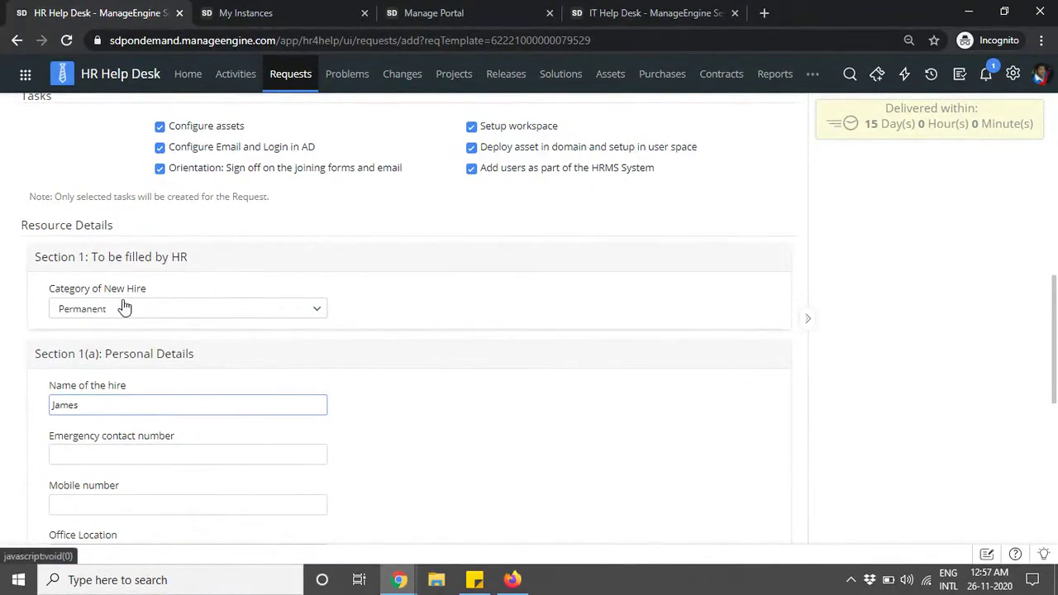
# Review the completed form and submit the Employee onboarding request with Add Request.
pyautogui.scroll(-4, 317, 284)
pyautogui.scroll(-2, 318, 283)
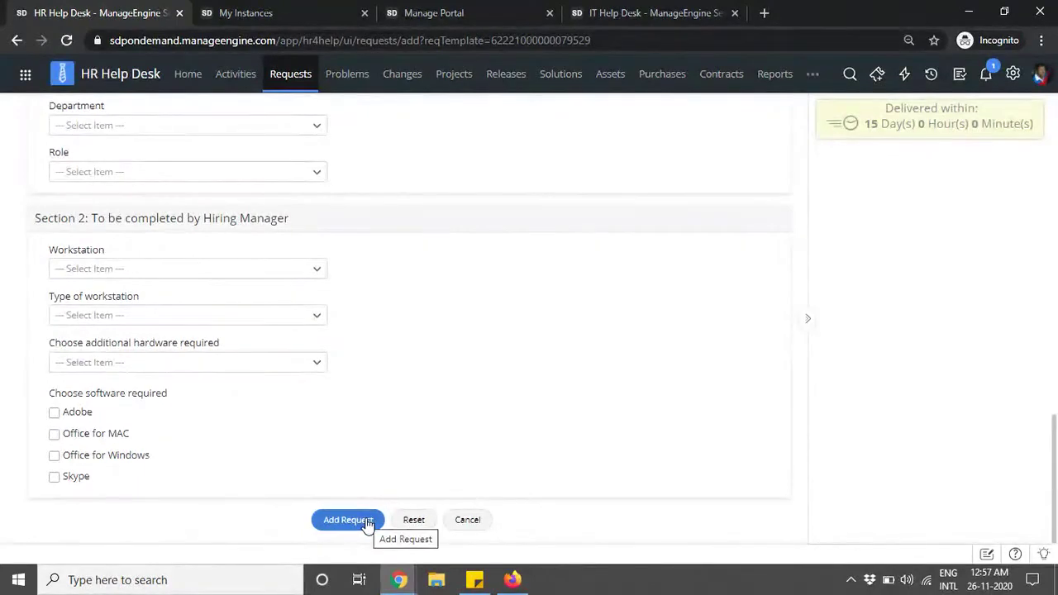
pyautogui.scroll(2, 243, 319)
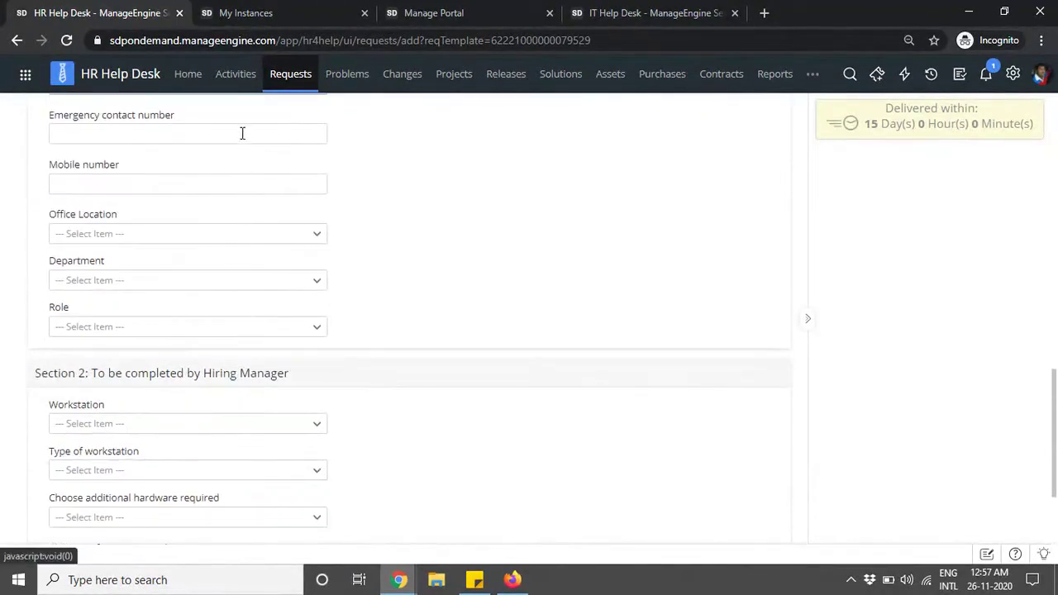
pyautogui.scroll(2, 262, 449)
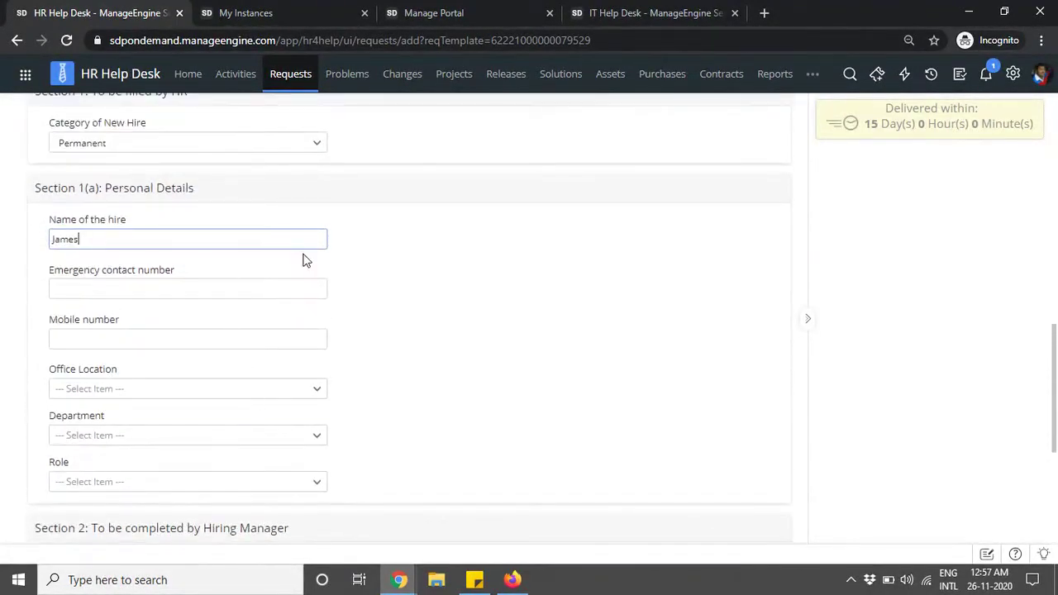
pyautogui.scroll(2, 306, 265)
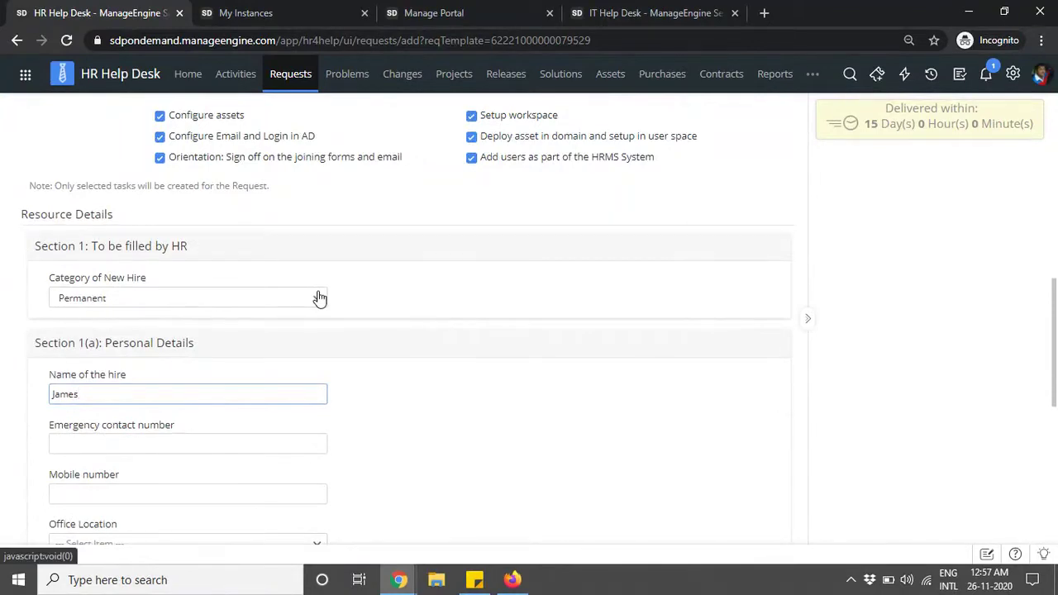
pyautogui.scroll(8, 320, 298)
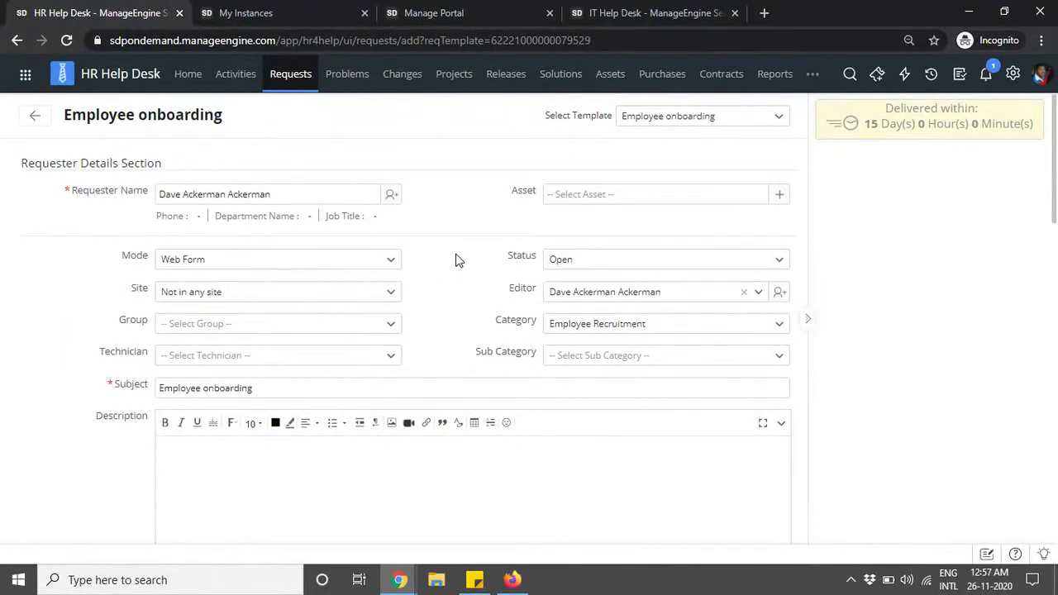
pyautogui.scroll(-3, 456, 276)
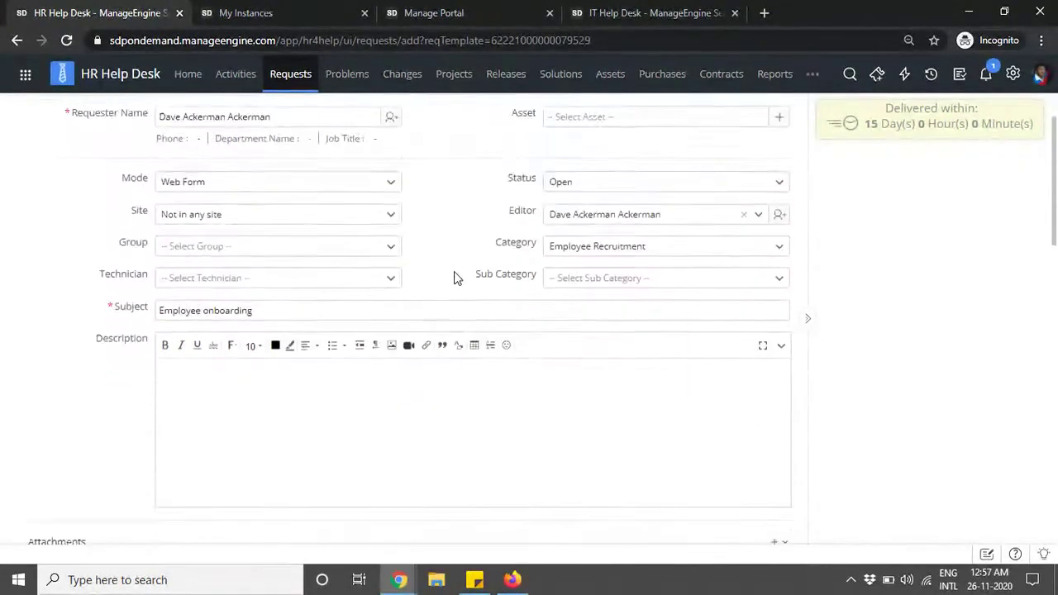
pyautogui.scroll(-1, 454, 278)
pyautogui.scroll(-3, 454, 278)
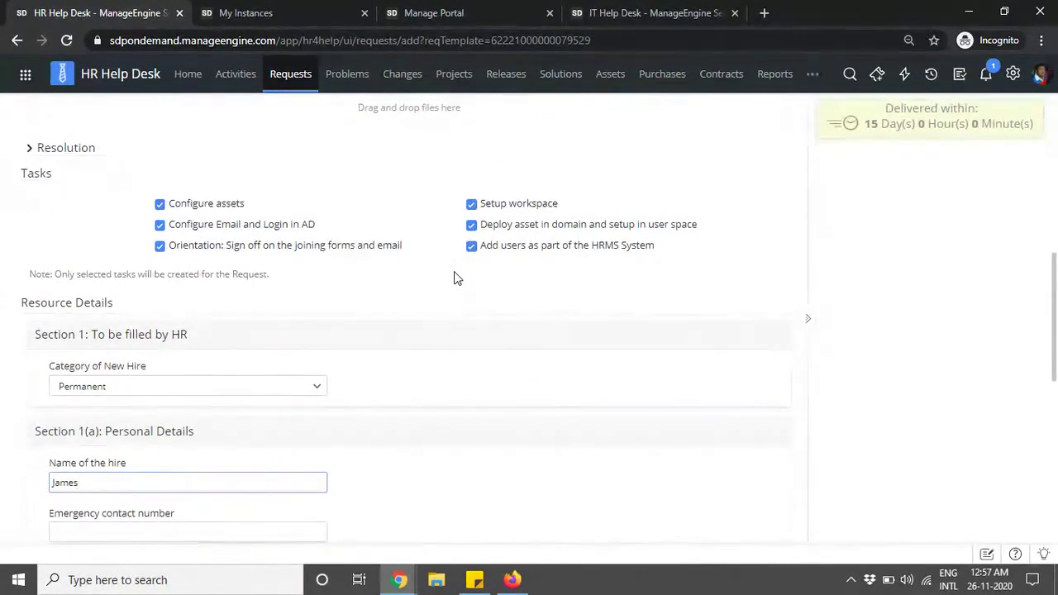
pyautogui.scroll(-1, 438, 288)
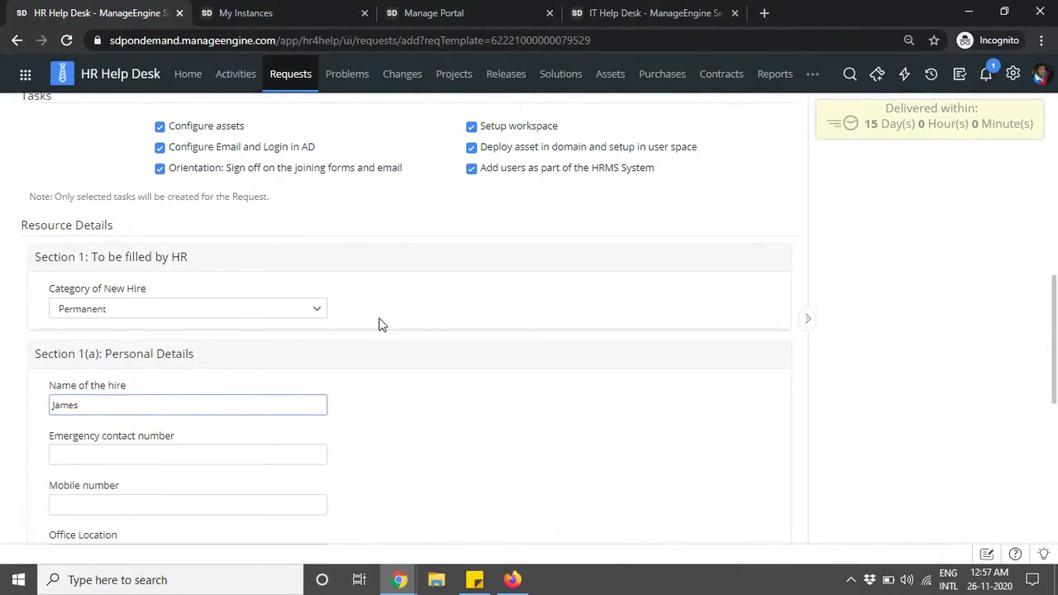
pyautogui.scroll(3, 378, 324)
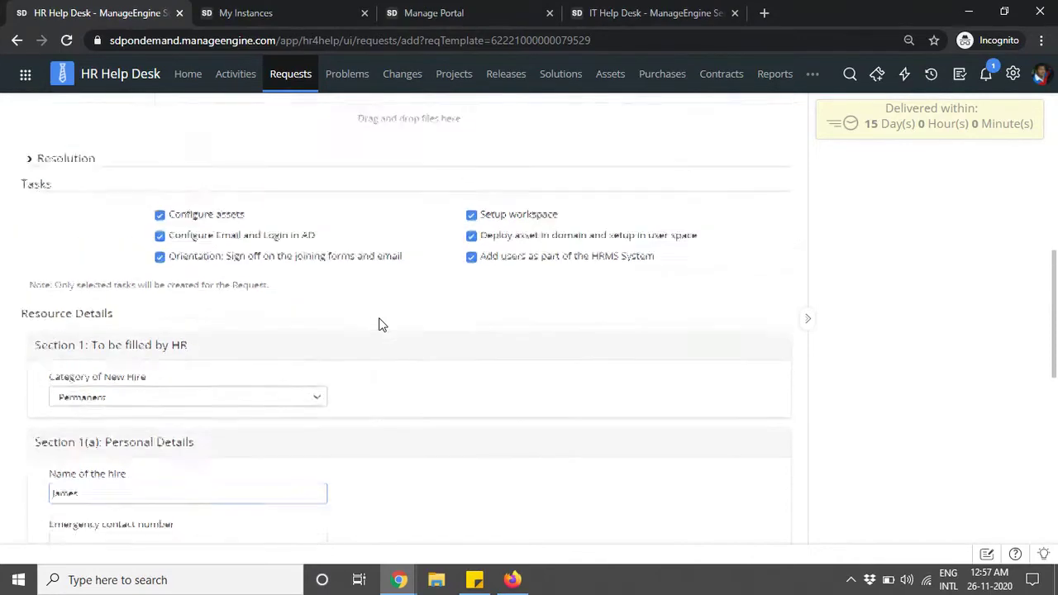
pyautogui.scroll(-2, 364, 331)
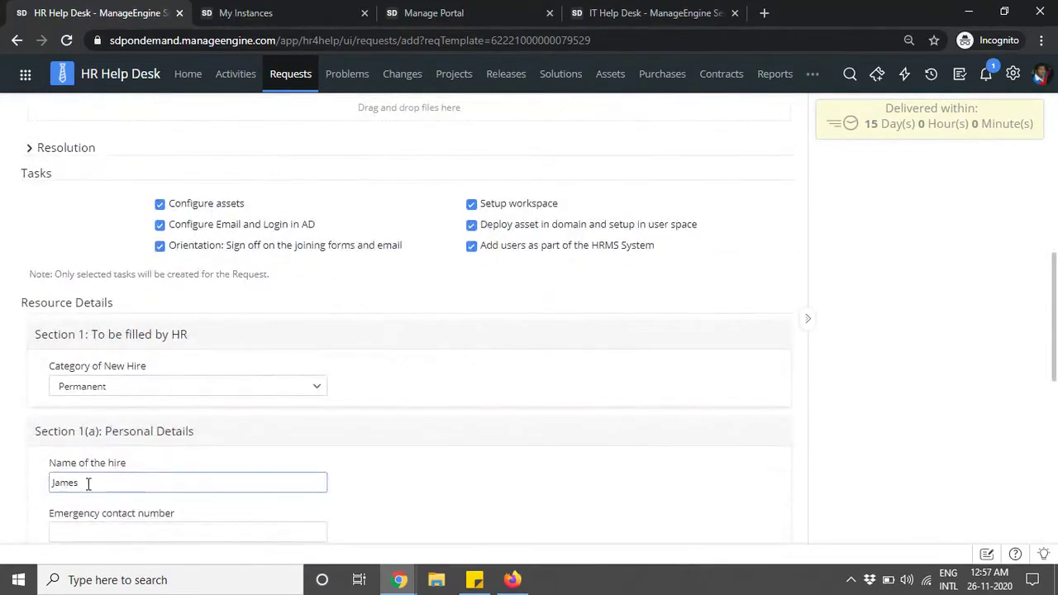
pyautogui.scroll(-5, 220, 479)
pyautogui.scroll(-2, 364, 468)
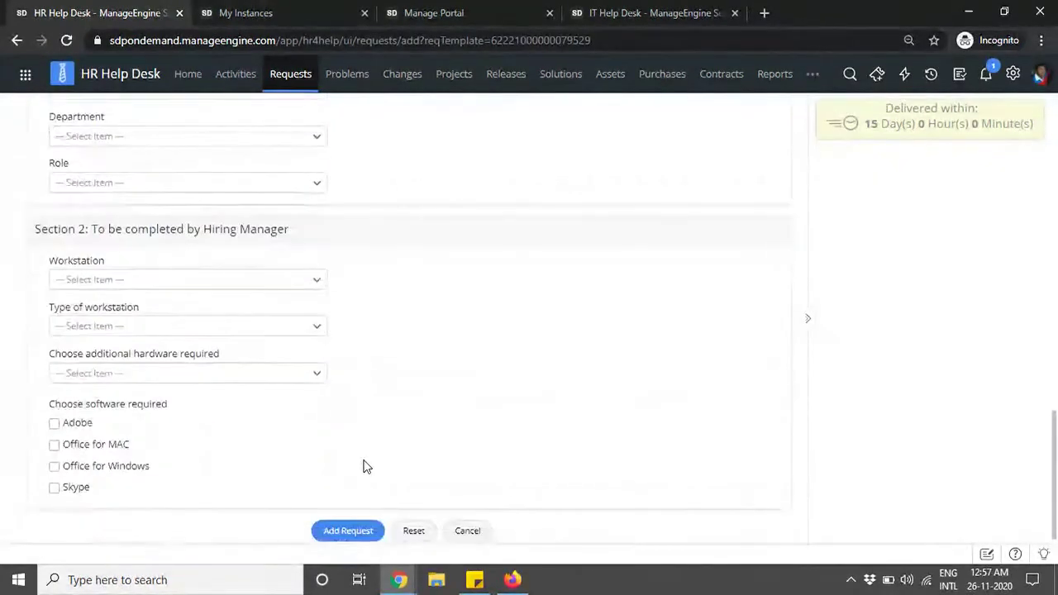
pyautogui.click(356, 524)
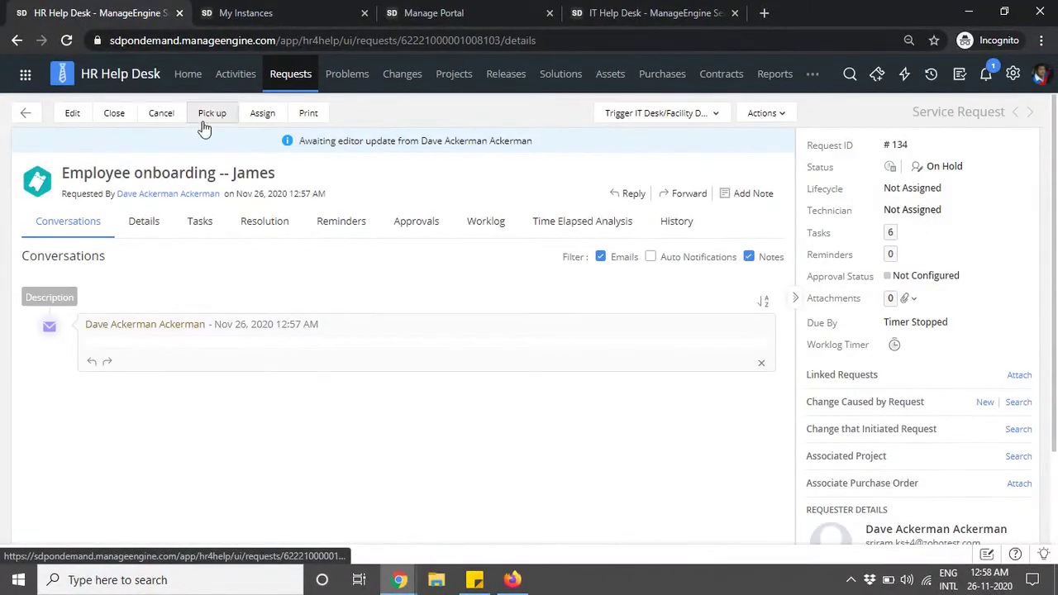
# Return to the HR Help Desk All Requests list, topped by on-hold onboarding request #134.
pyautogui.moveTo(217, 196)
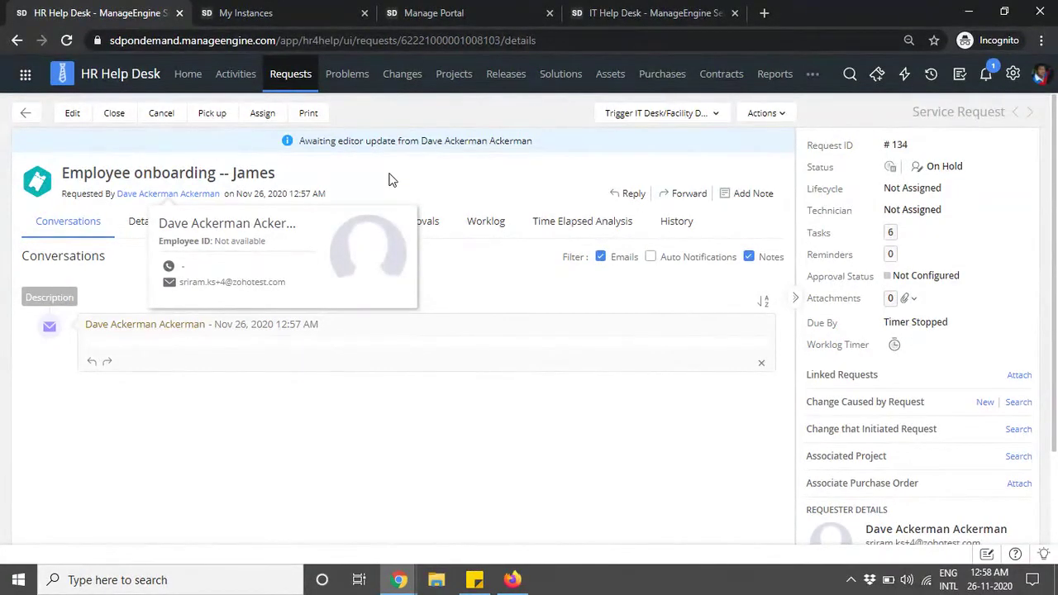
pyautogui.click(297, 76)
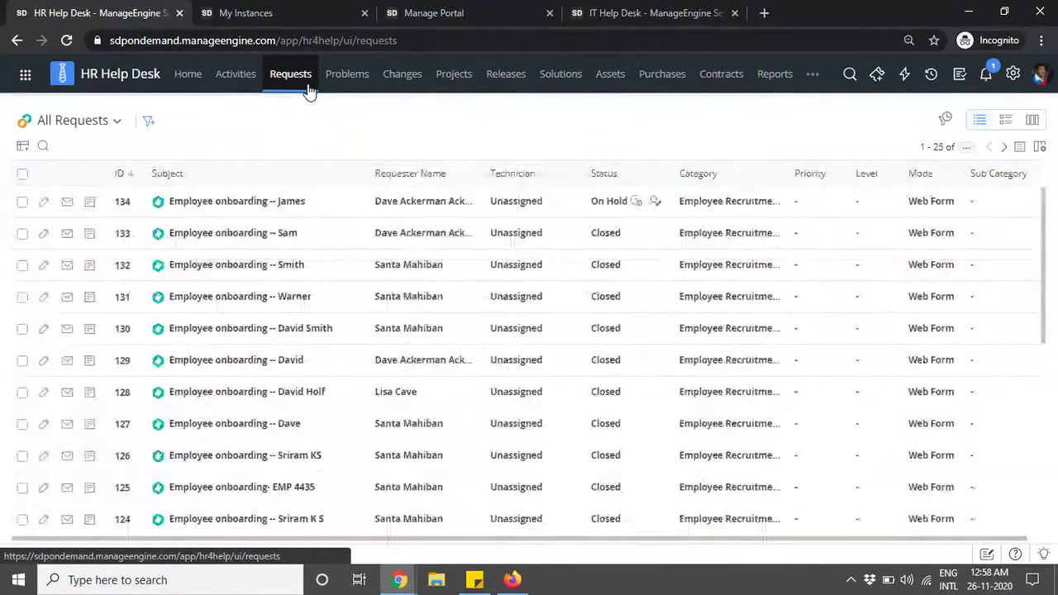
pyautogui.moveTo(281, 207)
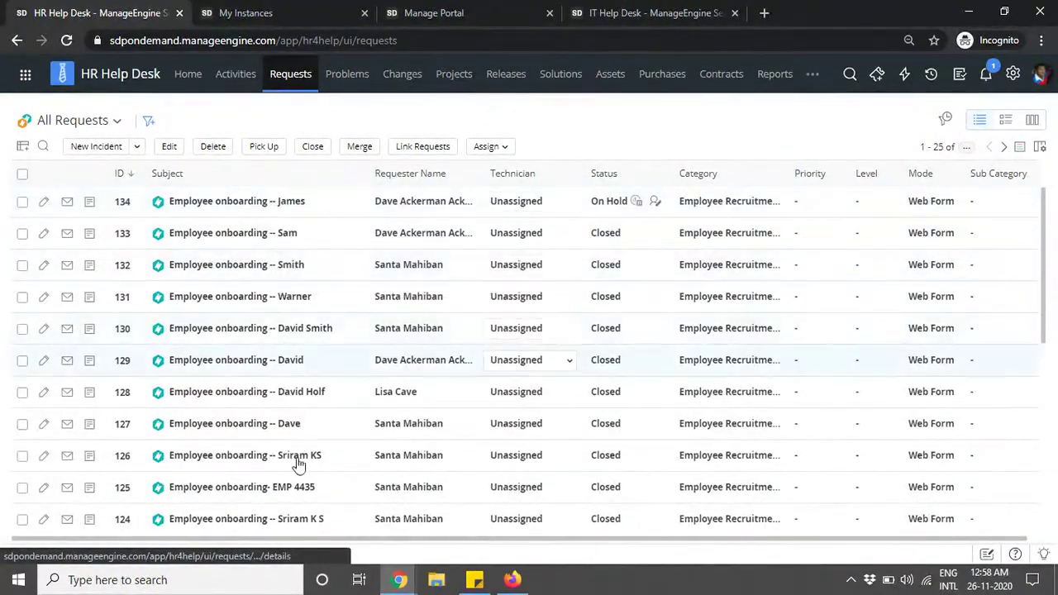
pyautogui.moveTo(335, 428)
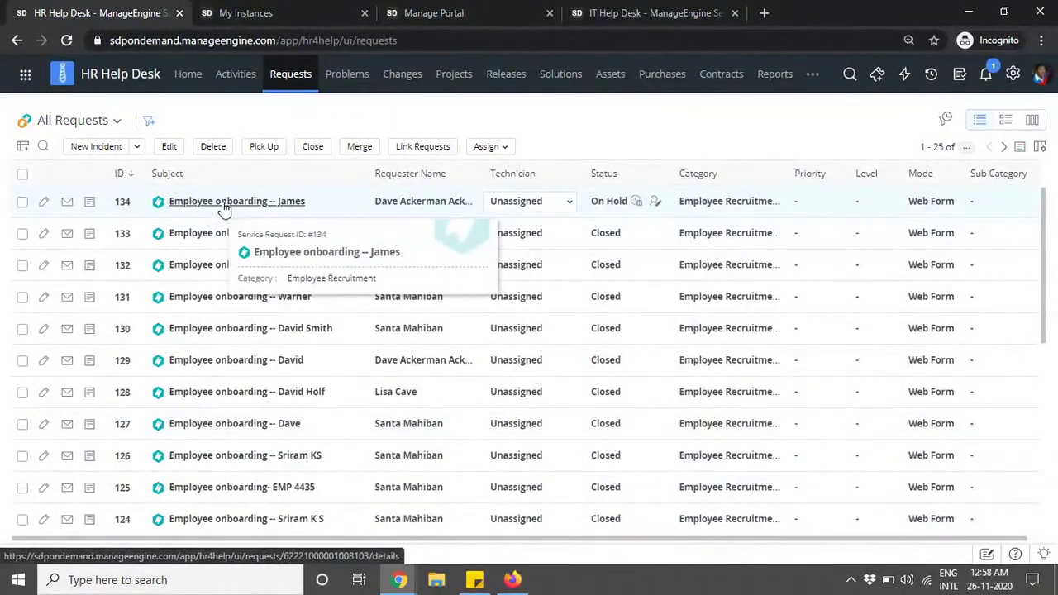
pyautogui.moveTo(227, 235)
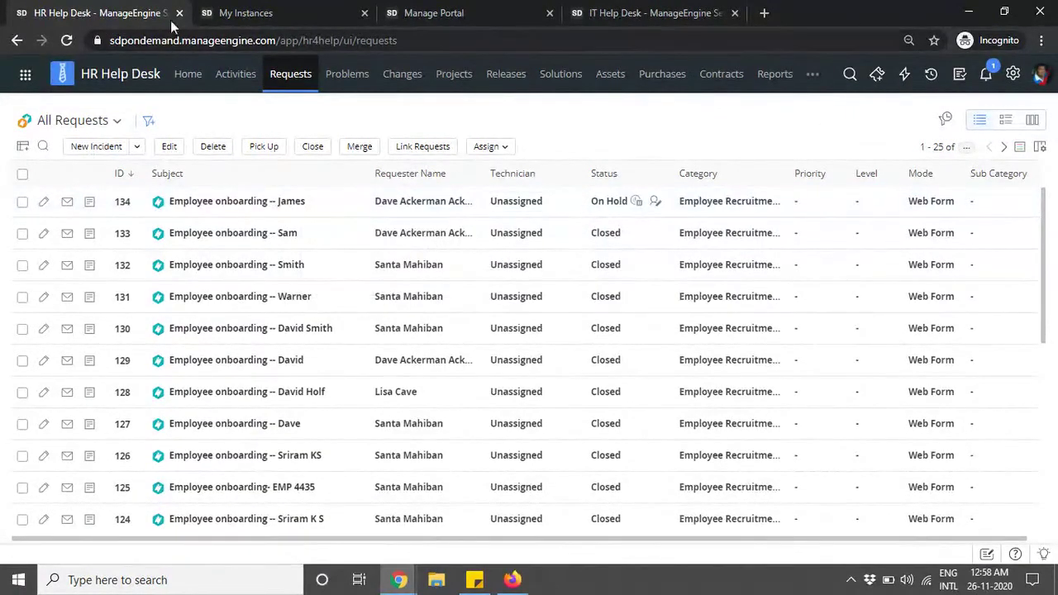
# In the HR Help Desk portal, list Custom Functions for the Request - Business Rule Action module.
pyautogui.click(240, 13)
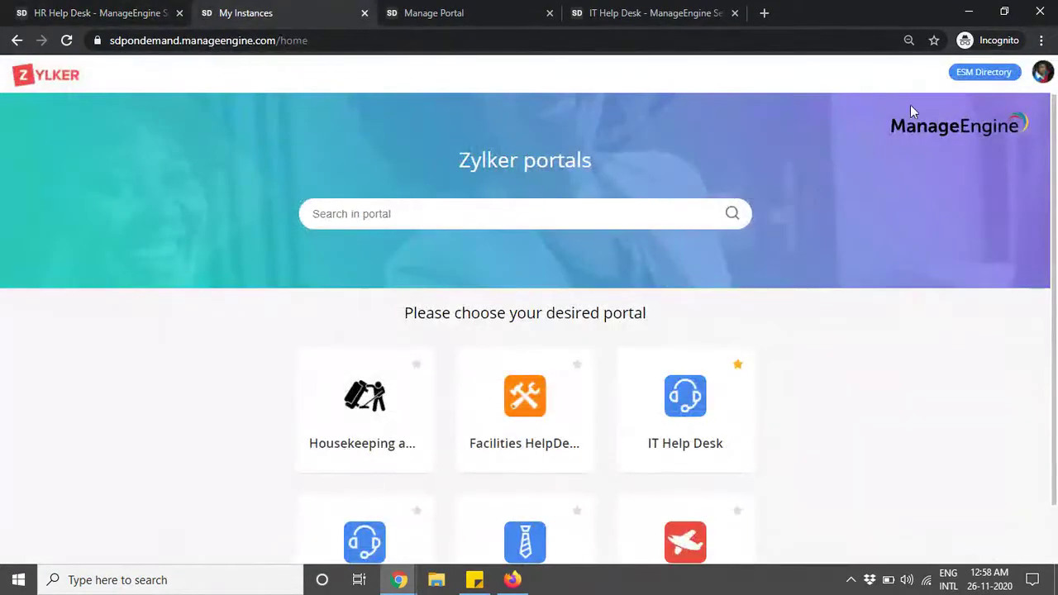
pyautogui.scroll(-1, 485, 453)
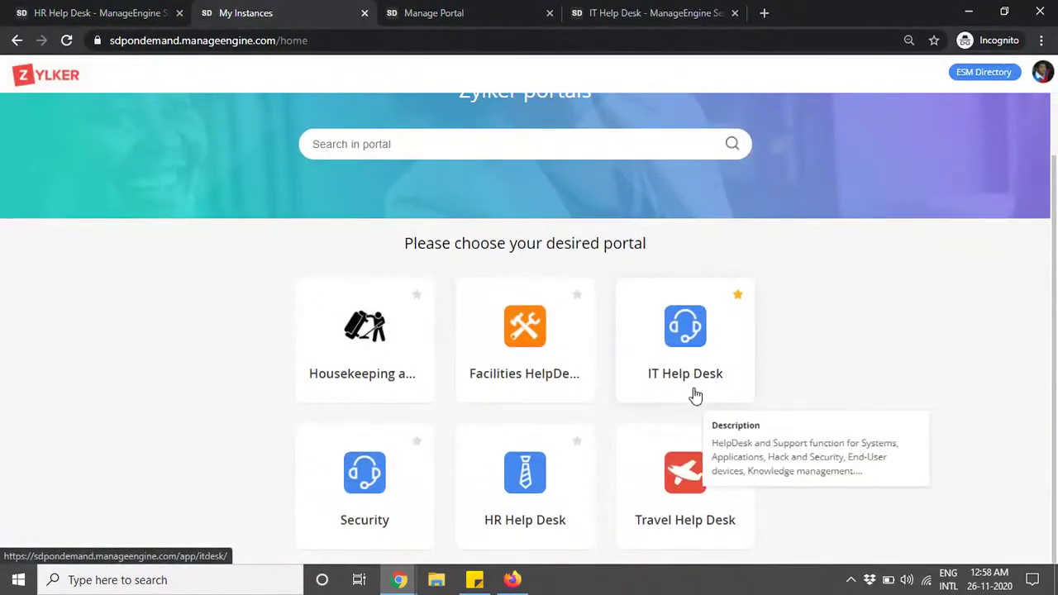
pyautogui.click(522, 484)
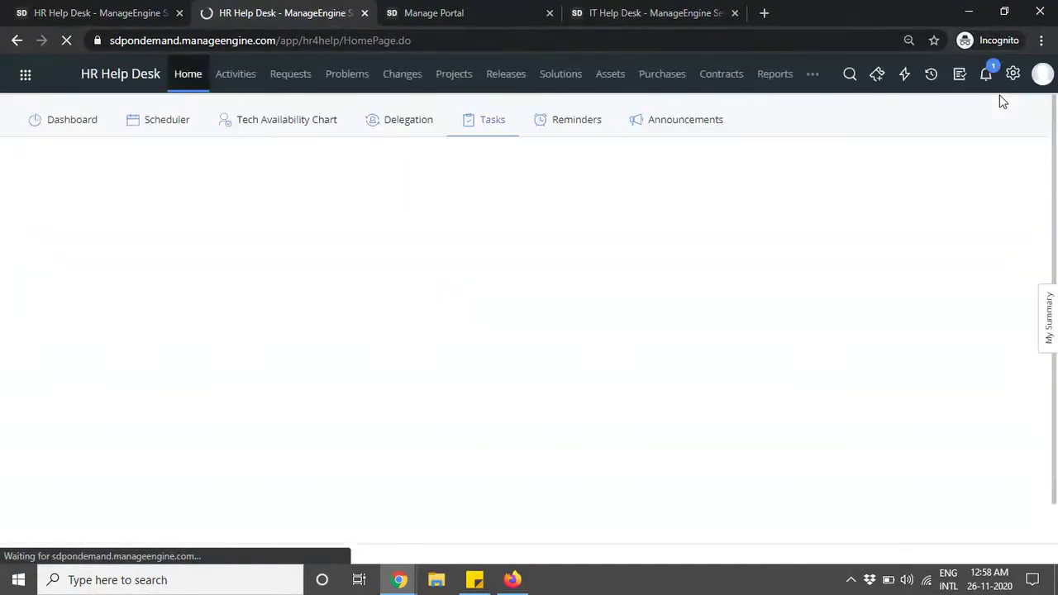
pyautogui.click(1014, 76)
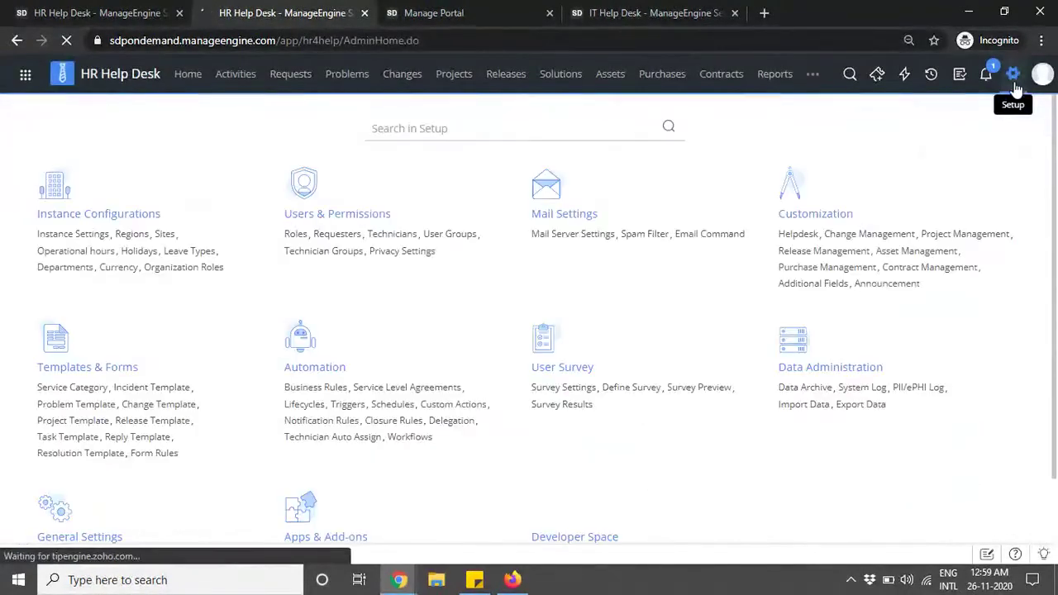
pyautogui.scroll(-1, 686, 289)
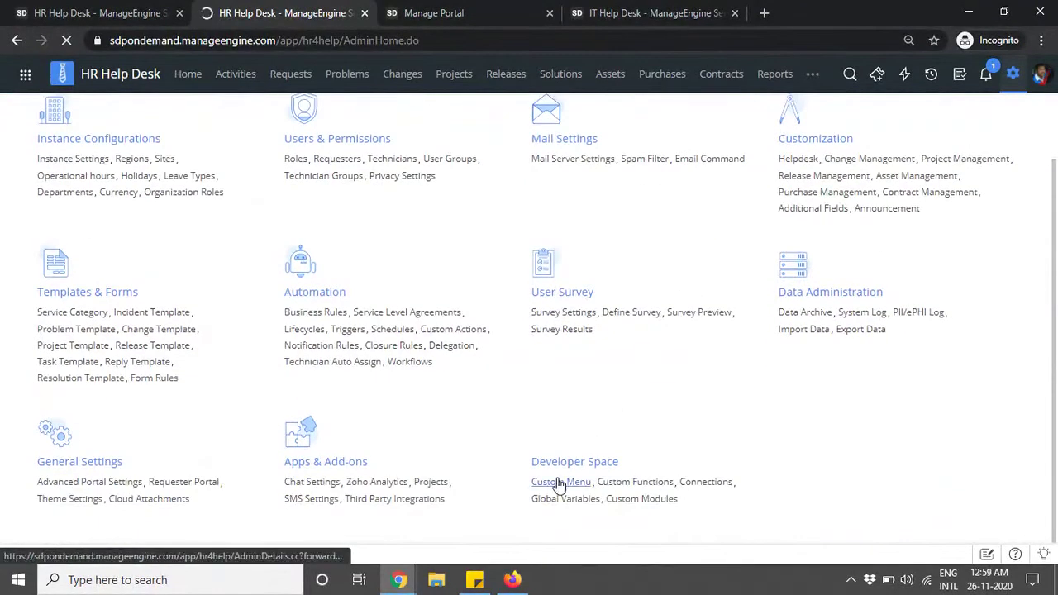
pyautogui.click(640, 487)
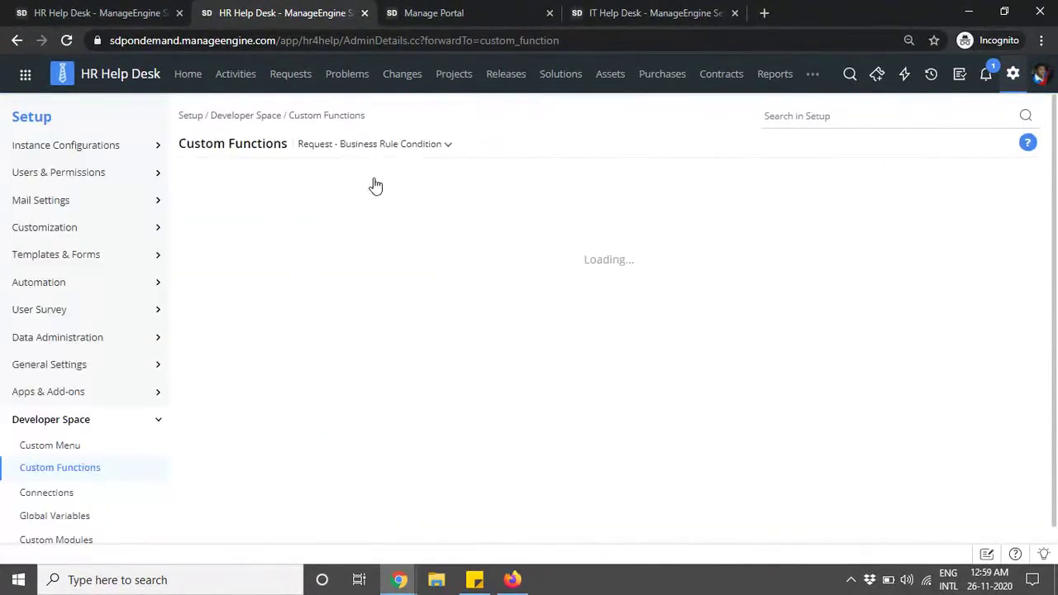
pyautogui.click(397, 144)
pyautogui.click(395, 230)
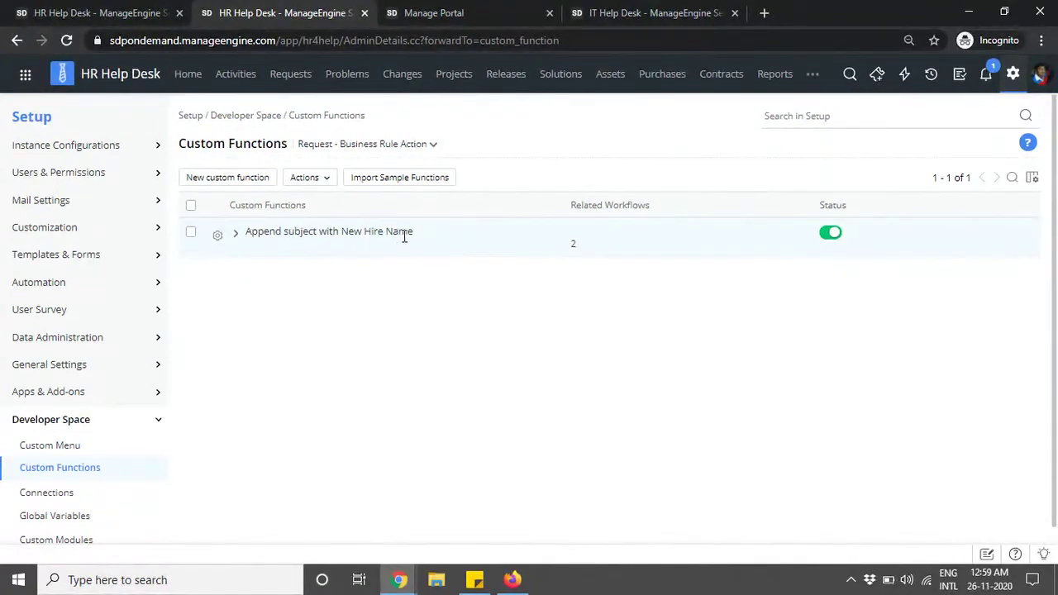
# Open Service Request Business Rules and expand the Employee onboarding -- Append New Hire rule.
pyautogui.click(118, 290)
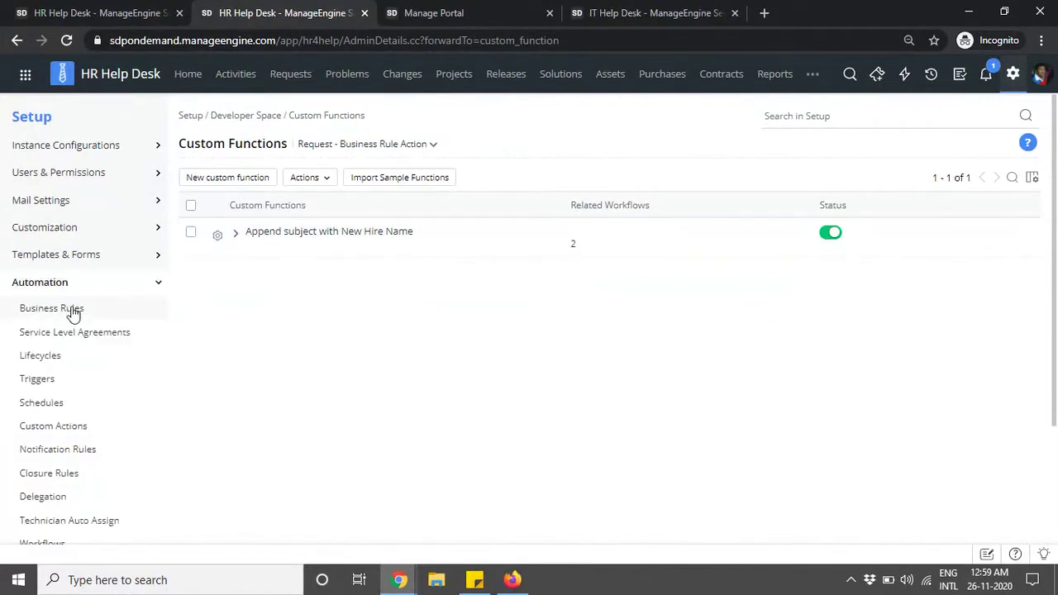
pyautogui.click(71, 308)
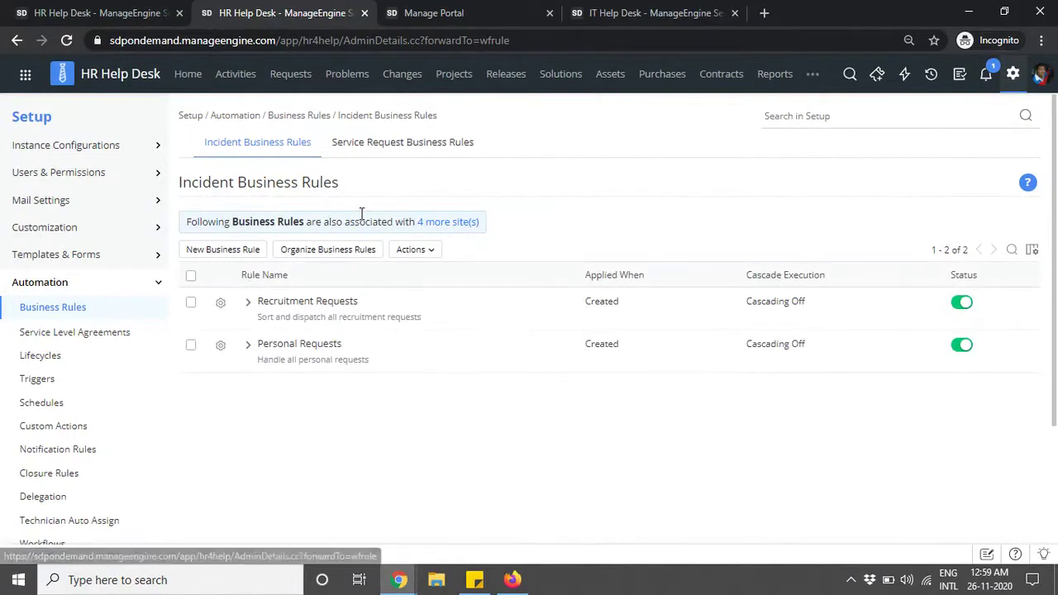
pyautogui.click(391, 150)
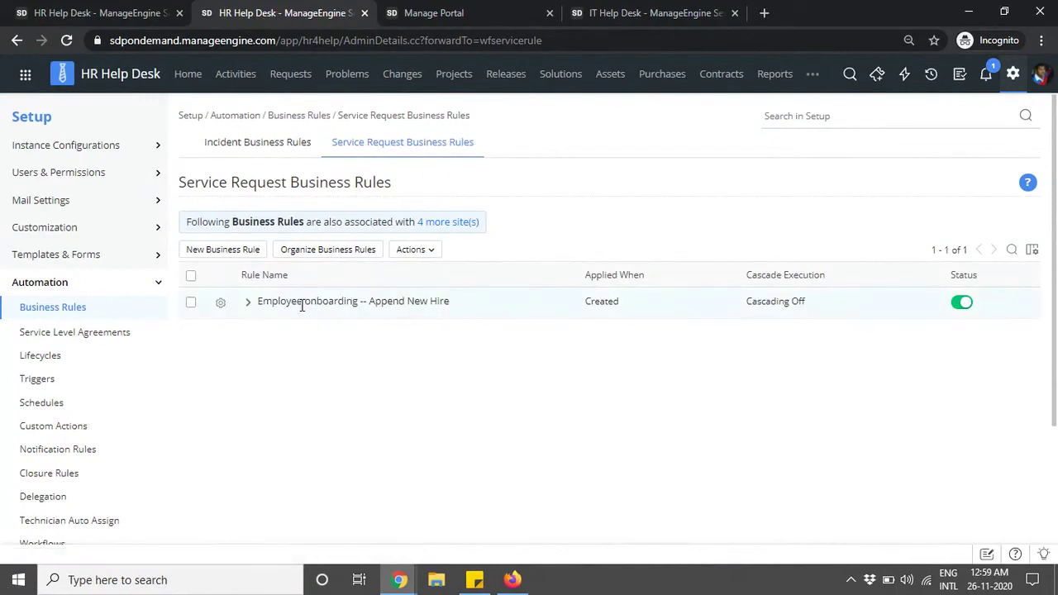
pyautogui.click(385, 301)
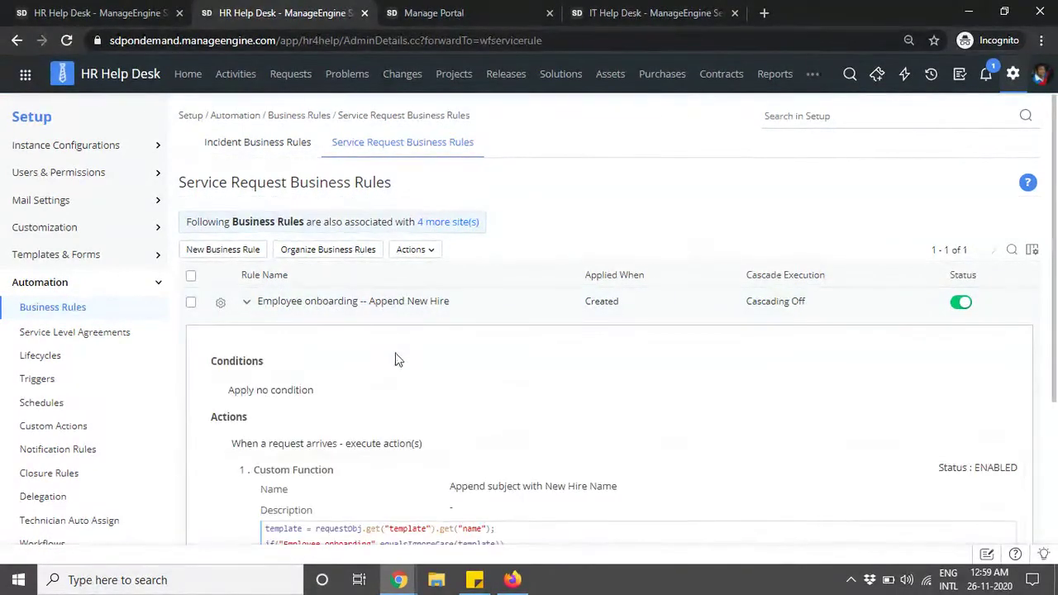
pyautogui.scroll(-1, 310, 351)
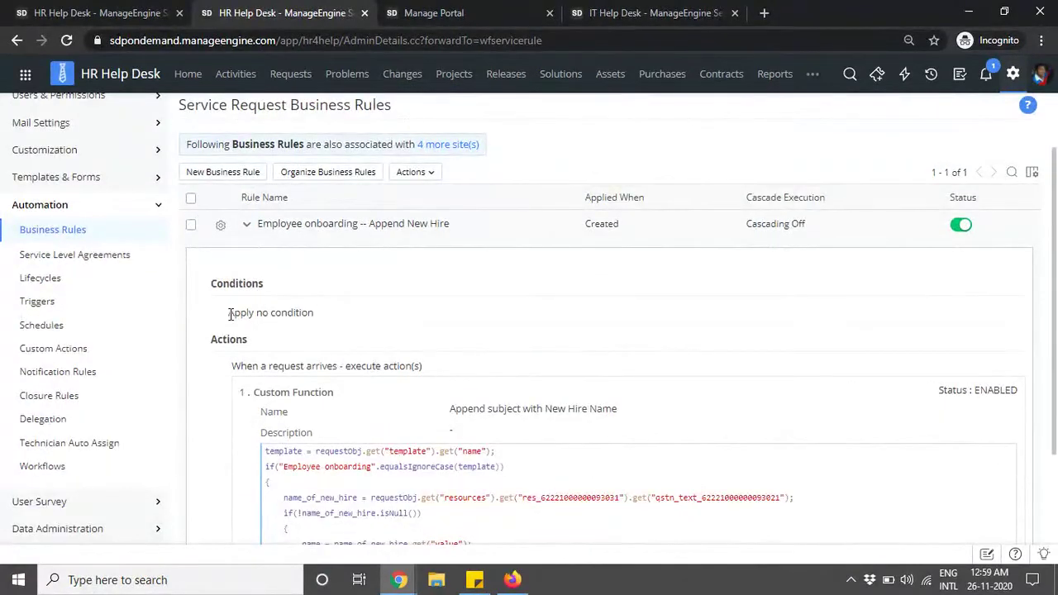
pyautogui.scroll(-2, 429, 336)
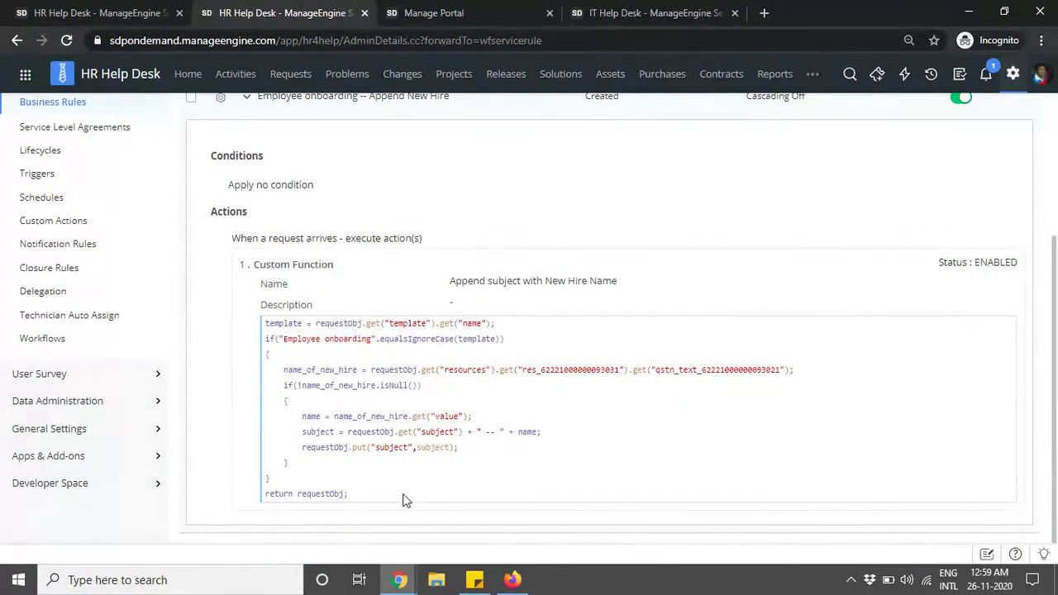
# Read through the rule's custom function code, then return to the HR requests list.
pyautogui.moveTo(402, 499); pyautogui.dragTo(276, 326)
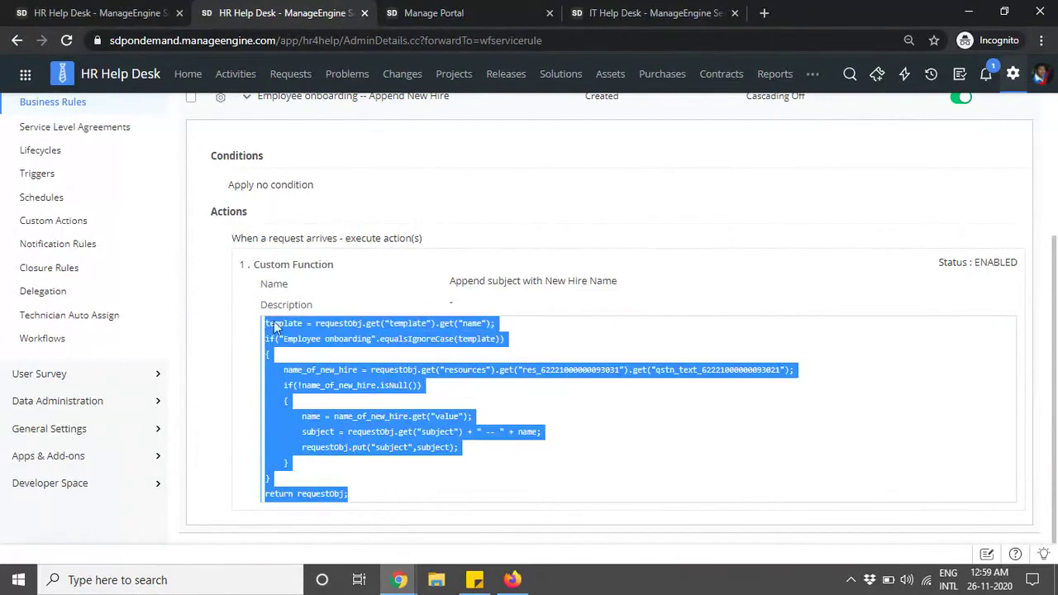
pyautogui.click(593, 483)
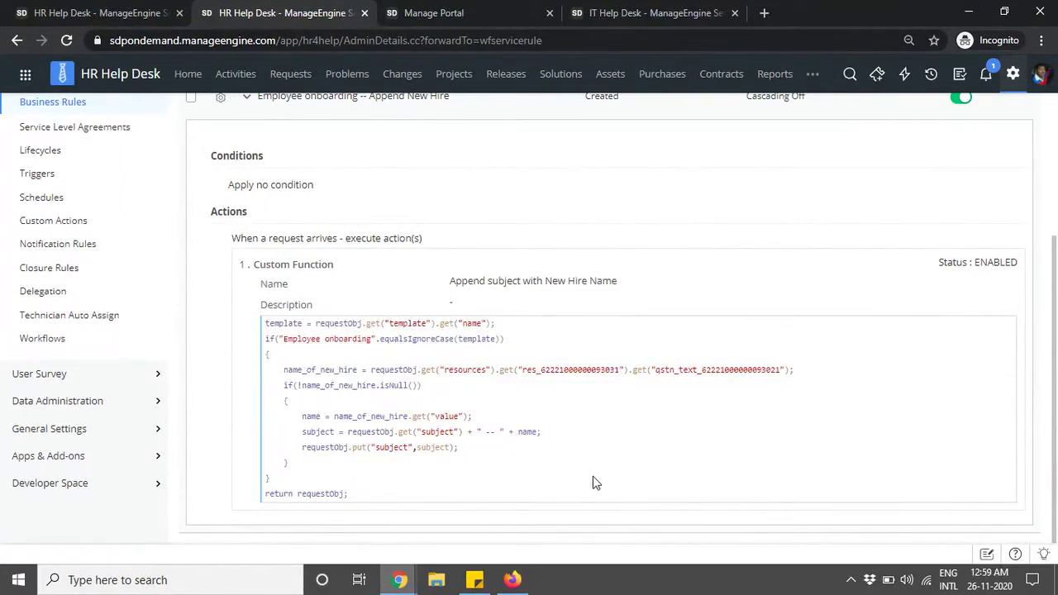
pyautogui.scroll(3, 592, 480)
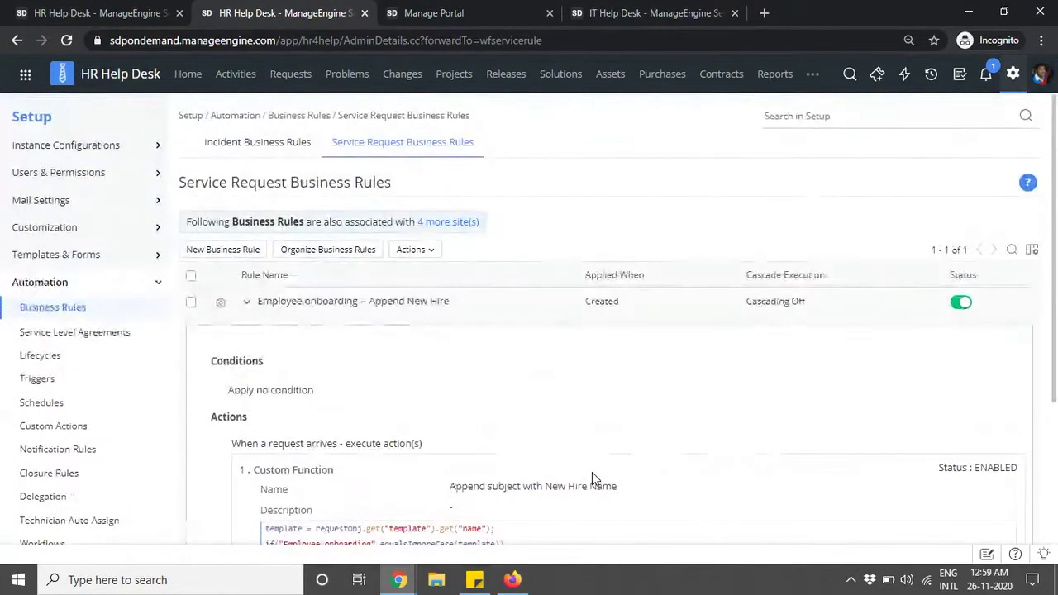
pyautogui.click(472, 308)
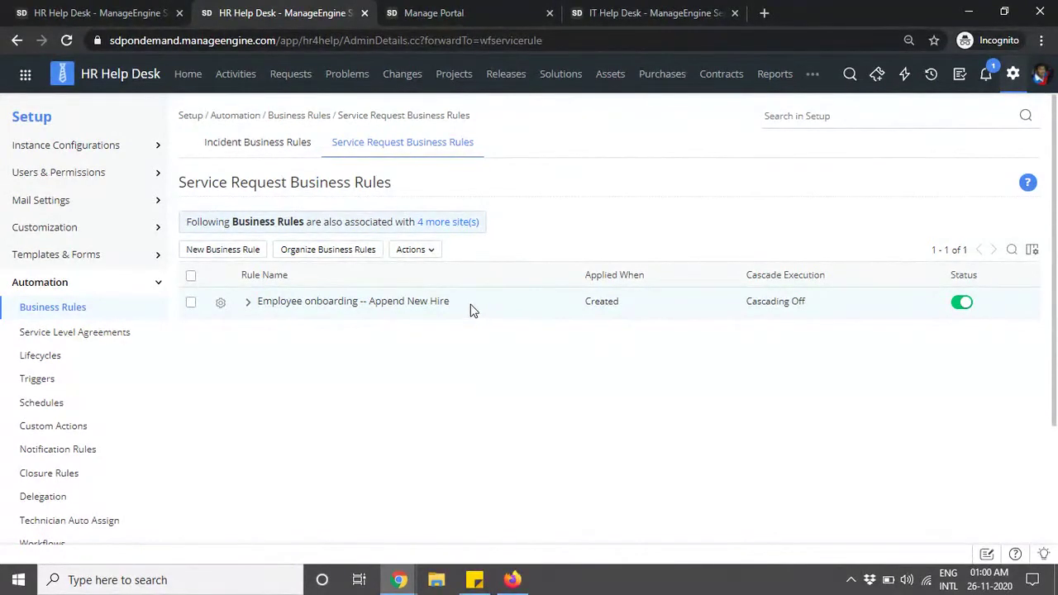
pyautogui.click(332, 302)
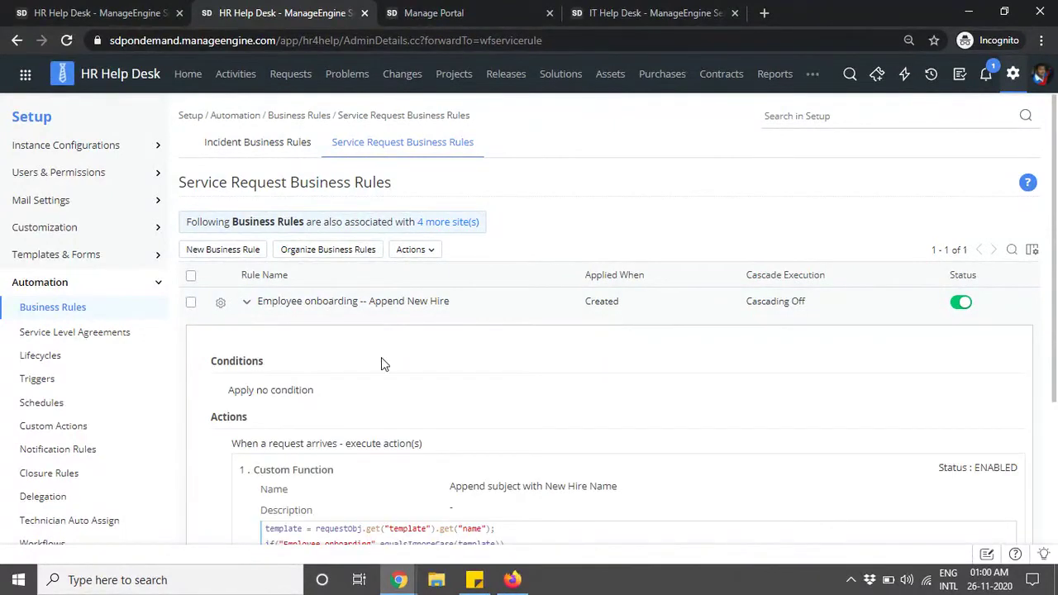
pyautogui.scroll(-1, 381, 357)
pyautogui.scroll(-1, 505, 498)
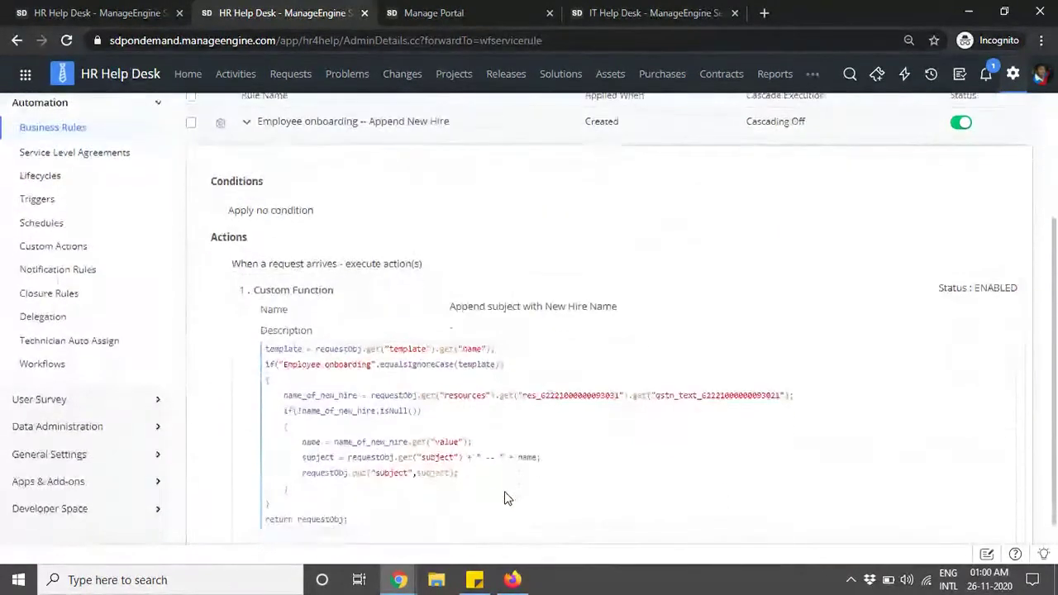
pyautogui.scroll(2, 479, 471)
pyautogui.click(444, 309)
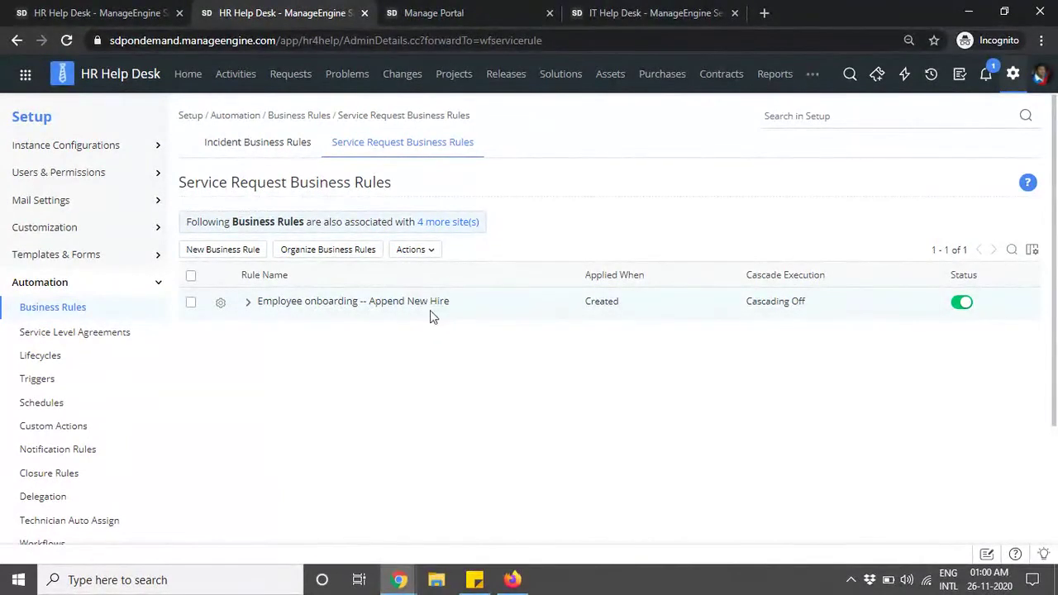
pyautogui.click(369, 301)
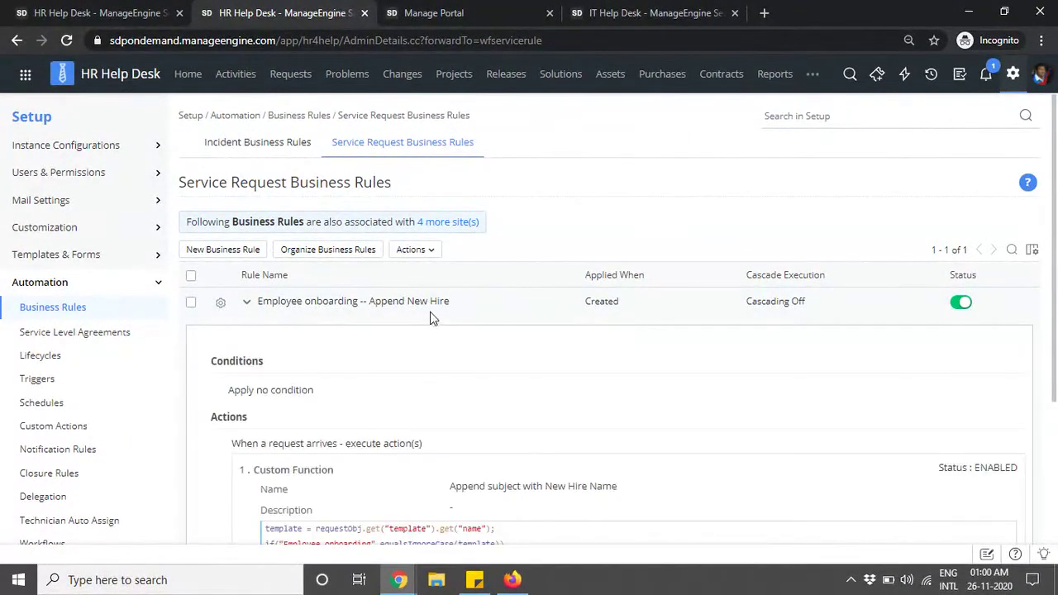
pyautogui.scroll(-2, 408, 434)
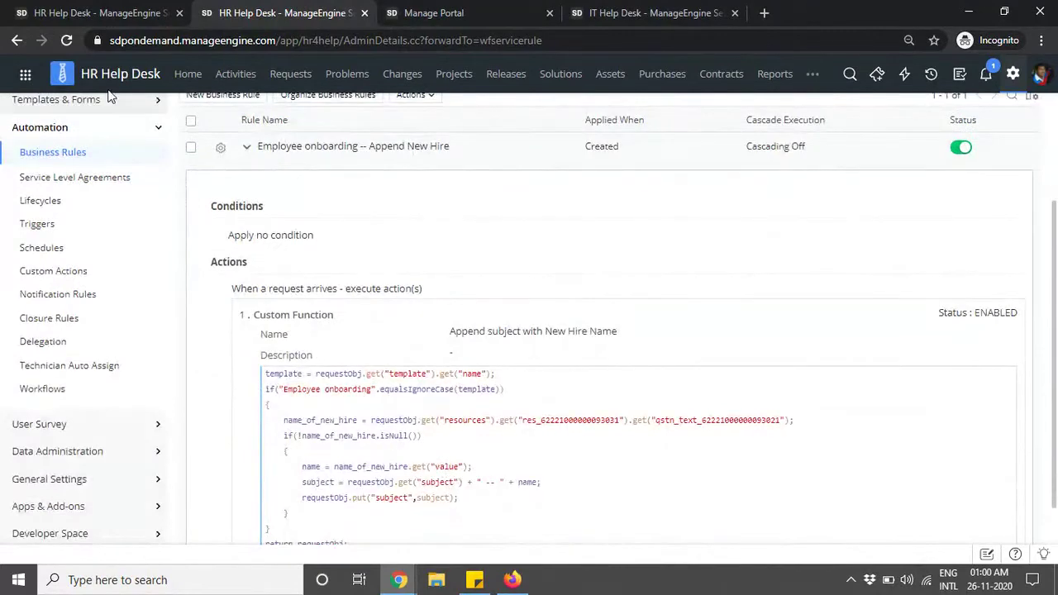
pyautogui.click(120, 12)
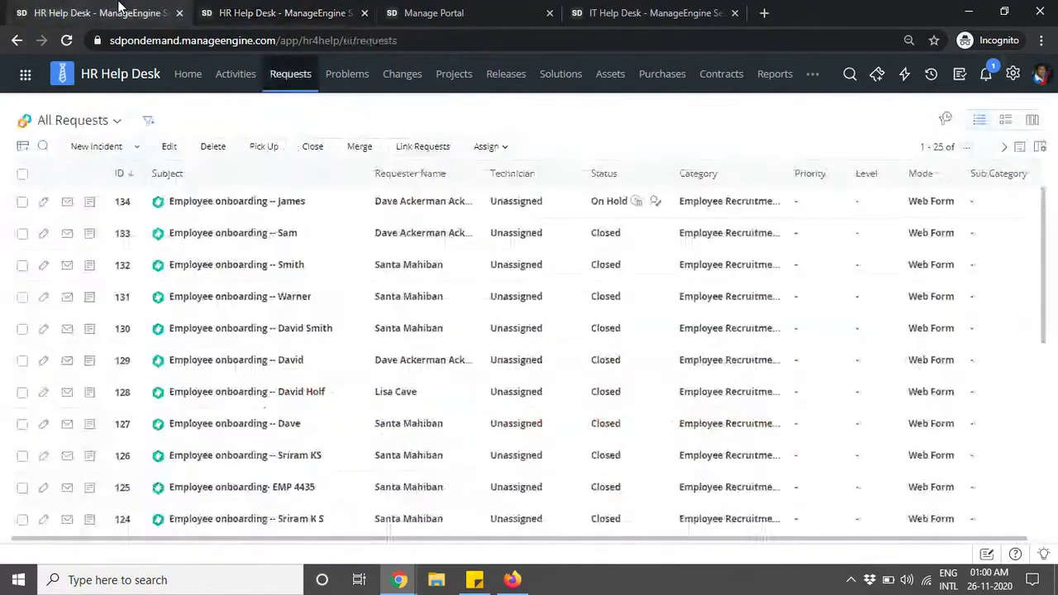
# Open on-hold onboarding request #134 and review its task list.
pyautogui.click(282, 207)
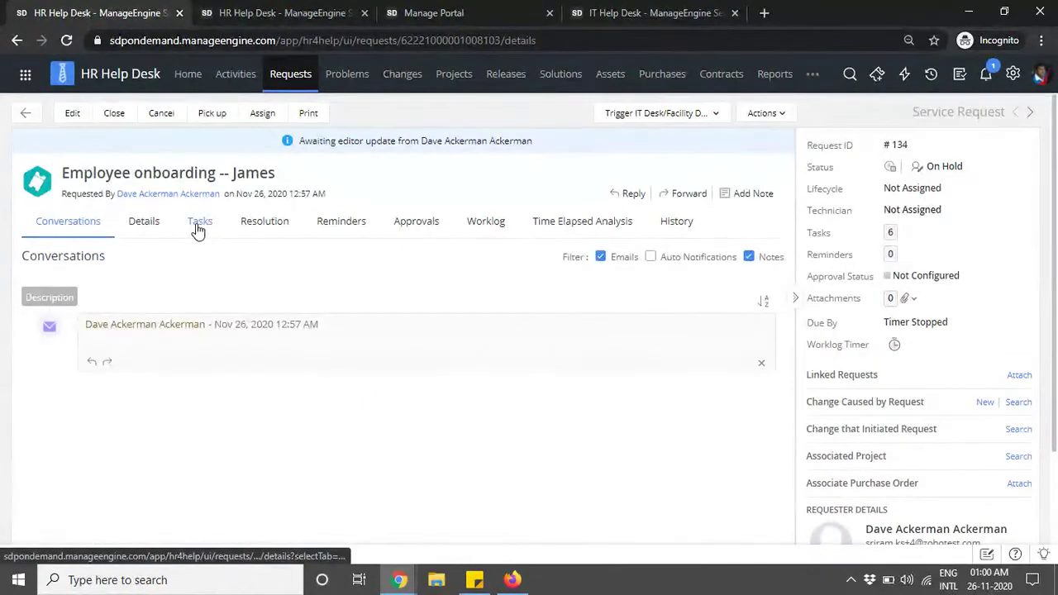
pyautogui.click(198, 230)
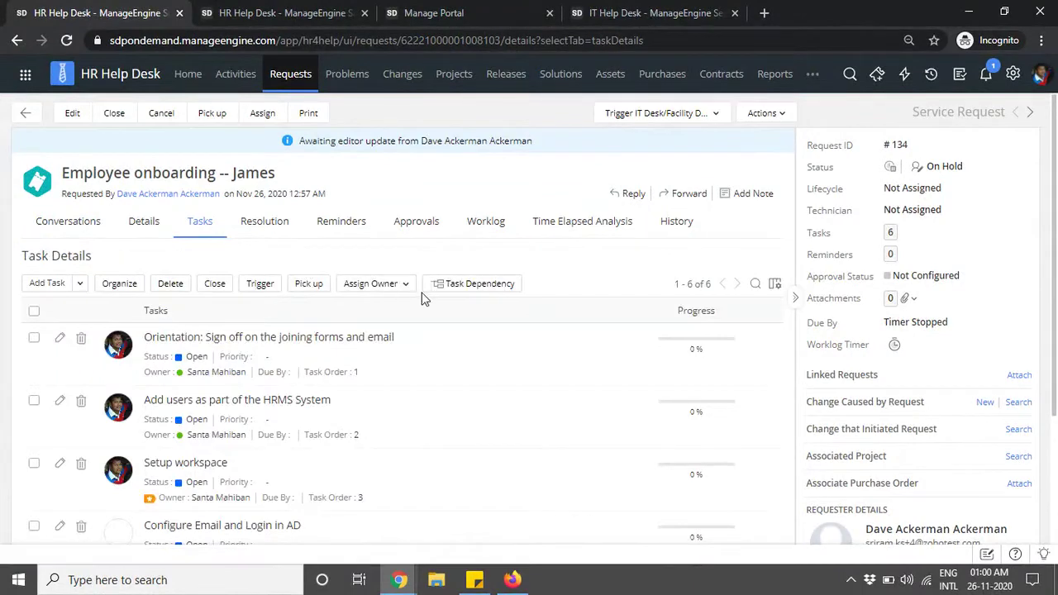
pyautogui.scroll(-2, 421, 297)
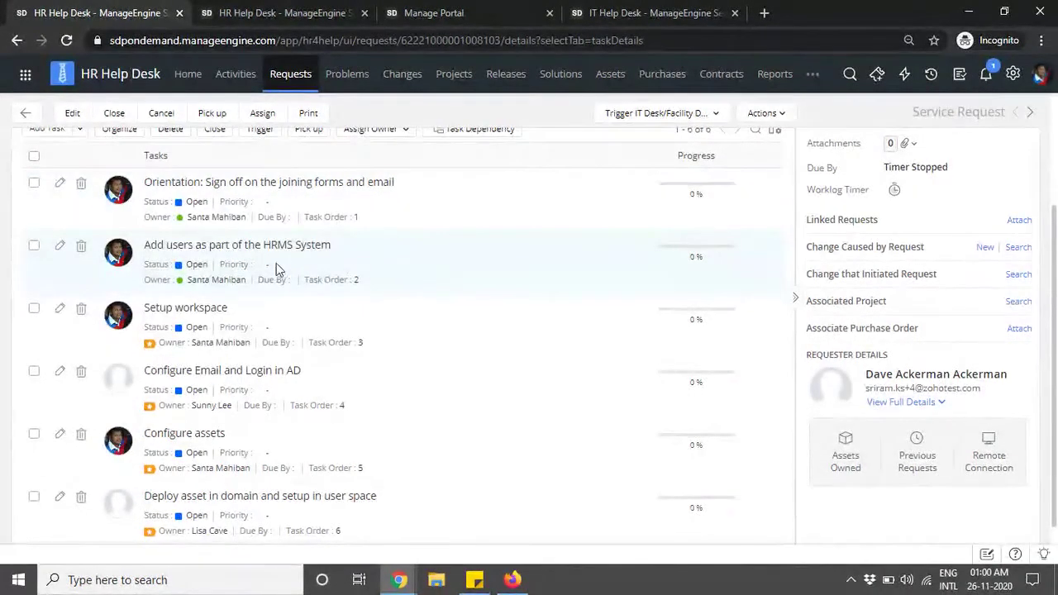
pyautogui.moveTo(277, 259)
pyautogui.scroll(2, 496, 260)
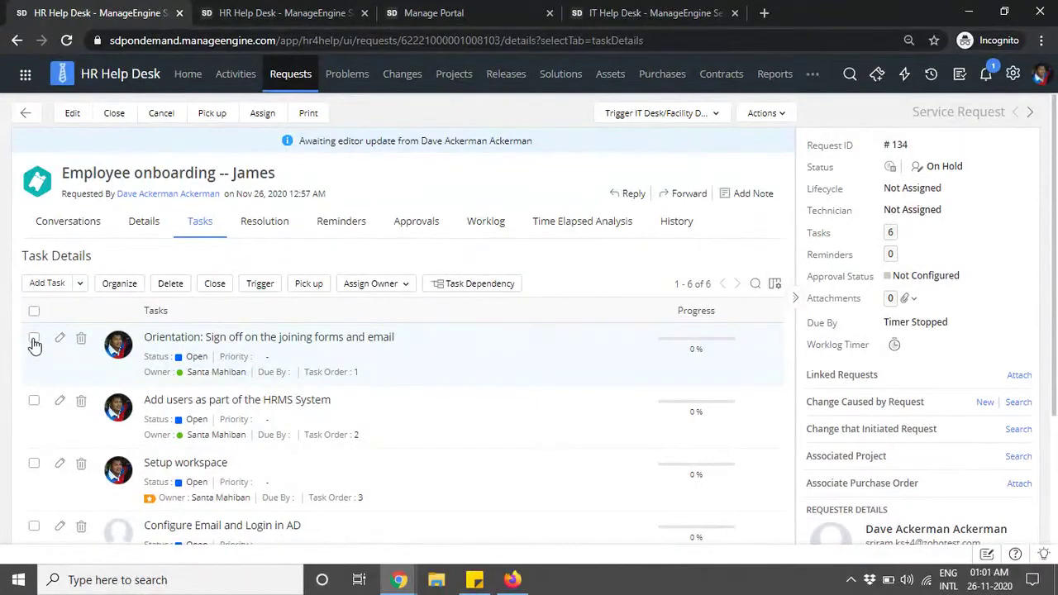
# Close the Orientation and Add users as part of the HRMS System tasks, leaving four open.
pyautogui.click(33, 402)
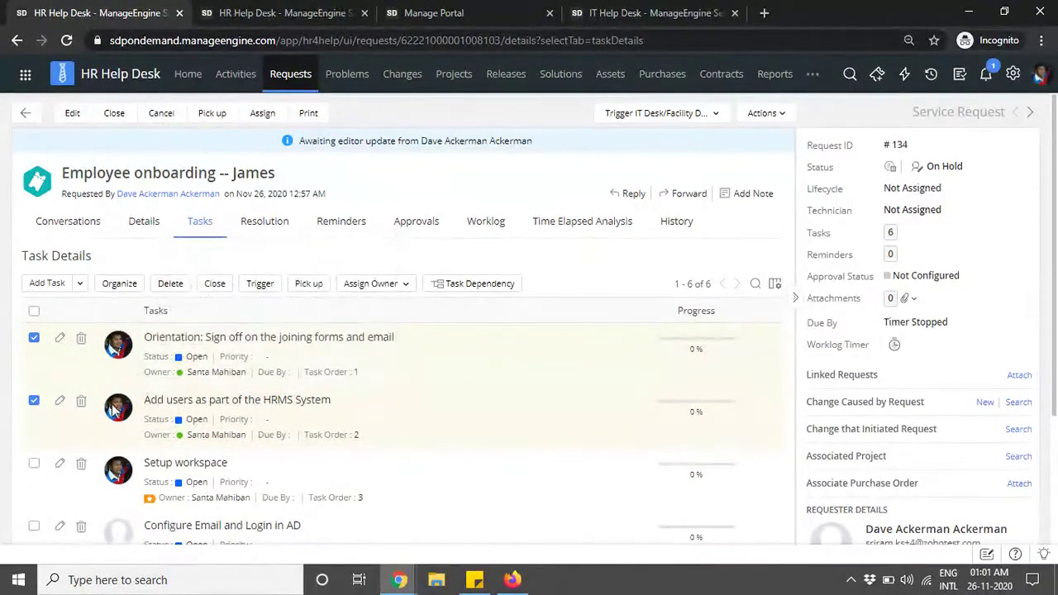
pyautogui.click(215, 284)
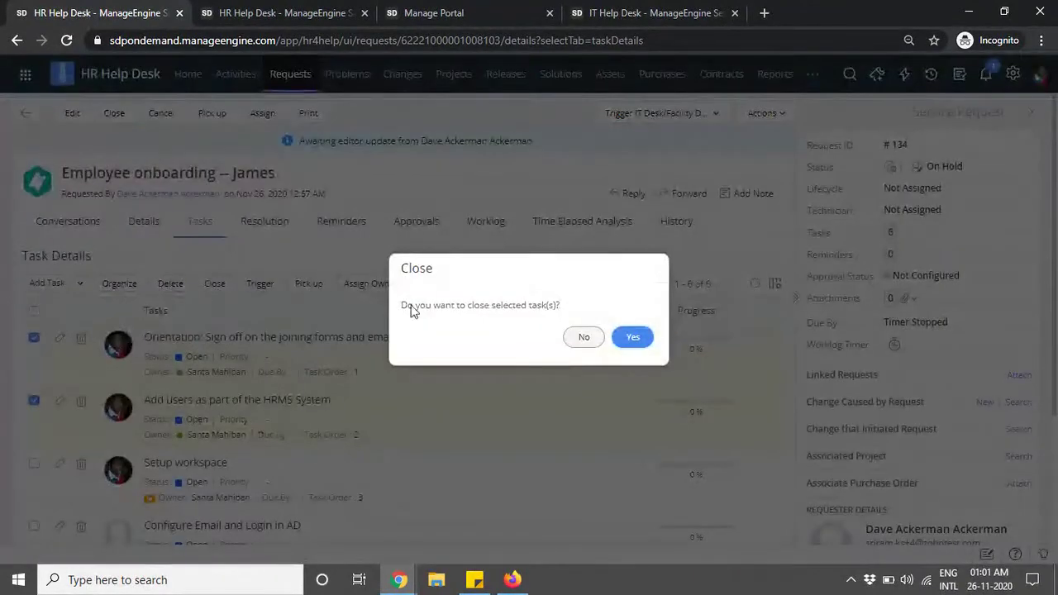
pyautogui.click(626, 334)
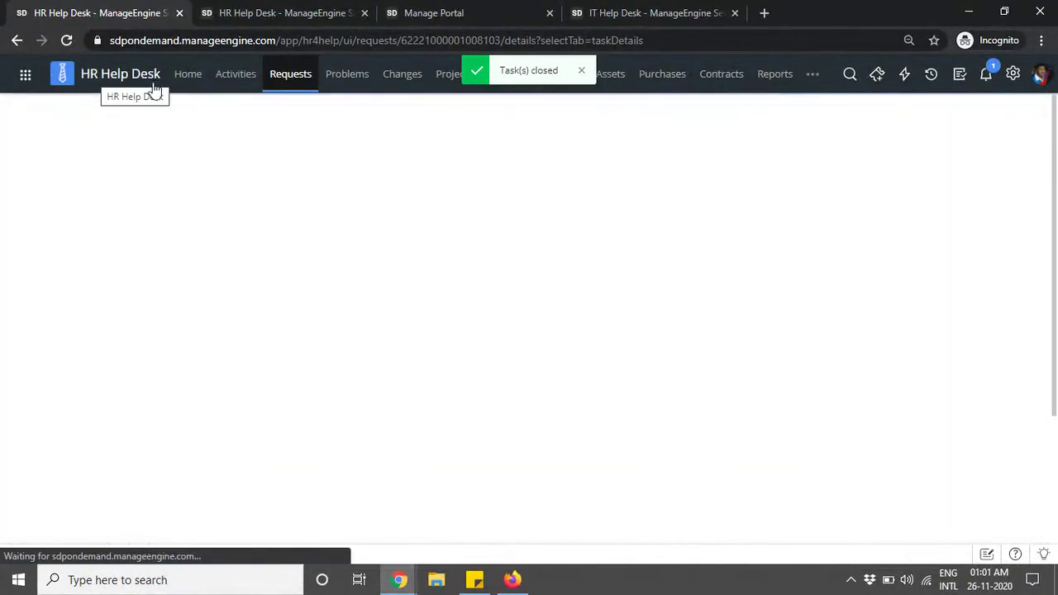
pyautogui.scroll(-1, 367, 359)
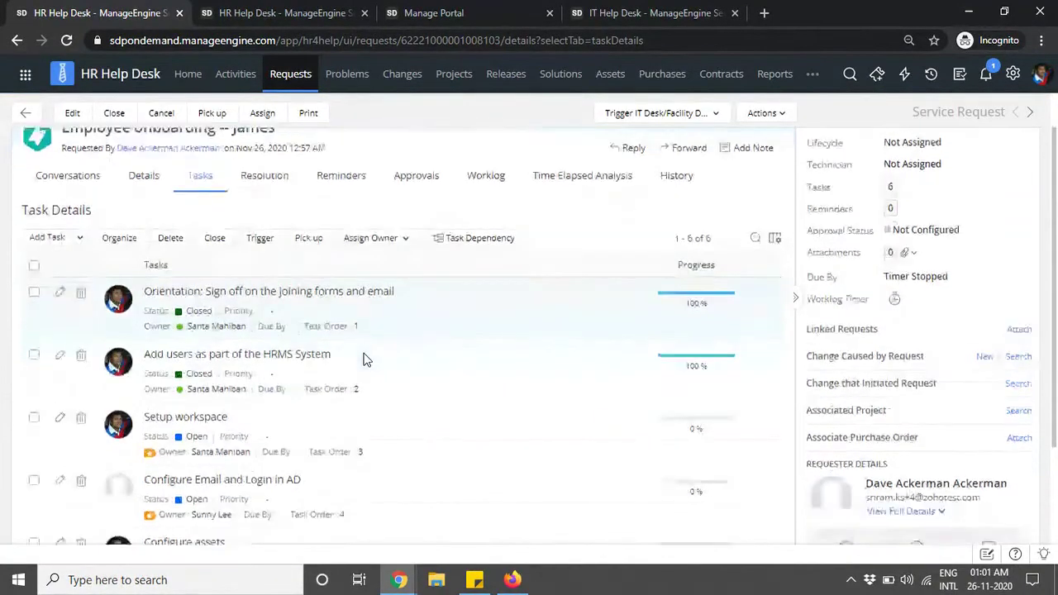
pyautogui.scroll(-3, 366, 359)
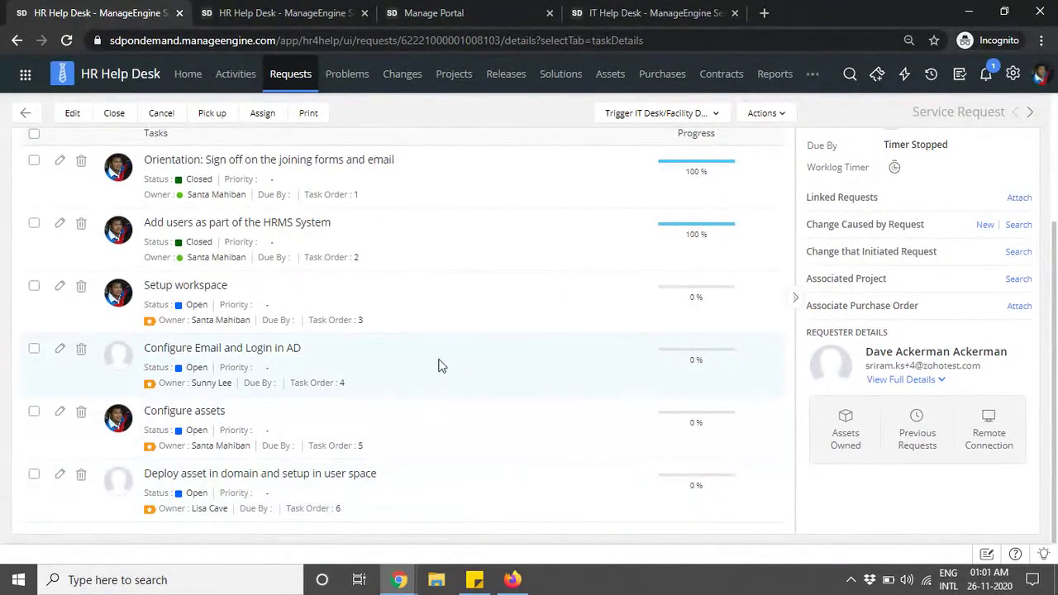
pyautogui.scroll(3, 476, 523)
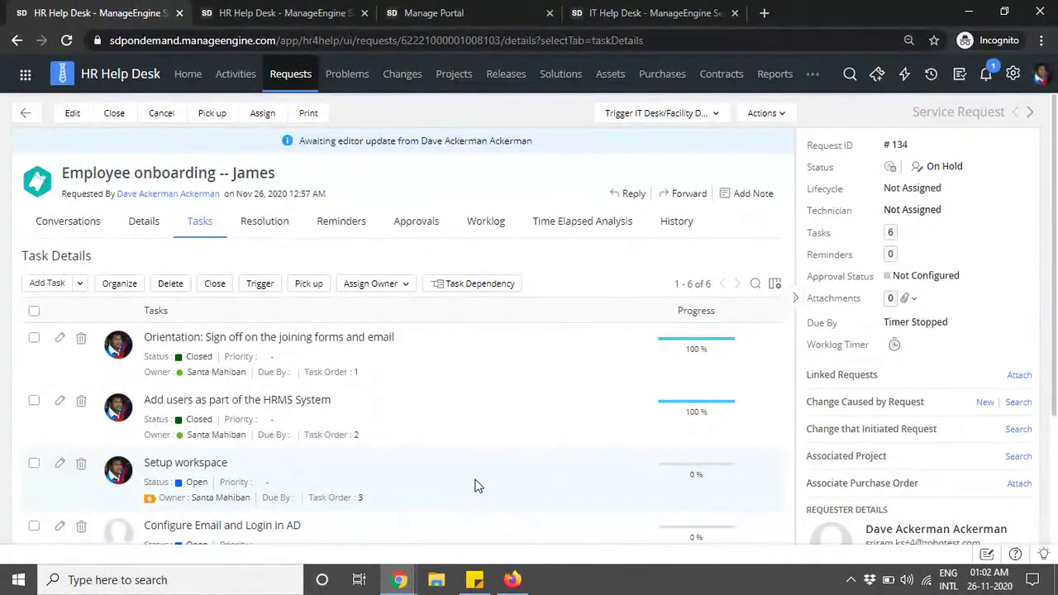
# Run Trigger IT Desk/Facility Desk on the HR onboarding request to create IT desk tasks.
pyautogui.click(711, 115)
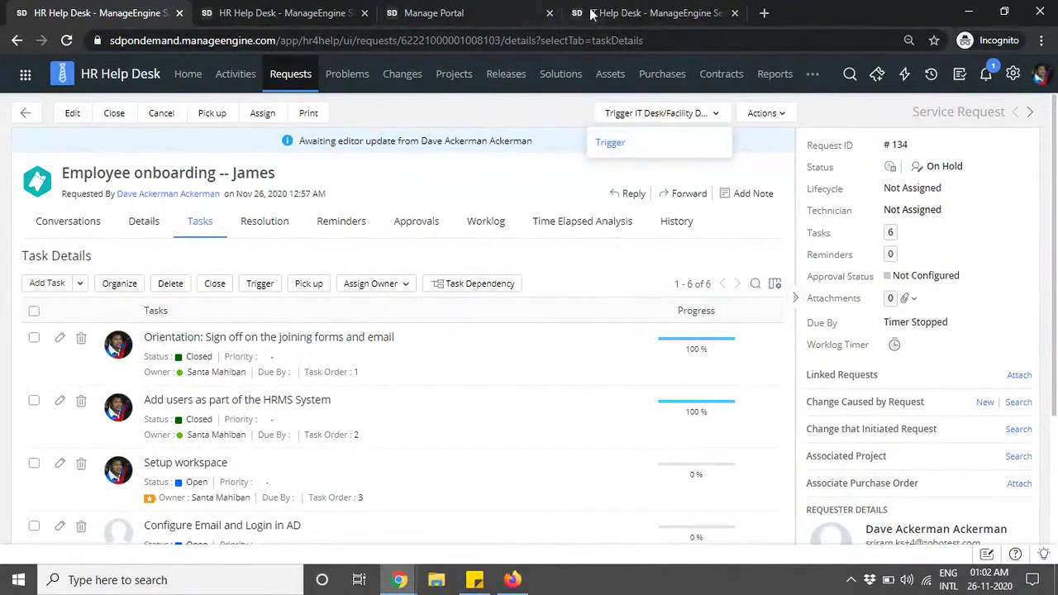
pyautogui.click(618, 17)
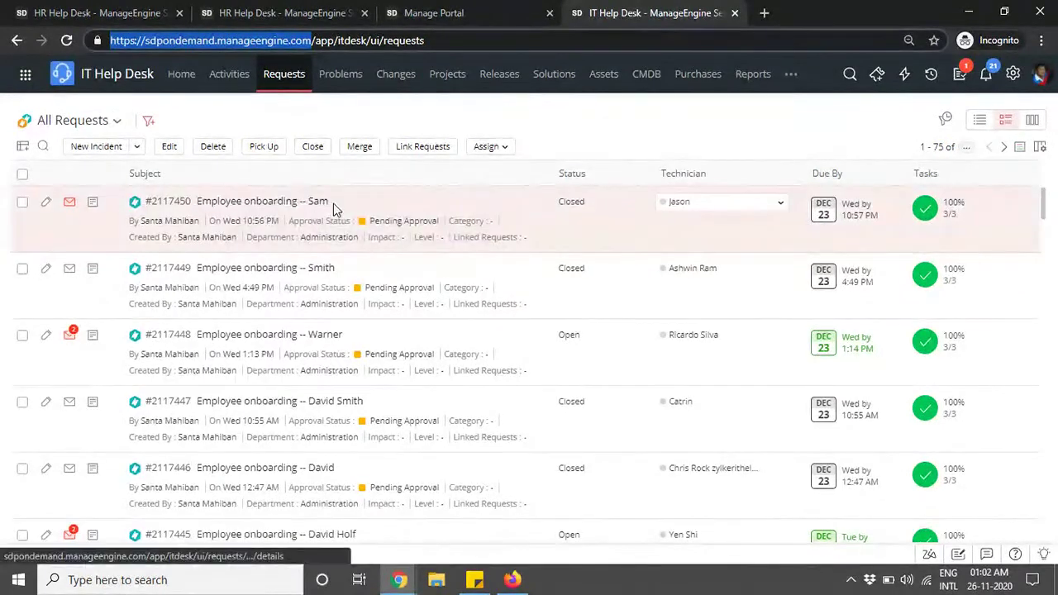
pyautogui.click(280, 11)
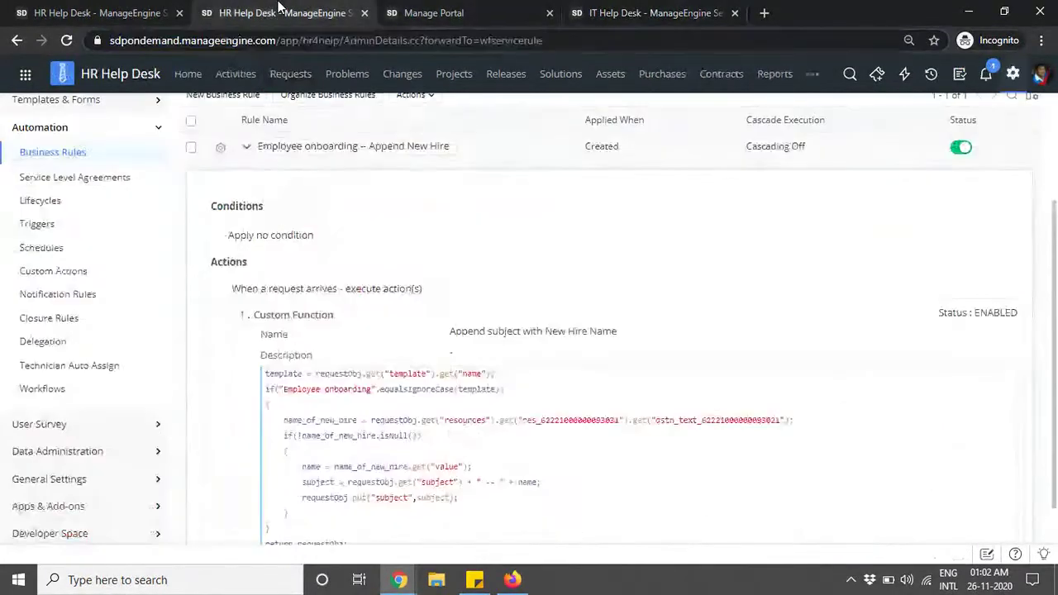
pyautogui.click(66, 13)
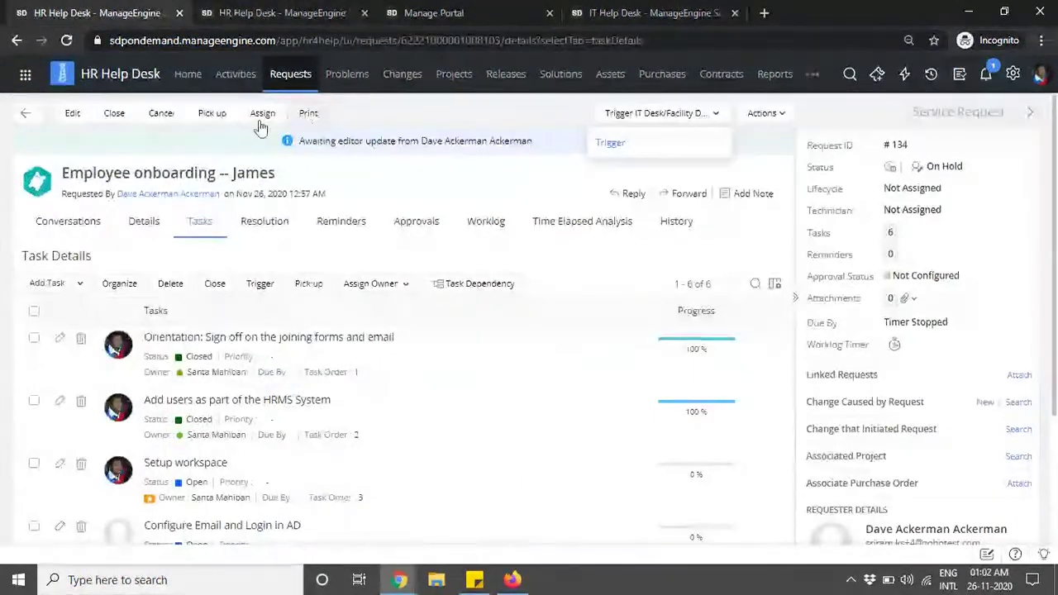
pyautogui.click(620, 149)
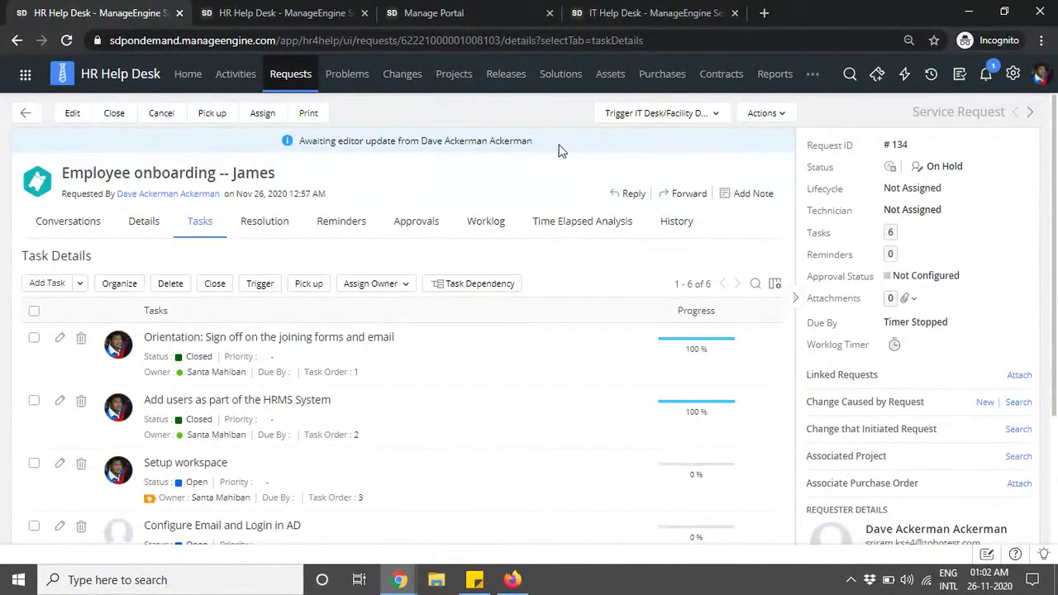
# Refresh the IT Help Desk requests and open the new Employee onboarding request's three tasks.
pyautogui.click(649, 10)
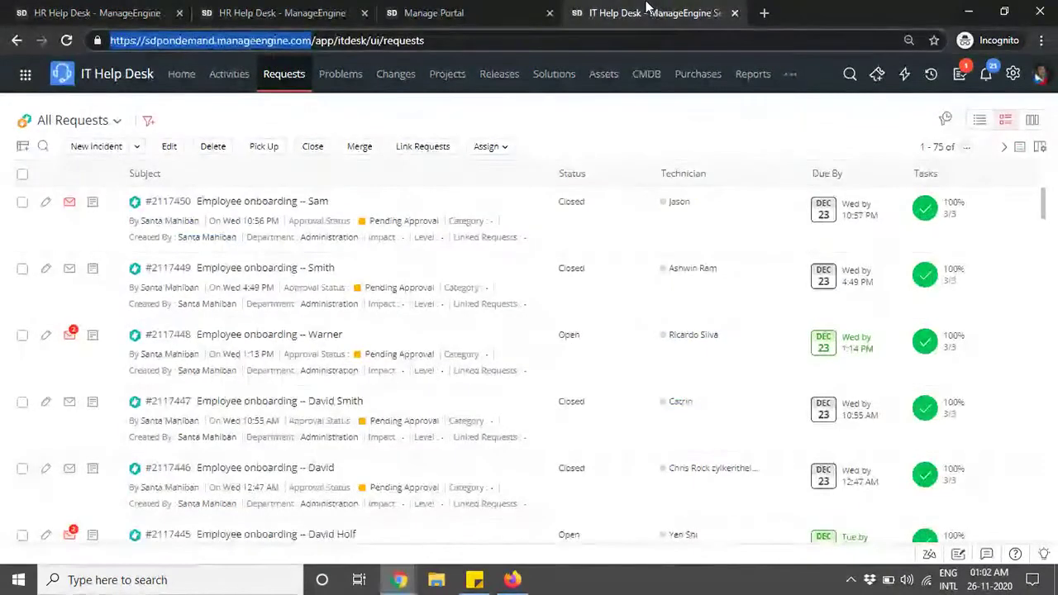
pyautogui.click(294, 83)
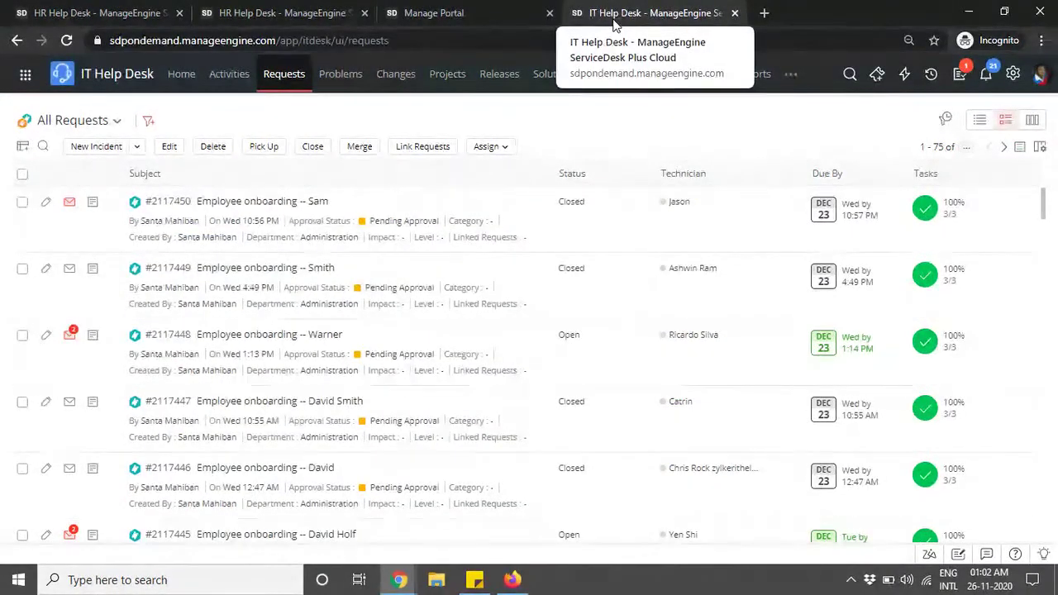
pyautogui.click(291, 84)
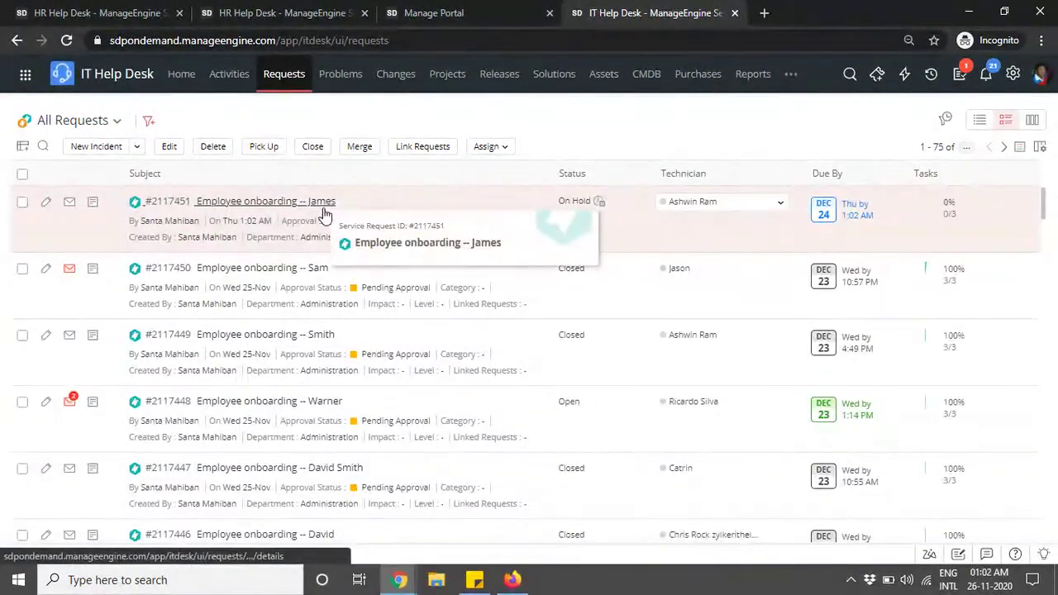
pyautogui.click(257, 208)
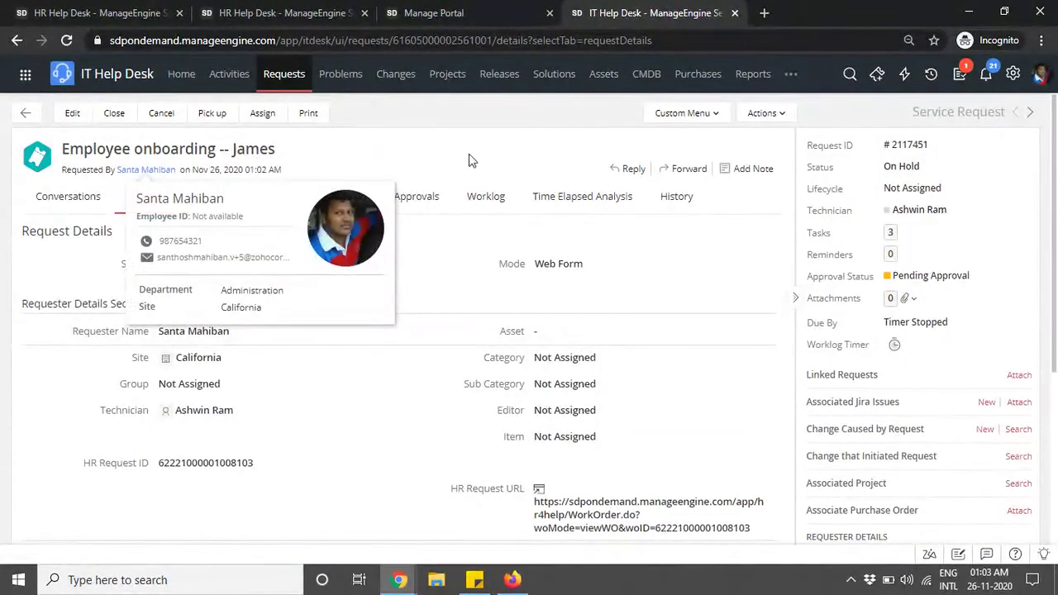
pyautogui.click(200, 202)
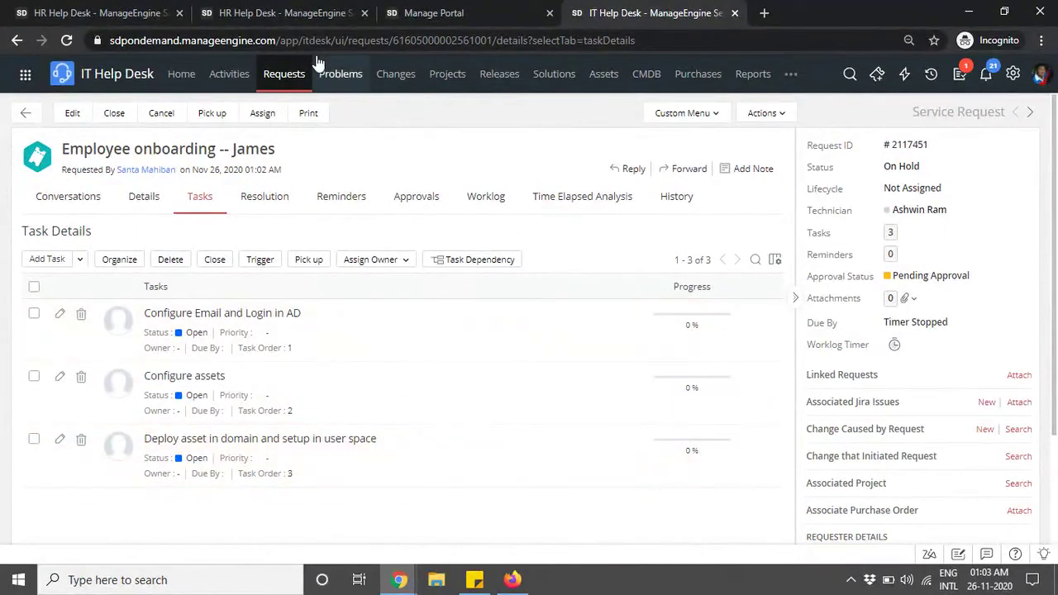
# Open the HR Help Desk's Custom Menu setup for the Request module.
pyautogui.click(285, 12)
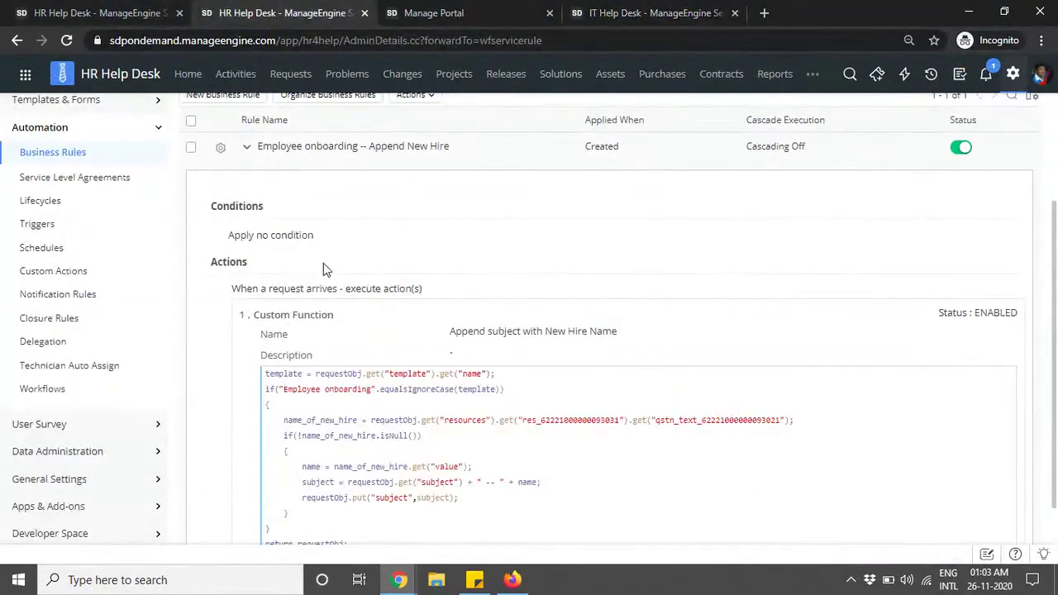
pyautogui.scroll(-1, 89, 472)
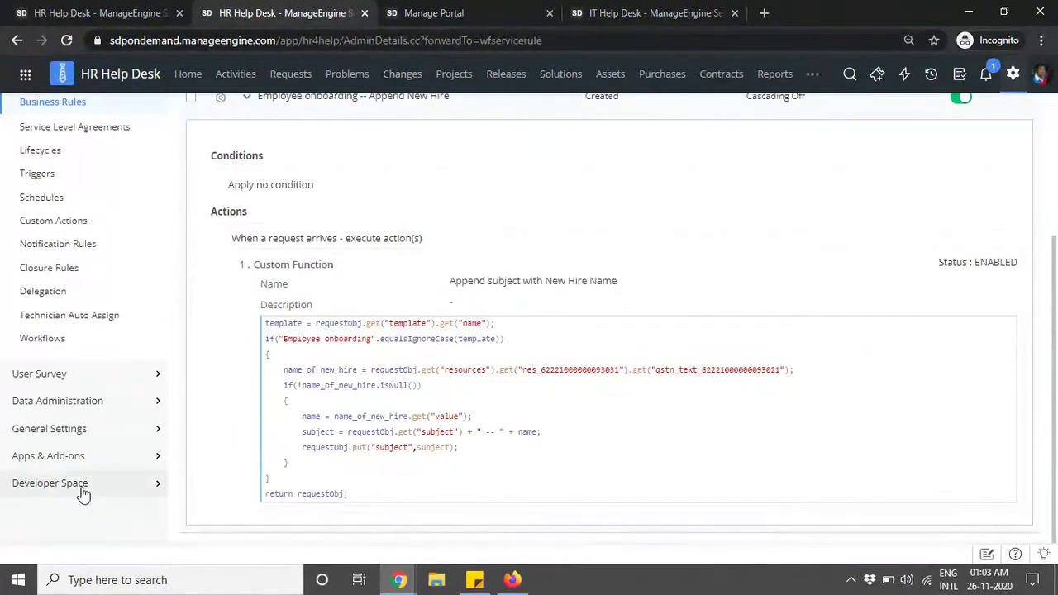
pyautogui.scroll(3, 951, 140)
pyautogui.click(1010, 83)
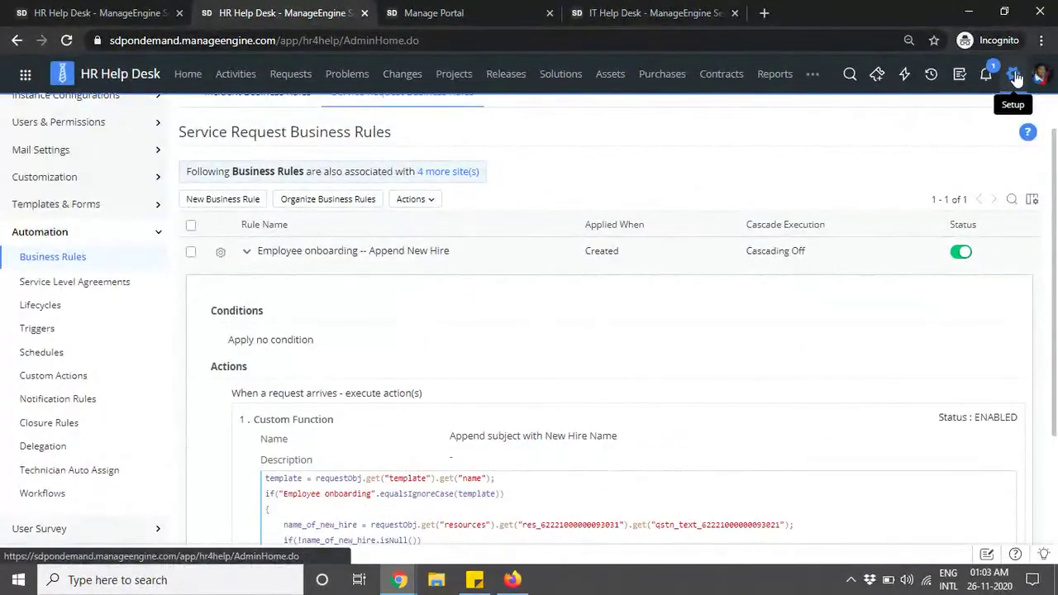
pyautogui.scroll(-1, 711, 347)
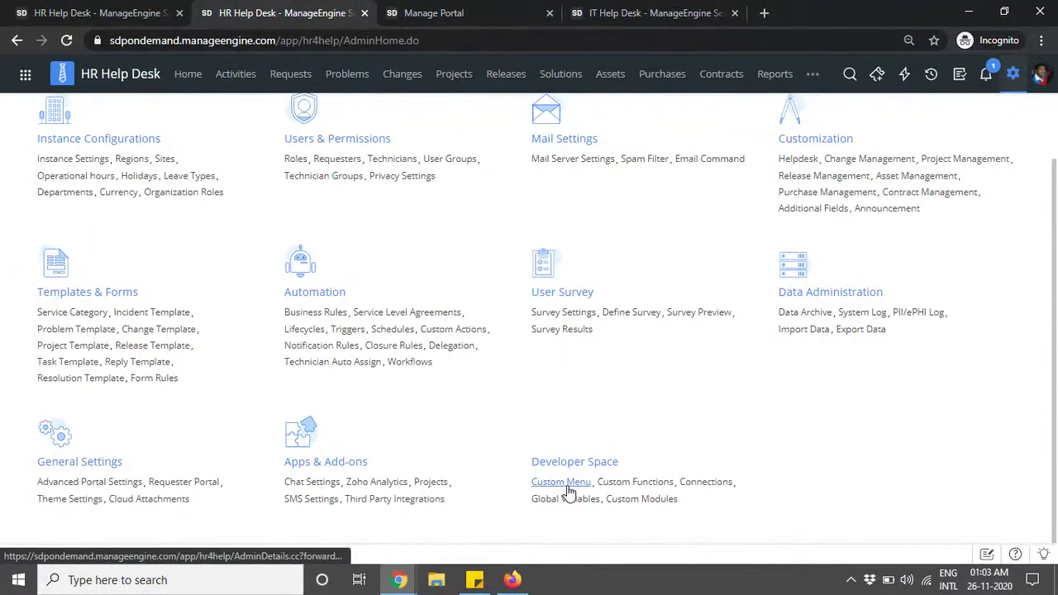
pyautogui.click(567, 487)
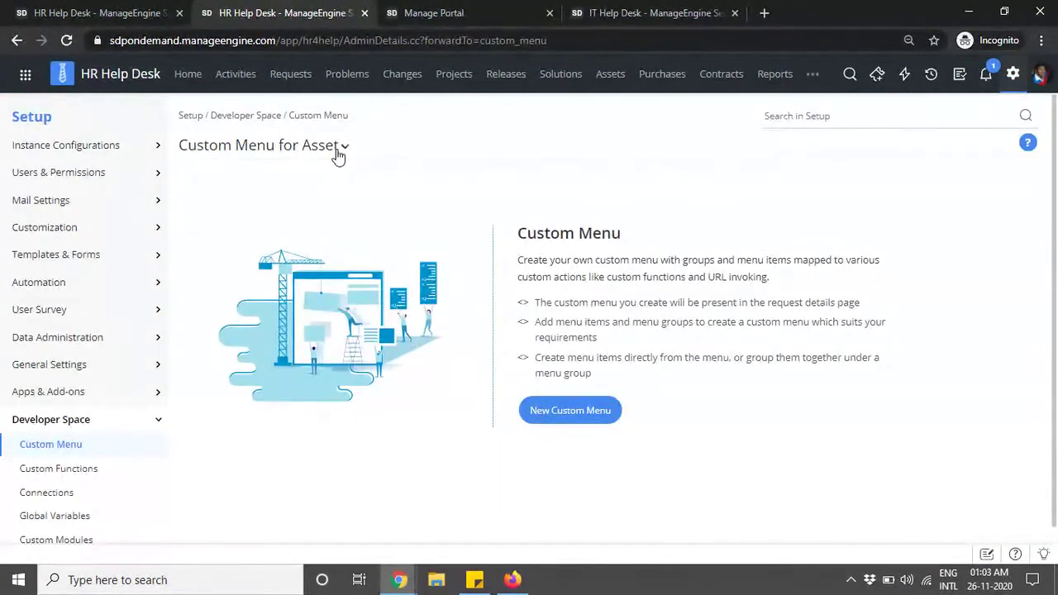
pyautogui.click(341, 149)
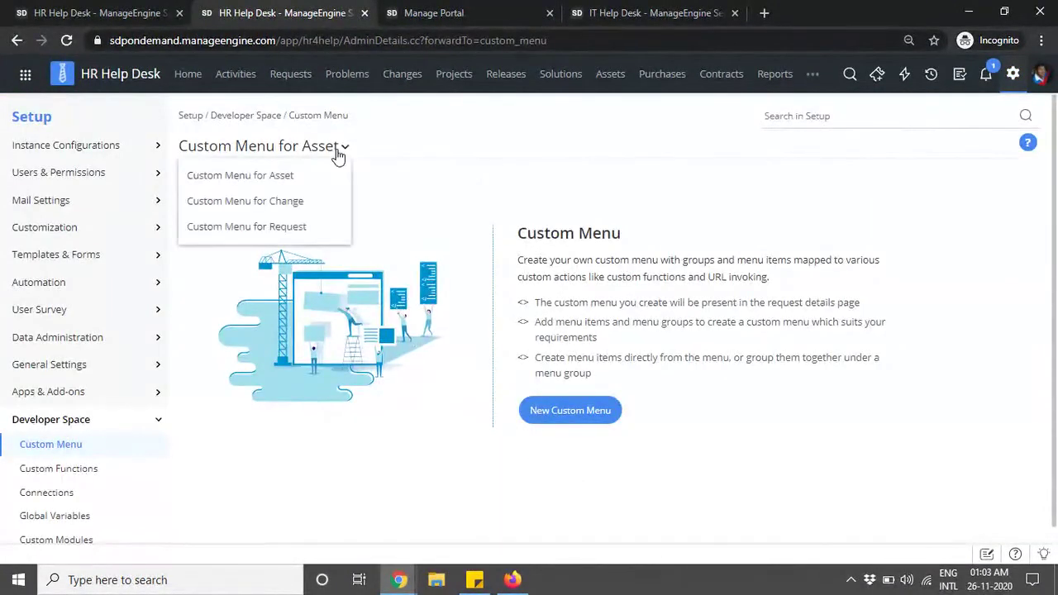
pyautogui.click(302, 231)
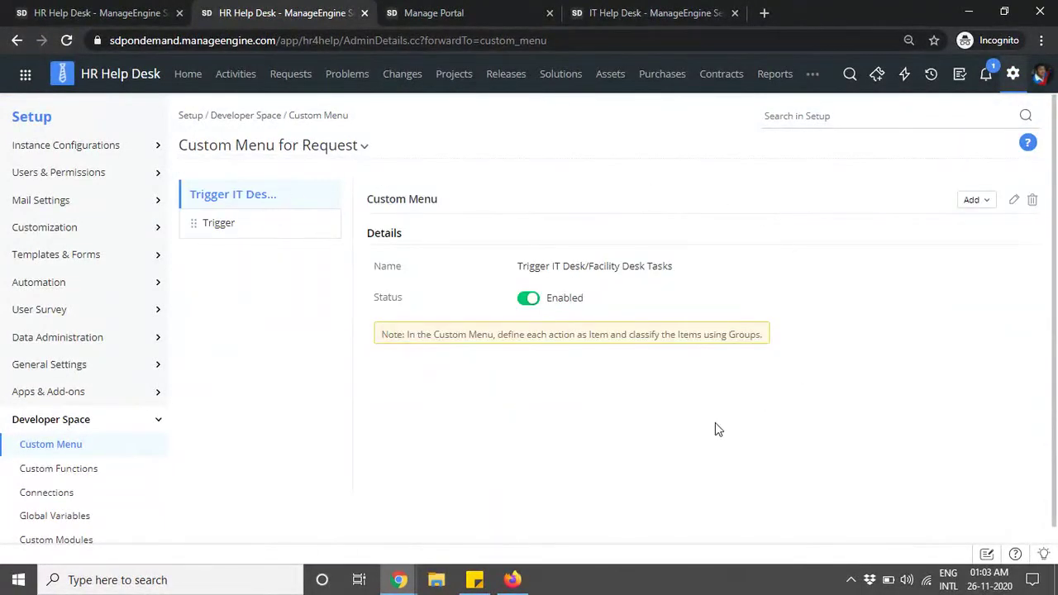
# Compare with the request's trigger options, then start a new Trigger IT Desk/Facility Desk Tasks menu item.
pyautogui.click(978, 202)
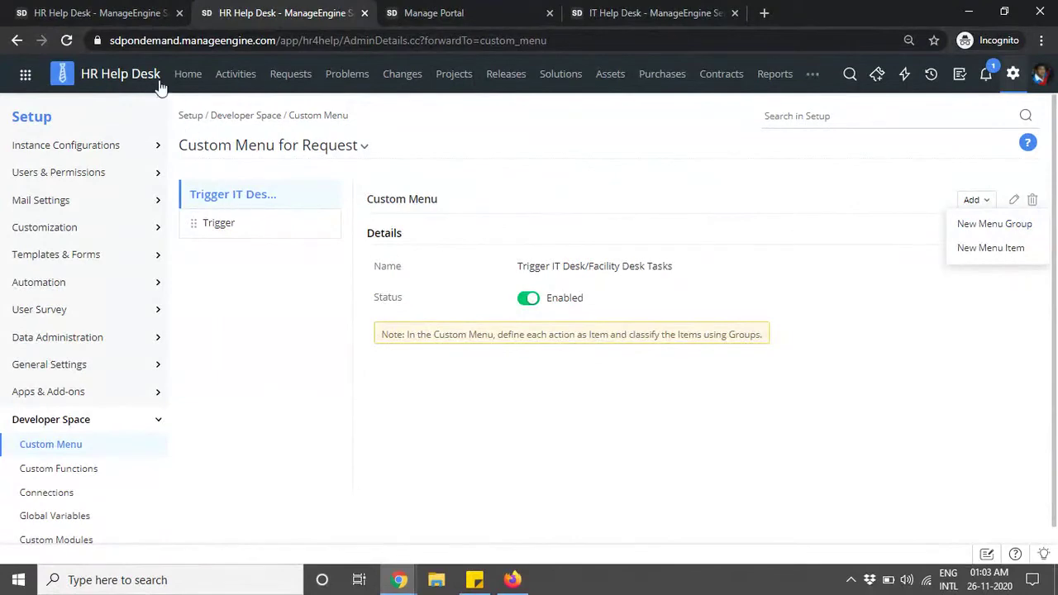
pyautogui.hotkey('ctrl', 'shift', 'Tab')
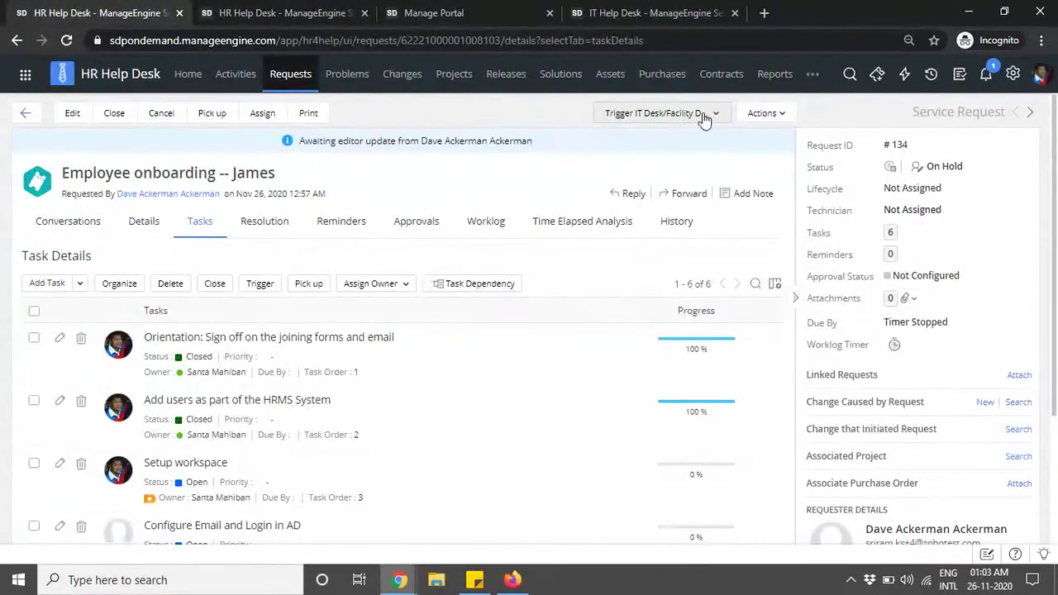
pyautogui.click(708, 121)
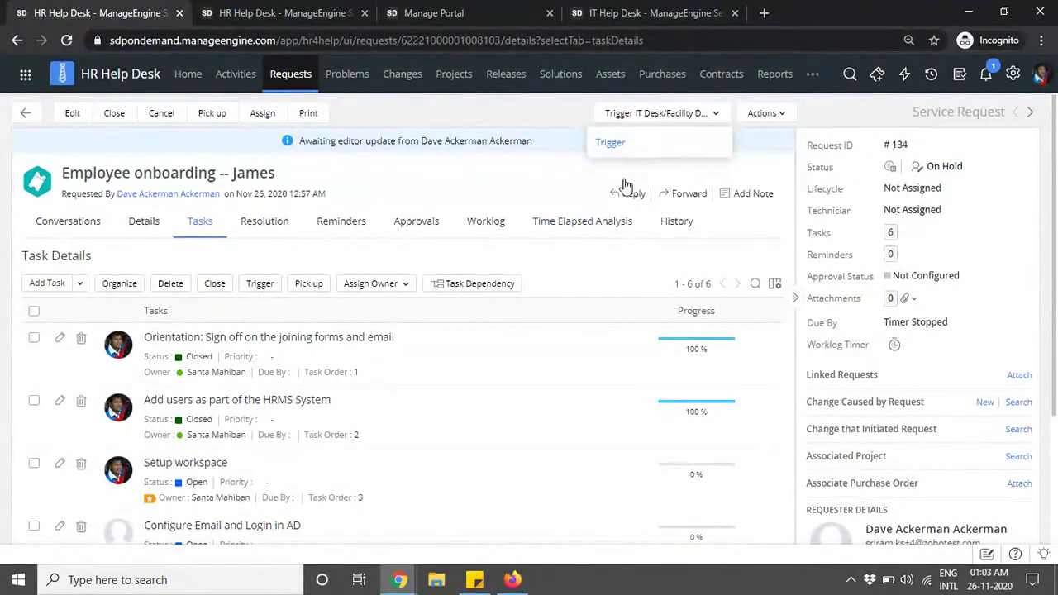
pyautogui.hotkey('ctrl', 'Tab')
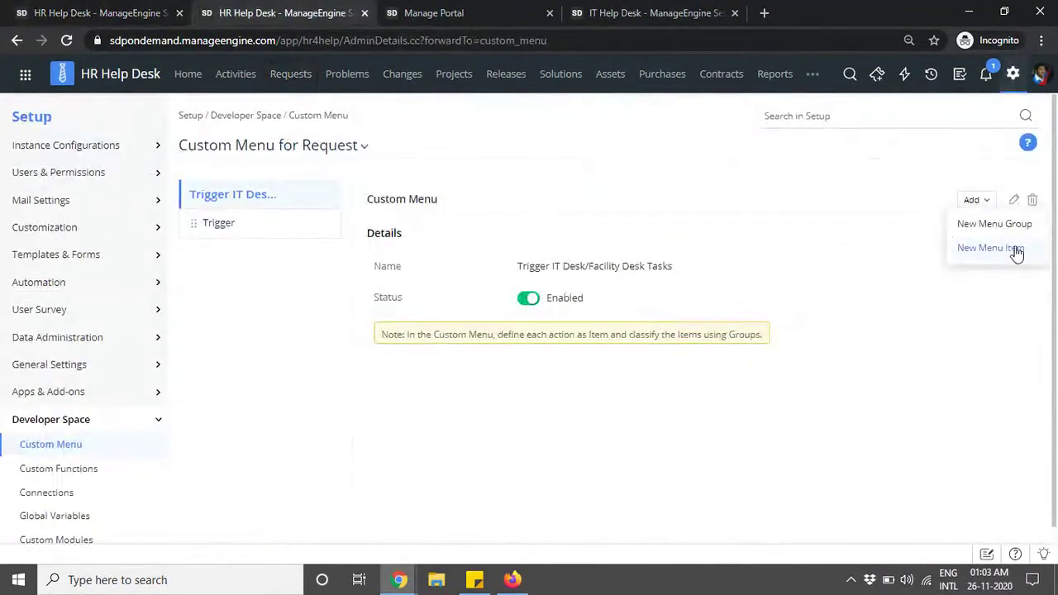
pyautogui.click(1007, 228)
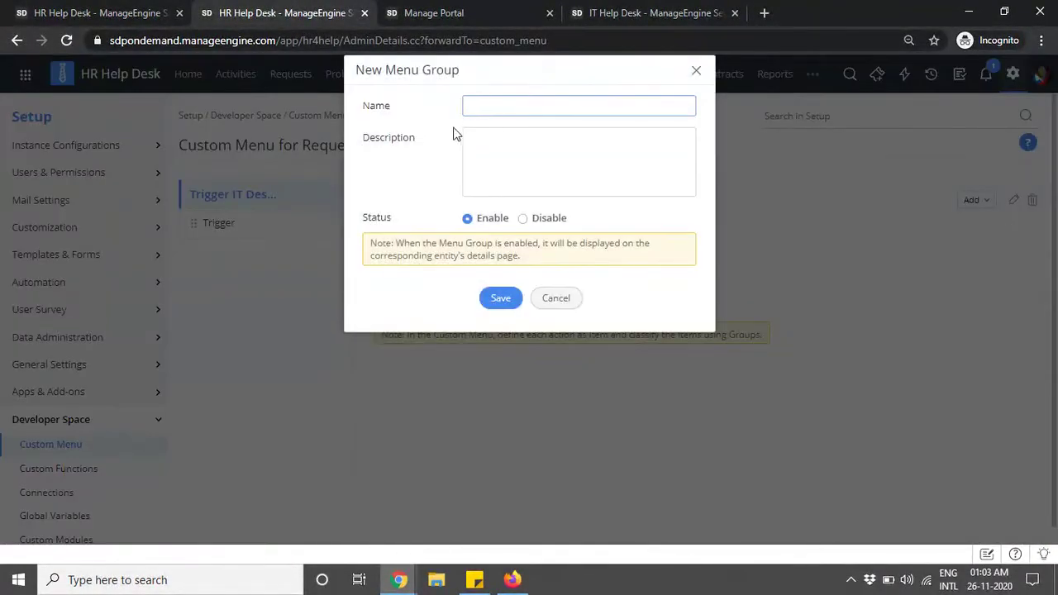
pyautogui.click(562, 301)
pyautogui.click(989, 202)
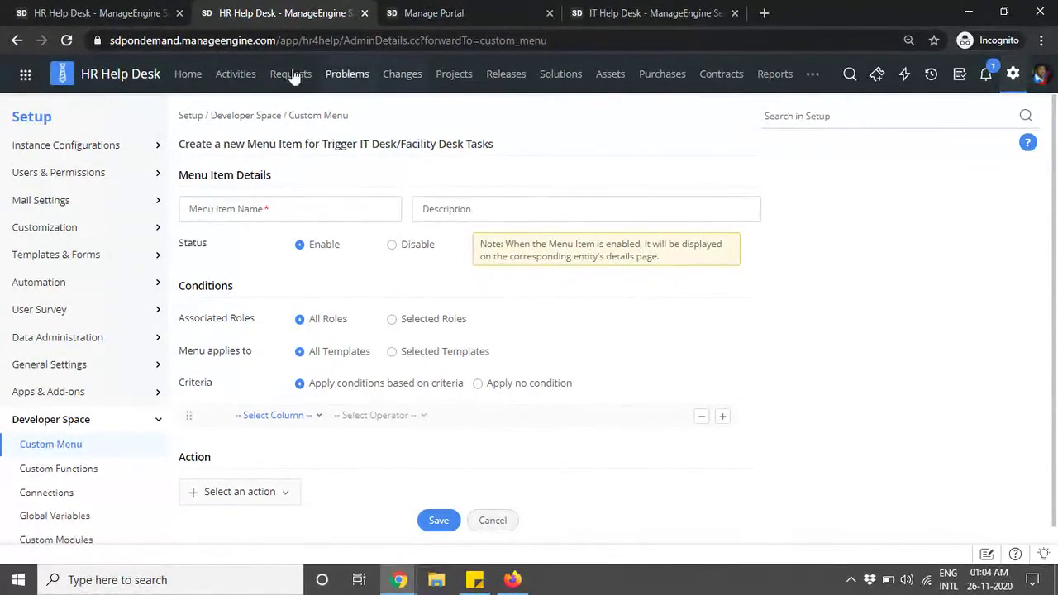
# Make the new menu item available to All Roles.
pyautogui.click(102, 15)
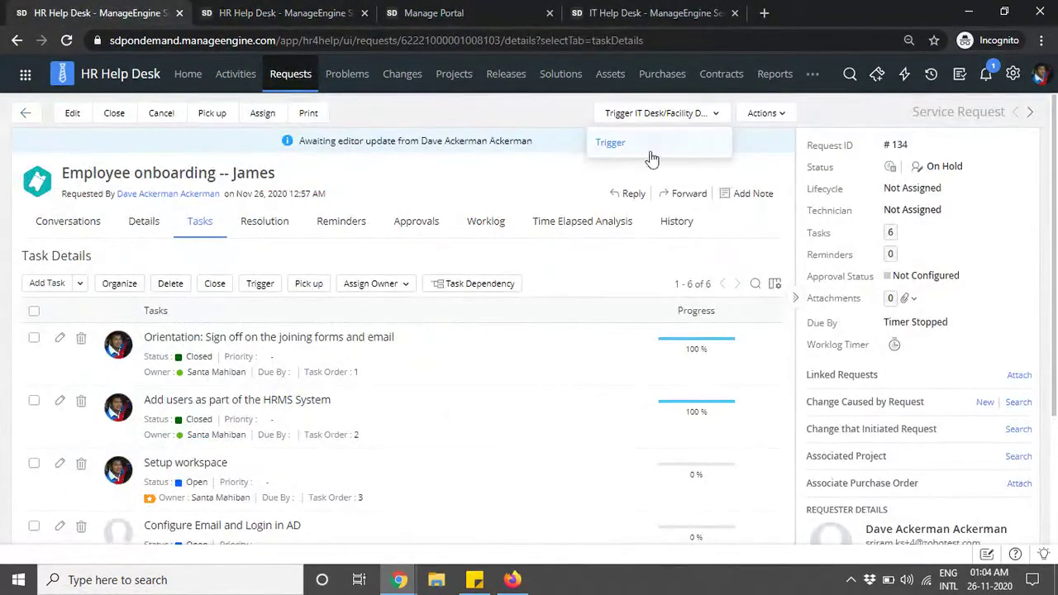
pyautogui.click(312, 14)
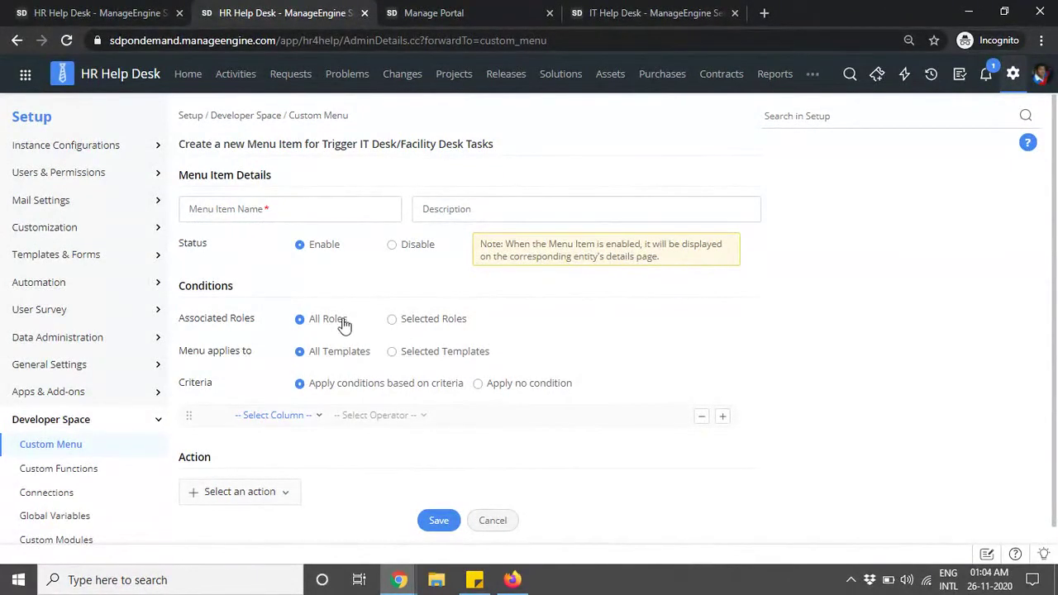
pyautogui.click(394, 328)
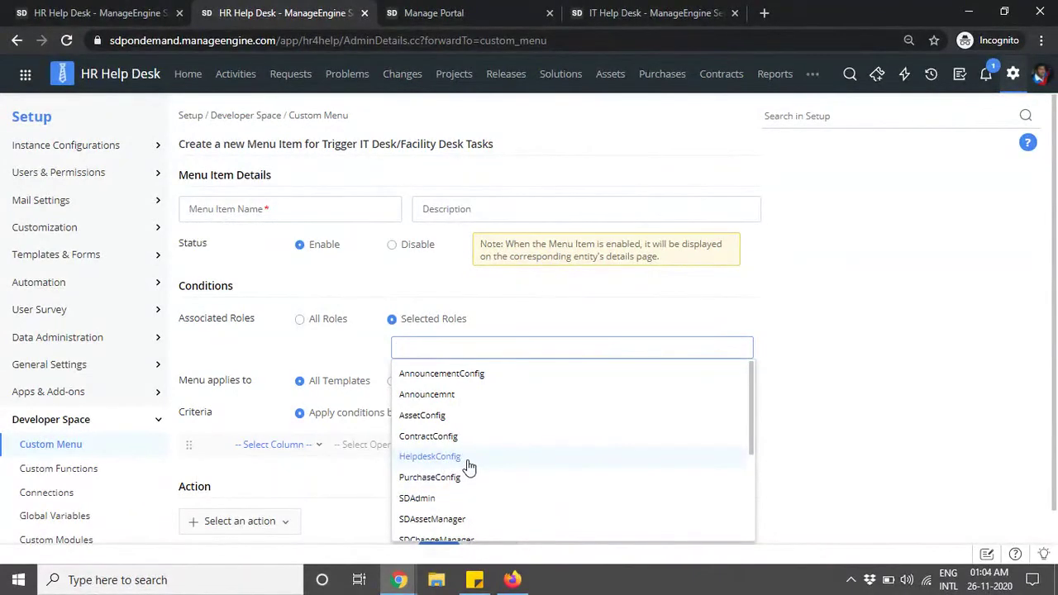
pyautogui.click(493, 288)
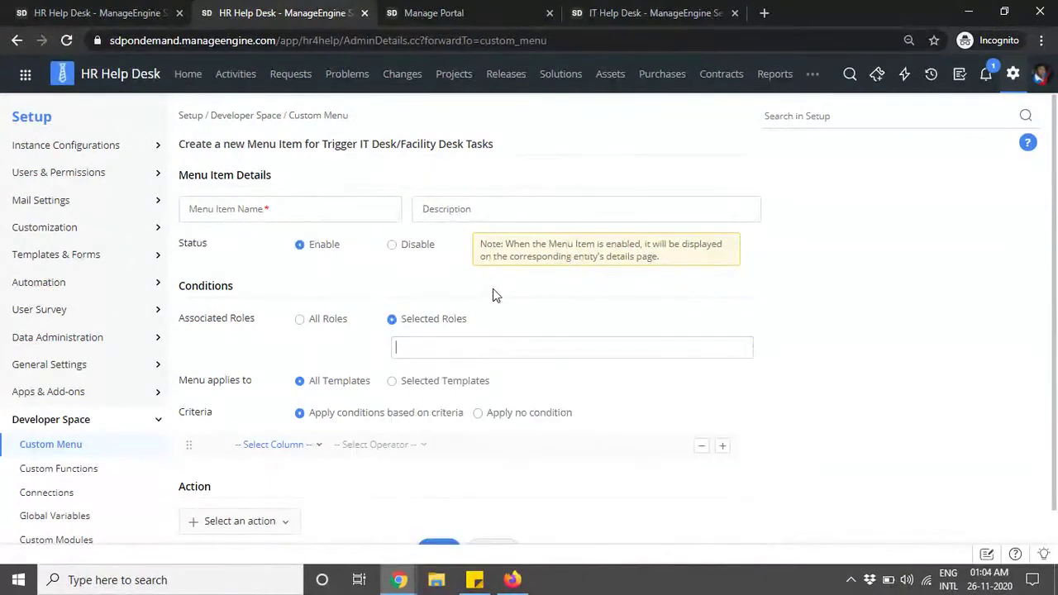
pyautogui.click(447, 320)
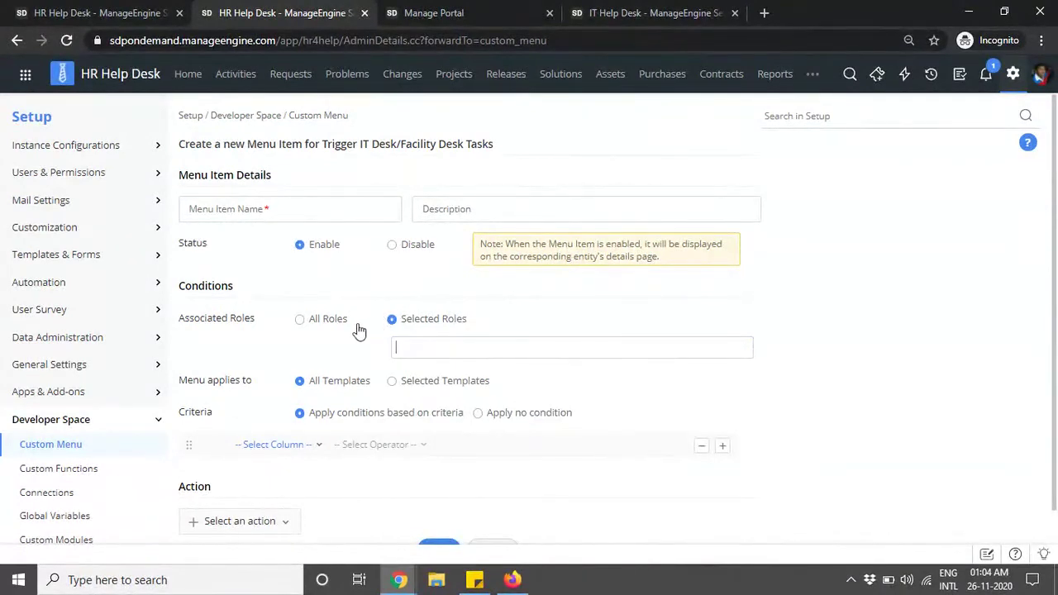
pyautogui.click(301, 320)
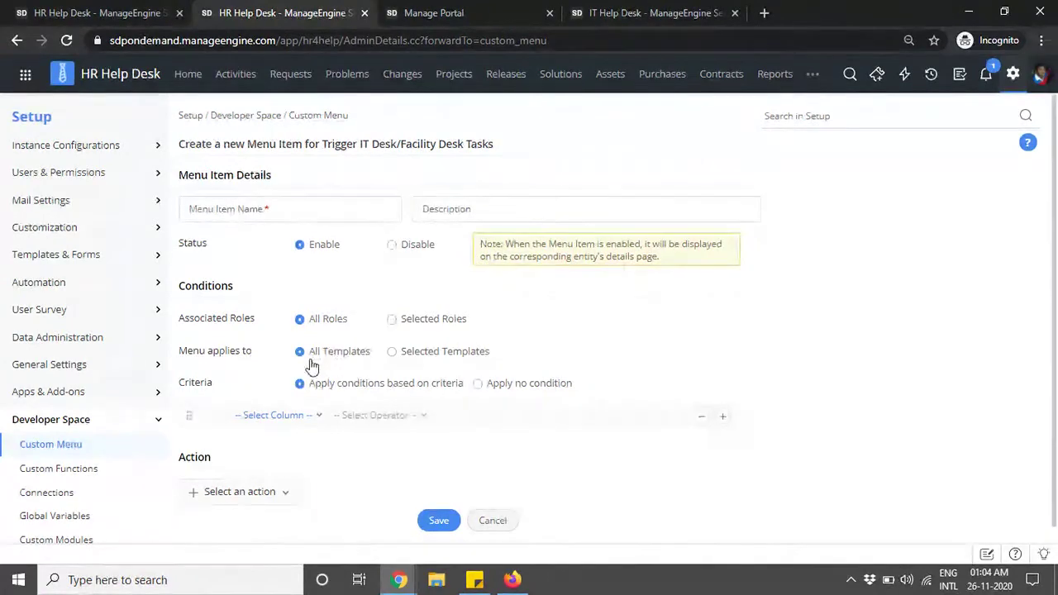
# Limit the menu item to Selected Templates and apply no criteria condition.
pyautogui.click(392, 353)
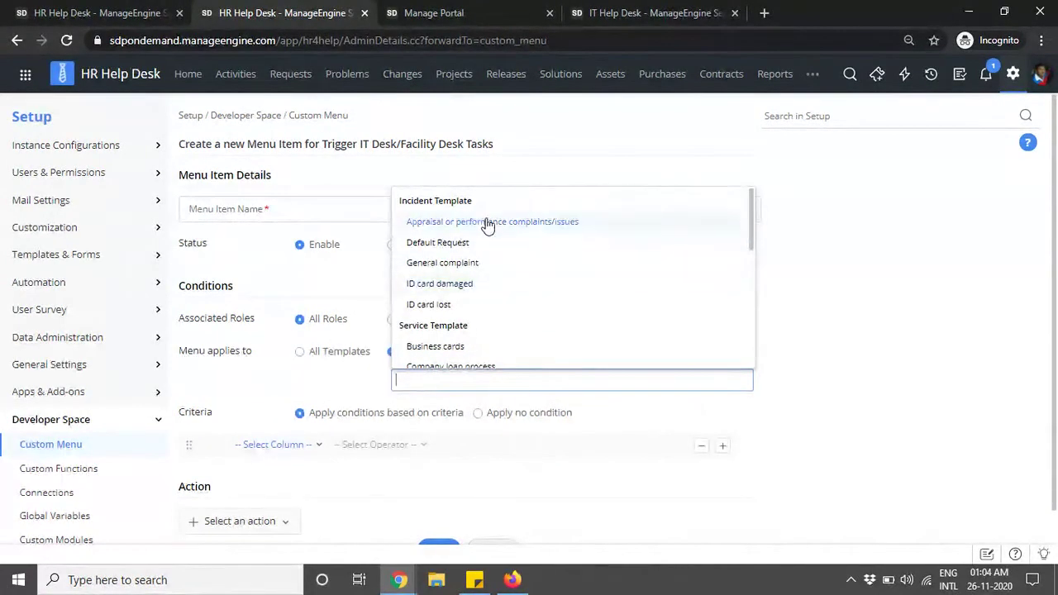
pyautogui.scroll(-3, 489, 226)
pyautogui.scroll(-1, 498, 354)
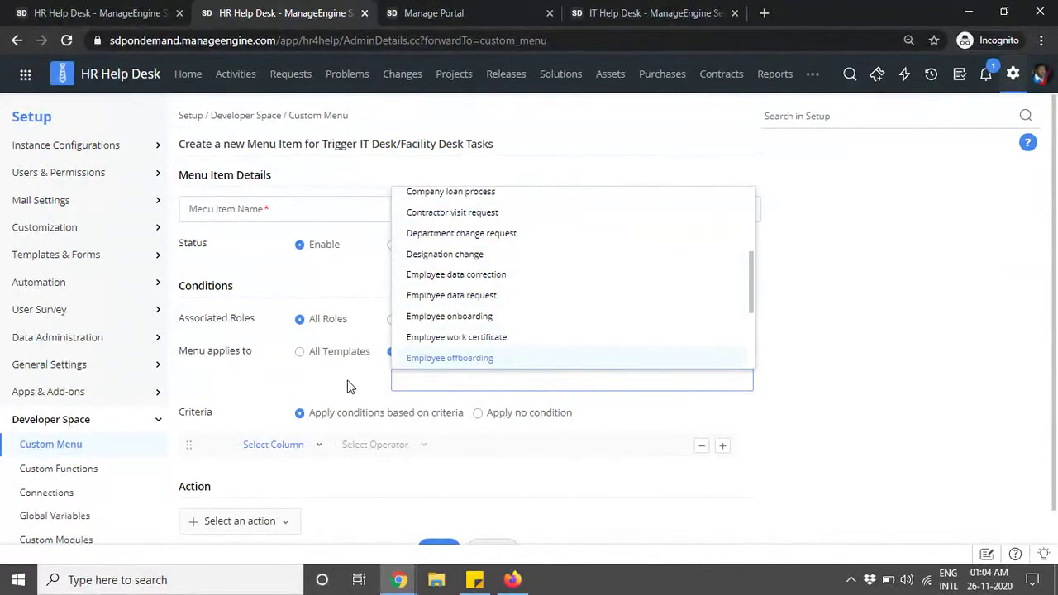
pyautogui.click(363, 385)
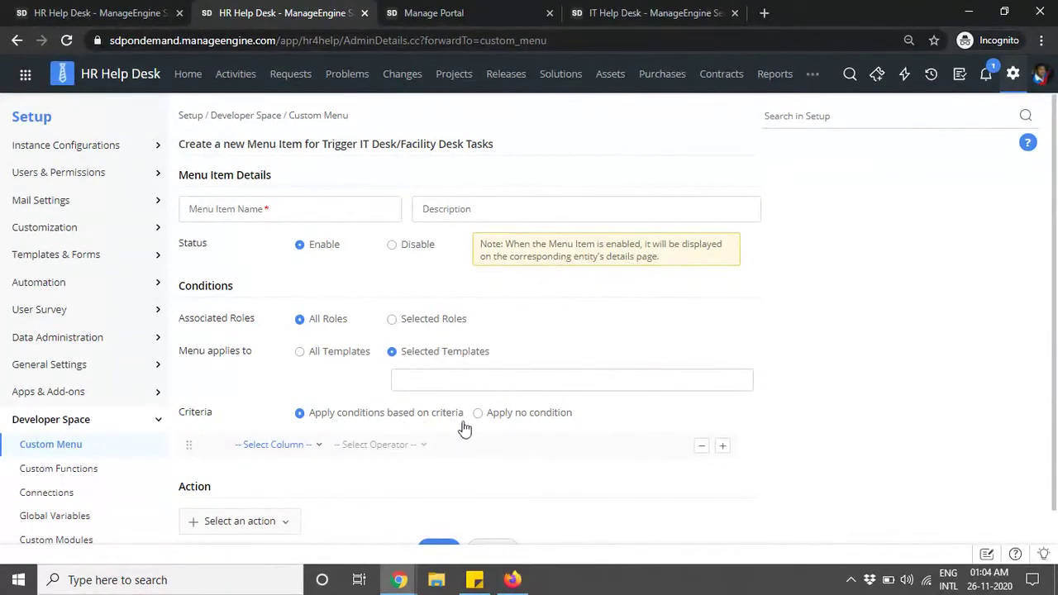
pyautogui.click(299, 444)
pyautogui.click(209, 384)
pyautogui.click(480, 413)
pyautogui.scroll(-1, 496, 421)
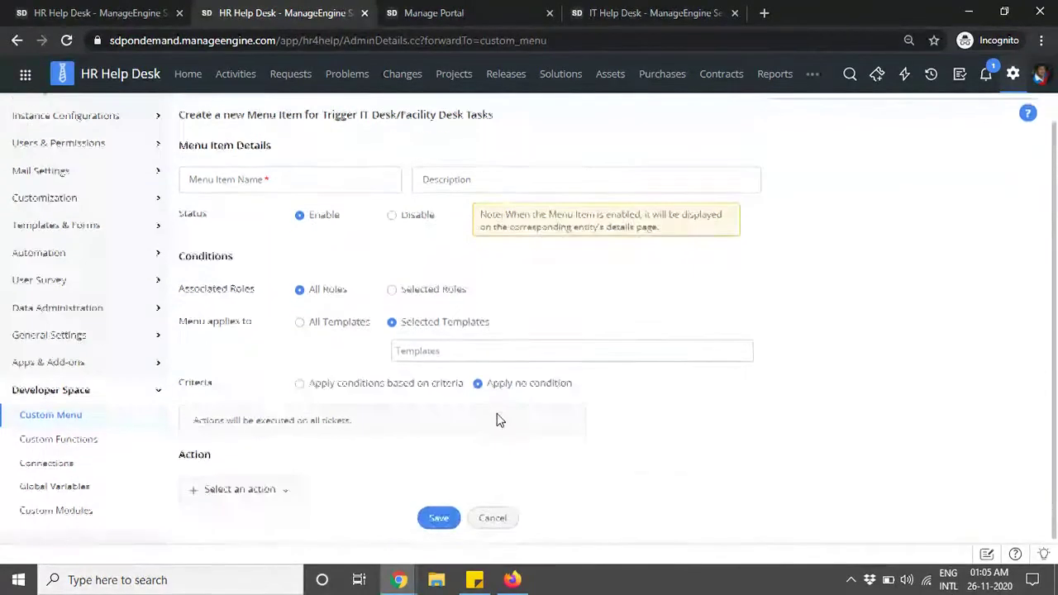
pyautogui.click(258, 491)
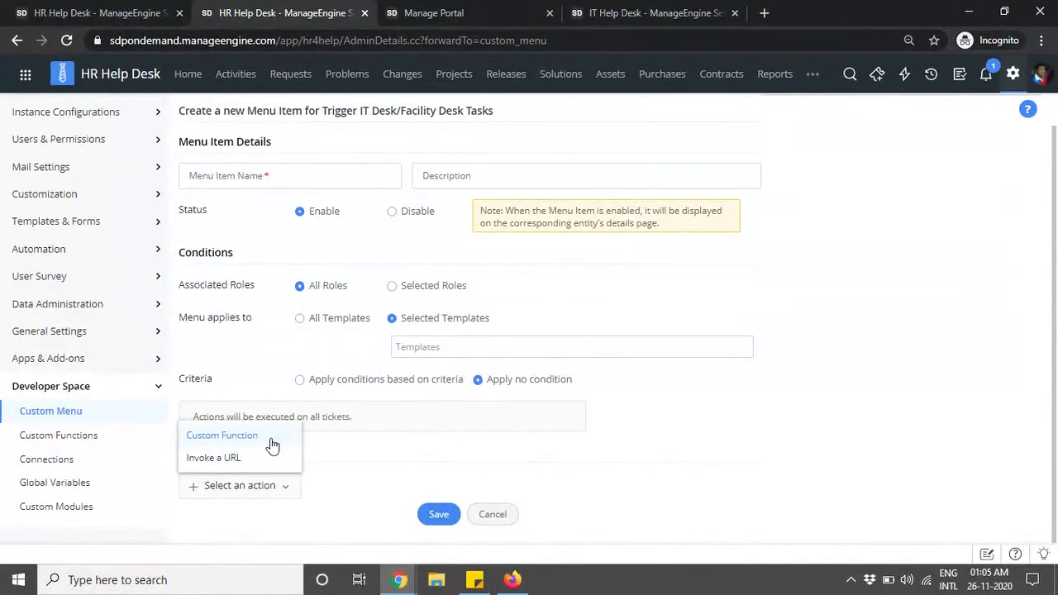
pyautogui.scroll(1, 855, 256)
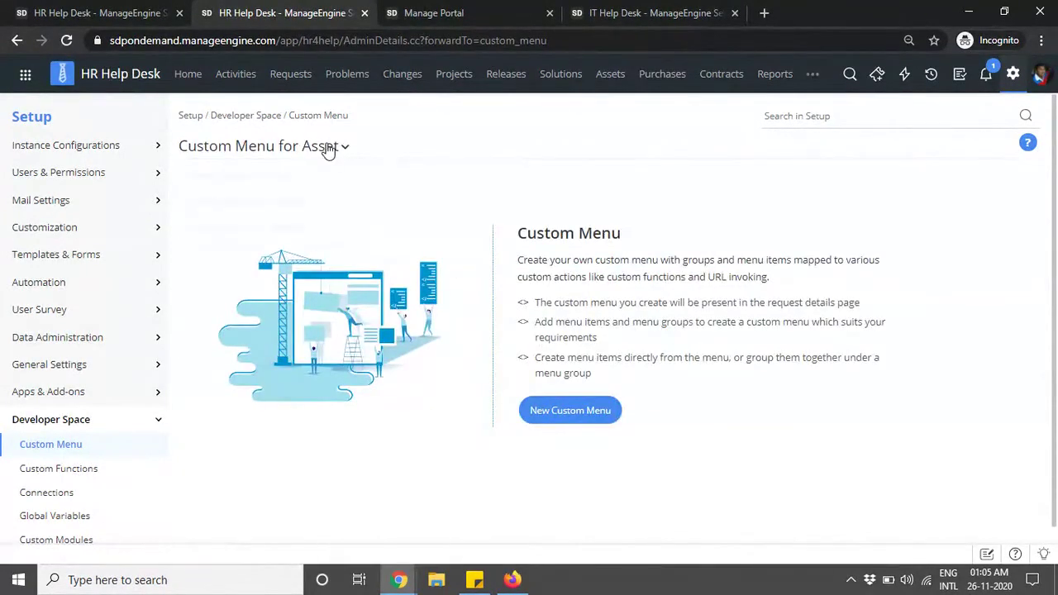
# Review the request custom menu's Trigger item code, then go to the IT Help Desk onboarding request.
pyautogui.click(339, 146)
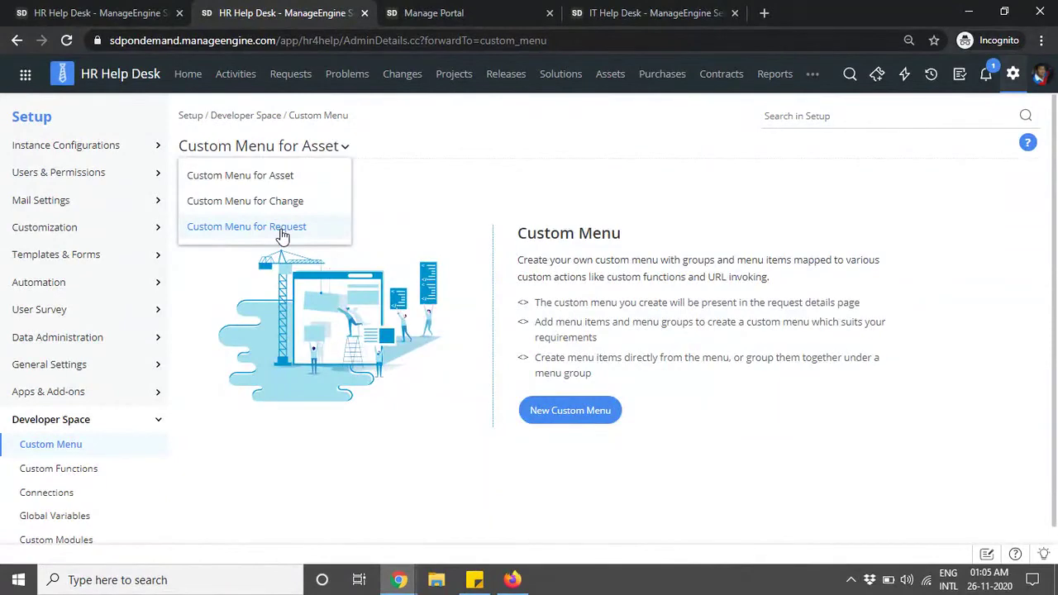
pyautogui.click(282, 236)
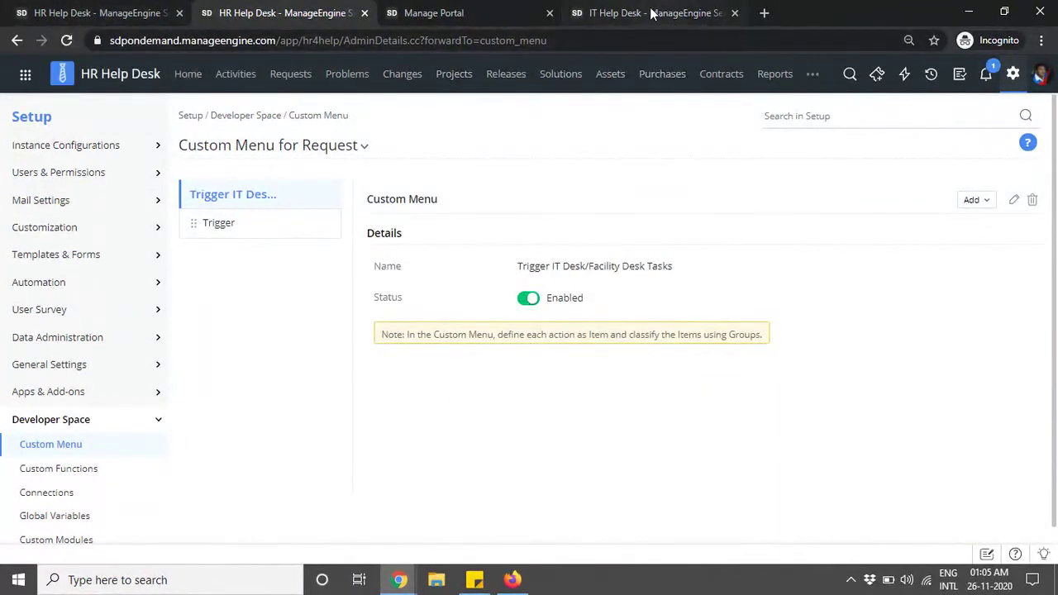
pyautogui.click(267, 232)
pyautogui.scroll(-3, 557, 270)
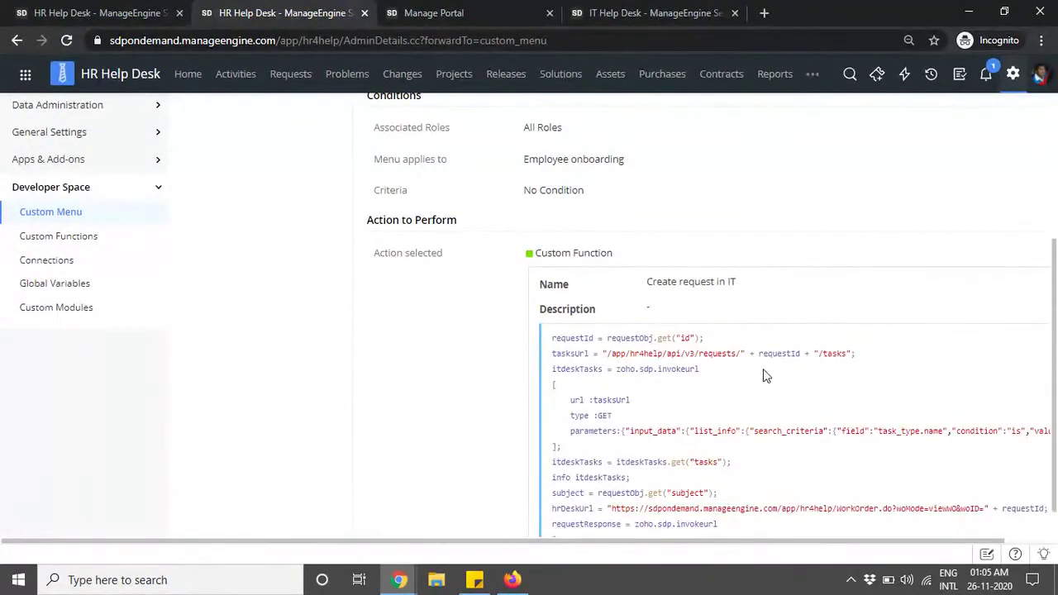
pyautogui.scroll(-2, 765, 372)
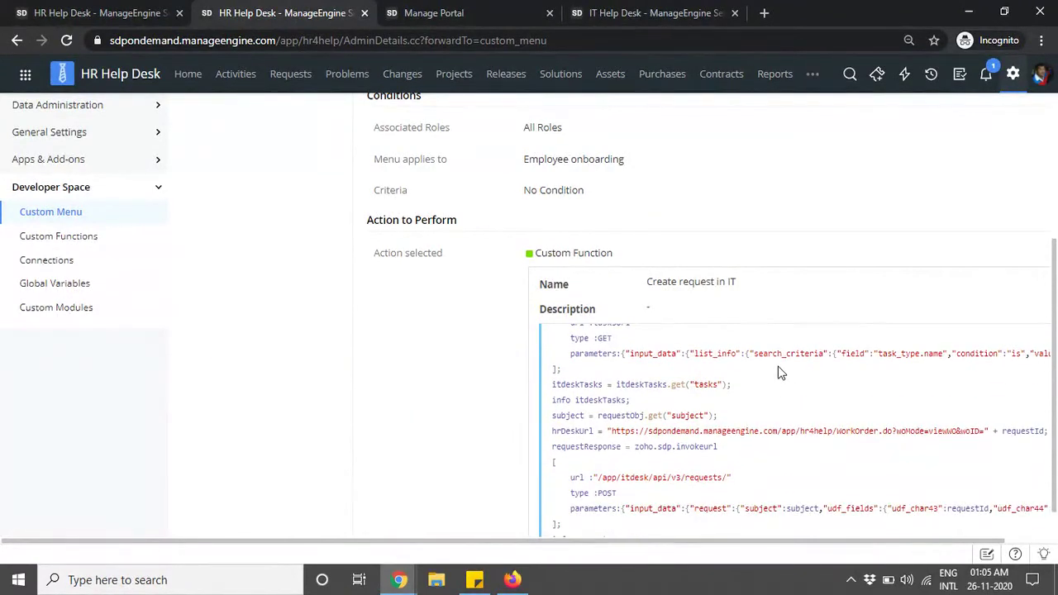
pyautogui.scroll(-6, 777, 384)
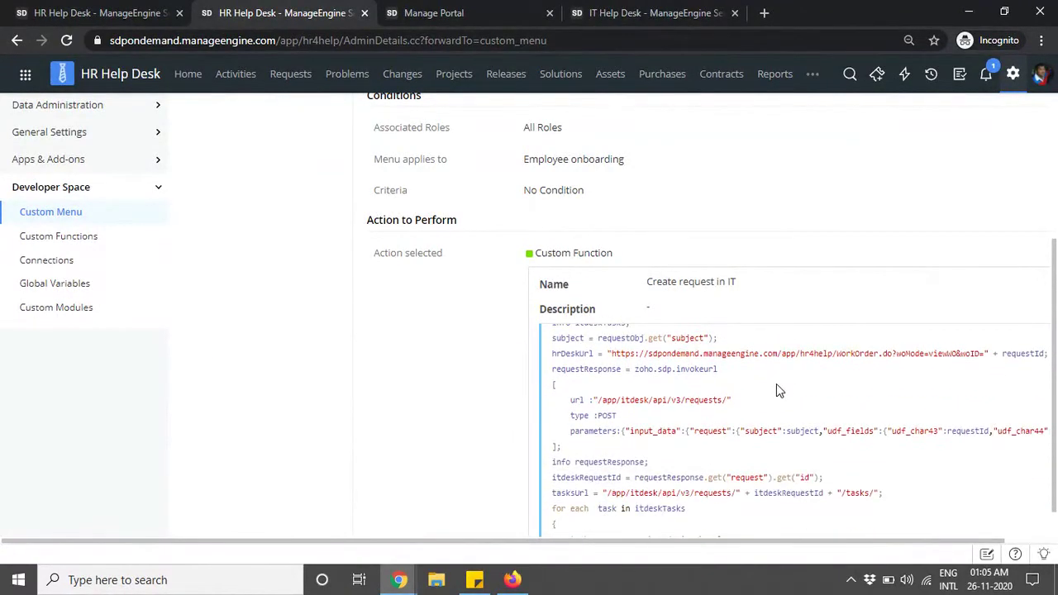
pyautogui.scroll(-8, 777, 383)
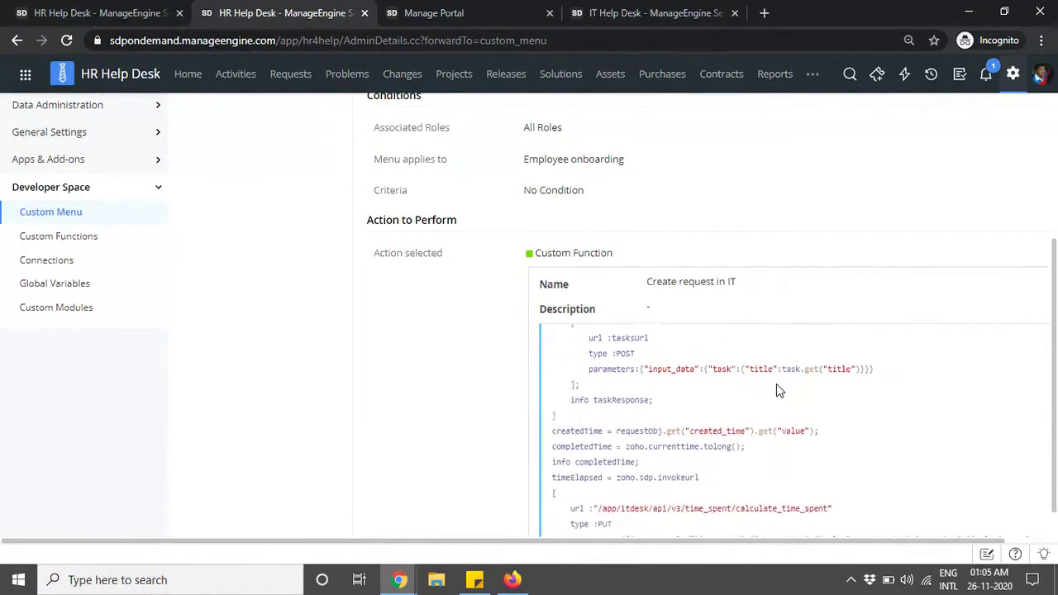
pyautogui.scroll(-2, 776, 384)
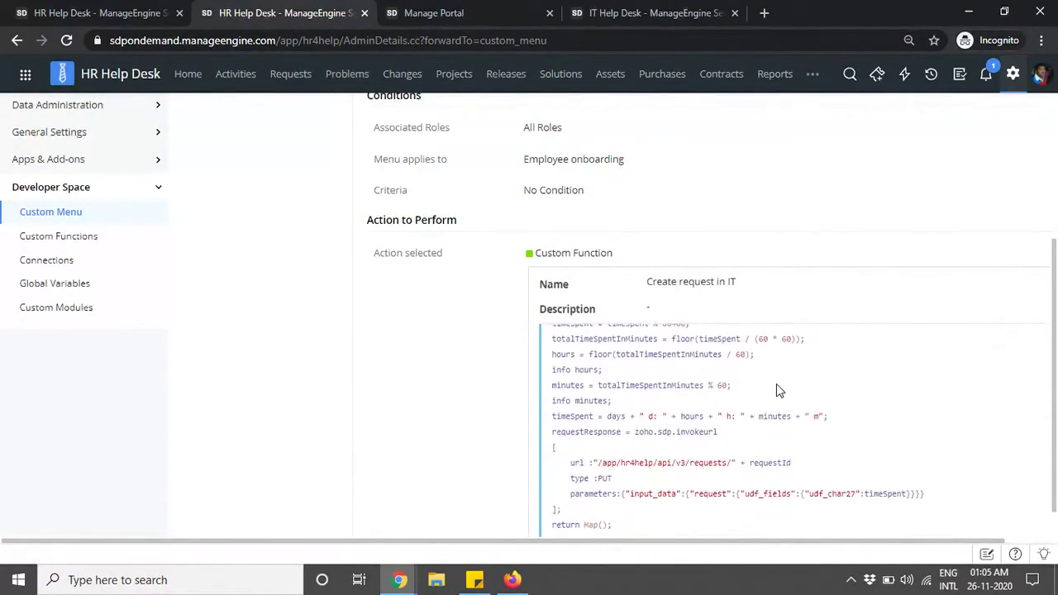
pyautogui.scroll(20, 776, 384)
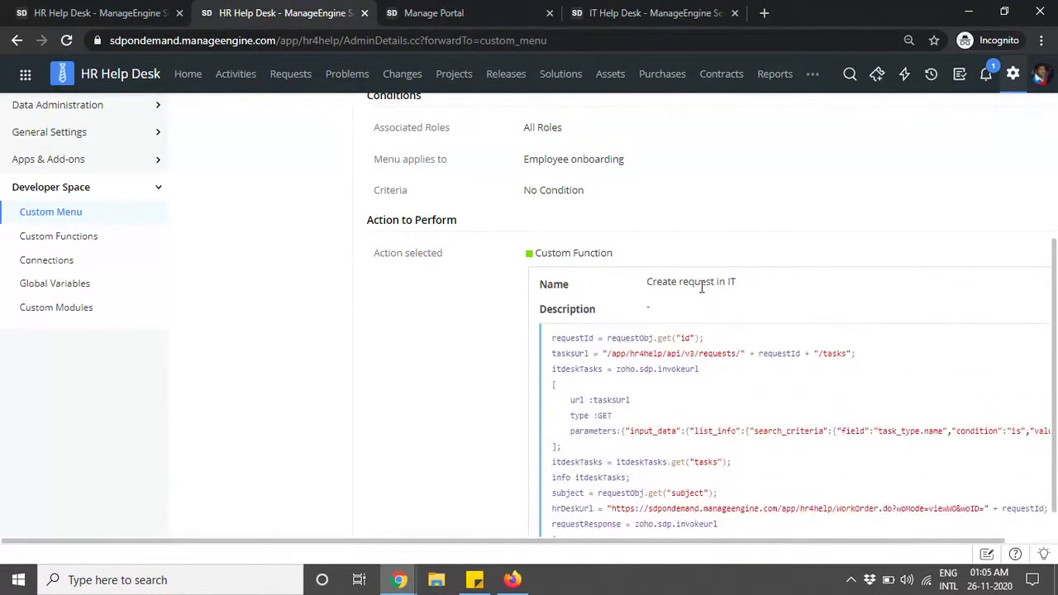
pyautogui.scroll(5, 724, 239)
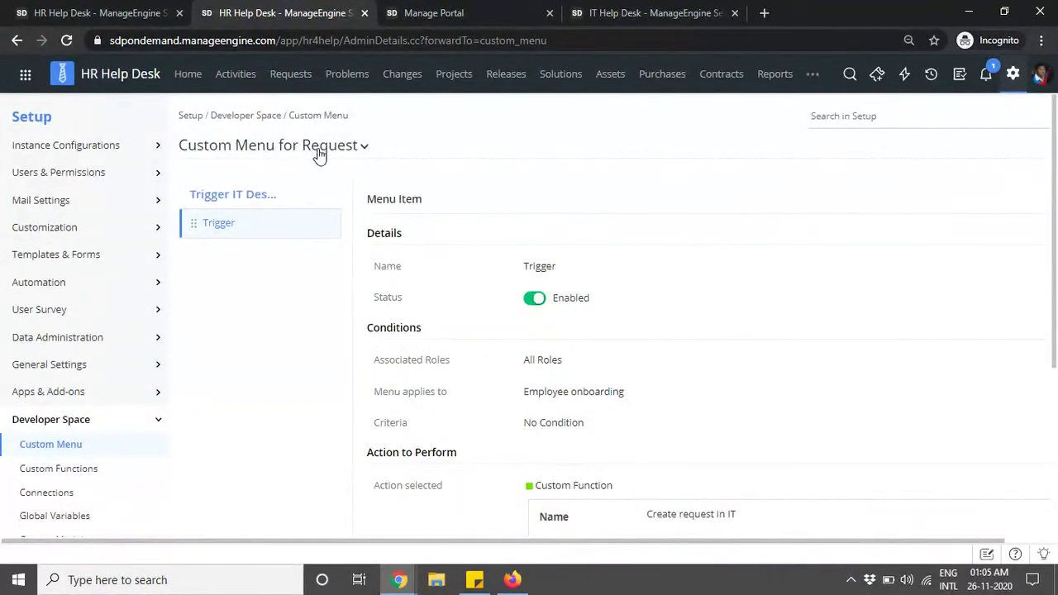
pyautogui.click(649, 15)
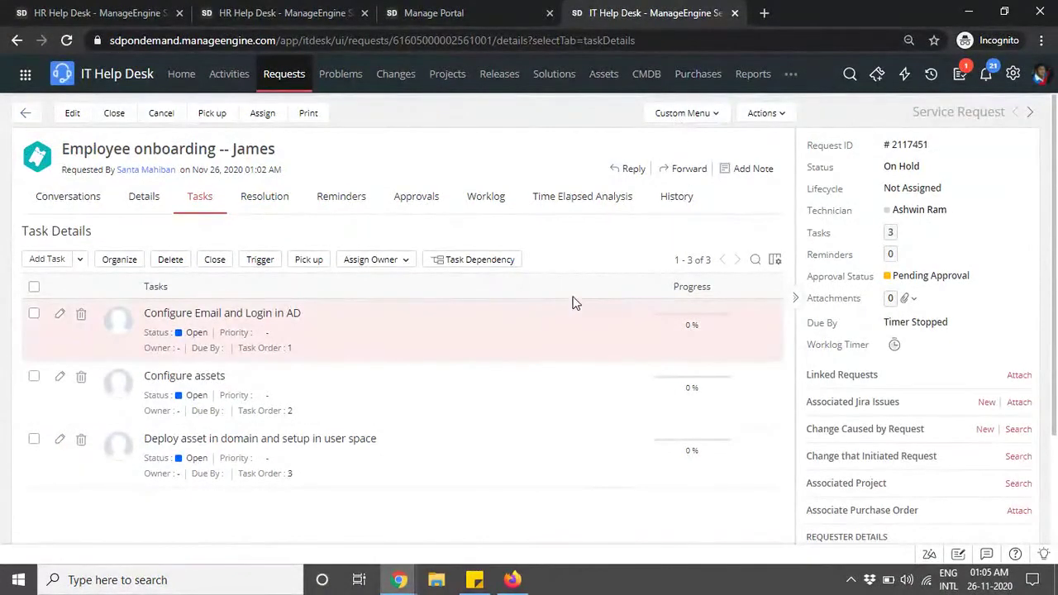
# Close all three IT onboarding tasks so the request closes, then go to IT Help Desk Setup.
pyautogui.click(34, 314)
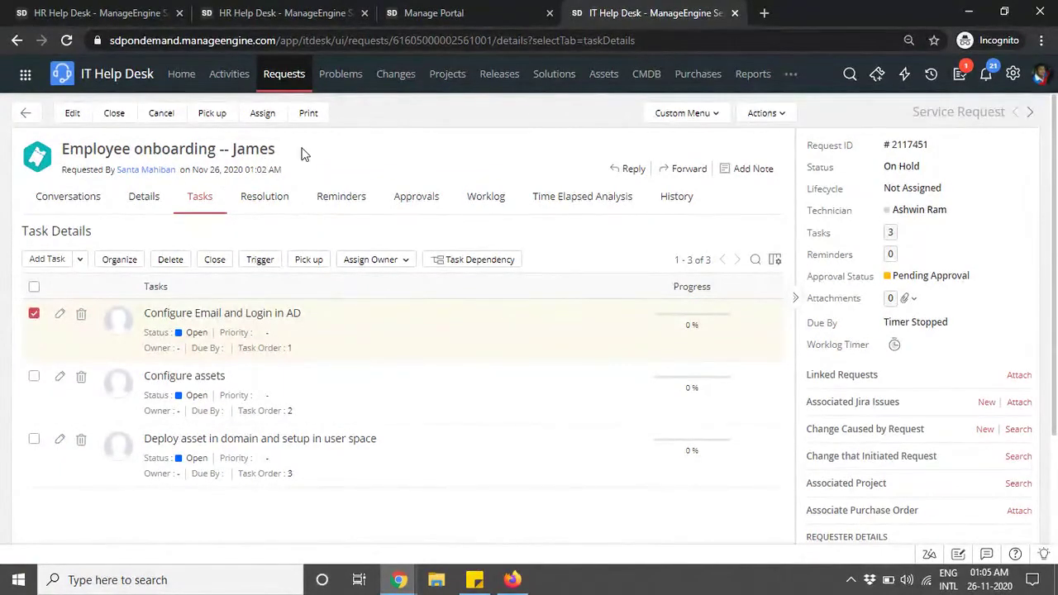
pyautogui.click(32, 381)
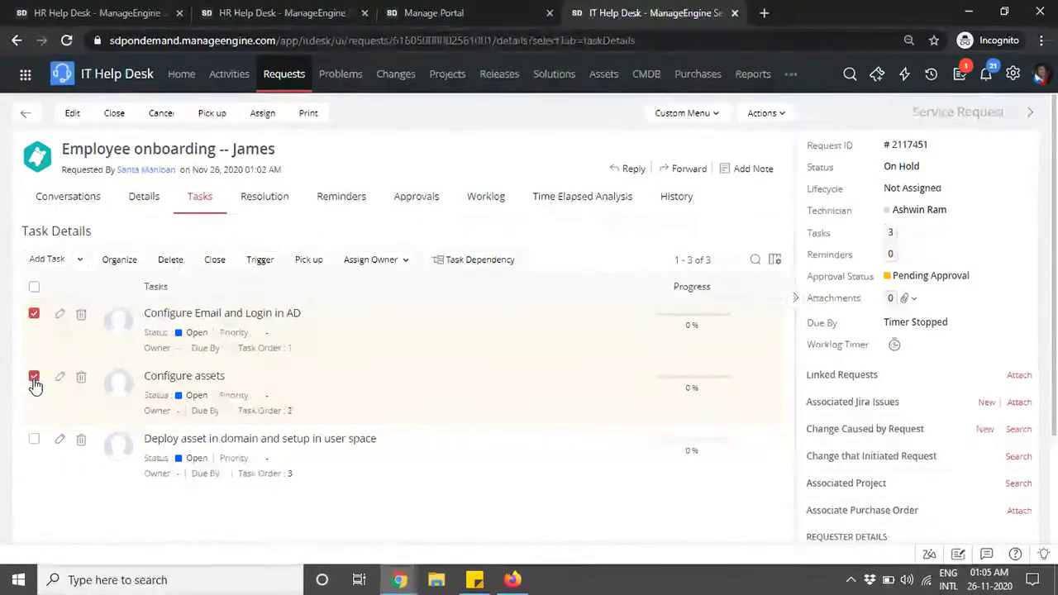
pyautogui.click(34, 439)
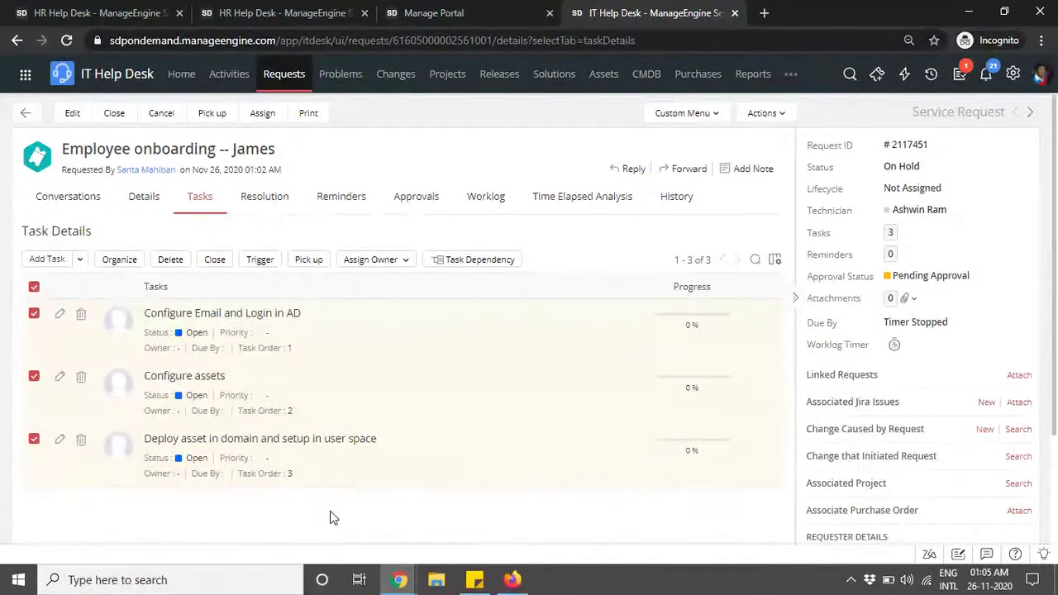
pyautogui.click(215, 266)
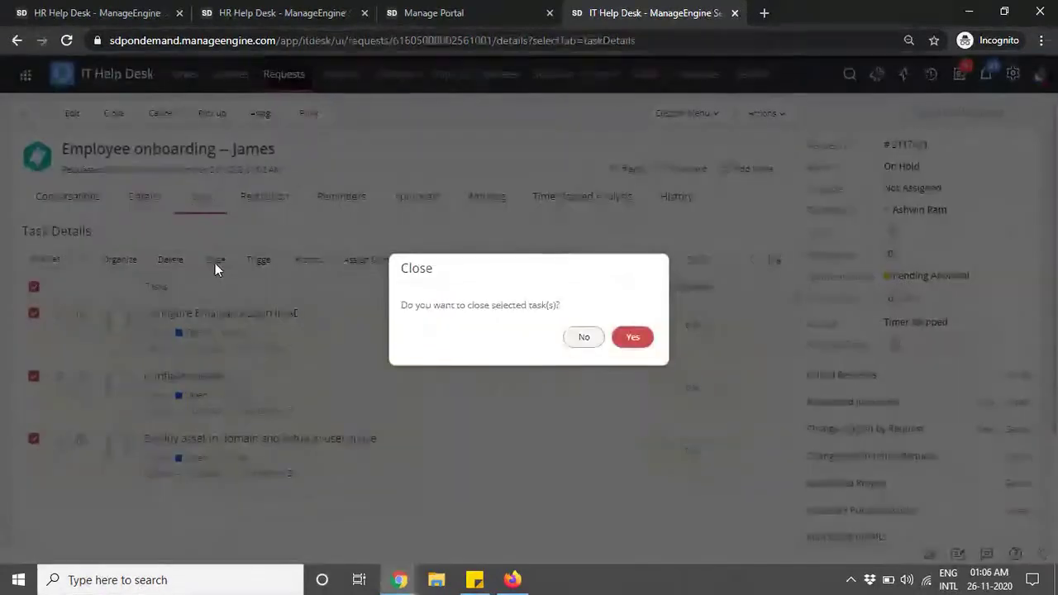
pyautogui.click(638, 339)
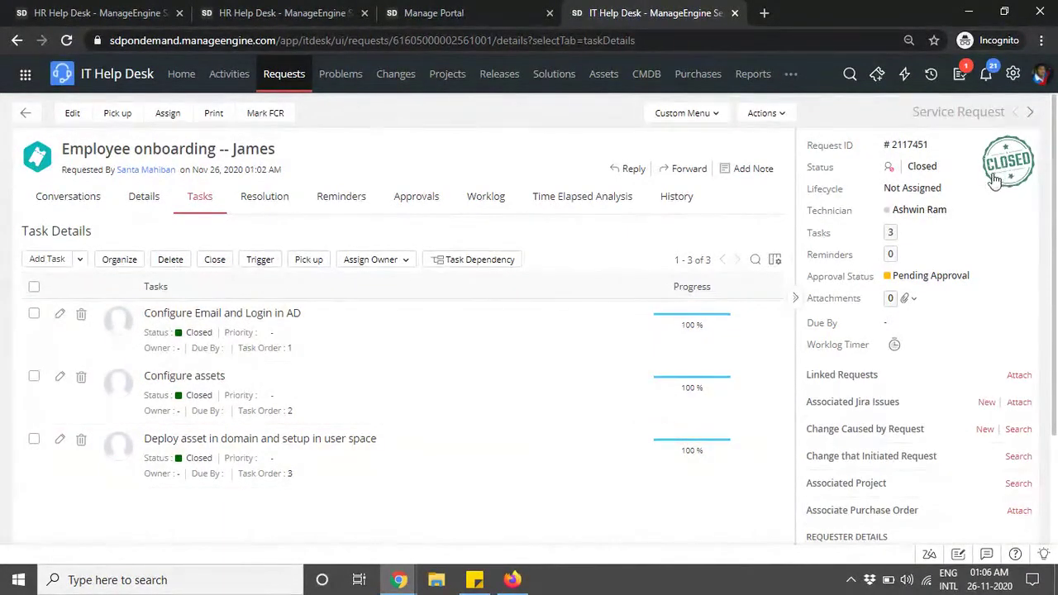
pyautogui.click(1015, 78)
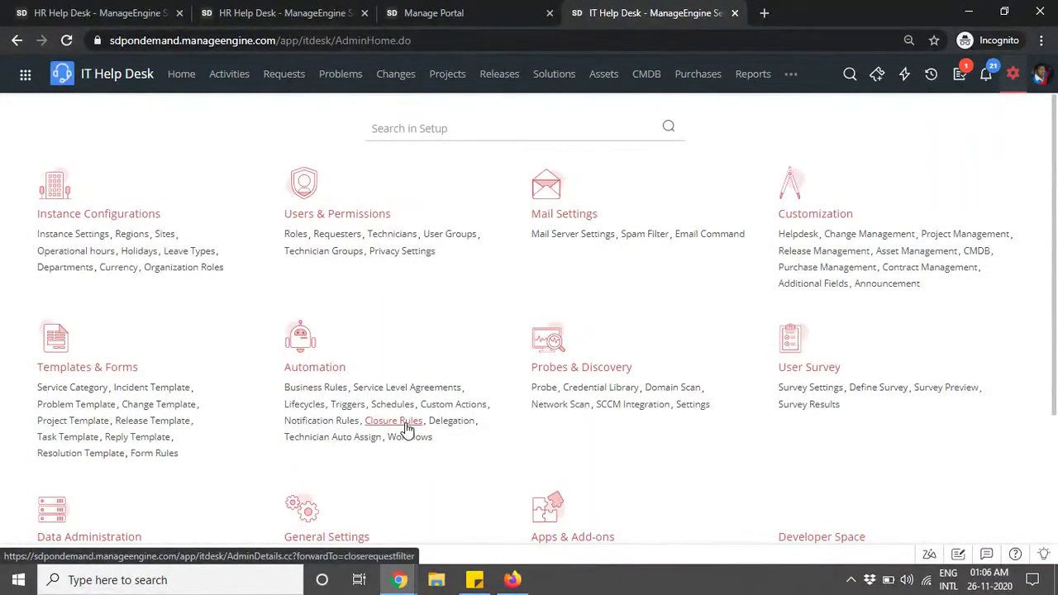
# Set the request closure rule to move requests to Closed once all tasks complete, then view the IT requests list.
pyautogui.click(399, 422)
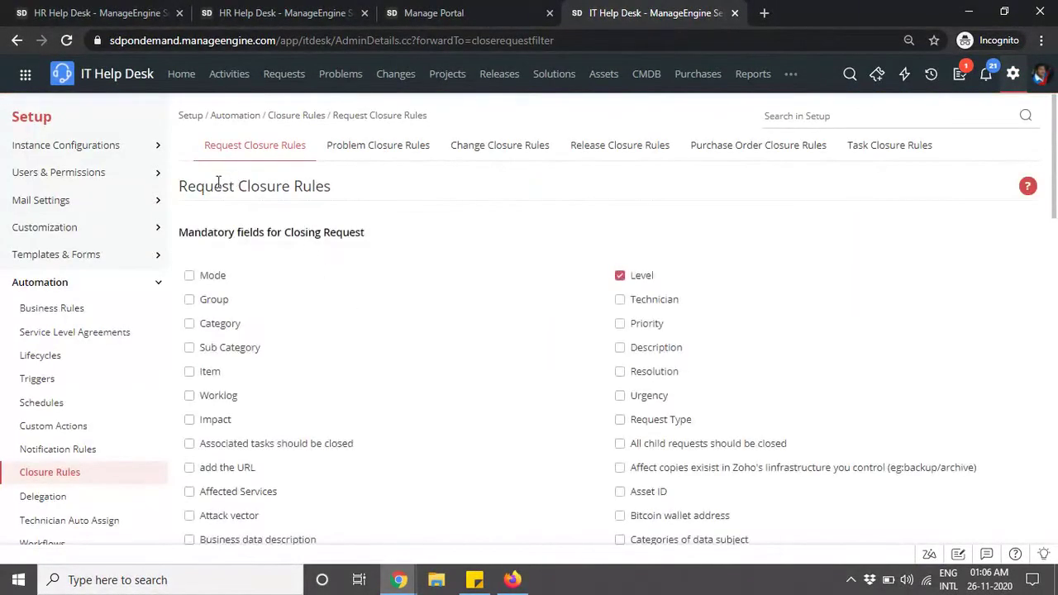
pyautogui.moveTo(180, 187); pyautogui.dragTo(236, 187)
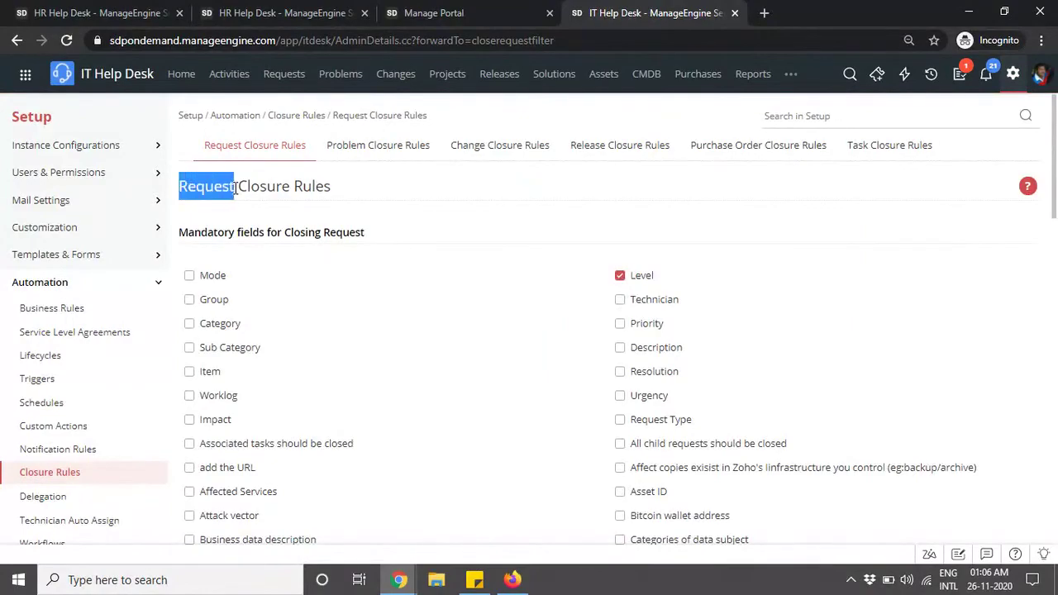
pyautogui.click(372, 216)
pyautogui.scroll(-15, 425, 286)
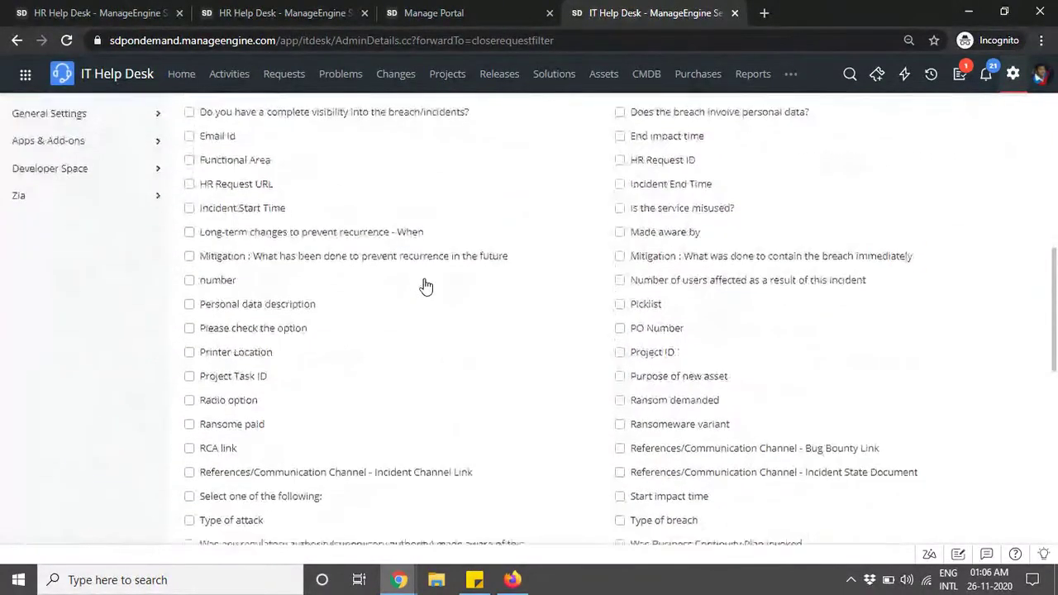
pyautogui.scroll(-4, 425, 286)
pyautogui.click(188, 454)
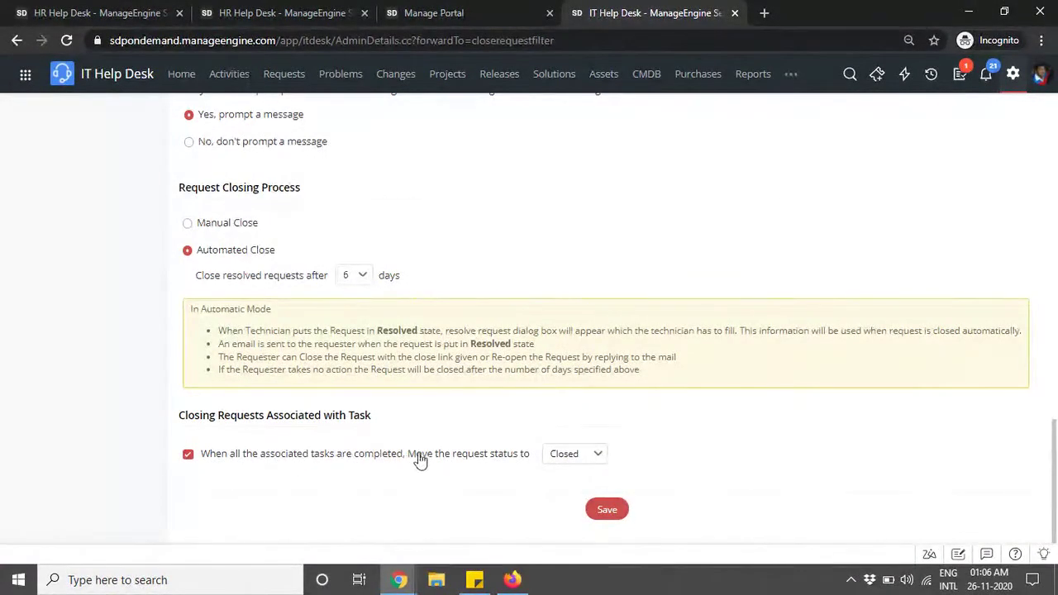
pyautogui.click(571, 460)
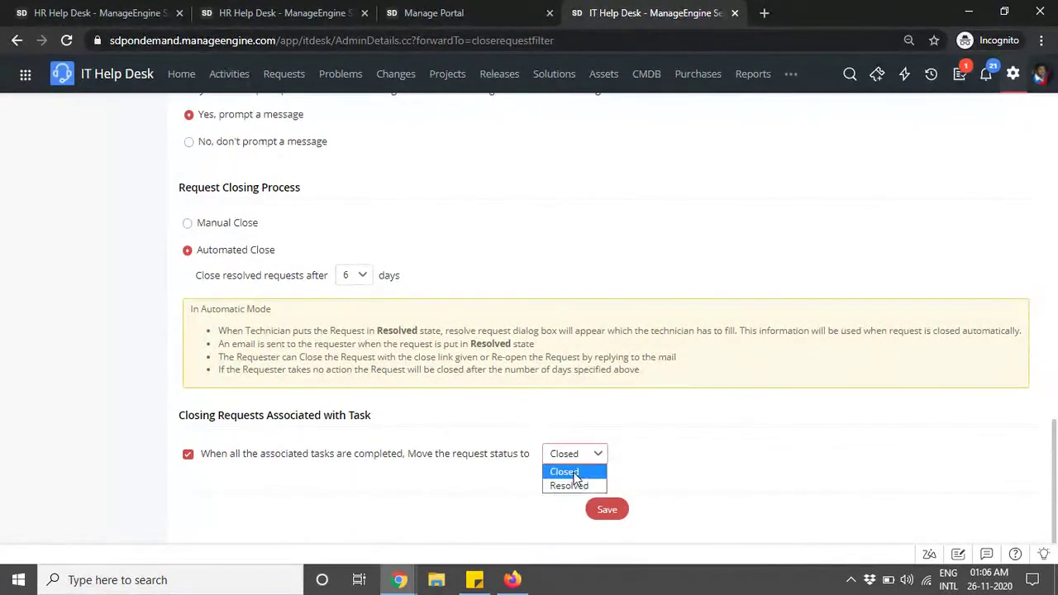
pyautogui.click(671, 461)
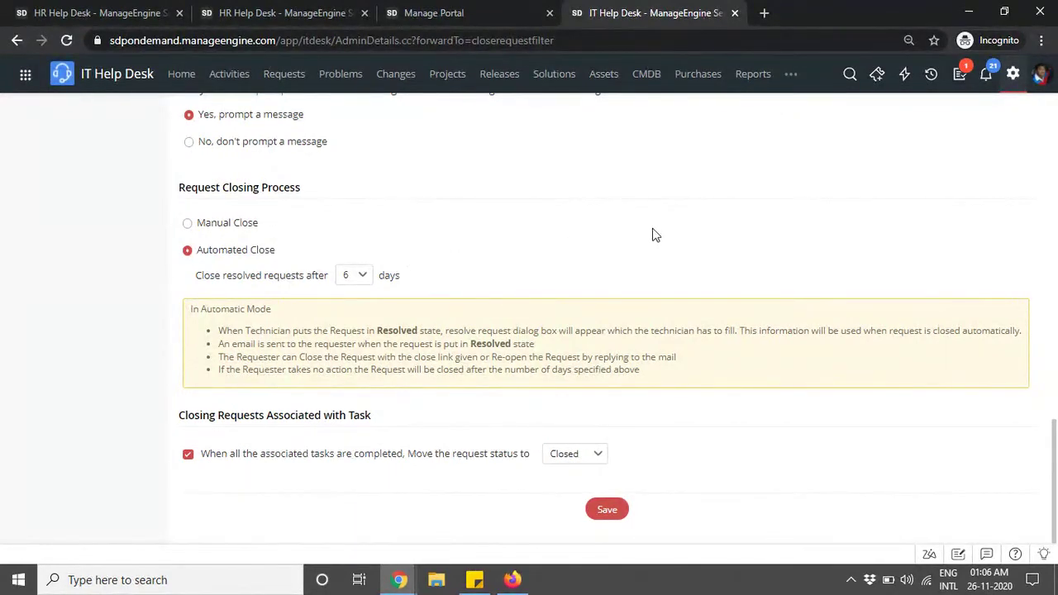
pyautogui.click(296, 84)
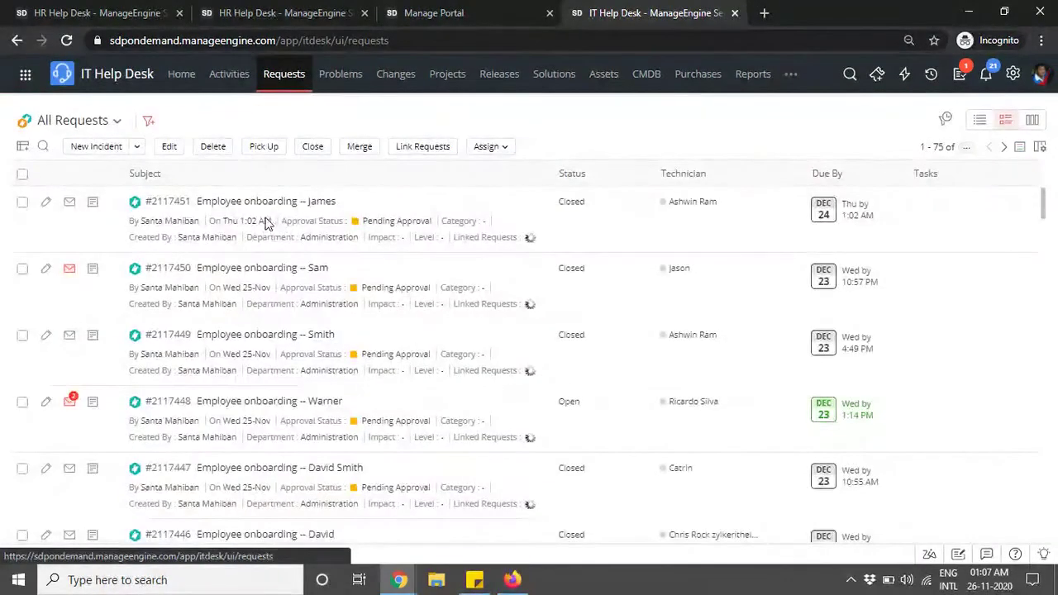
# Open the HR Help Desk Employee onboarding request and review its six tasks.
pyautogui.moveTo(319, 210)
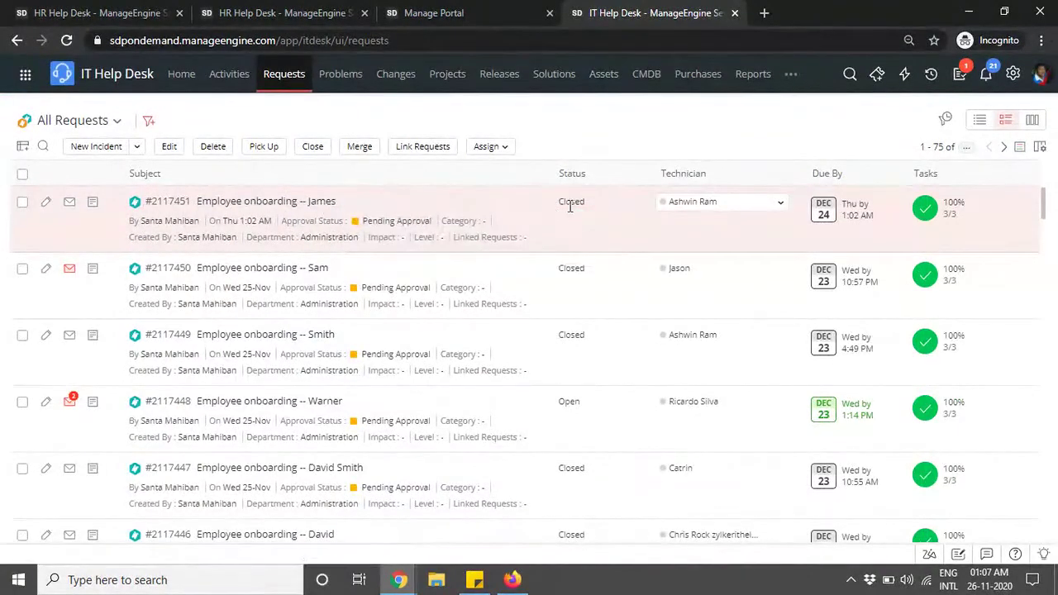
pyautogui.click(298, 12)
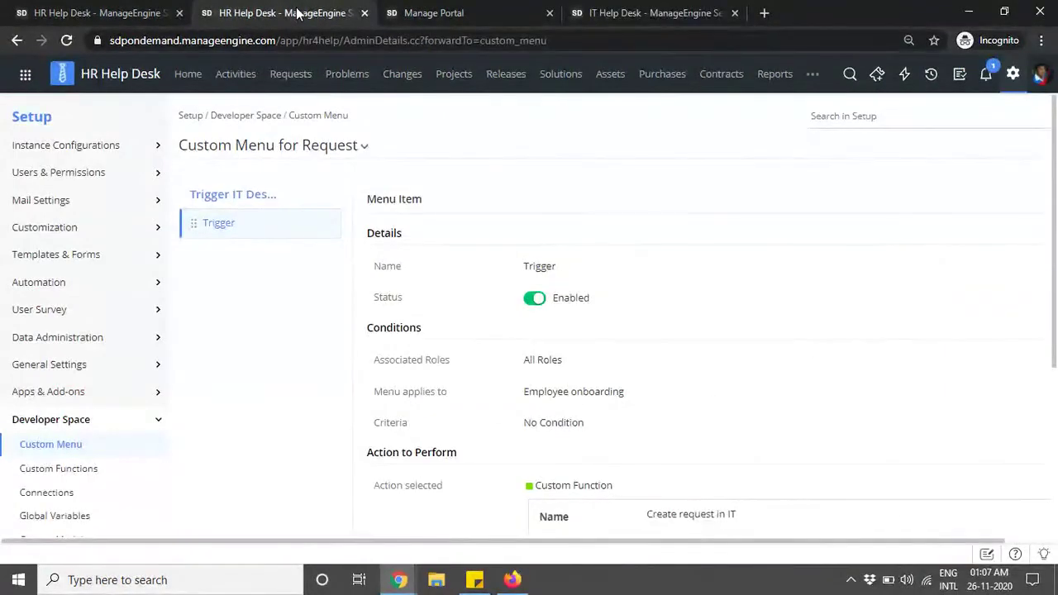
pyautogui.click(297, 81)
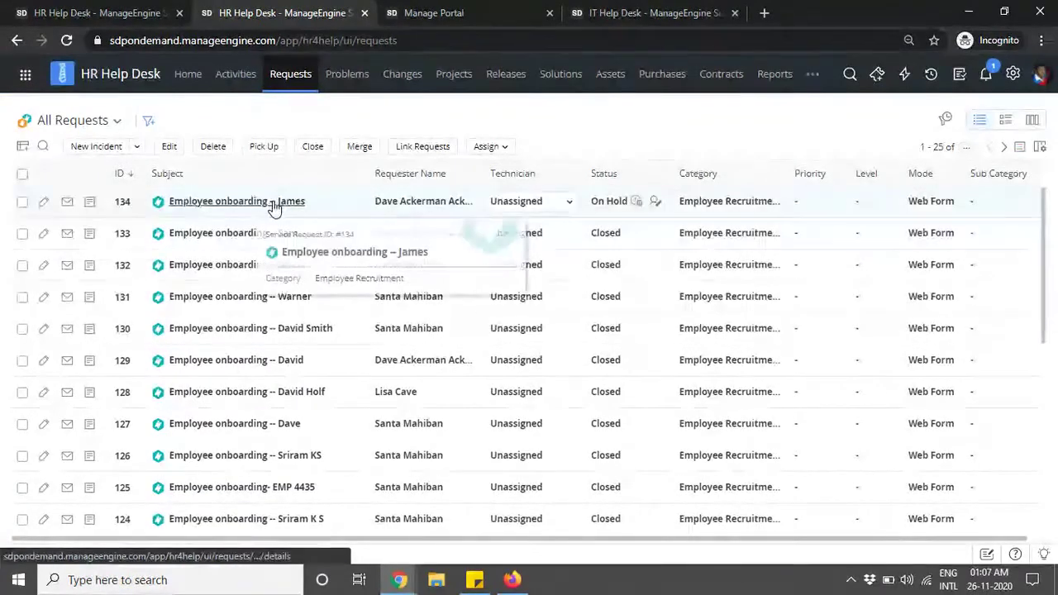
pyautogui.click(275, 203)
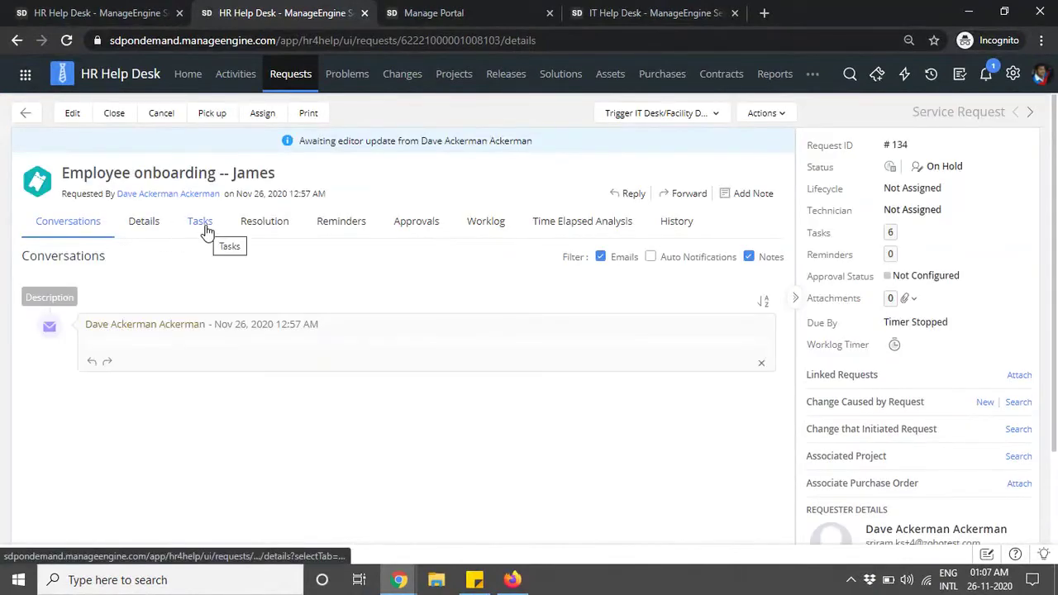
pyautogui.click(206, 232)
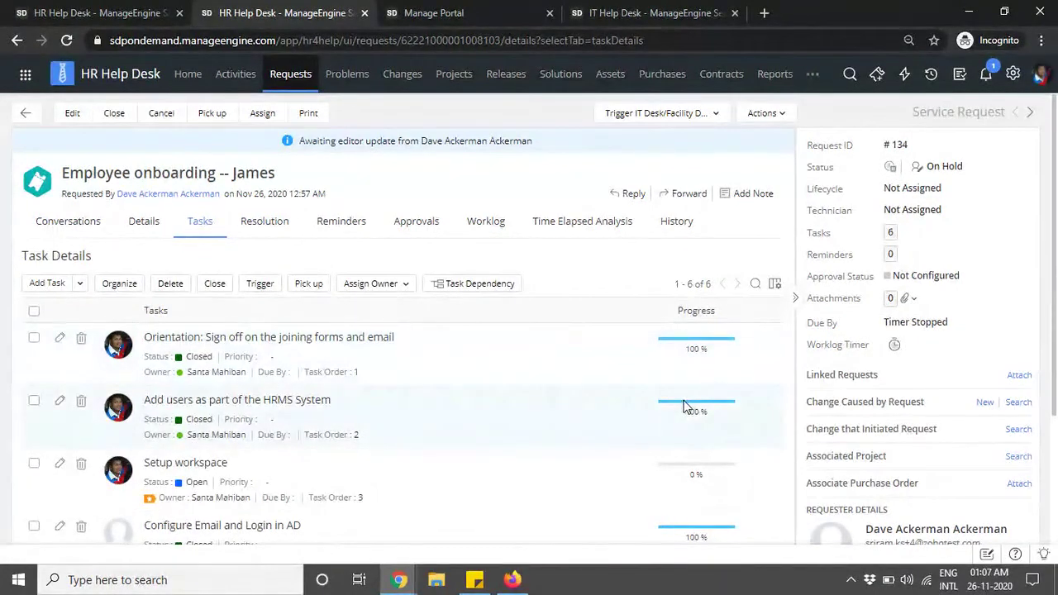
pyautogui.scroll(-3, 506, 386)
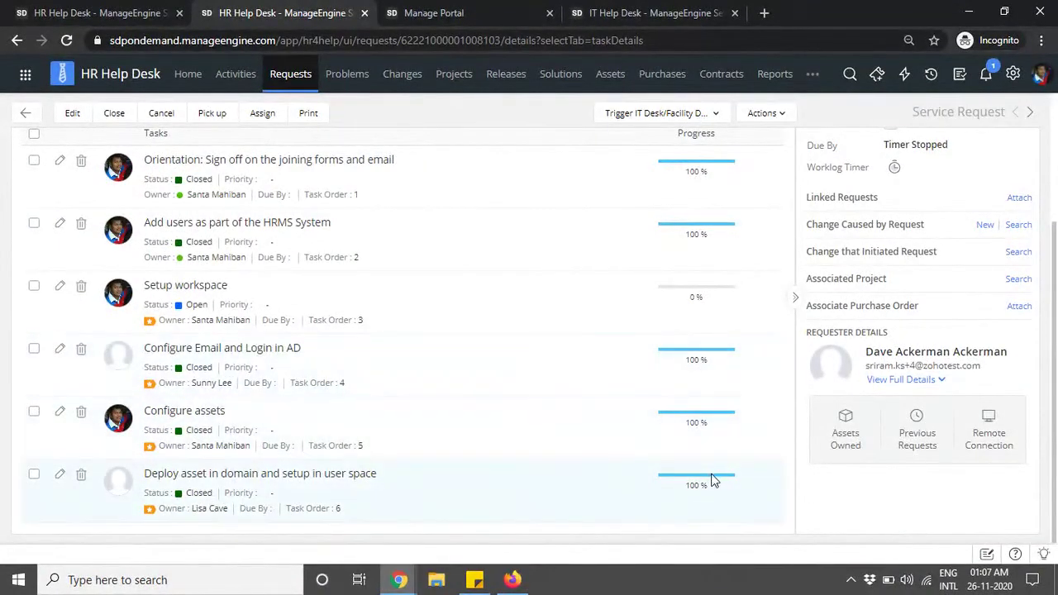
# Check the IT Help Desk request list, then return to the HR onboarding task list.
pyautogui.click(653, 13)
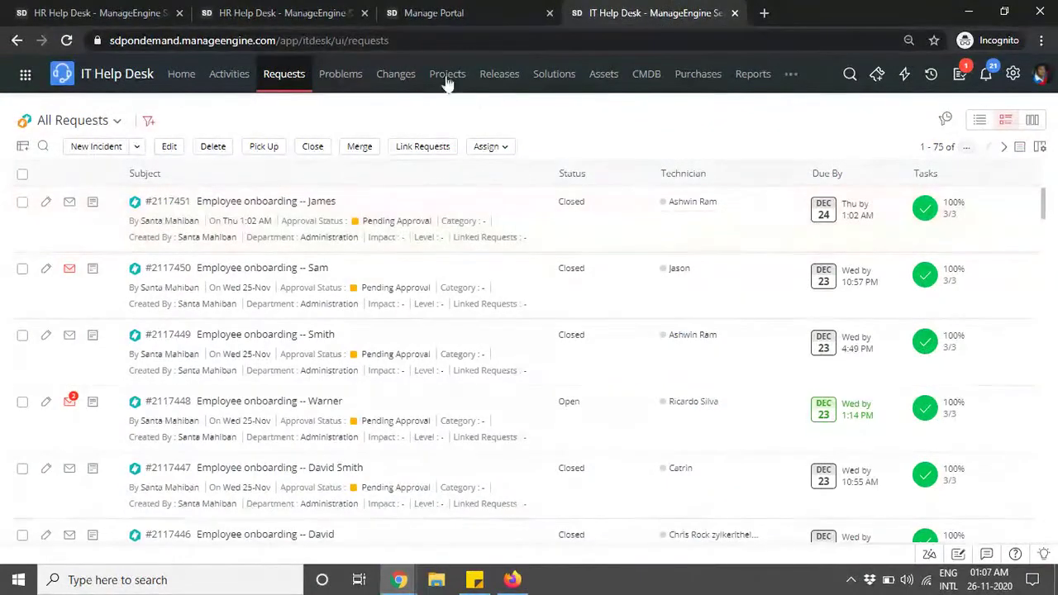
pyautogui.click(305, 8)
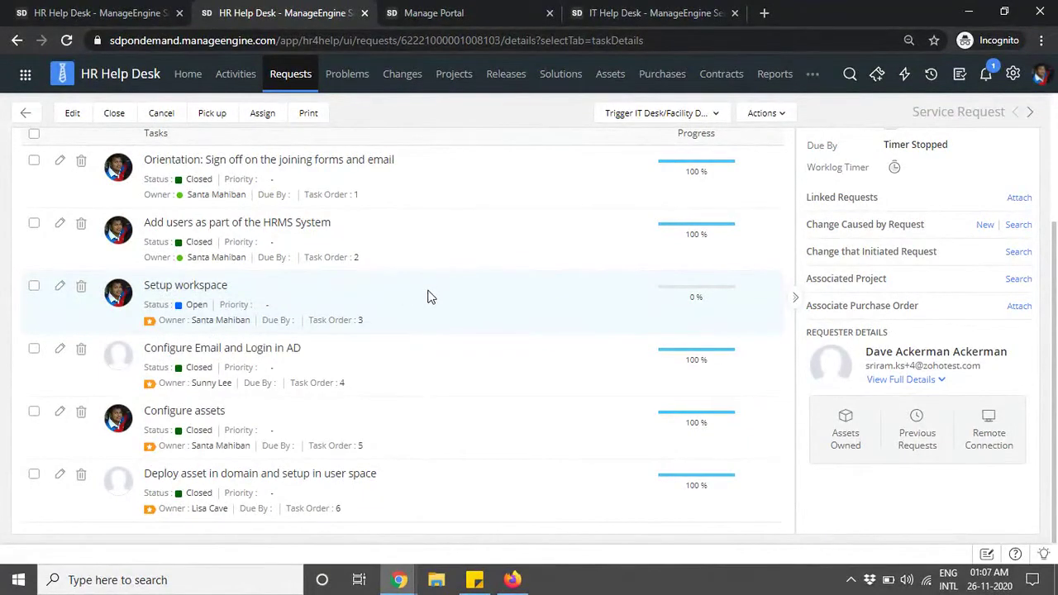
pyautogui.scroll(2, 427, 297)
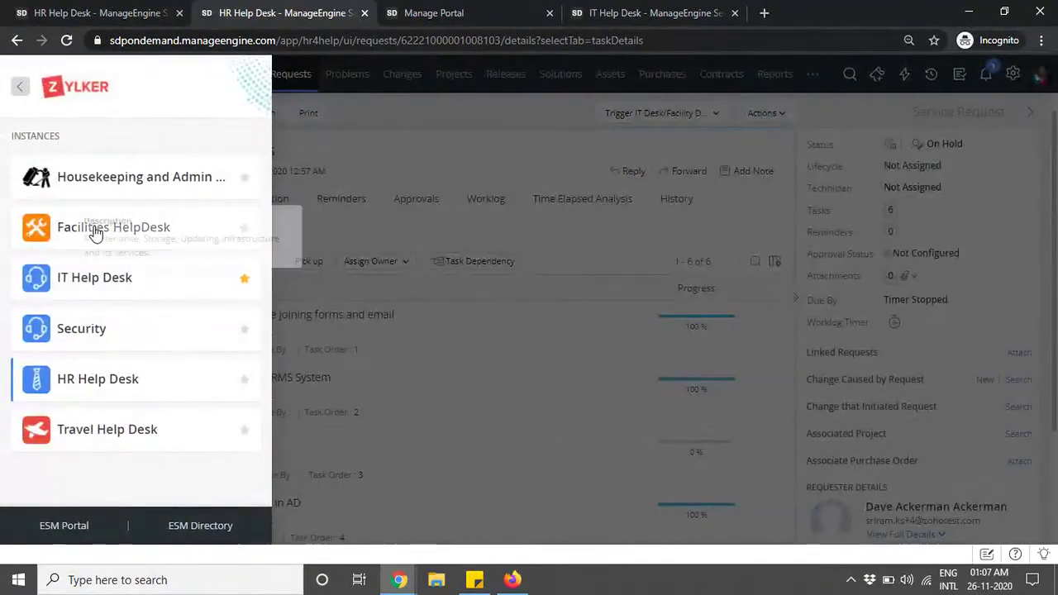
# Open Facilities HelpDesk in a new tab and load its request list.
pyautogui.rightClick(109, 228)
pyautogui.click(126, 239)
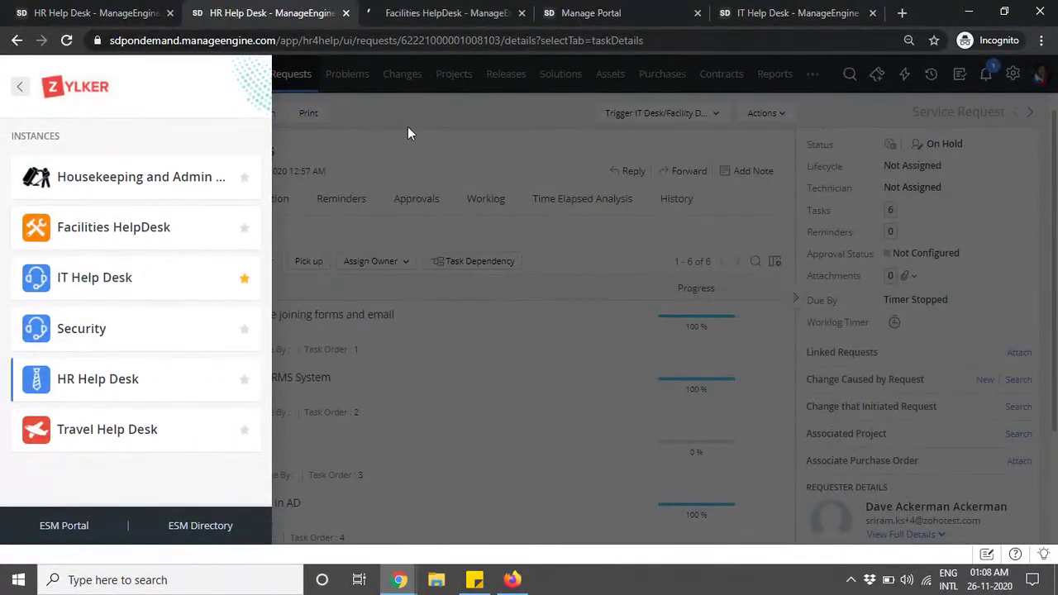
pyautogui.click(429, 14)
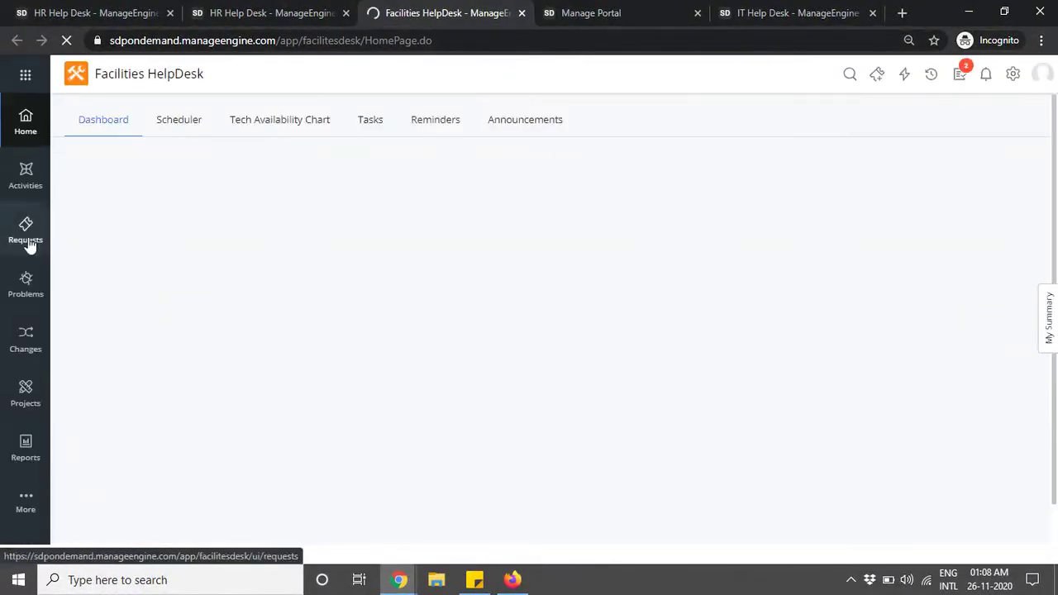
pyautogui.click(25, 236)
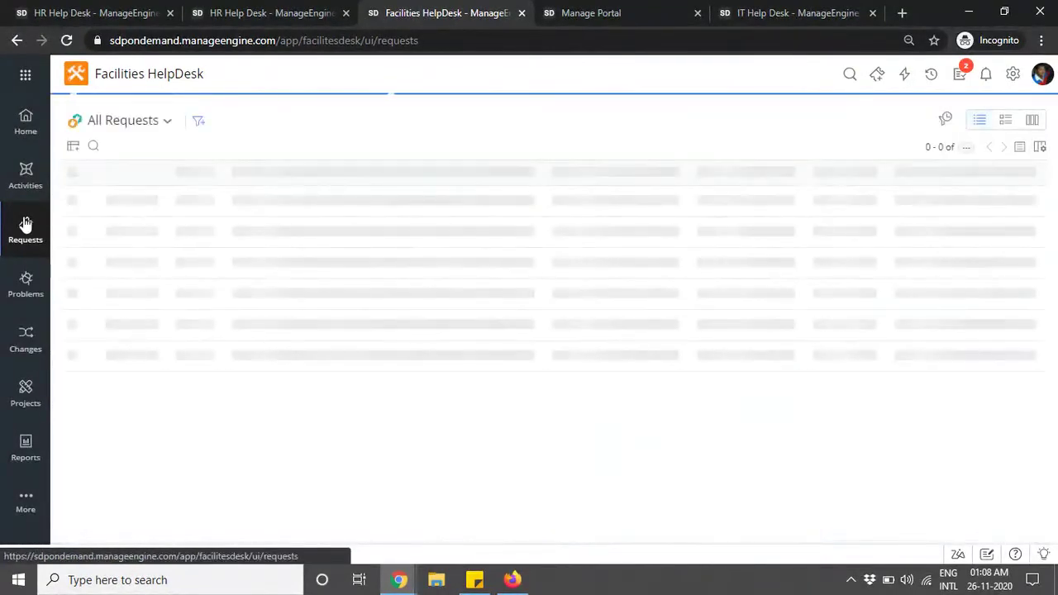
pyautogui.click(25, 224)
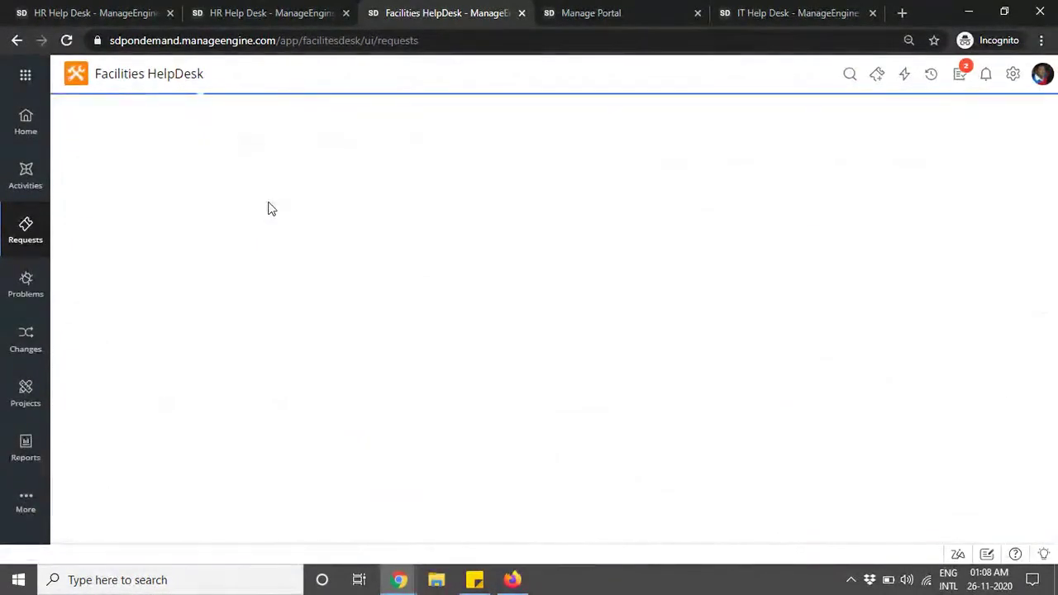
# Close the Setup workspace task on the Facilities Employee onboarding request #65.
pyautogui.click(304, 205)
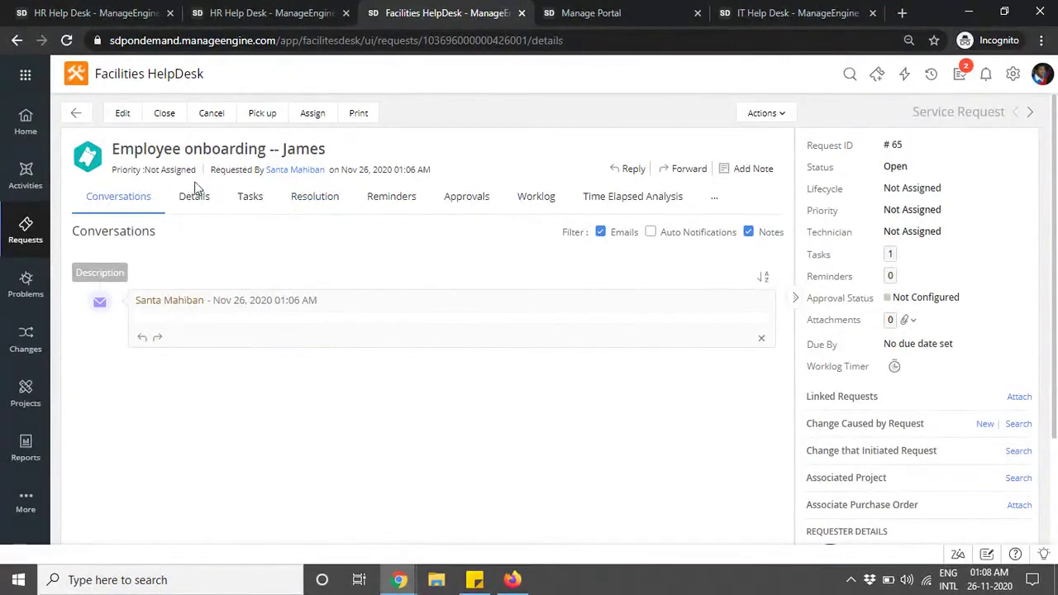
pyautogui.click(252, 201)
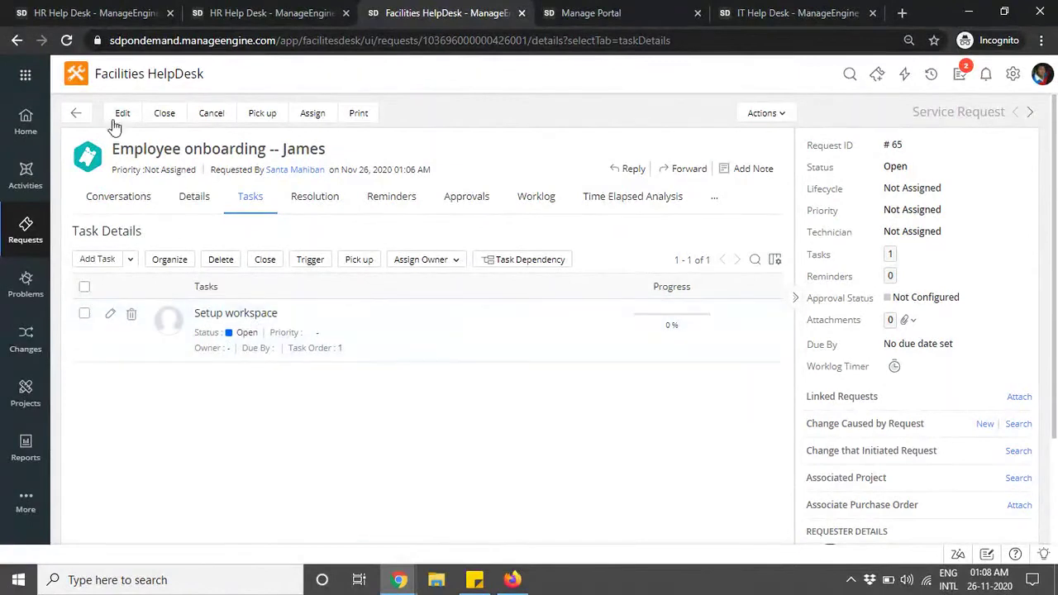
pyautogui.click(83, 315)
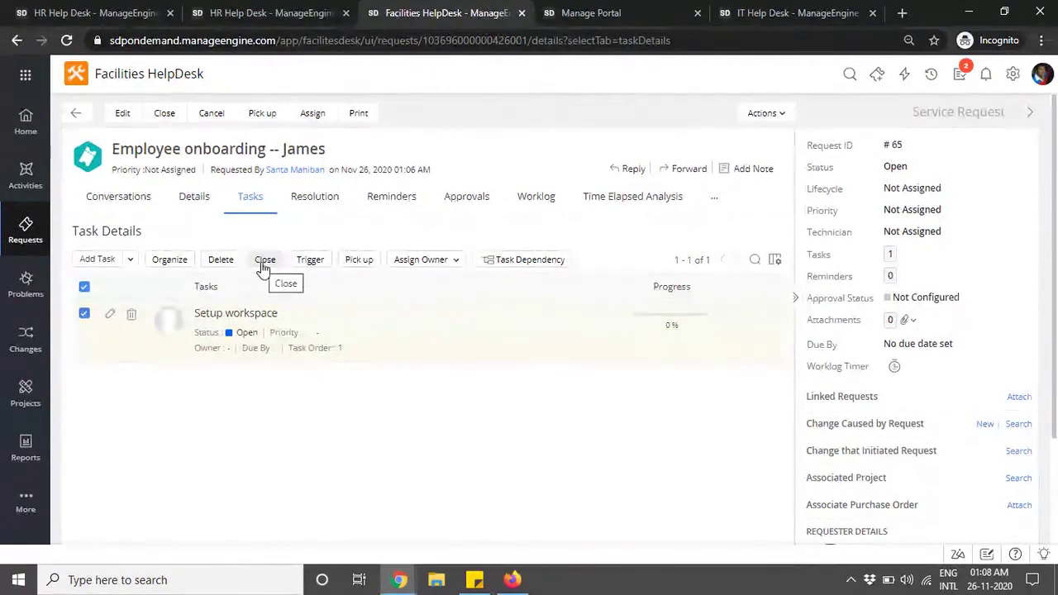
pyautogui.click(265, 263)
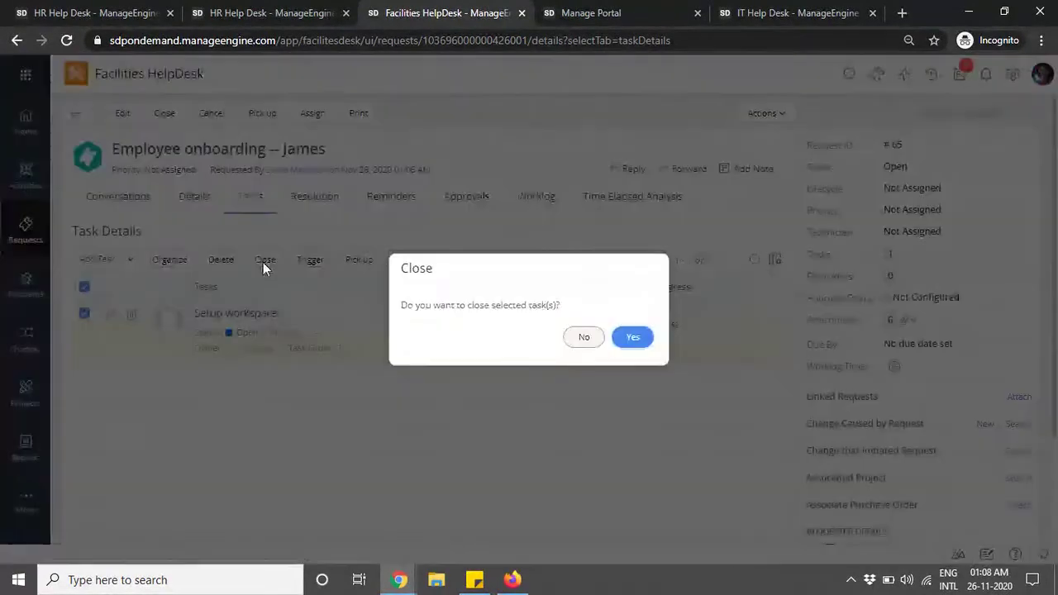
pyautogui.click(633, 337)
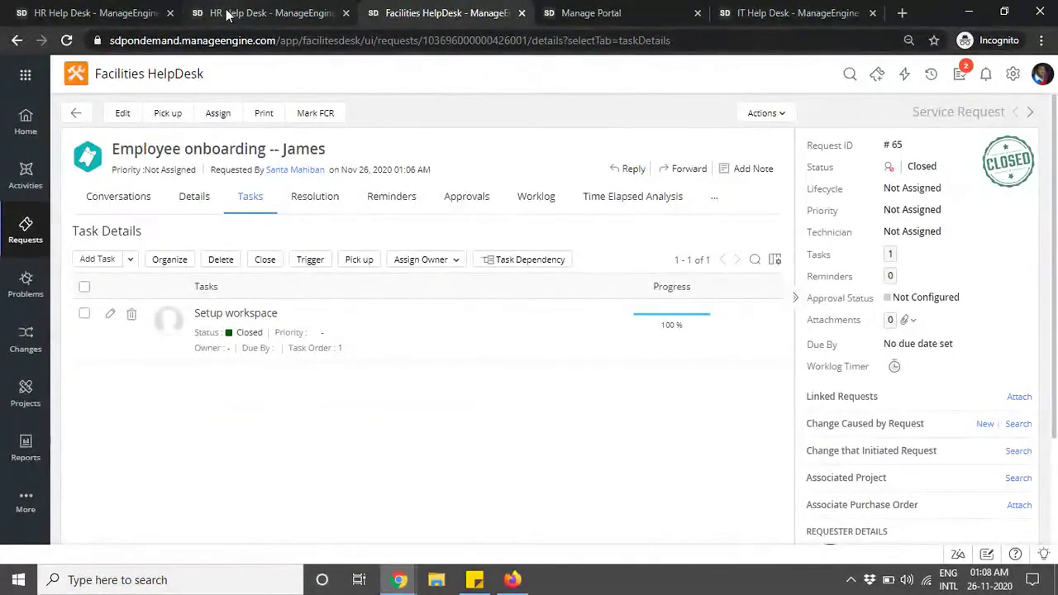
# Refresh HR onboarding request #134 to confirm all six tasks, including Setup workspace, show Closed at 100%.
pyautogui.click(126, 13)
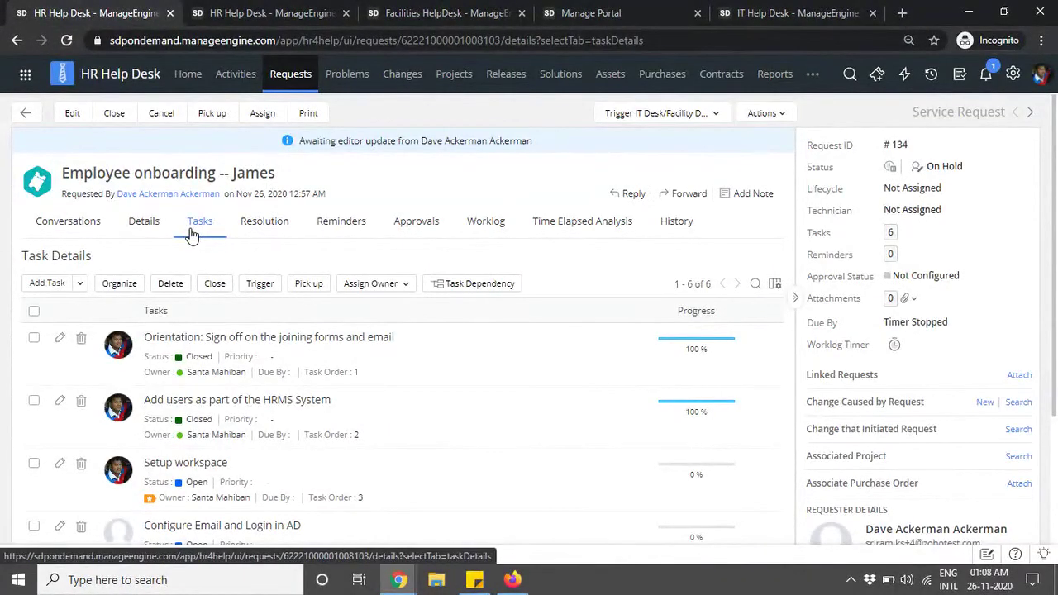
pyautogui.click(193, 234)
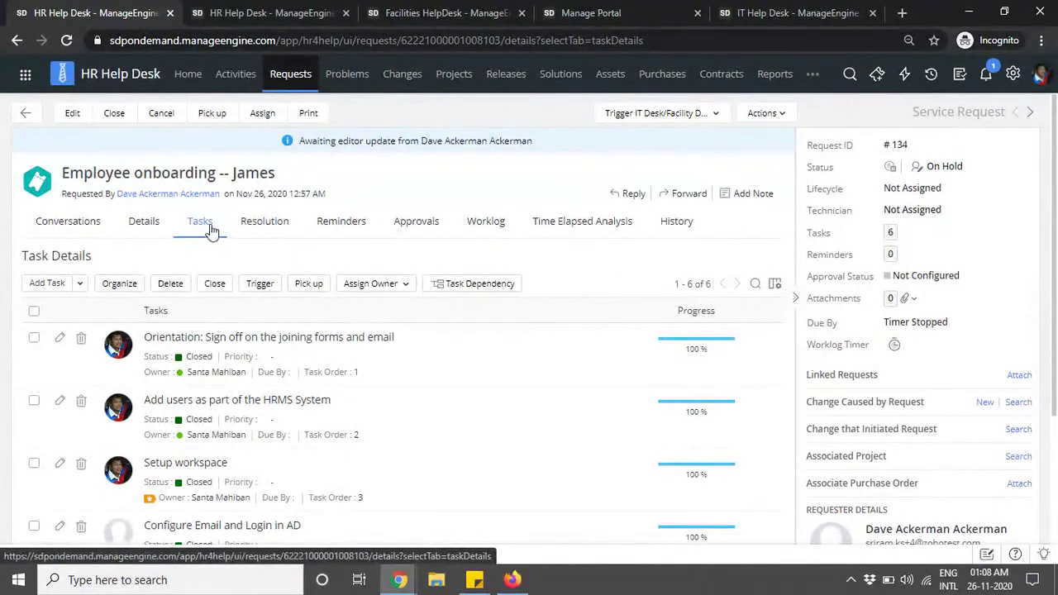
pyautogui.click(238, 219)
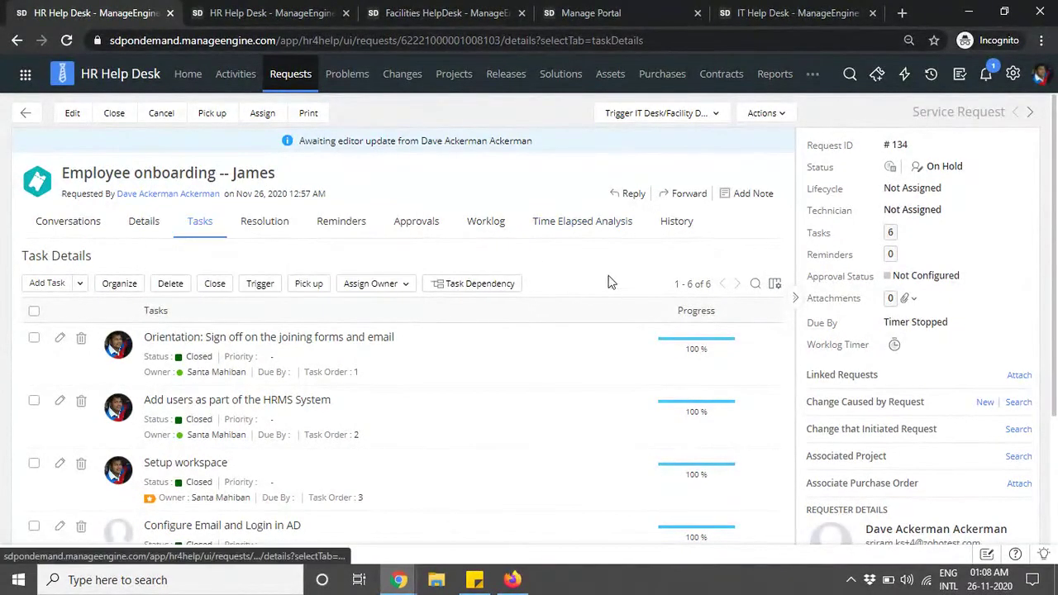
pyautogui.scroll(-2, 584, 274)
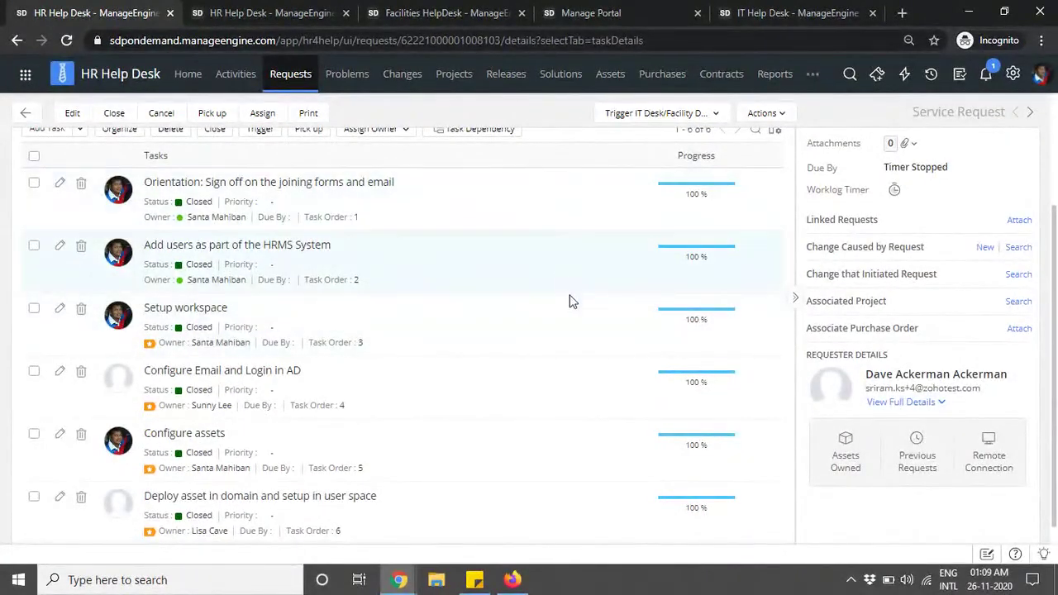
pyautogui.click(93, 113)
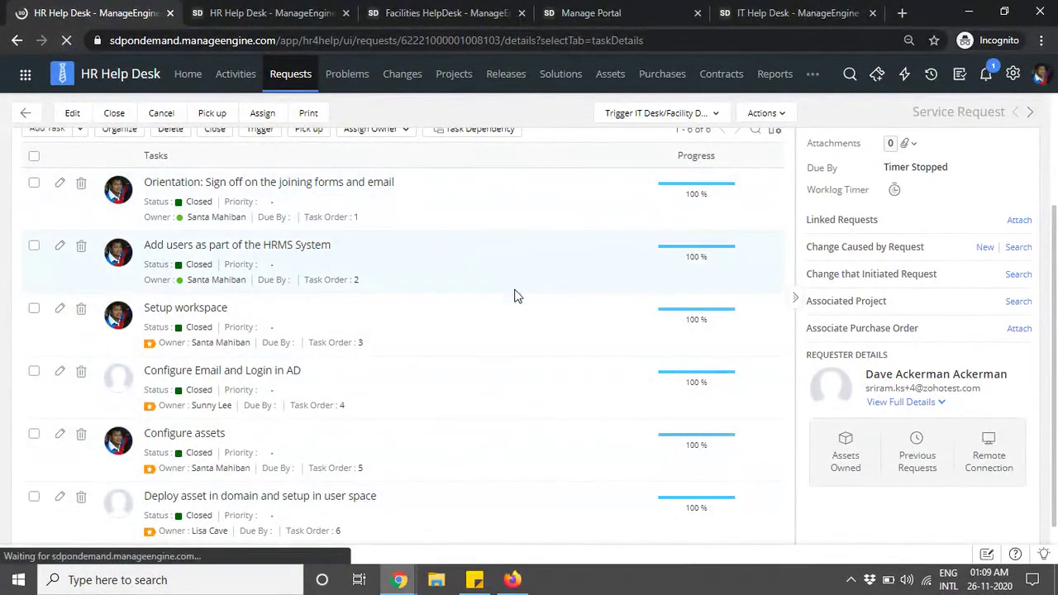
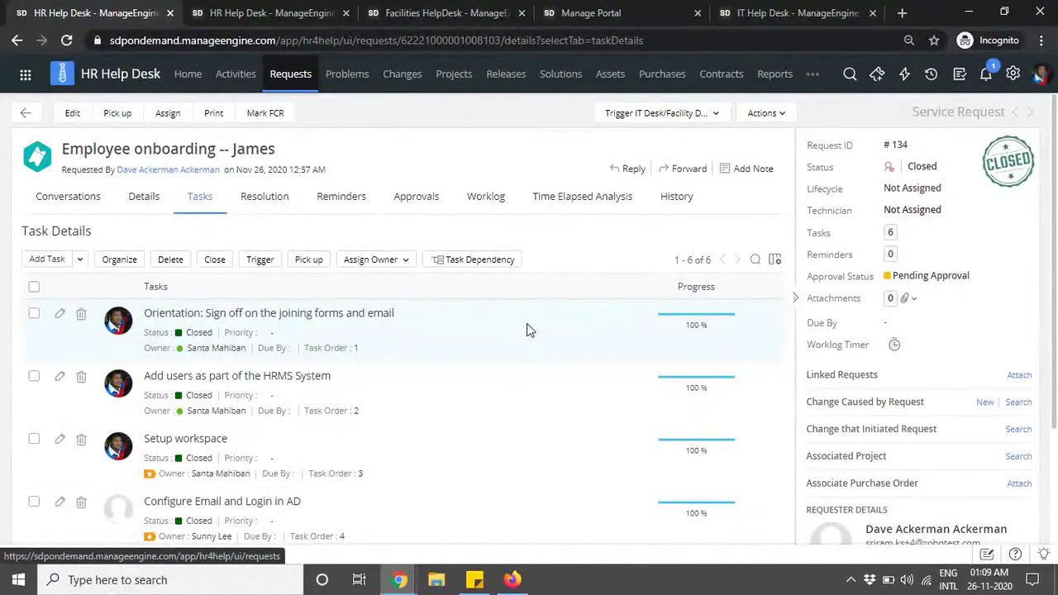
# Advance the Zoho Show presentation to the 'ZIA the AI Assistant for ServiceDesk Plus Cloud' slide.
pyautogui.hotkey('alt', 'Tab')
pyautogui.hotkey('alt', 'Tab')
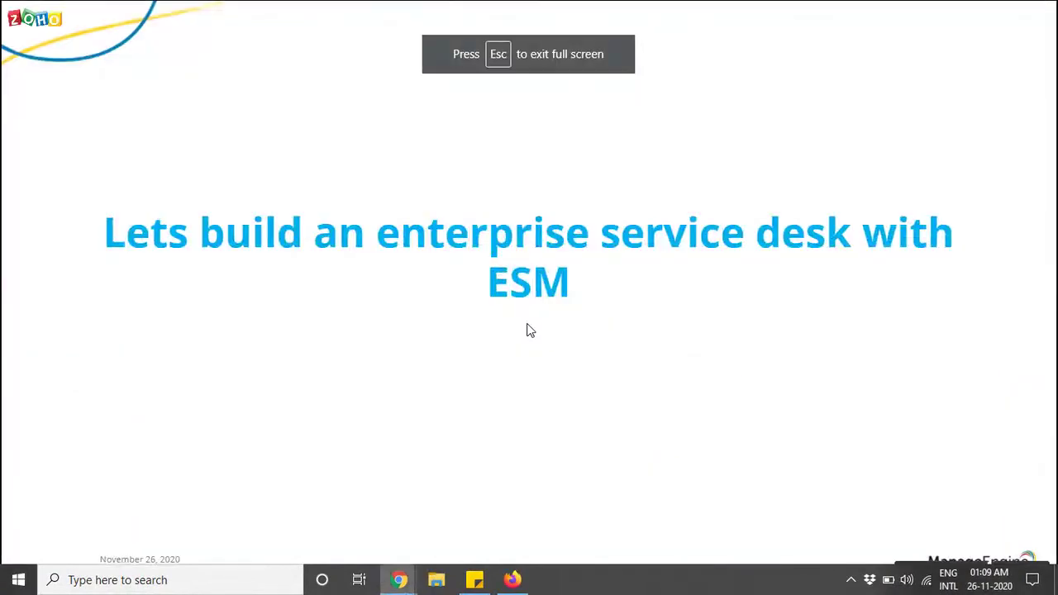
pyautogui.press('Right')
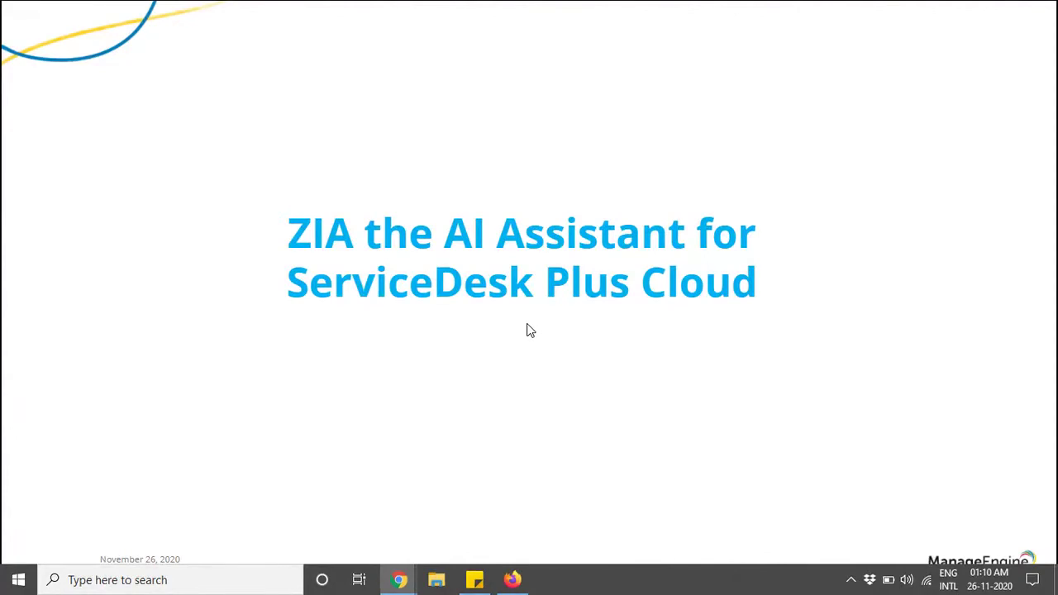
pyautogui.hotkey('alt', 'Tab')
# Review the Zia category and template prediction toggles under Artificial Intelligence, then show All Requests.
pyautogui.hotkey('alt', 'Tab')
pyautogui.hotkey('alt', 'Tab')
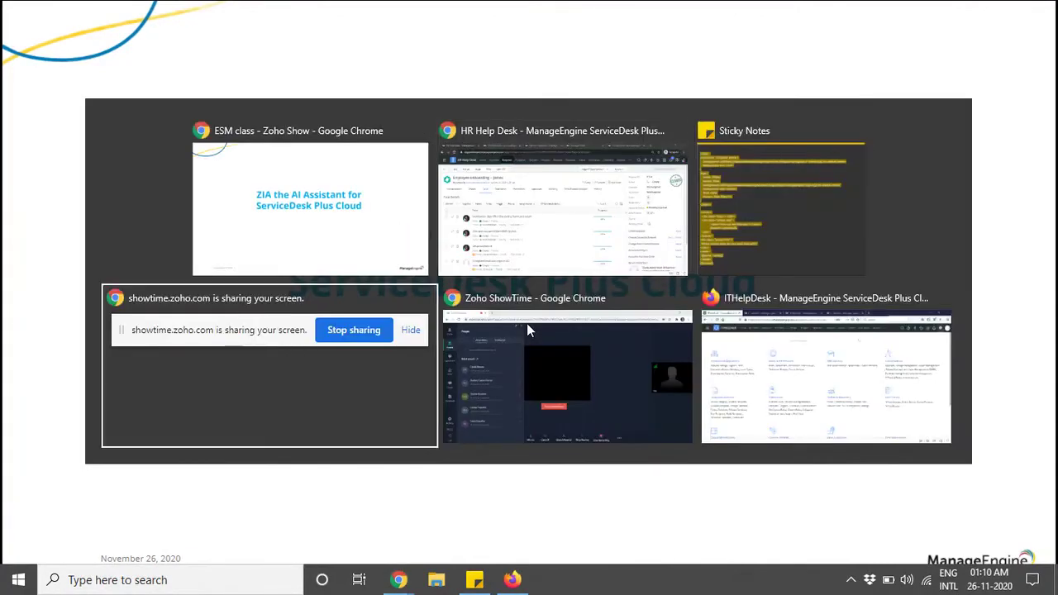
pyautogui.hotkey('alt', 'Tab')
pyautogui.hotkey('alt', 'Tab')
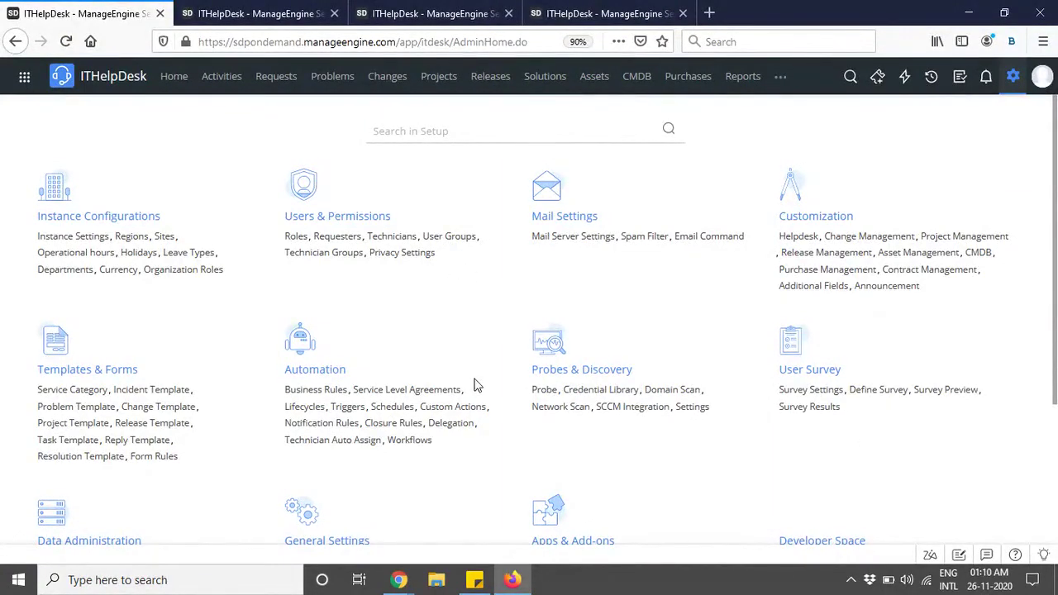
pyautogui.scroll(-4, 491, 369)
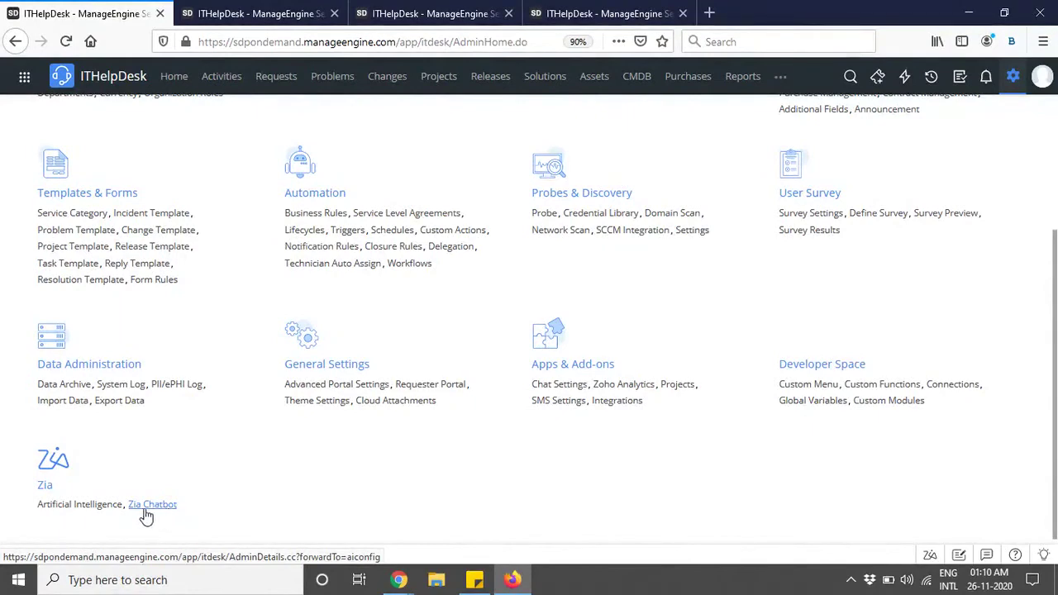
pyautogui.click(80, 512)
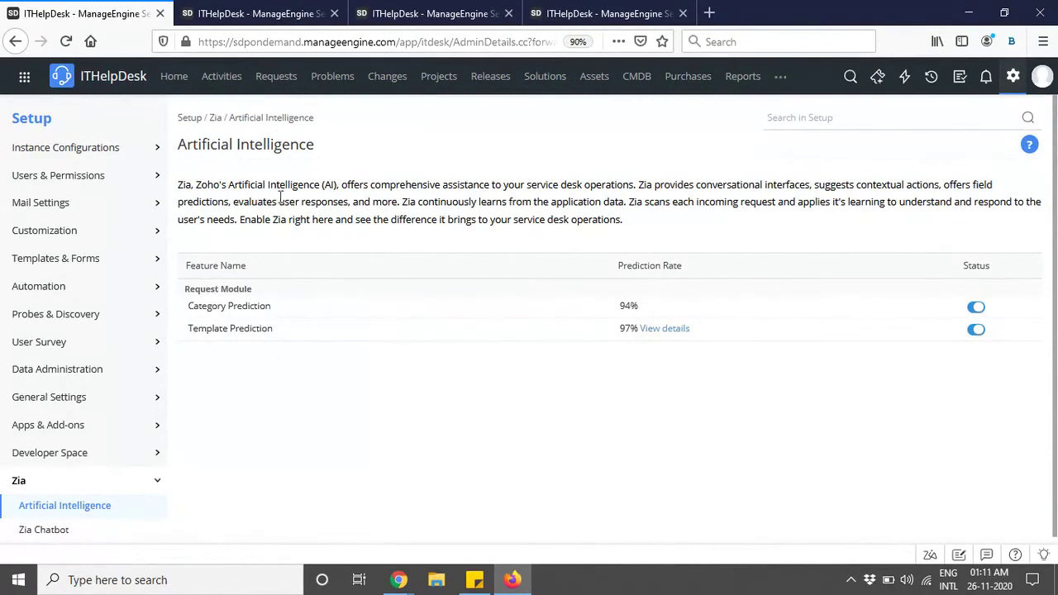
pyautogui.click(275, 84)
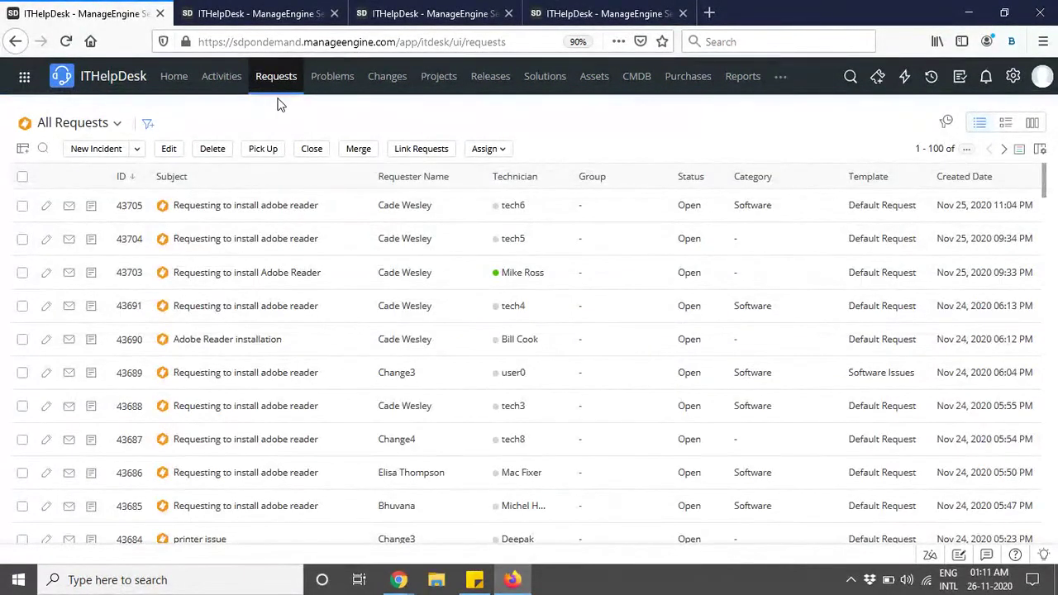
# Start a new incident and pick the requester from the name suggestions.
pyautogui.click(105, 154)
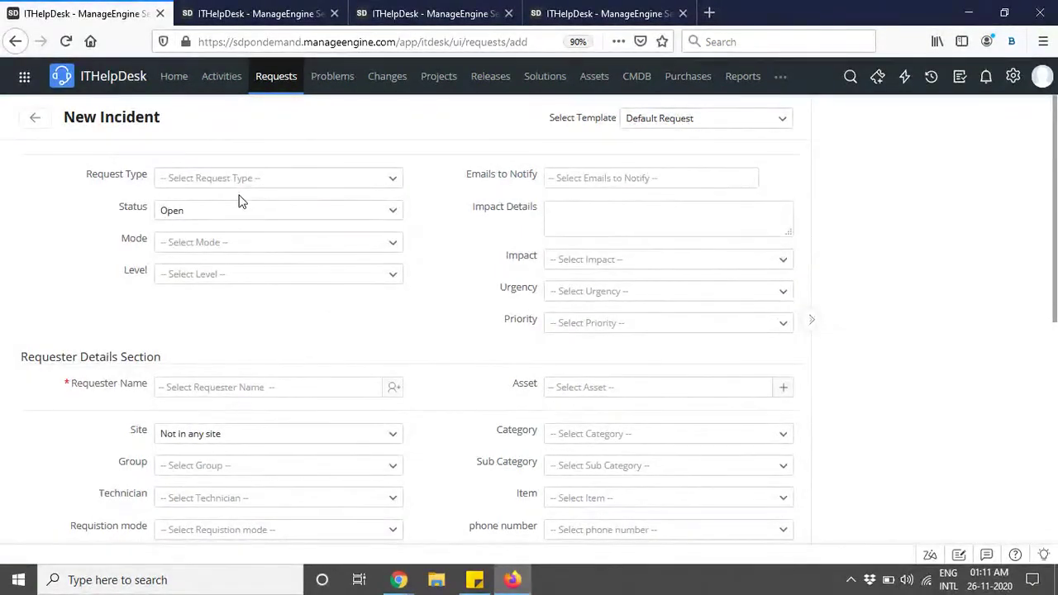
pyautogui.click(256, 178)
pyautogui.write('a')
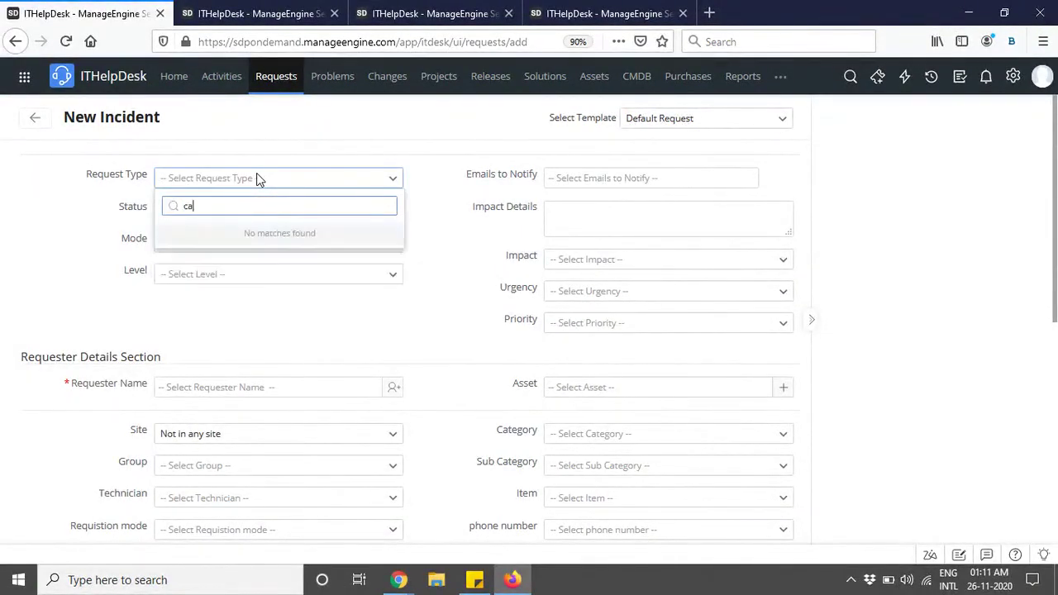
pyautogui.click(267, 153)
pyautogui.click(222, 387)
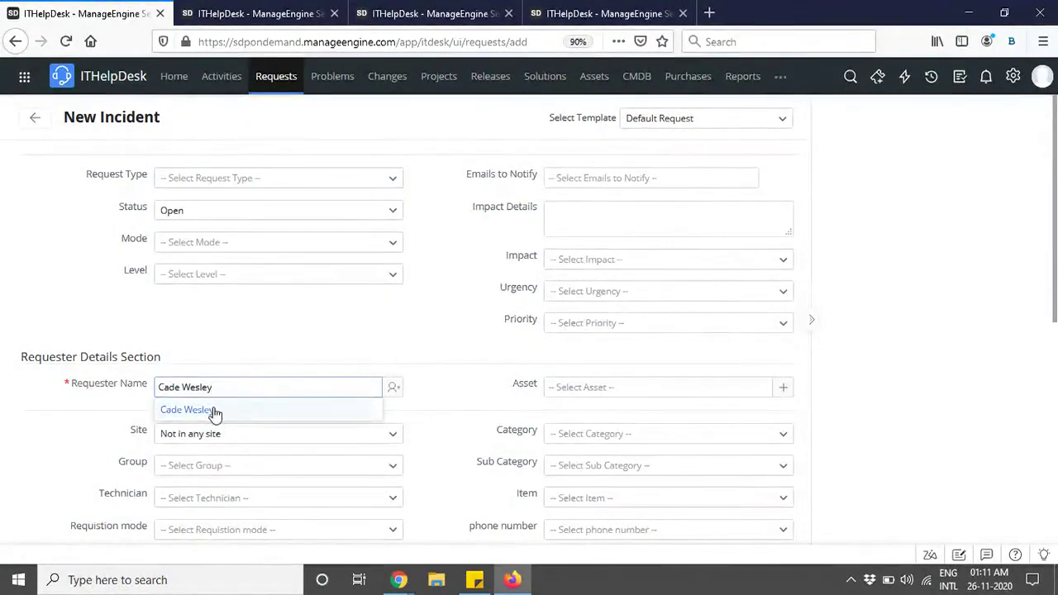
pyautogui.click(213, 410)
# Enter the subject 'Requesting to install adobe reader', then return to the All Requests tab.
pyautogui.scroll(-3, 285, 331)
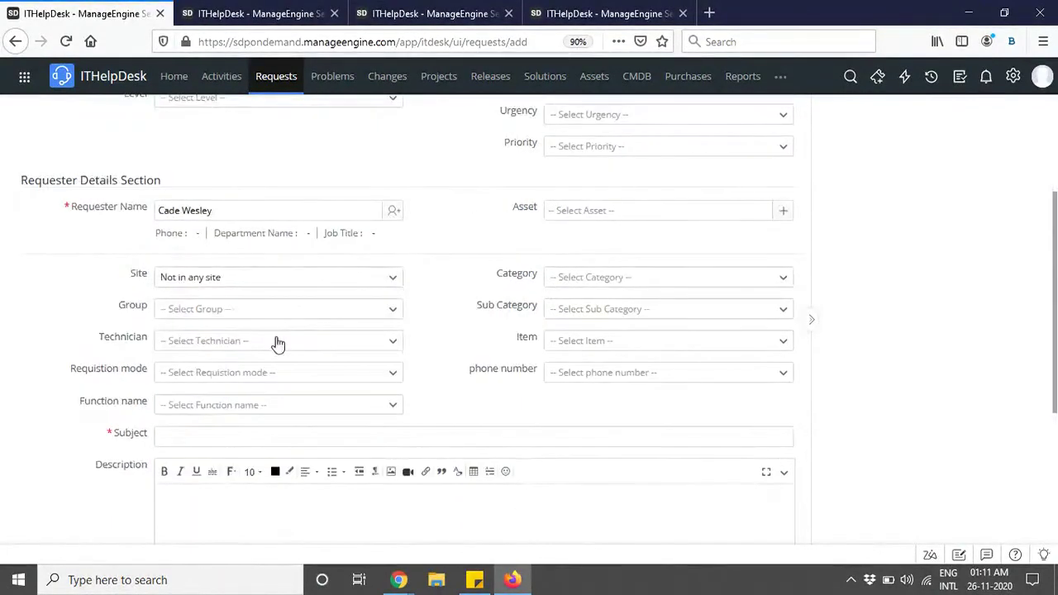
pyautogui.click(234, 435)
pyautogui.write('Re')
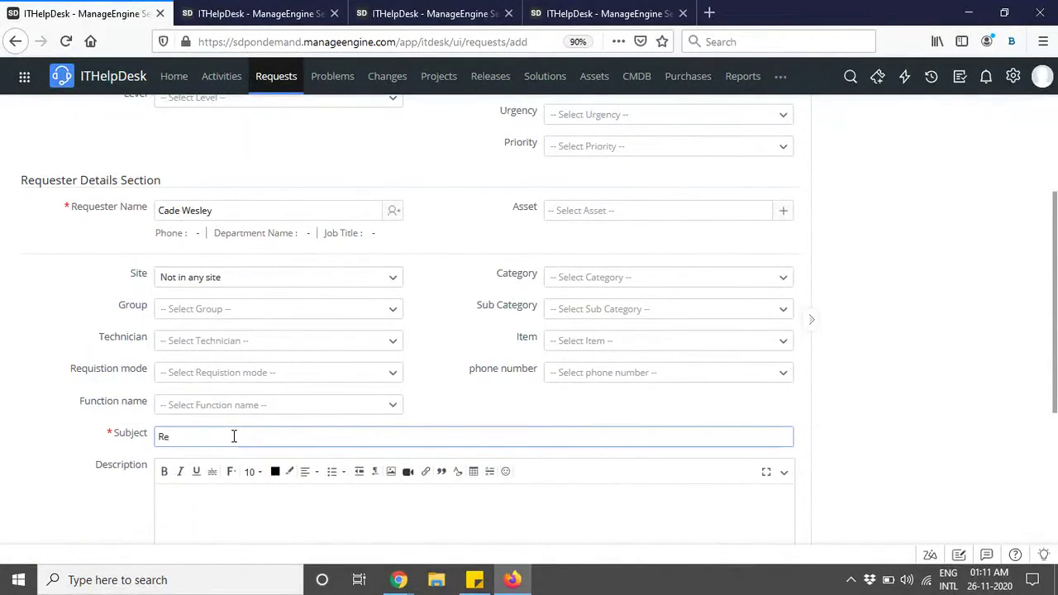
pyautogui.write('questing to install')
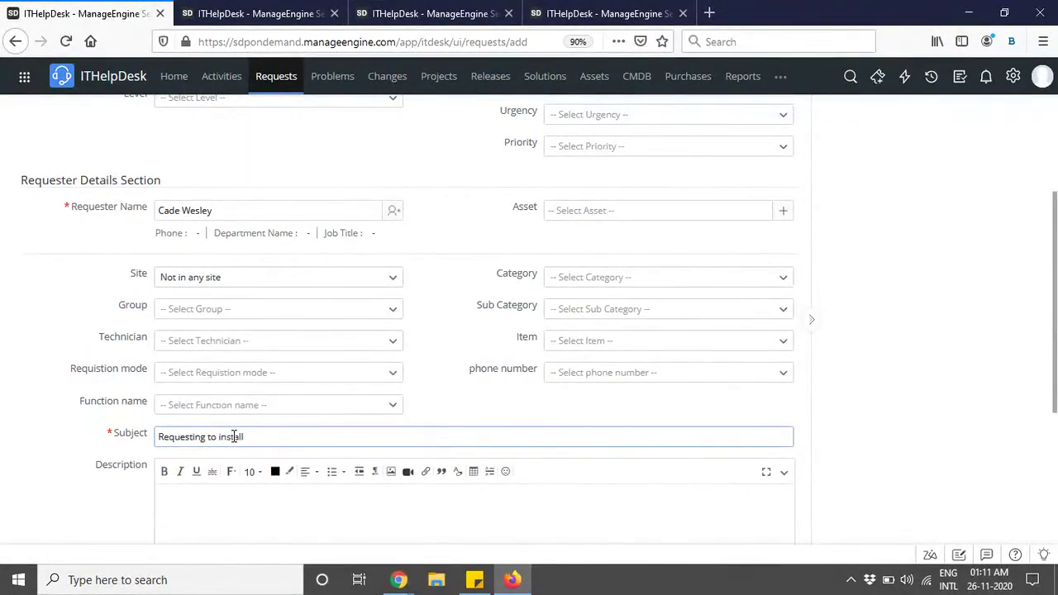
pyautogui.write(' adobe reader')
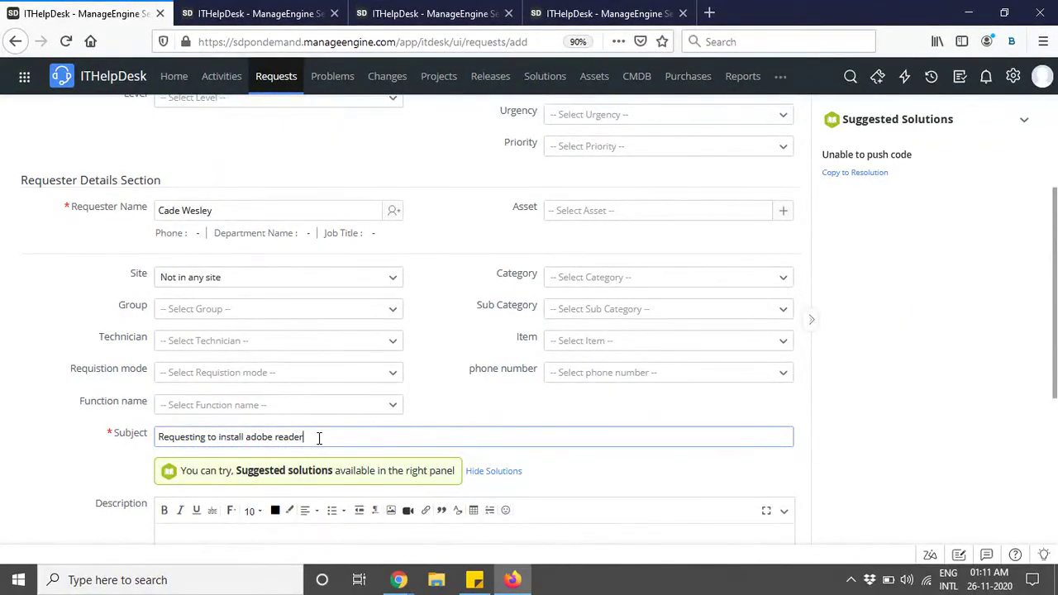
pyautogui.moveTo(319, 439); pyautogui.dragTo(142, 442)
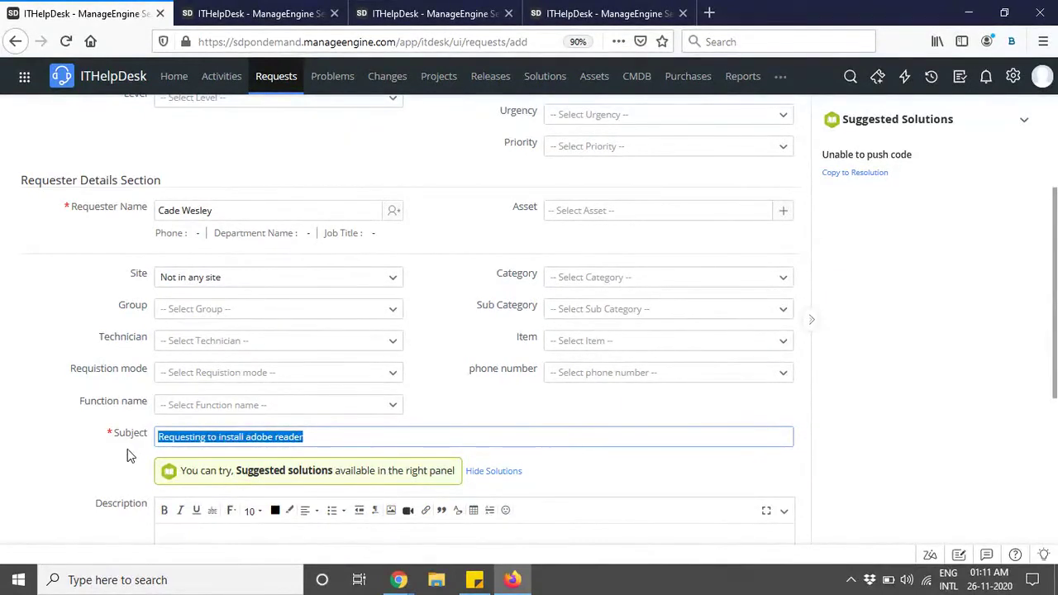
pyautogui.click(326, 438)
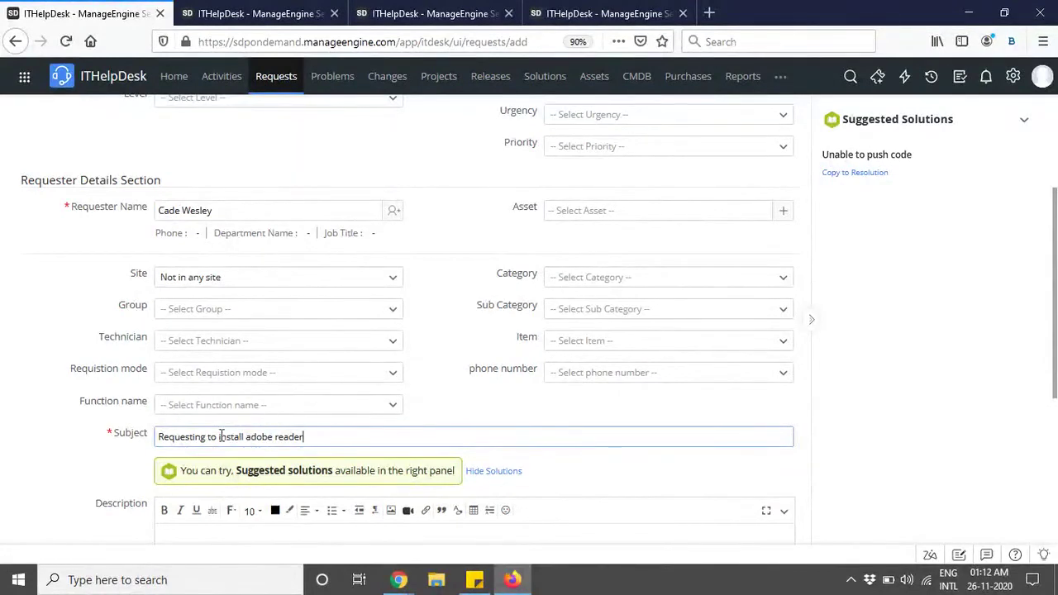
pyautogui.click(302, 437)
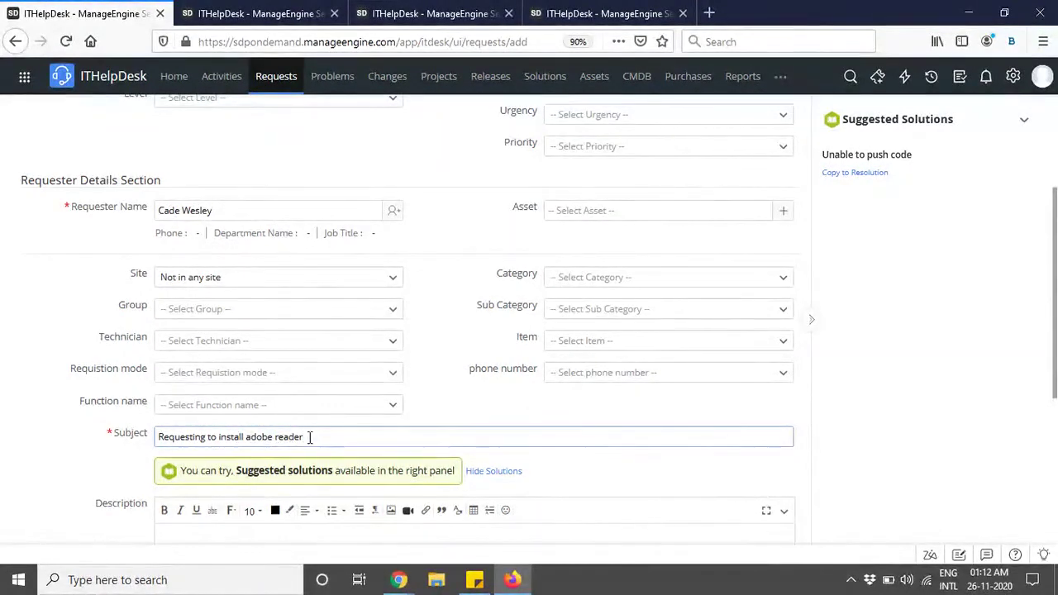
pyautogui.scroll(-5, 411, 439)
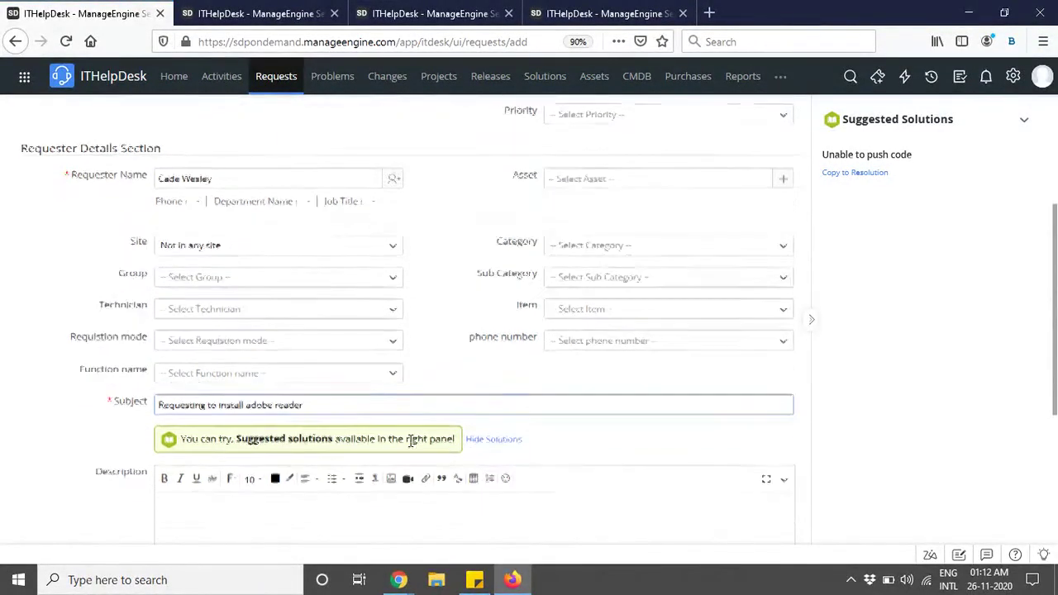
pyautogui.click(350, 520)
pyautogui.scroll(8, 427, 424)
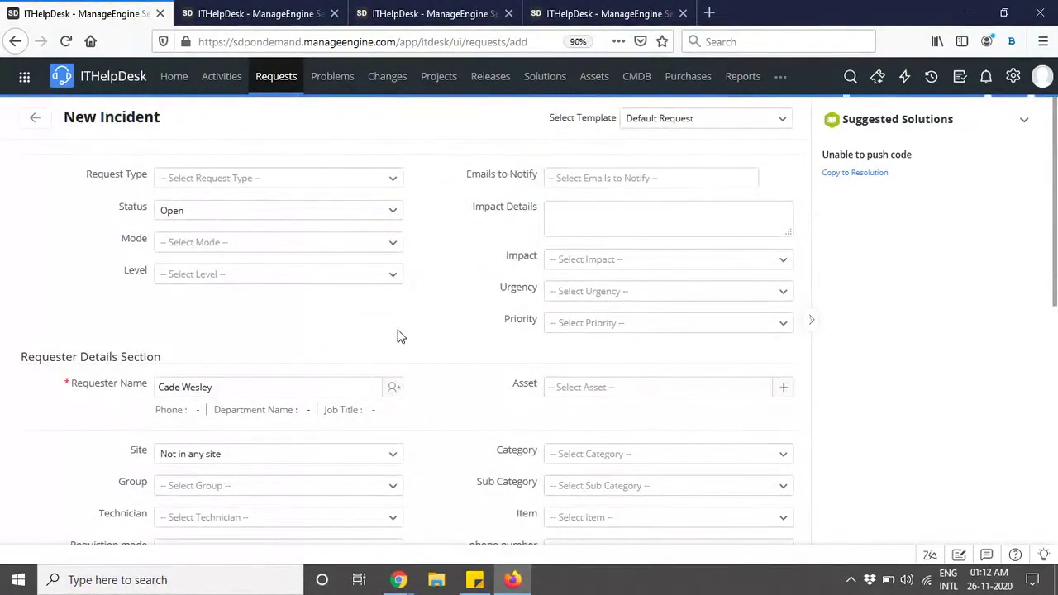
pyautogui.click(256, 14)
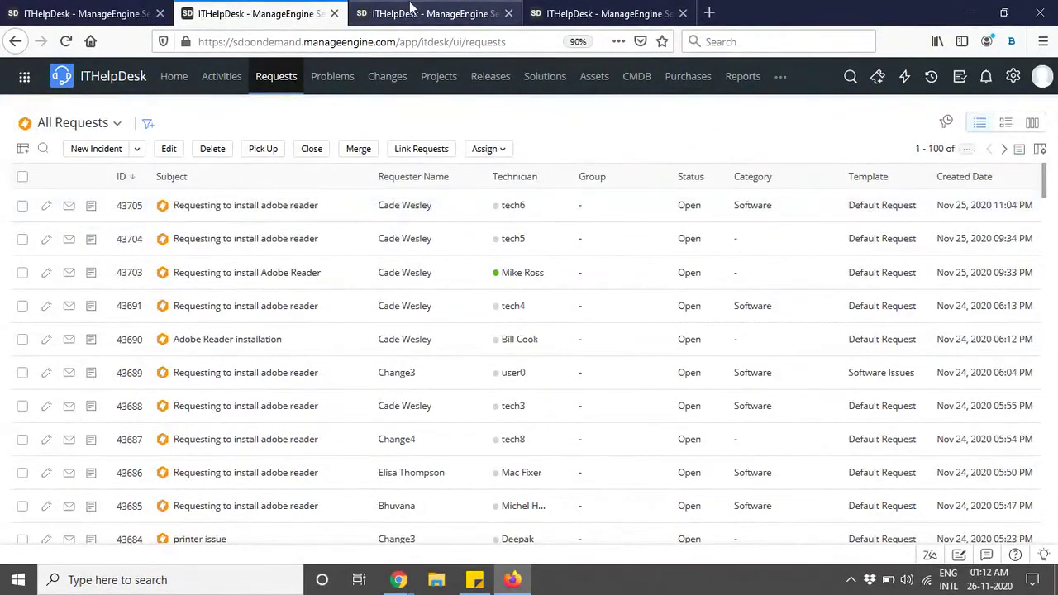
# Confirm in request #43691's History that Artificial Intelligence assigned its category, then return to #43706.
pyautogui.click(389, 13)
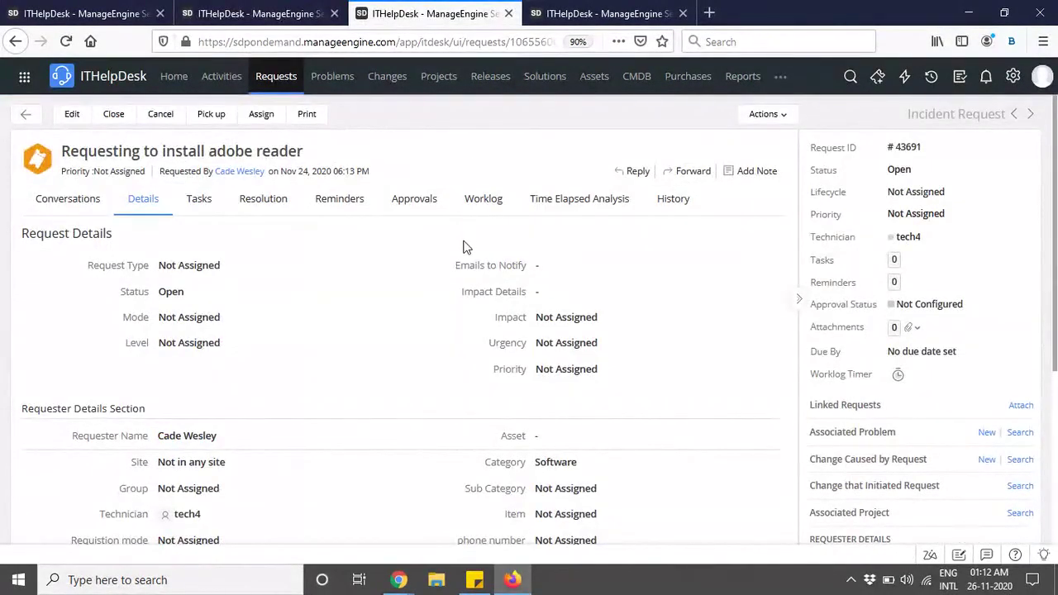
pyautogui.scroll(-5, 463, 247)
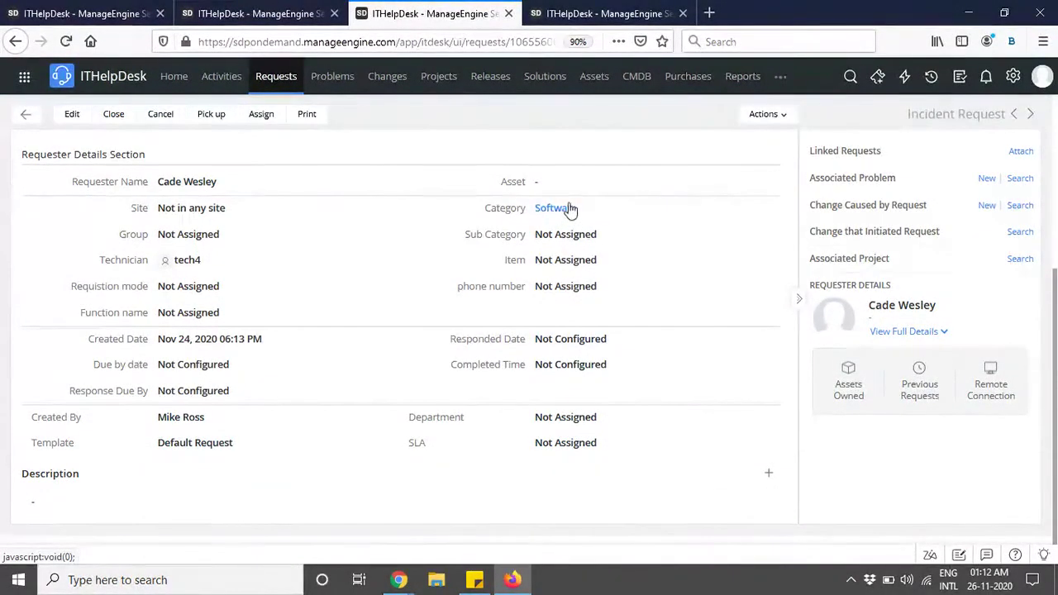
pyautogui.scroll(5, 565, 220)
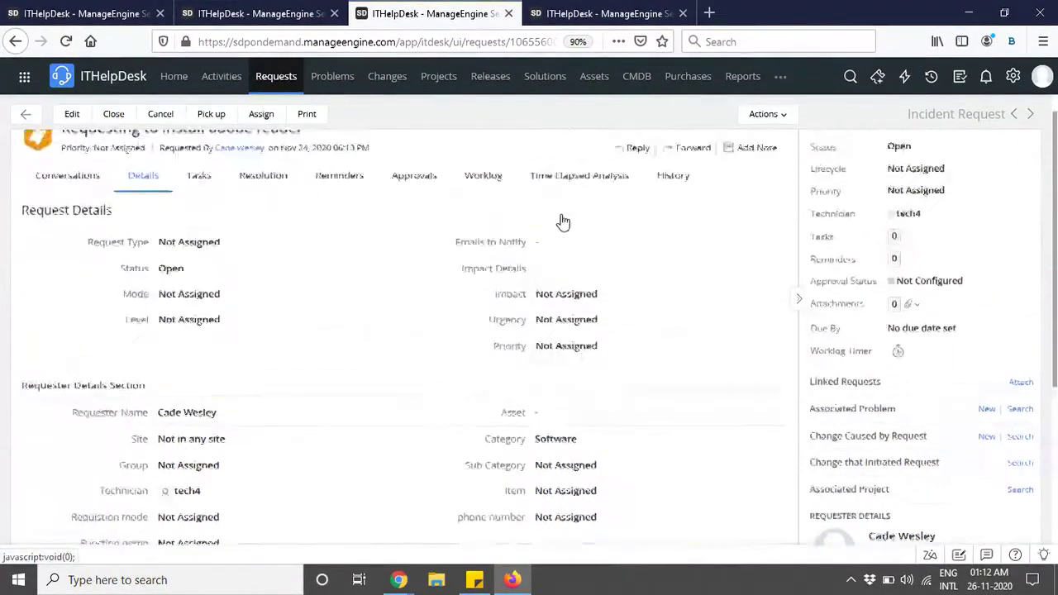
pyautogui.click(673, 201)
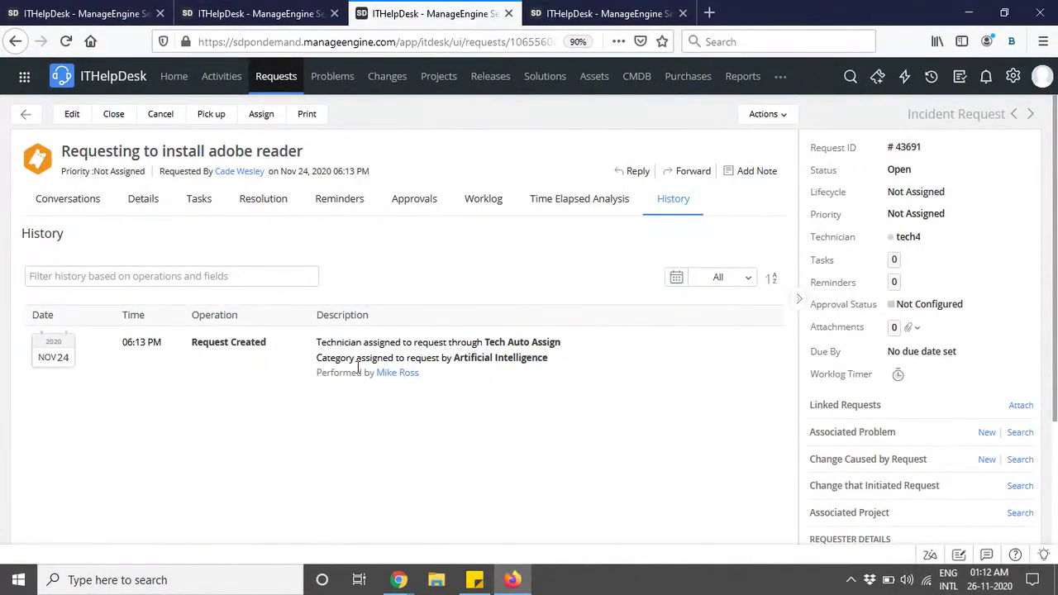
pyautogui.moveTo(321, 358); pyautogui.dragTo(562, 360)
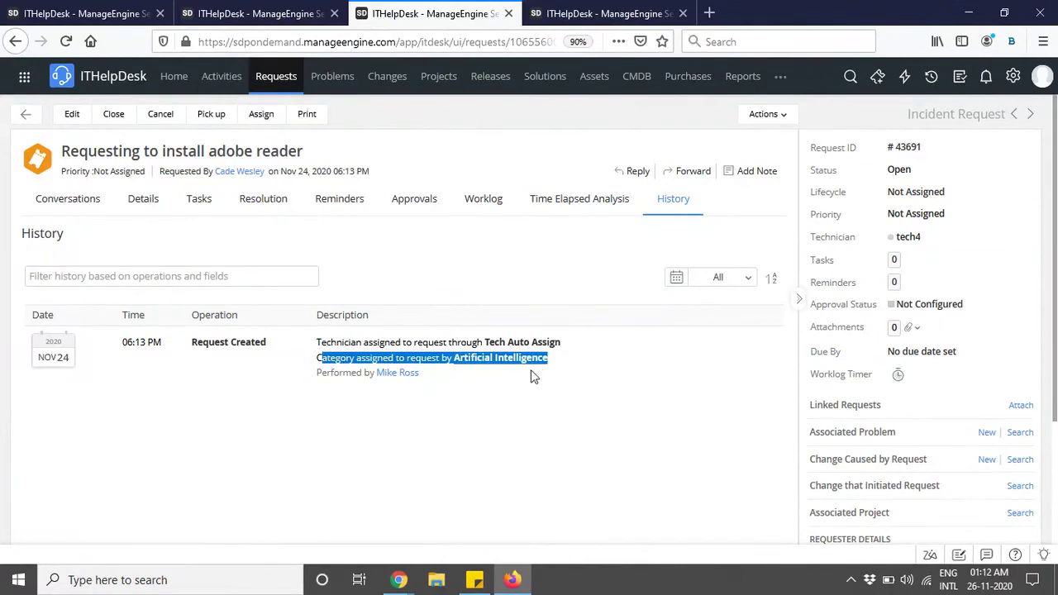
pyautogui.click(576, 369)
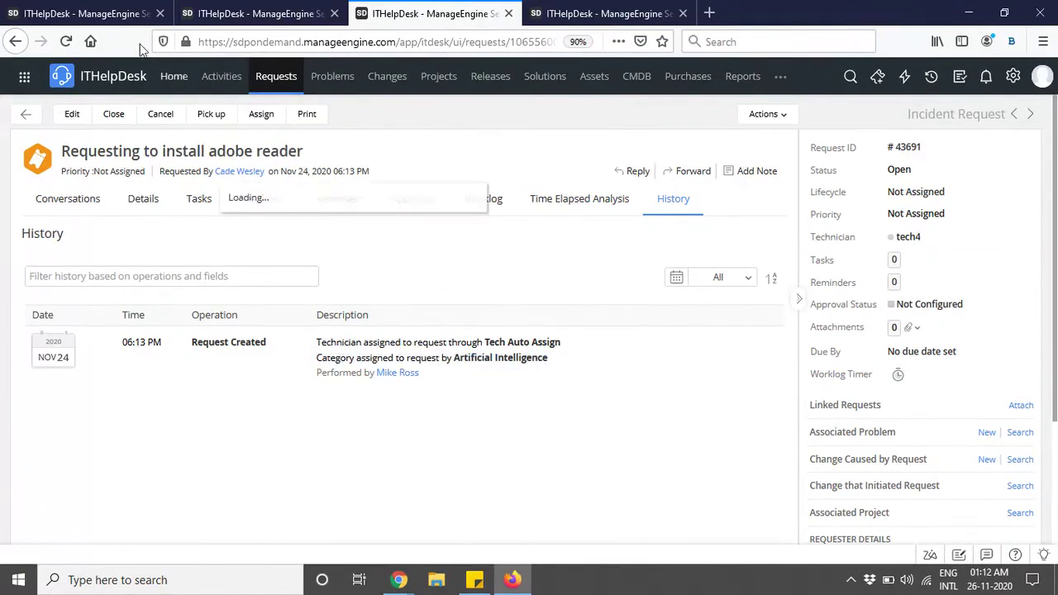
pyautogui.click(133, 14)
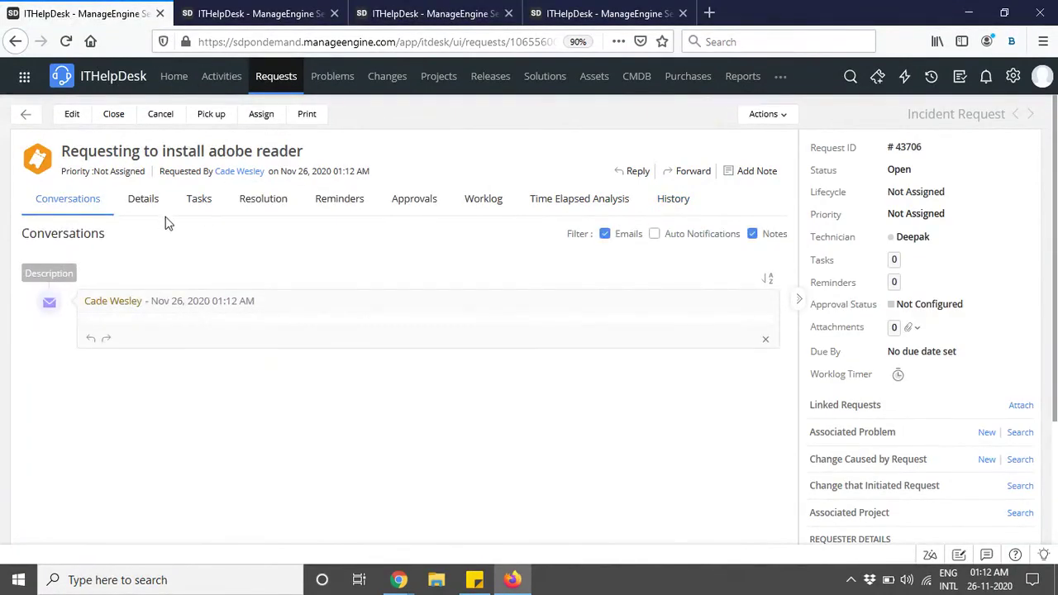
pyautogui.click(403, 13)
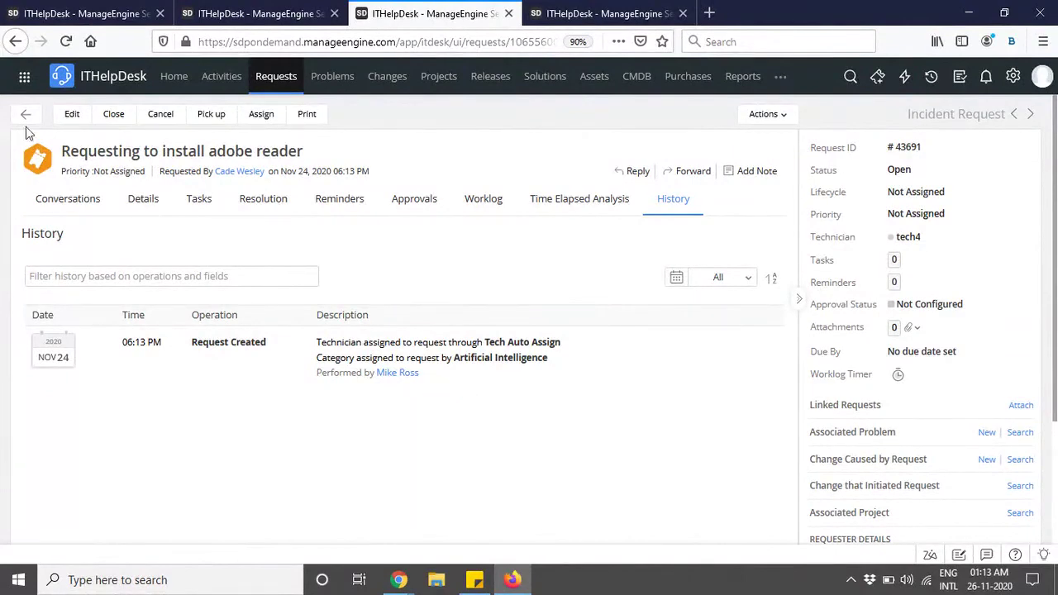
pyautogui.click(87, 13)
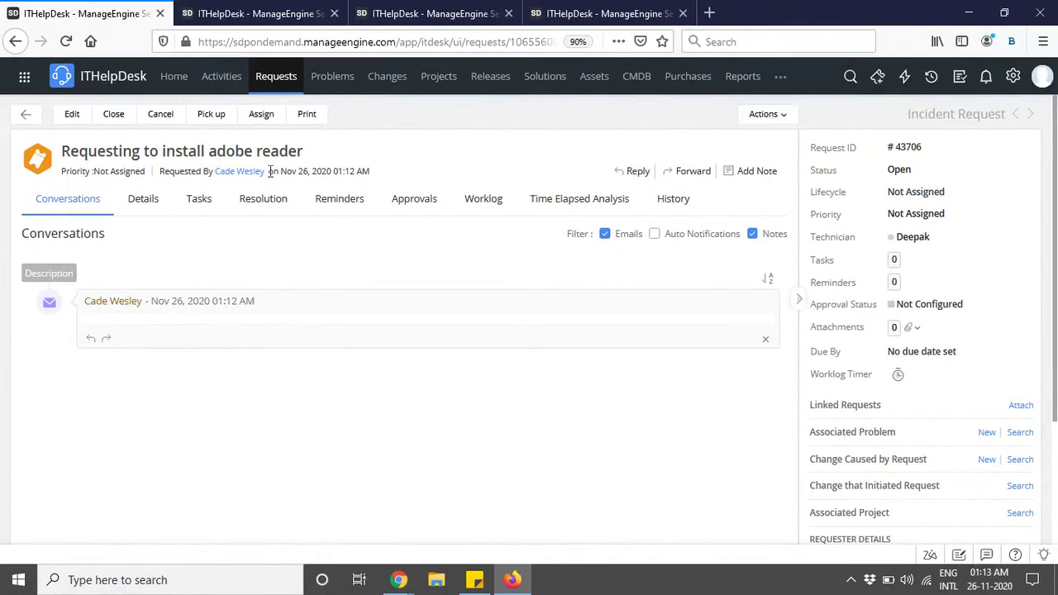
# In the Nov 26 request's edit form, view Zia's suggested template Software Issues without saving.
pyautogui.click(73, 115)
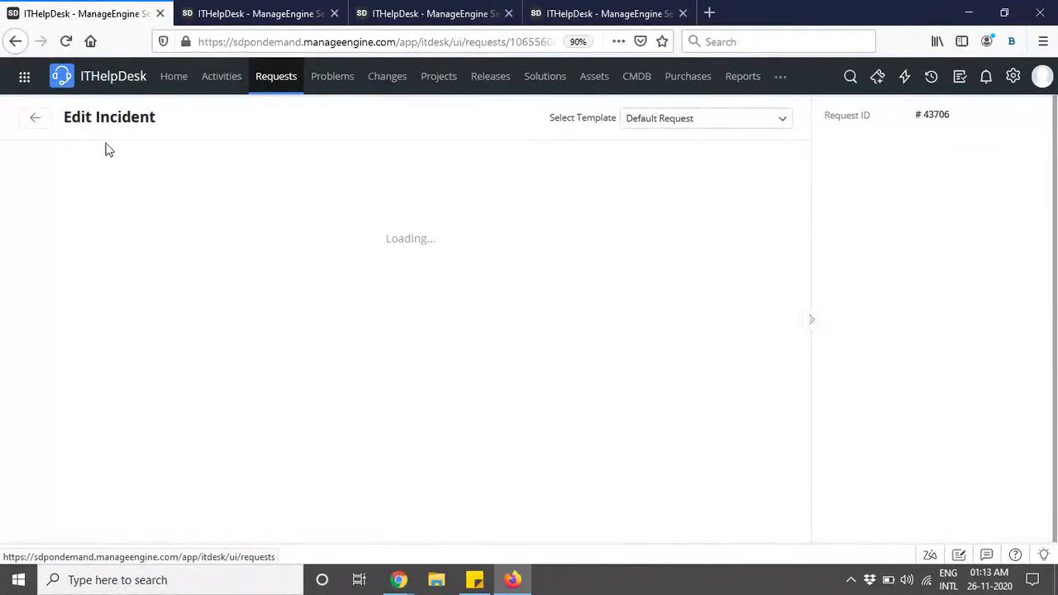
pyautogui.click(701, 122)
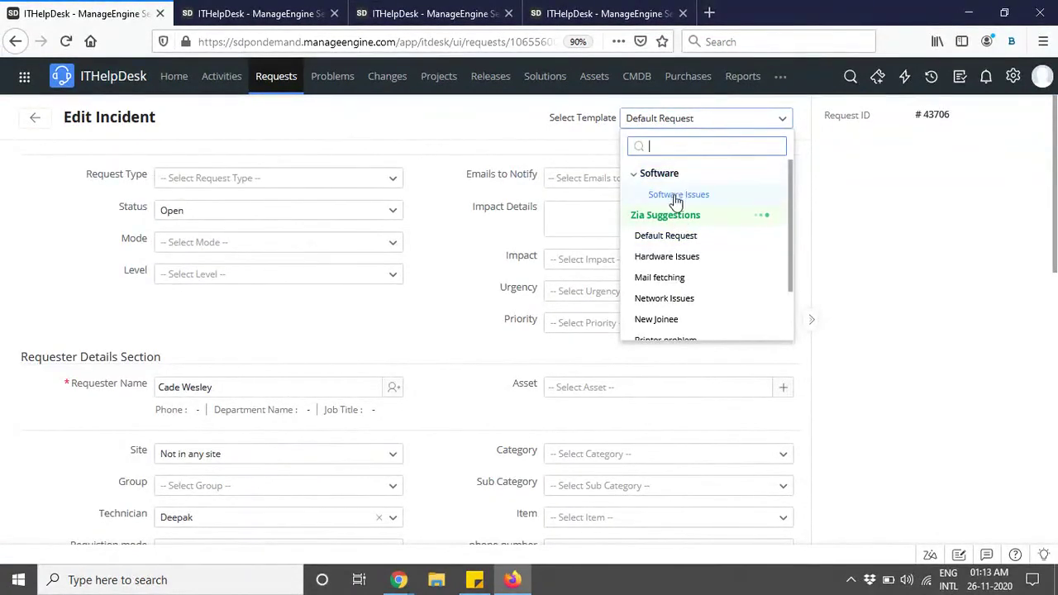
pyautogui.click(697, 122)
pyautogui.scroll(-2, 687, 165)
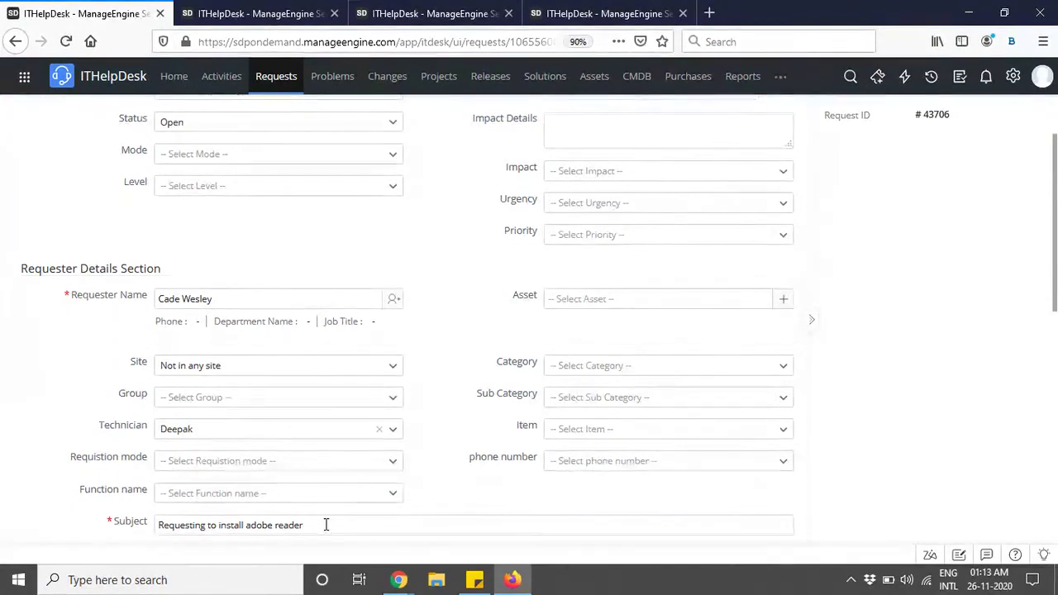
pyautogui.scroll(2, 579, 354)
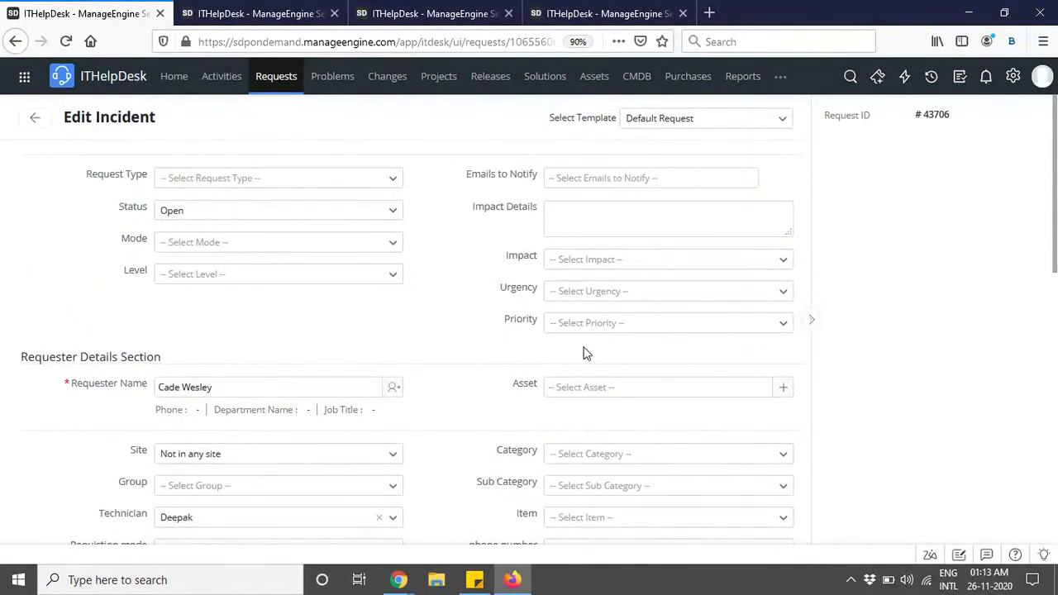
pyautogui.scroll(-6, 322, 330)
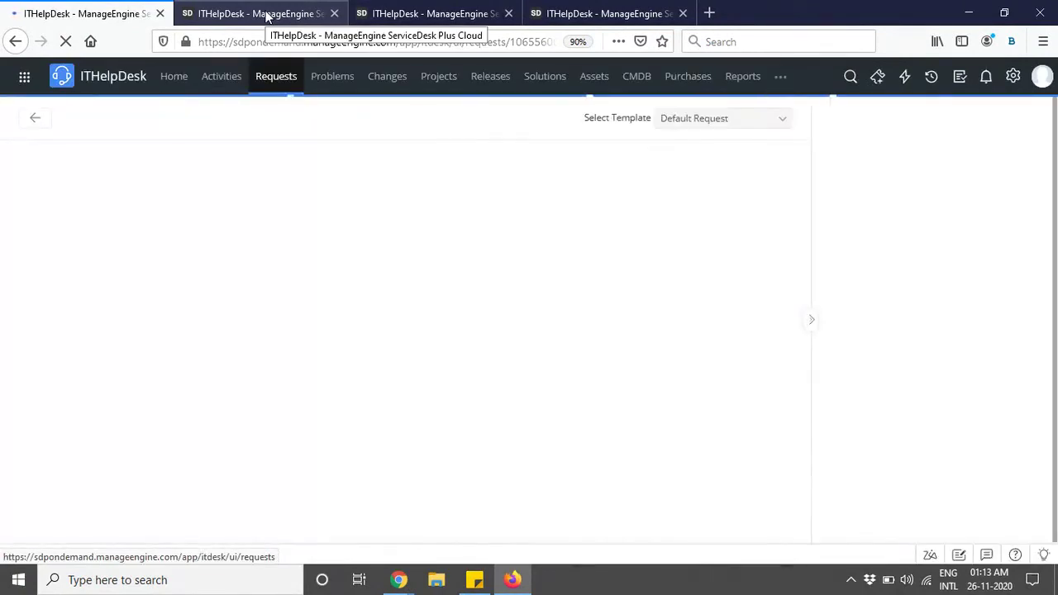
pyautogui.click(709, 127)
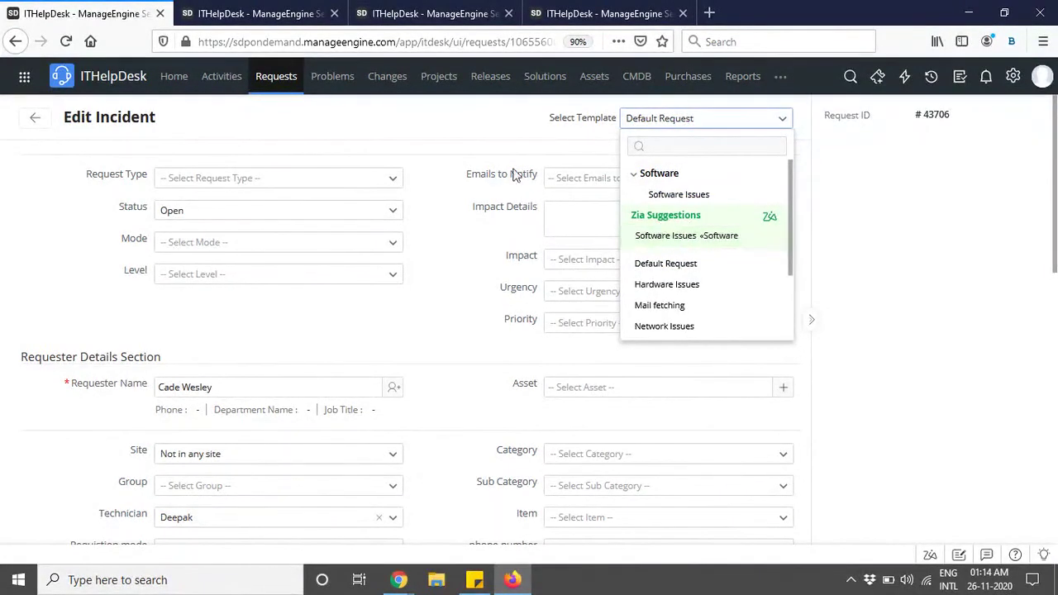
pyautogui.click(43, 125)
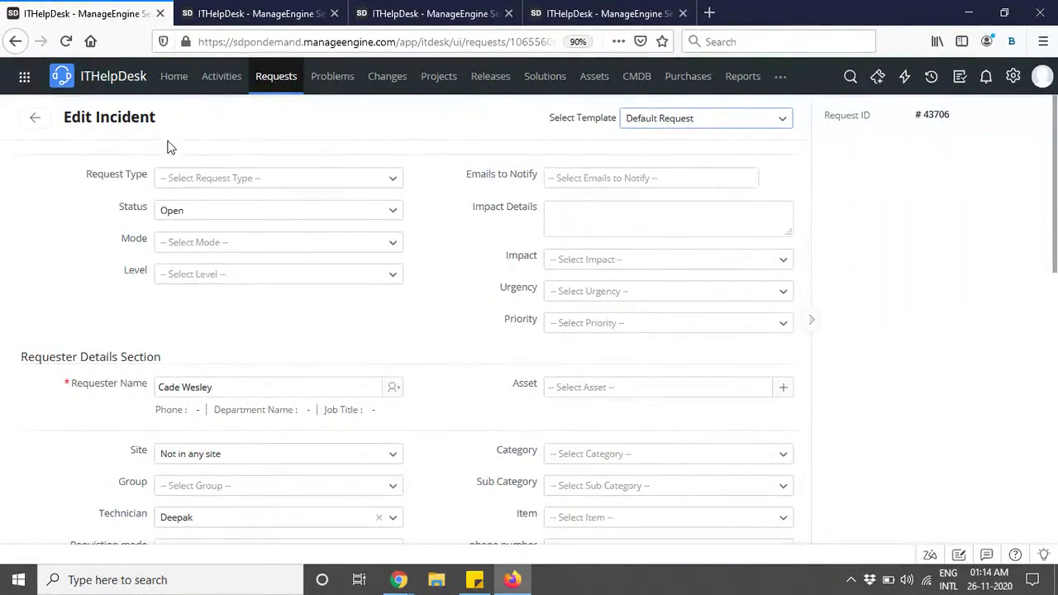
pyautogui.click(35, 120)
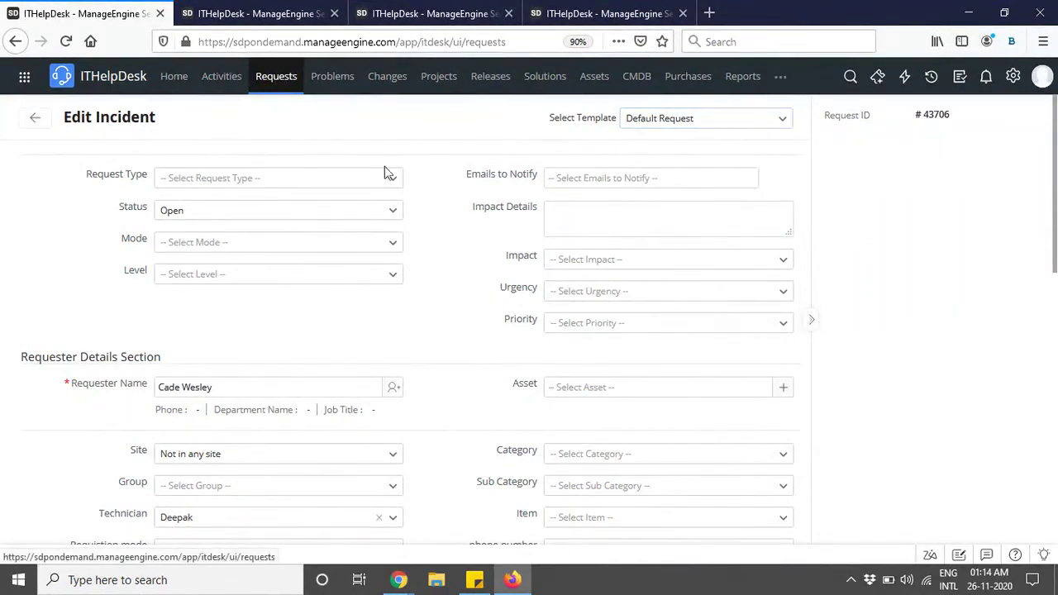
pyautogui.click(276, 78)
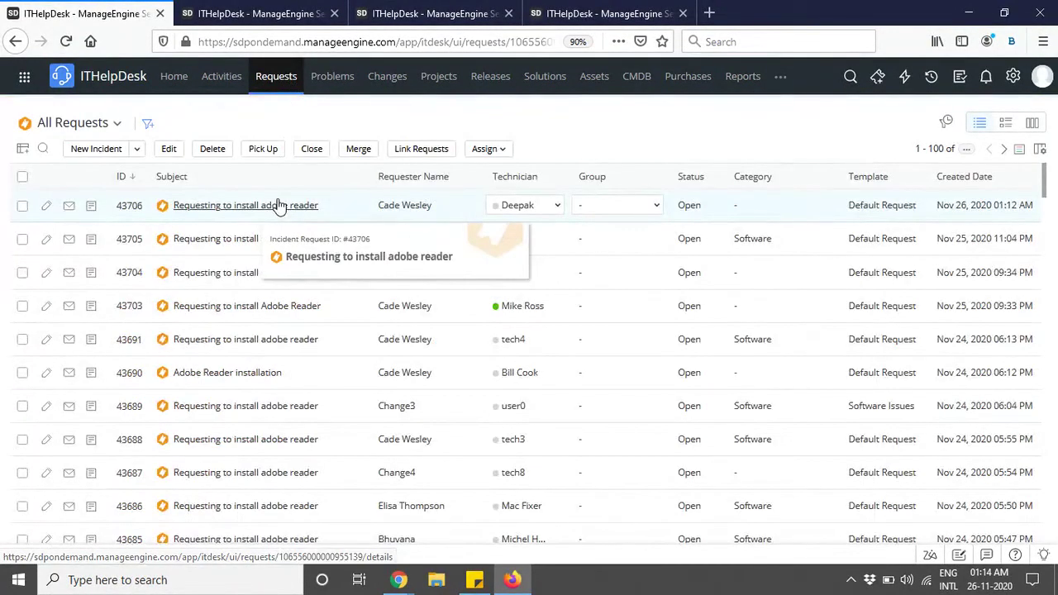
# Start converting the adobe reader request to a service request and view Zia's suggested templates.
pyautogui.click(277, 205)
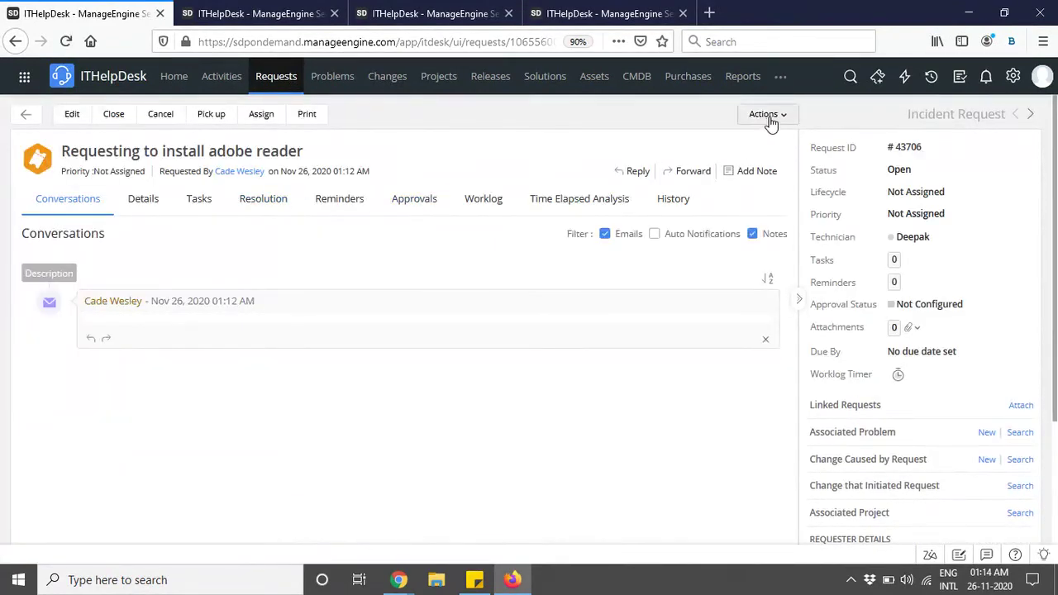
pyautogui.click(768, 117)
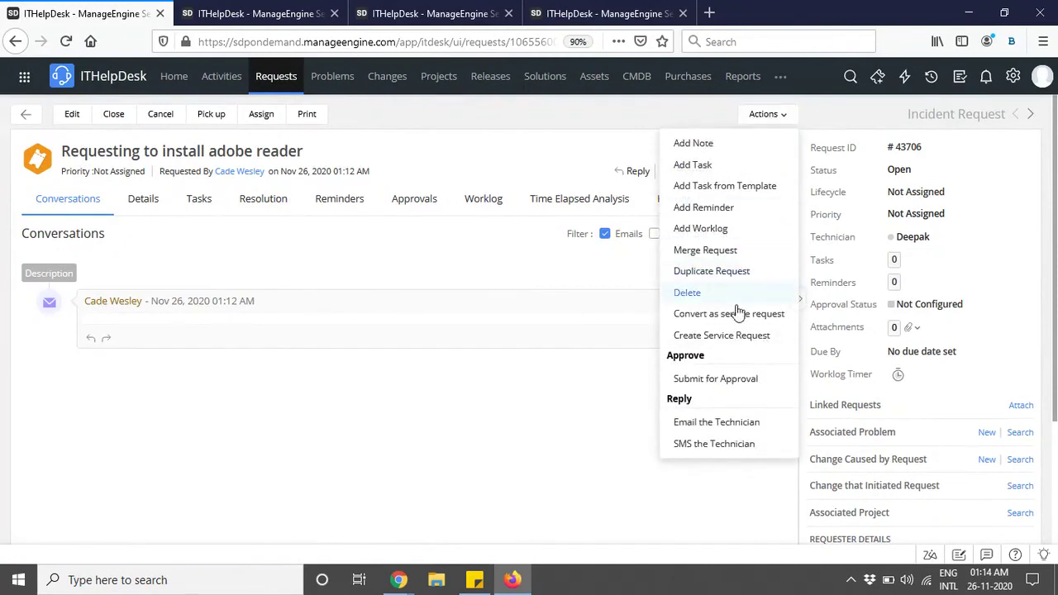
pyautogui.click(737, 315)
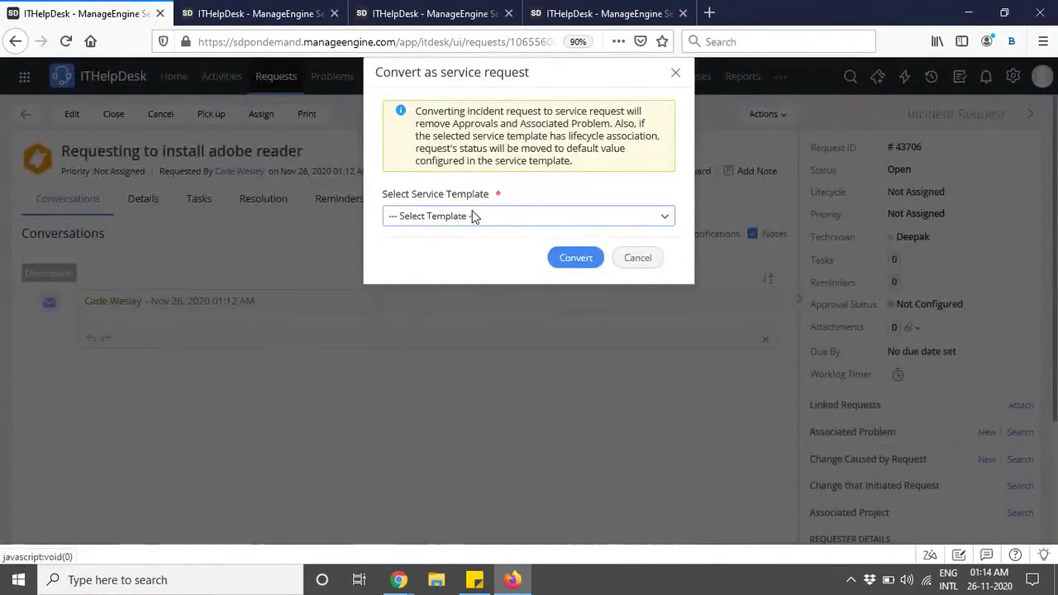
pyautogui.click(469, 216)
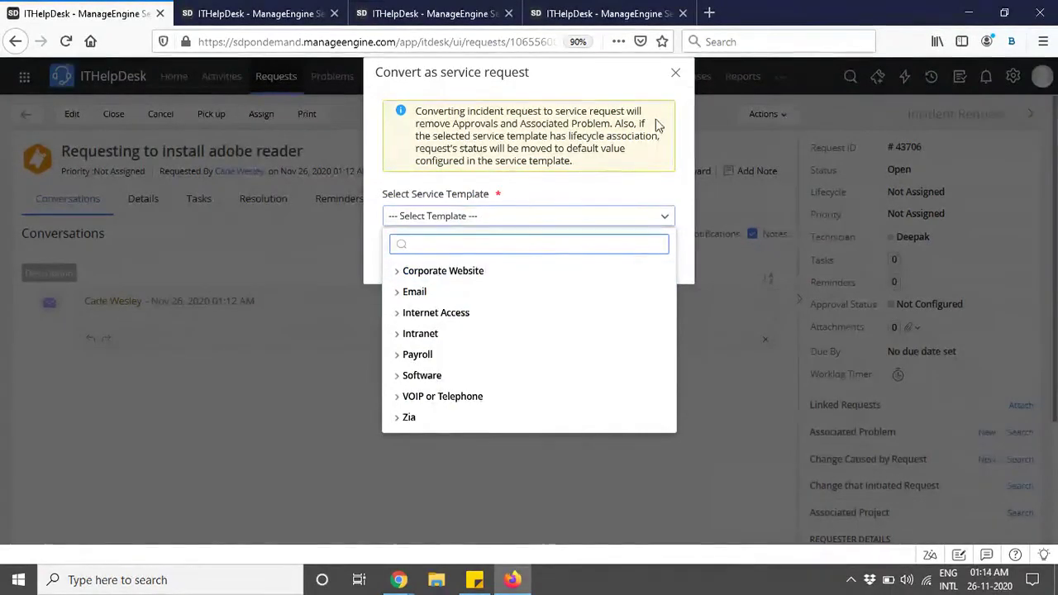
pyautogui.click(676, 76)
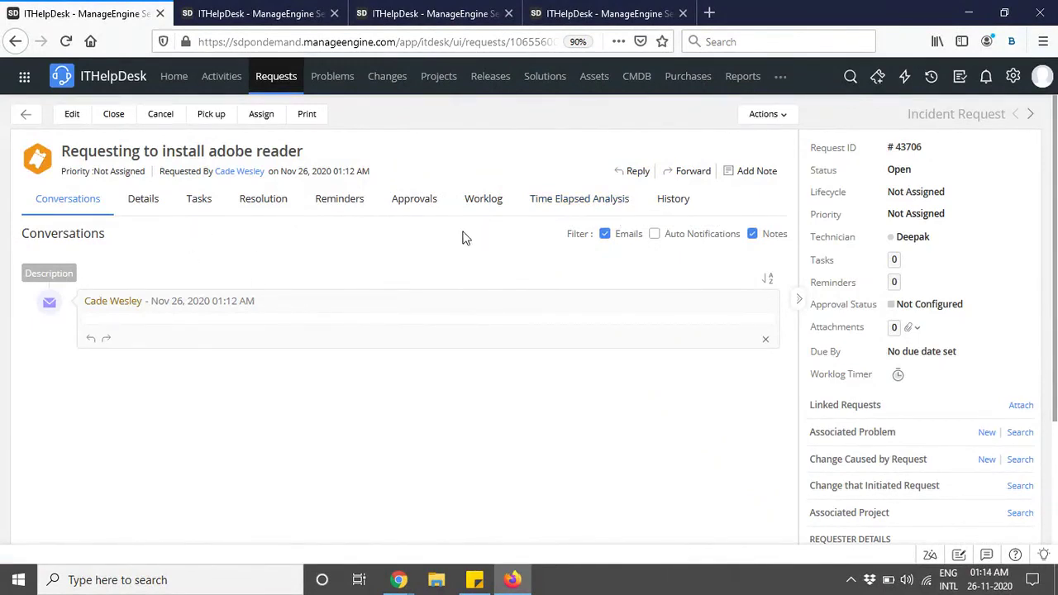
pyautogui.moveTo(225, 170)
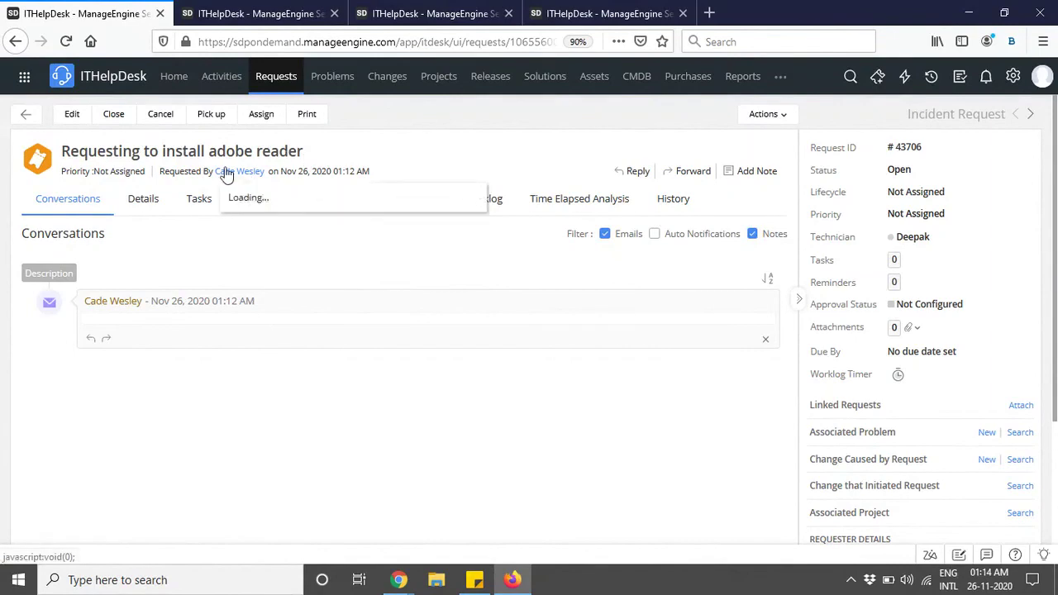
pyautogui.click(626, 15)
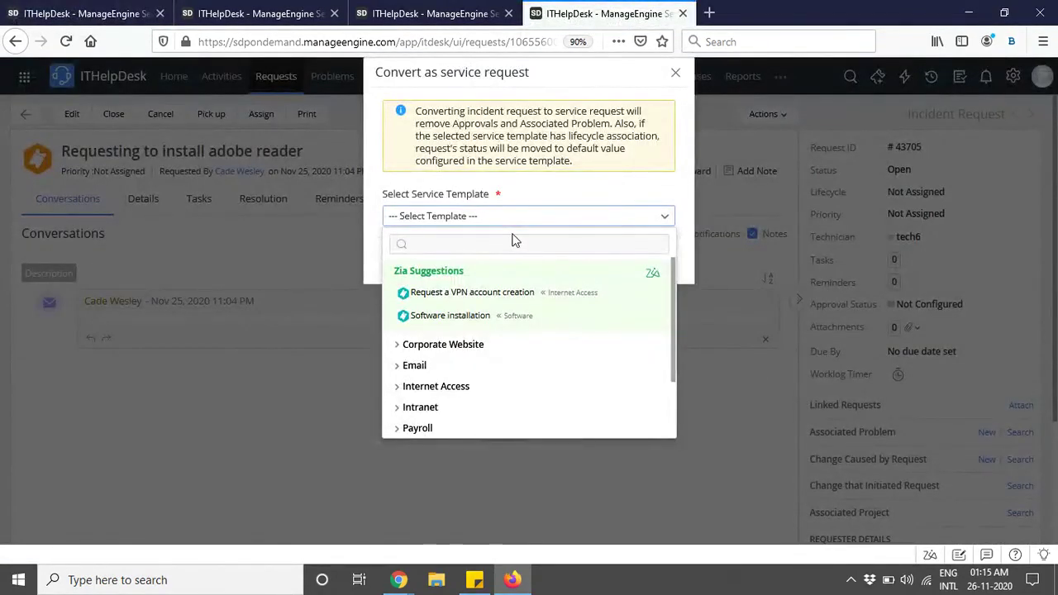